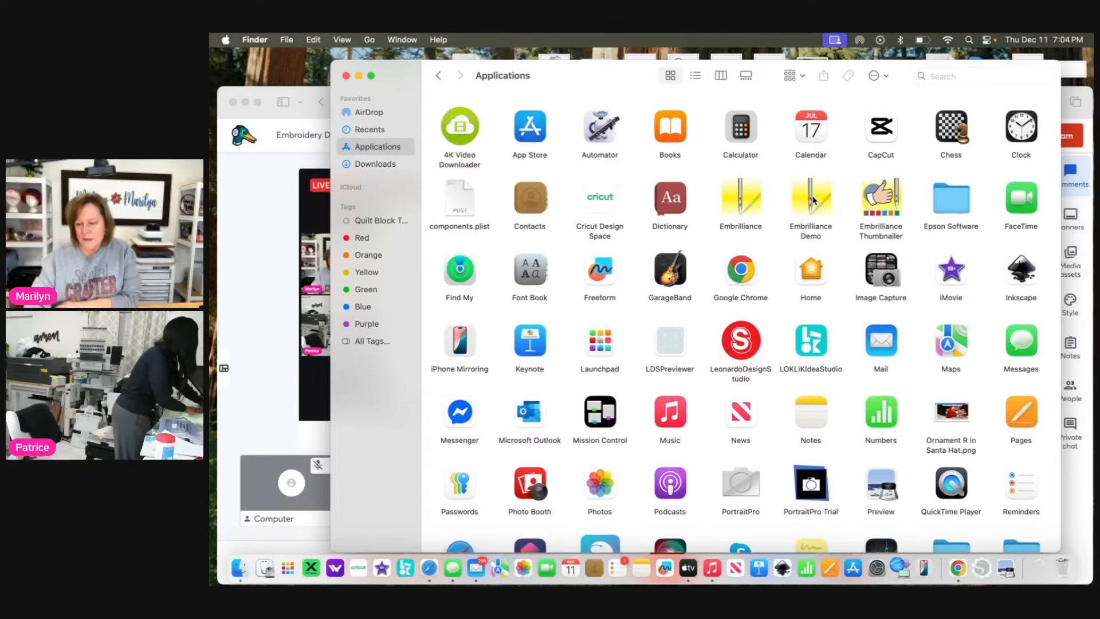
- Launch Embrilliance Demo with Essentials, AlphaTricks, Enthusiast, Density Repair Kit and StitchArtist levels 1, 2 and 3 enabled
{"action": "double_click", "coordinate": [813, 201]}
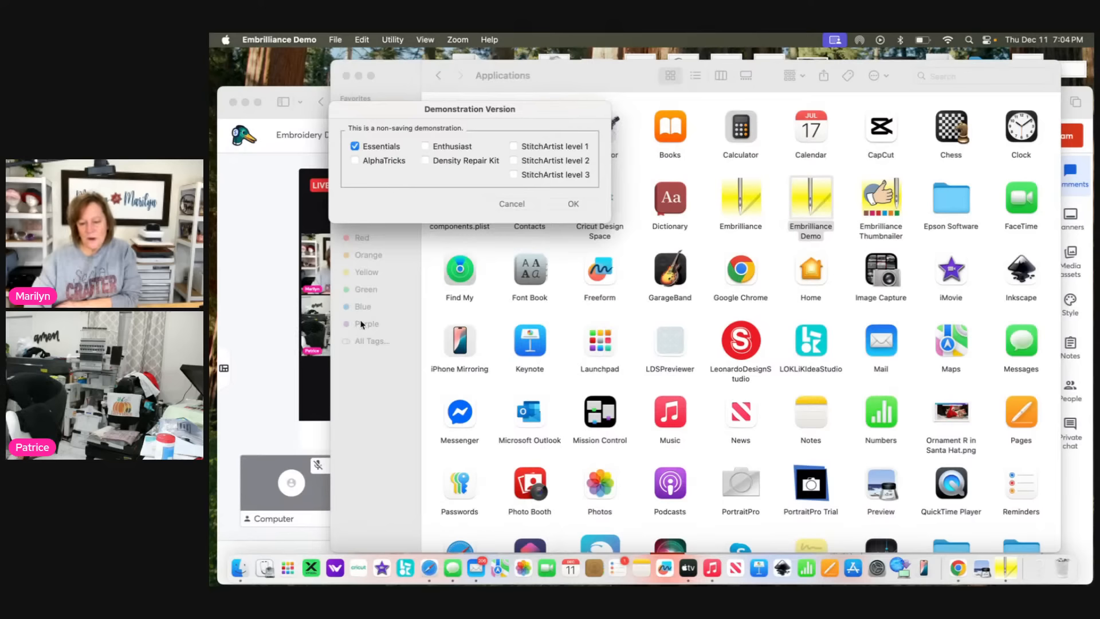
{"action": "left_click", "coordinate": [515, 161]}
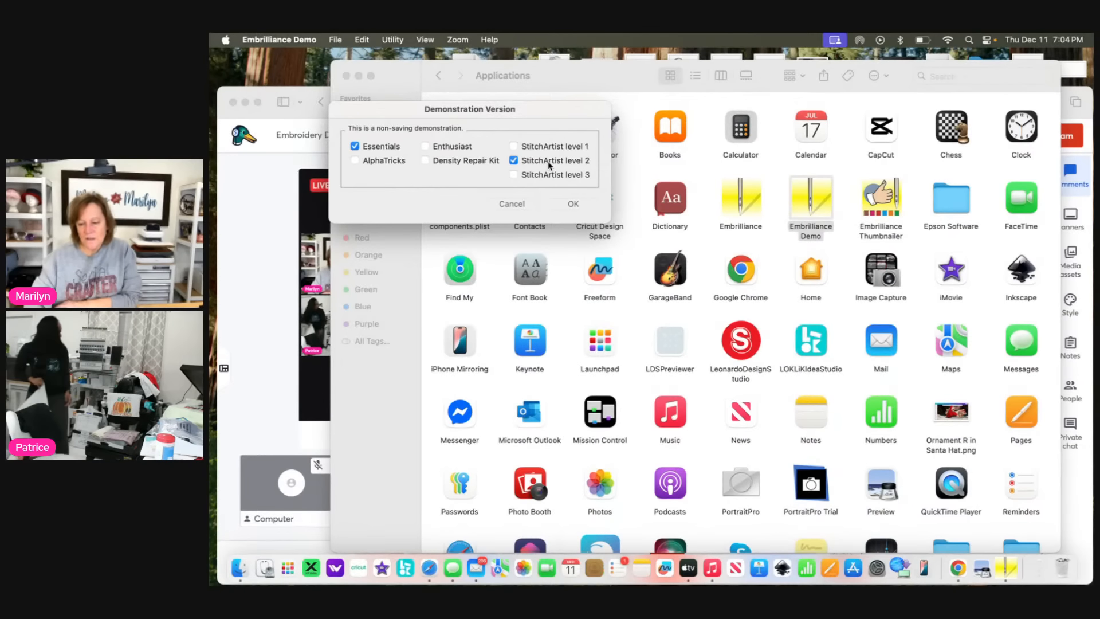
{"action": "left_click", "coordinate": [356, 147]}
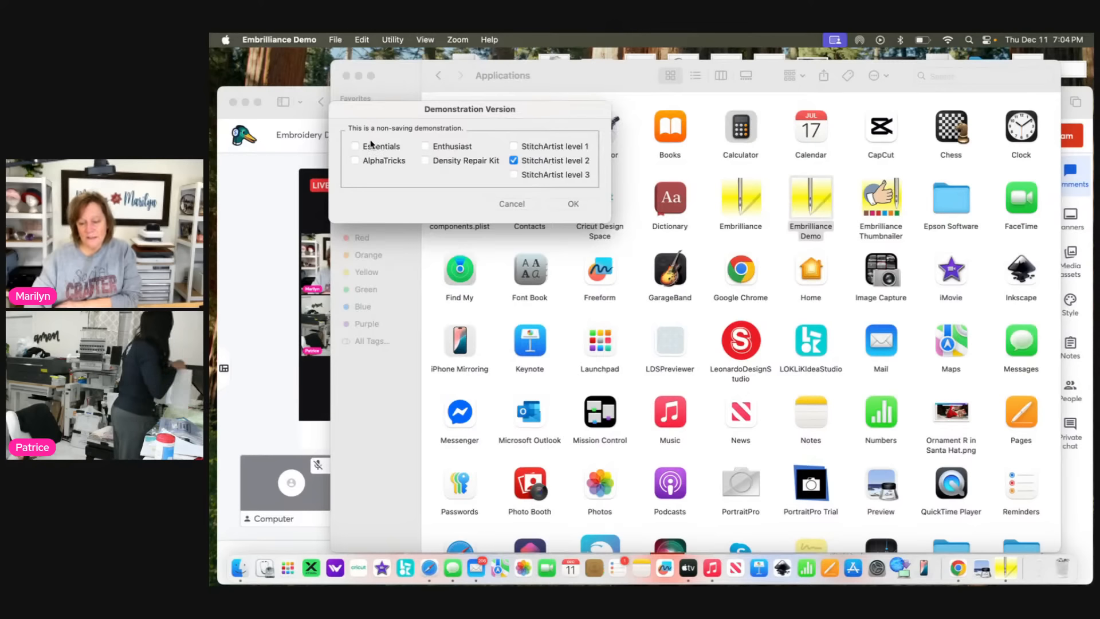
{"action": "left_click", "coordinate": [514, 176]}
{"action": "left_click", "coordinate": [513, 147]}
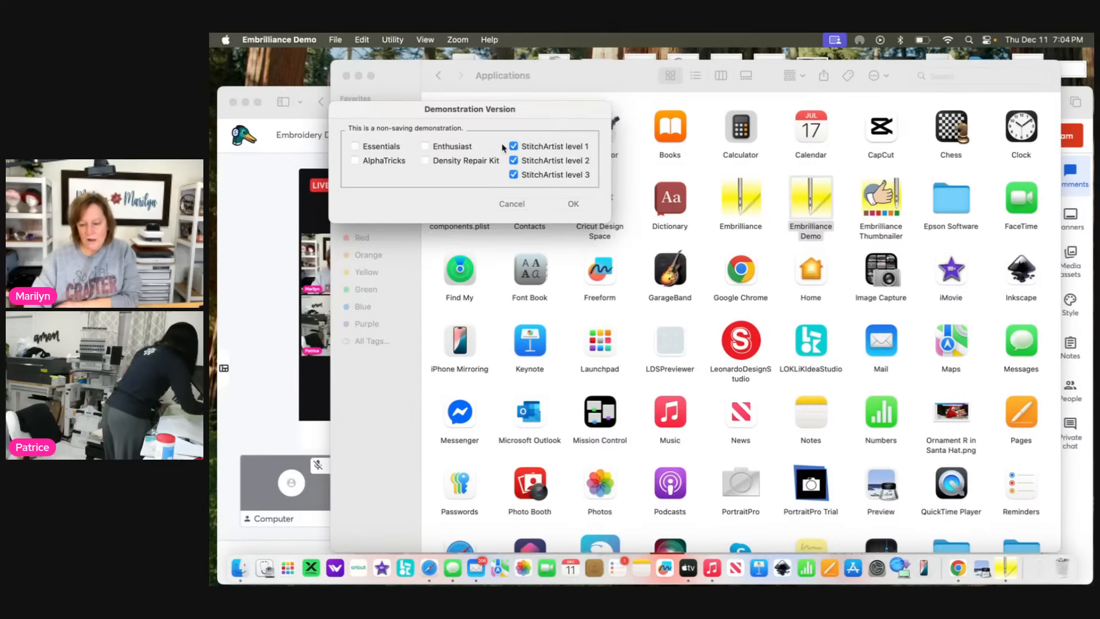
{"action": "left_click", "coordinate": [425, 147]}
{"action": "left_click", "coordinate": [425, 161]}
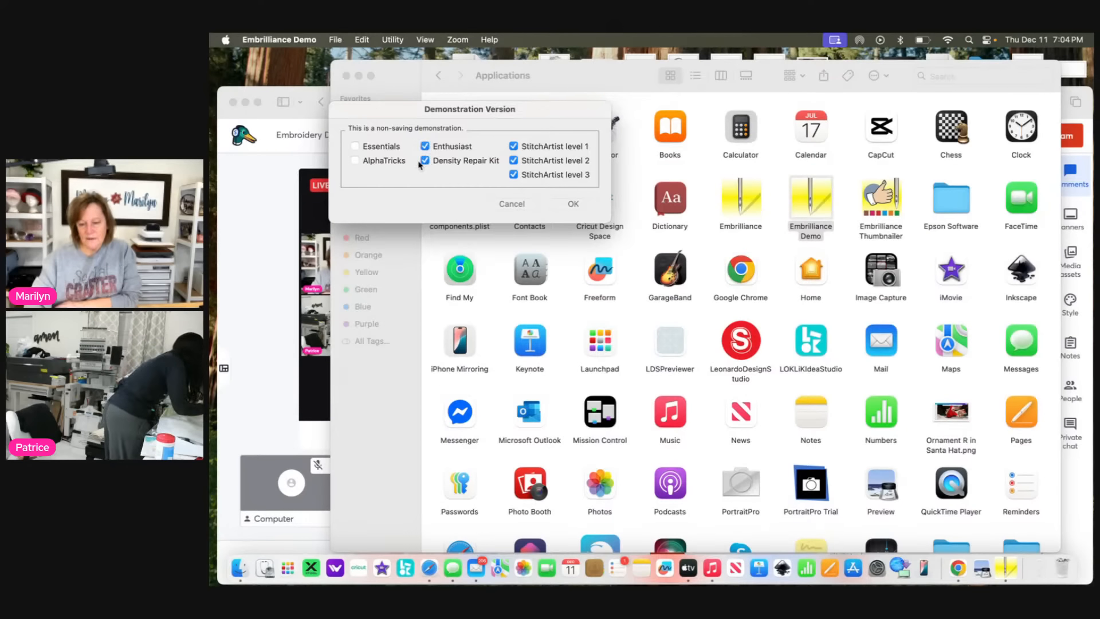
{"action": "left_click", "coordinate": [355, 147]}
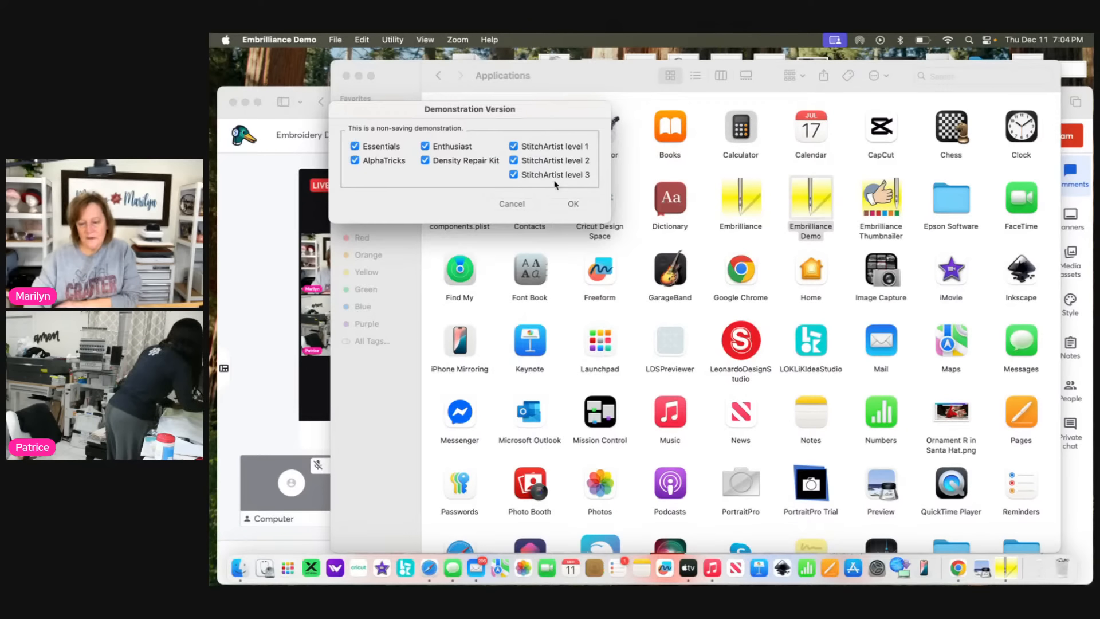
{"action": "left_click", "coordinate": [573, 207]}
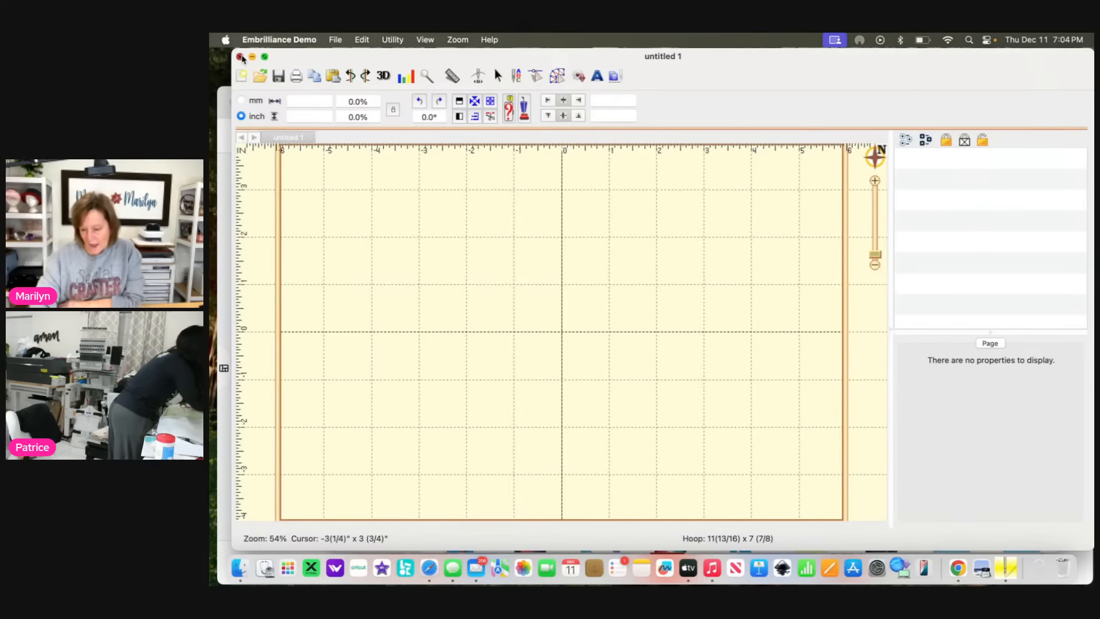
- Put the demo window away, launch the full Embrilliance application and close the Applications folder window
{"action": "left_click", "coordinate": [252, 56]}
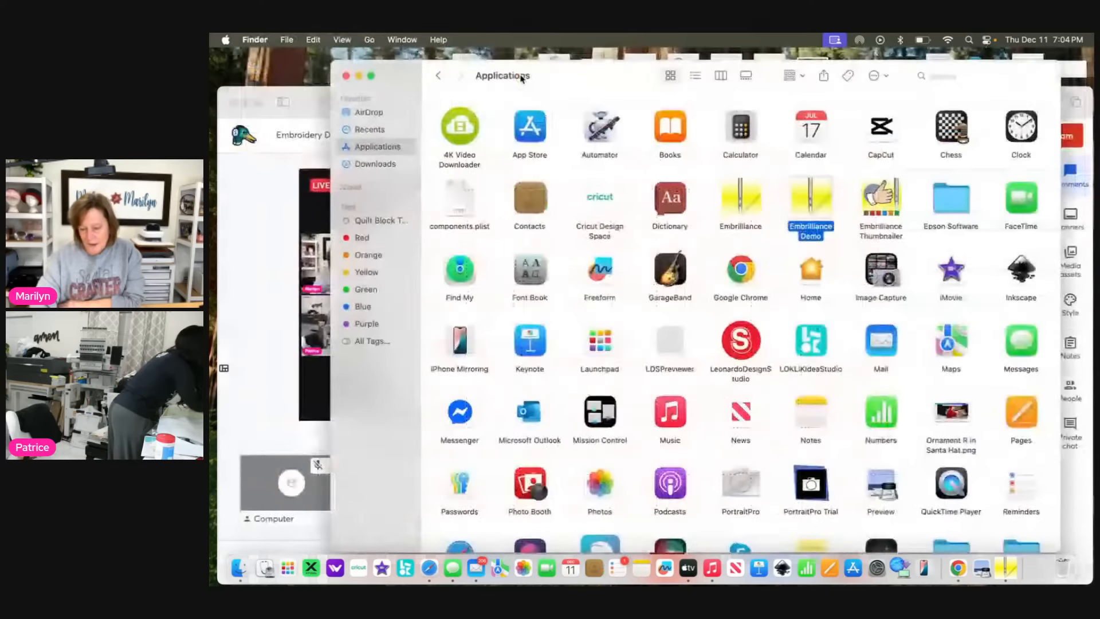
{"action": "double_click", "coordinate": [740, 200]}
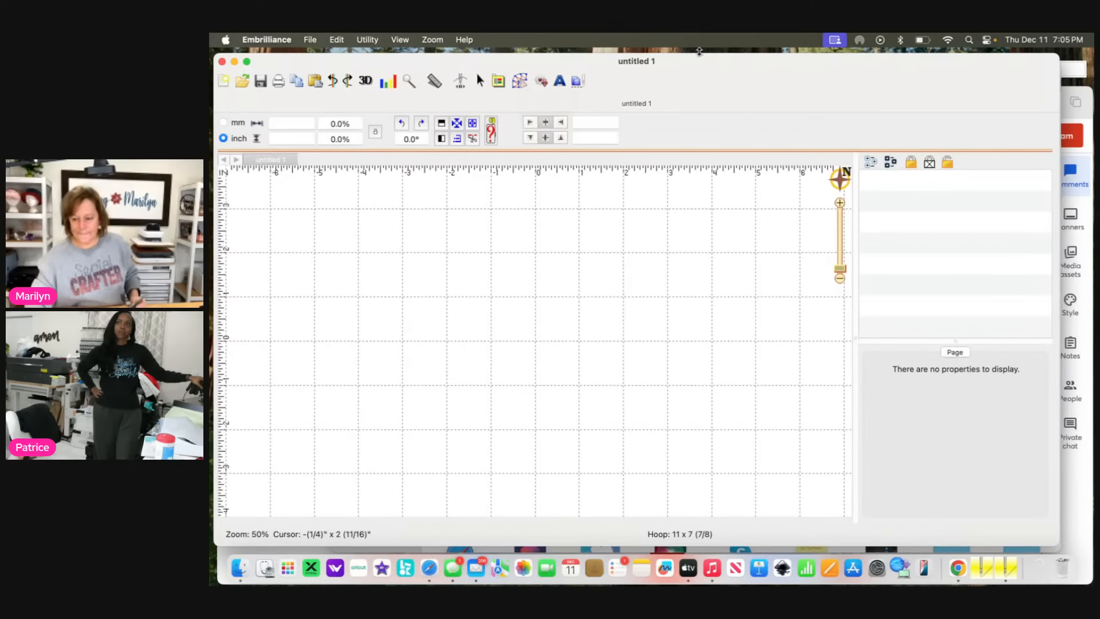
{"action": "left_click_drag", "start_coordinate": [735, 73], "coordinate": [653, 256]}
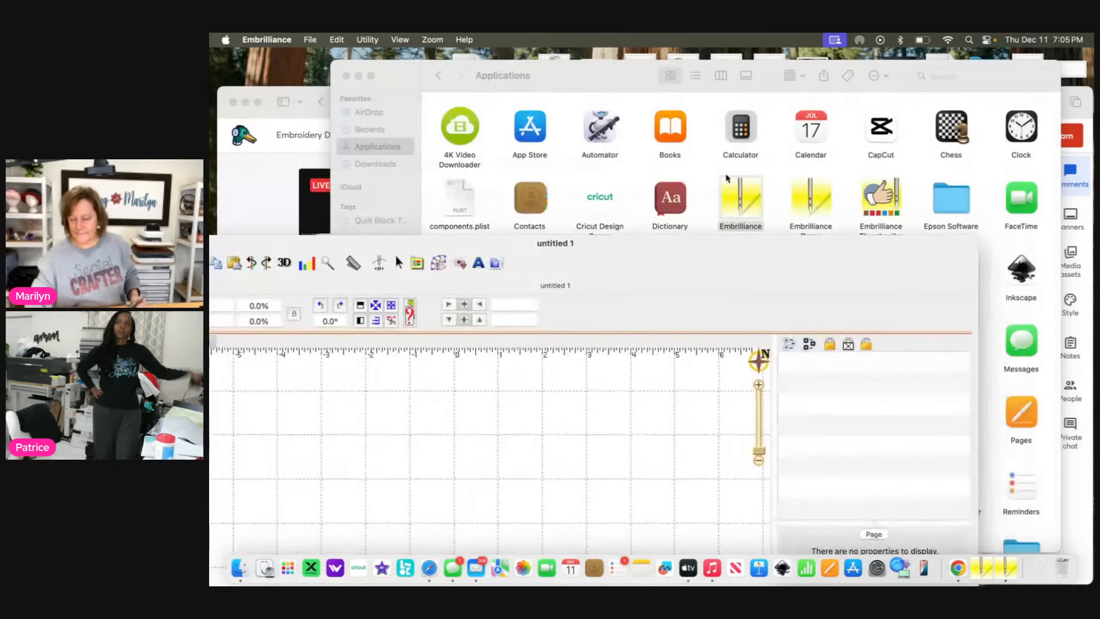
{"action": "left_click", "coordinate": [347, 75]}
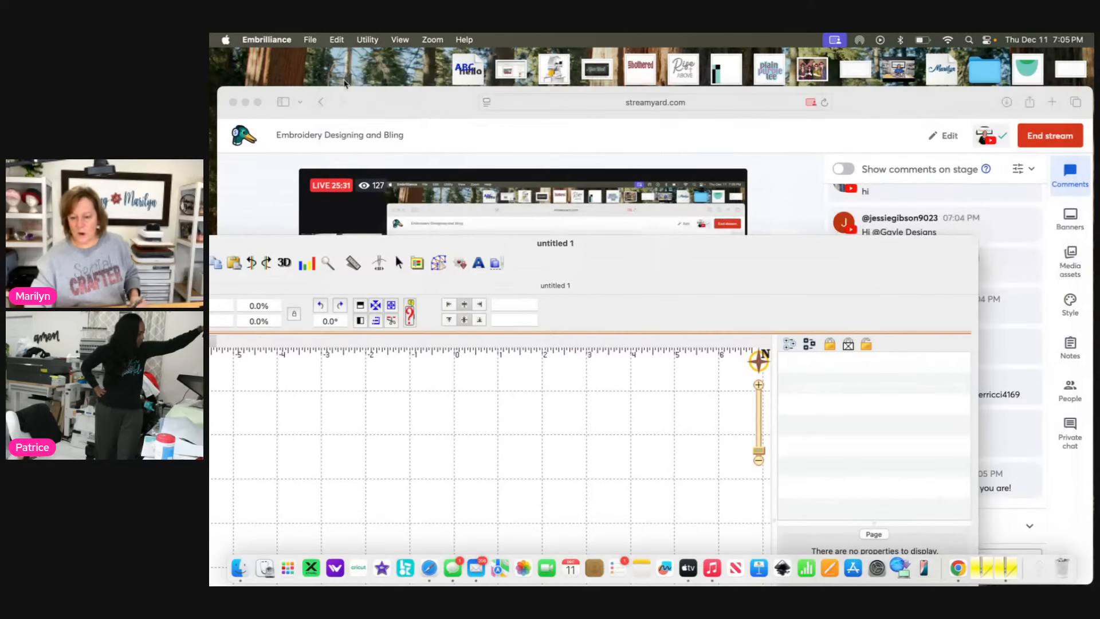
- Cancel the Demonstration Version dialog and move the blank Embrilliance design window back up so it is fully visible
{"action": "left_click", "coordinate": [870, 100]}
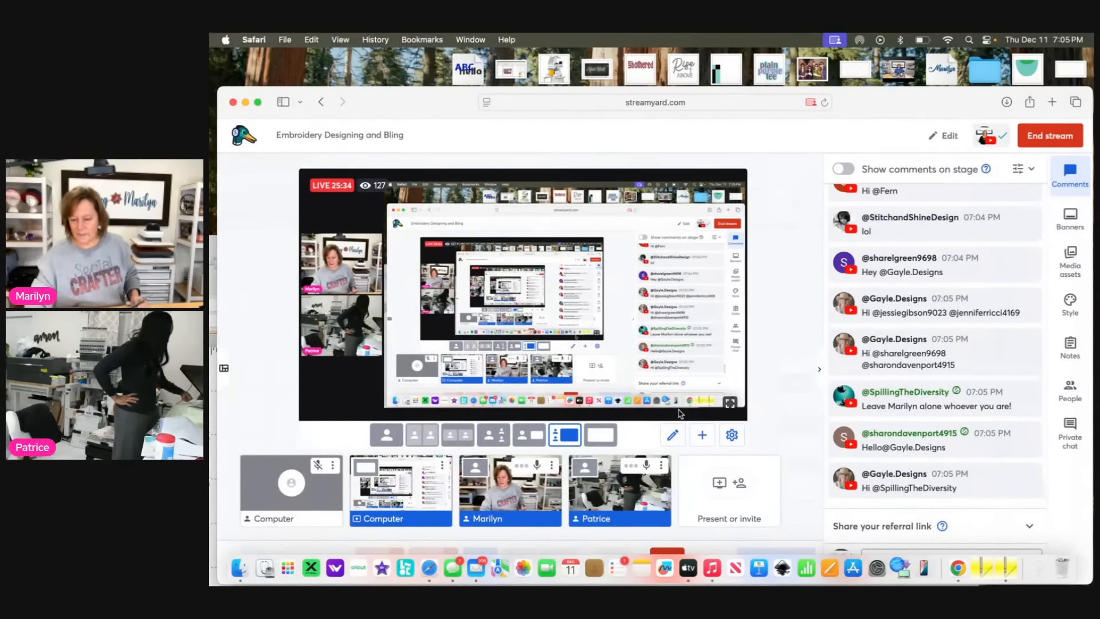
{"action": "left_click", "coordinate": [1003, 566]}
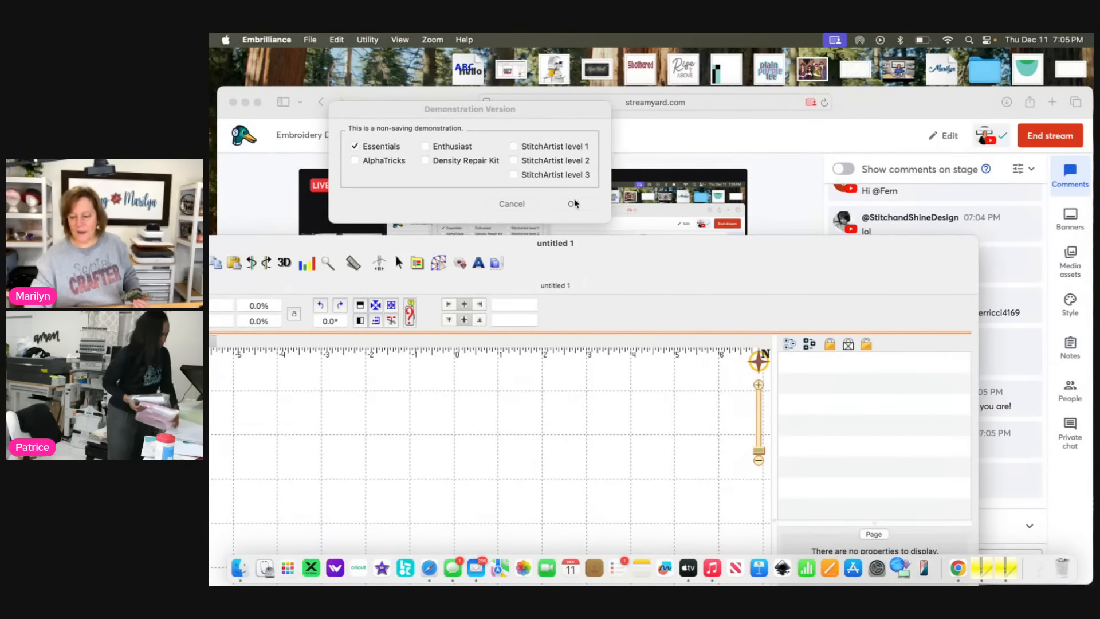
{"action": "left_click", "coordinate": [518, 205]}
{"action": "left_click_drag", "start_coordinate": [682, 251], "coordinate": [768, 52]}
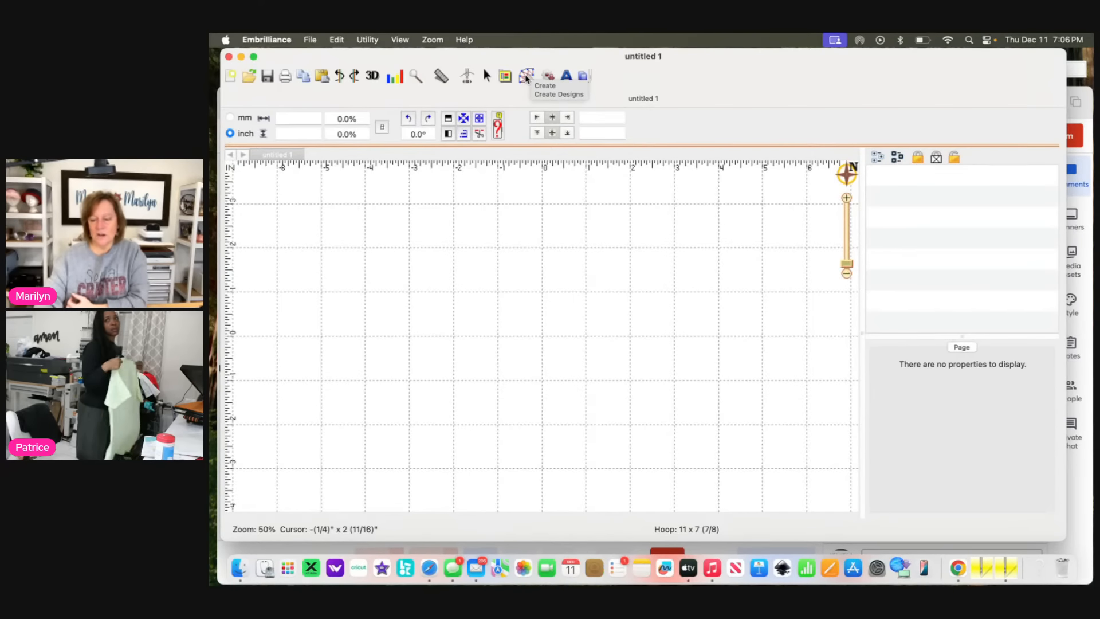
- Draw a rectangle about 8 1/2 by 5 inches on the blank page in Create mode
{"action": "left_click", "coordinate": [526, 77]}
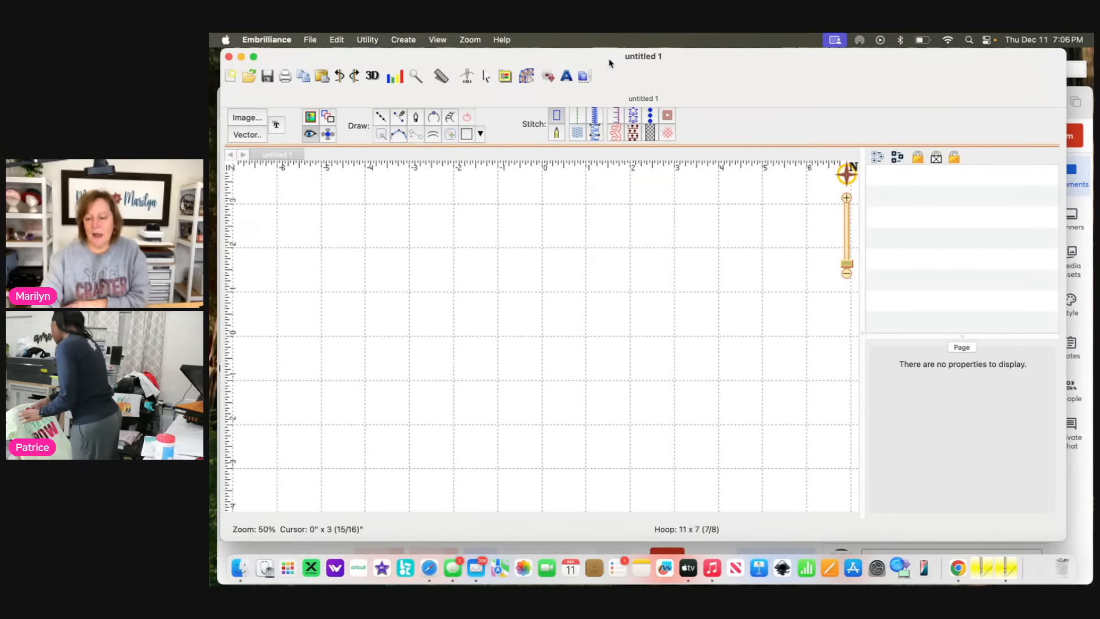
{"action": "left_click", "coordinate": [467, 139]}
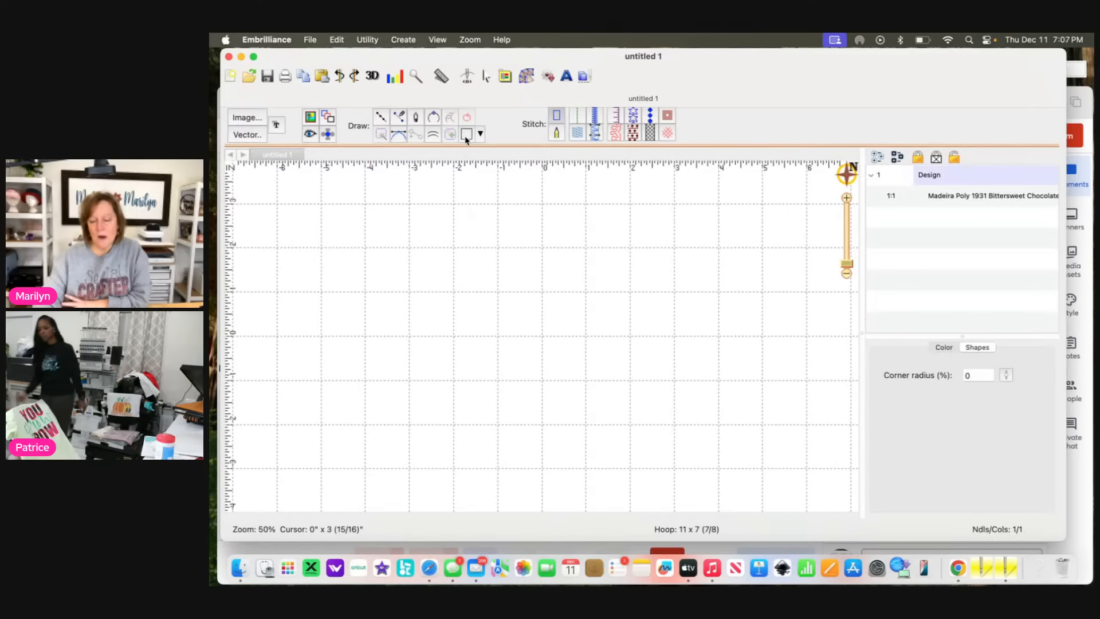
{"action": "left_click_drag", "start_coordinate": [323, 215], "coordinate": [700, 438]}
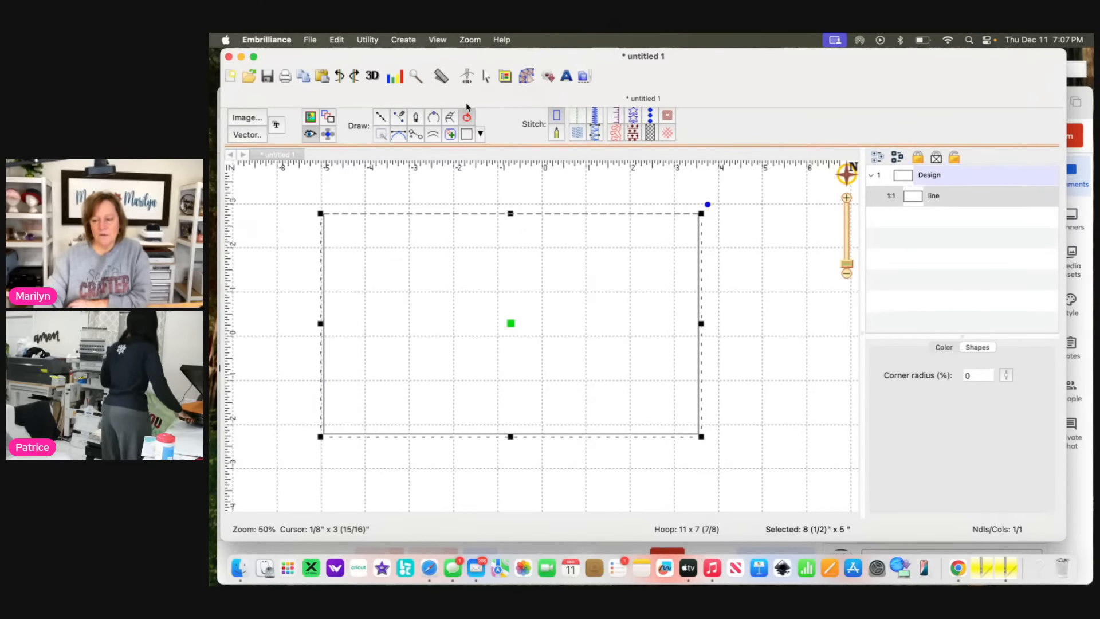
- Resize the rectangle to 5 inches wide and 4 inches high with proportions unlocked, and center it in the hoop
{"action": "left_click", "coordinate": [487, 77]}
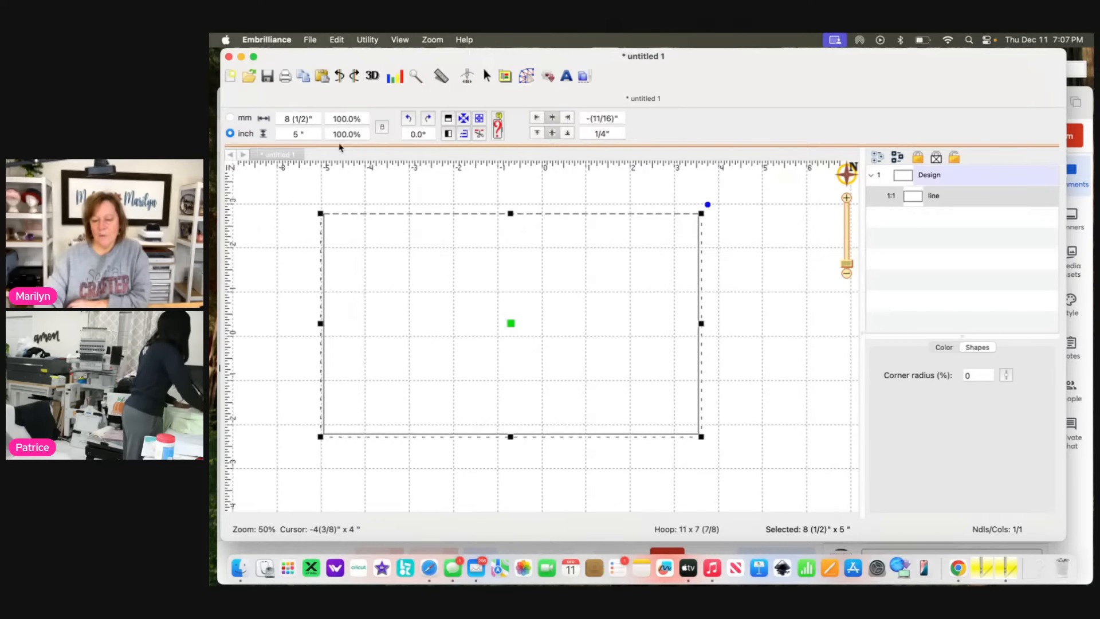
{"action": "left_click", "coordinate": [316, 122]}
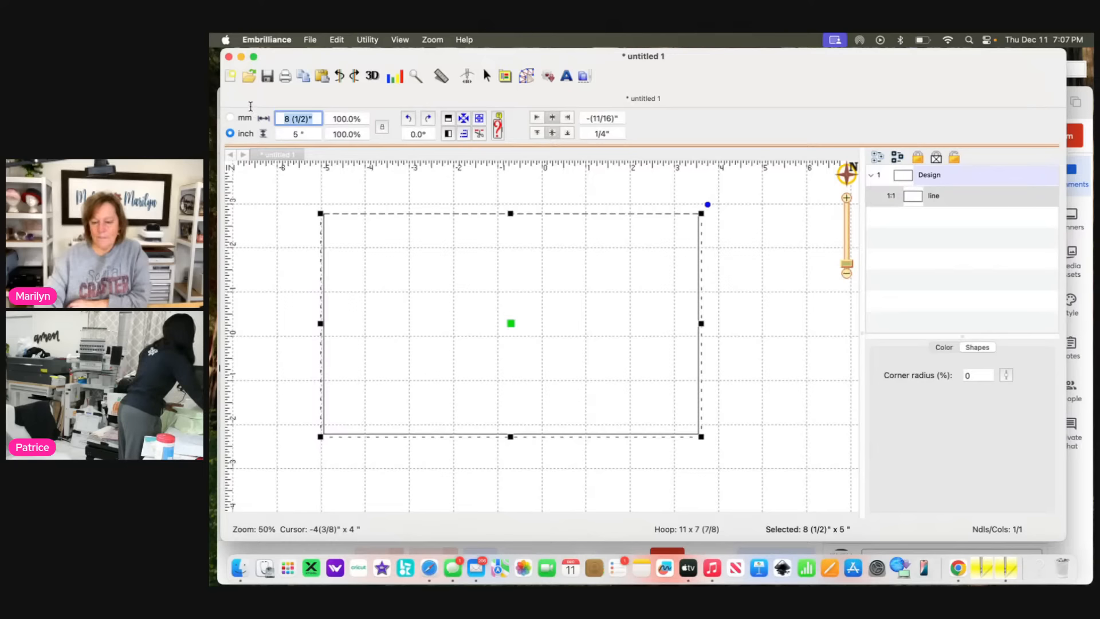
{"action": "type", "text": "5"}
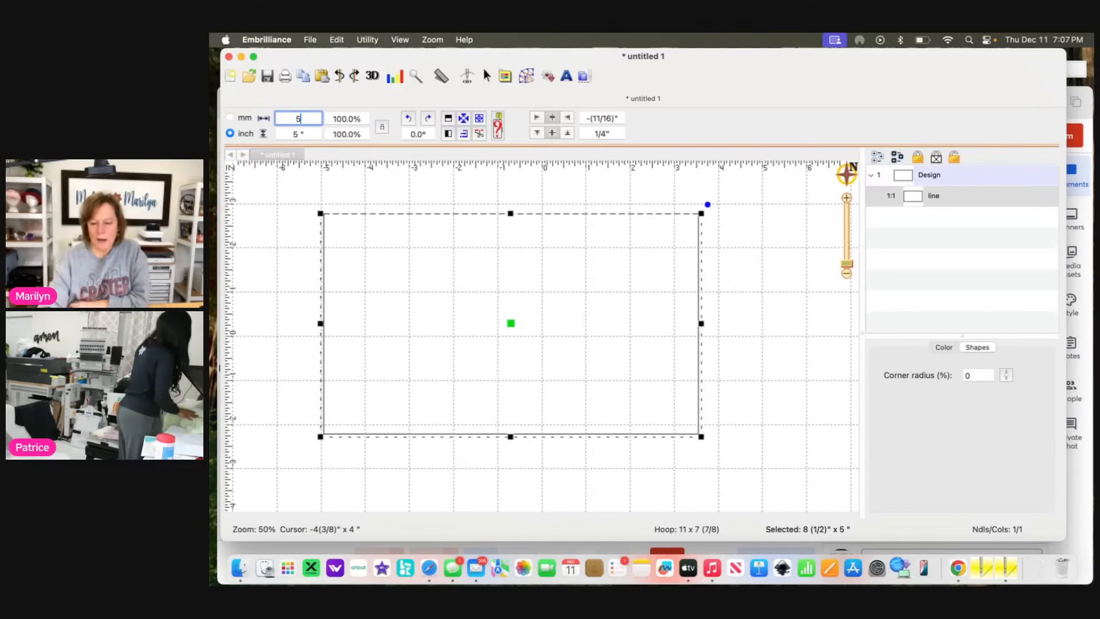
{"action": "key", "text": "Return"}
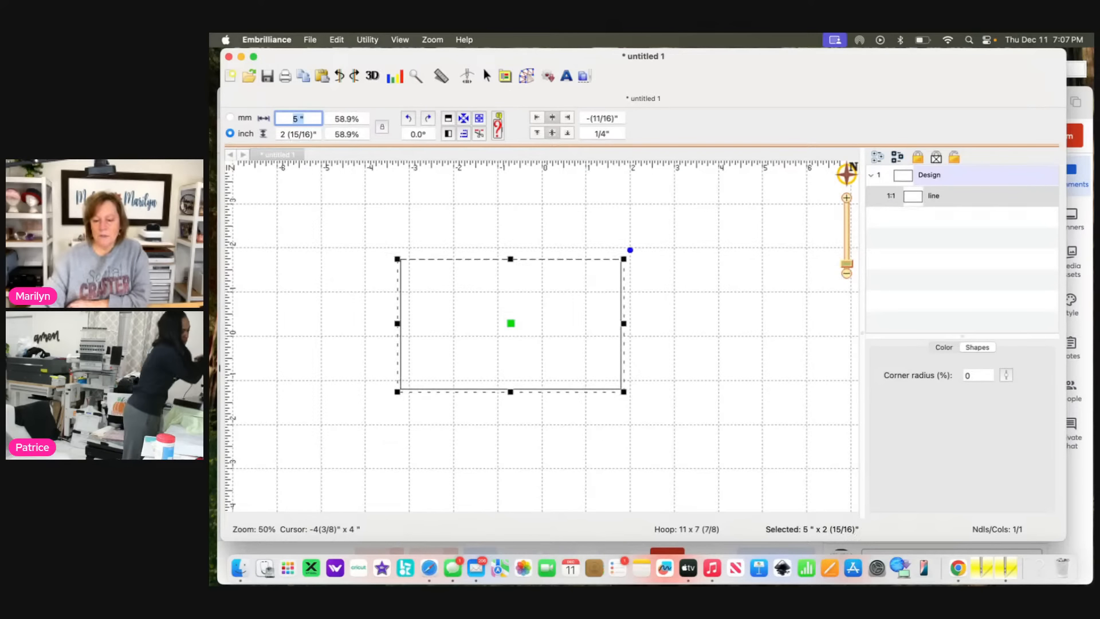
{"action": "left_click", "coordinate": [382, 127]}
{"action": "left_click", "coordinate": [318, 135]}
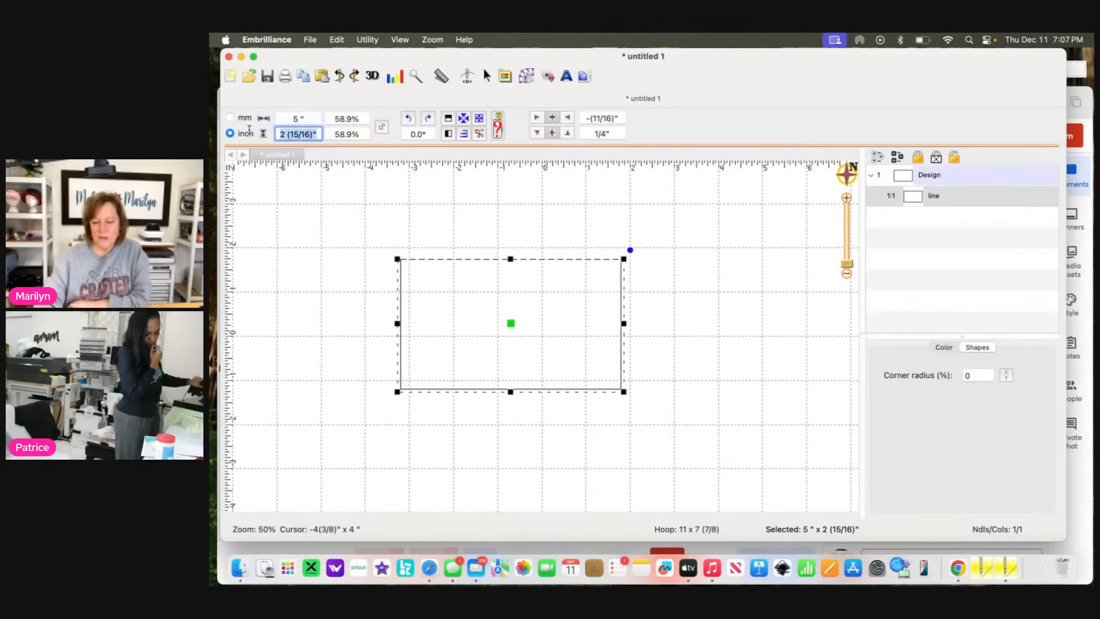
{"action": "type", "text": "4"}
{"action": "key", "text": "Return"}
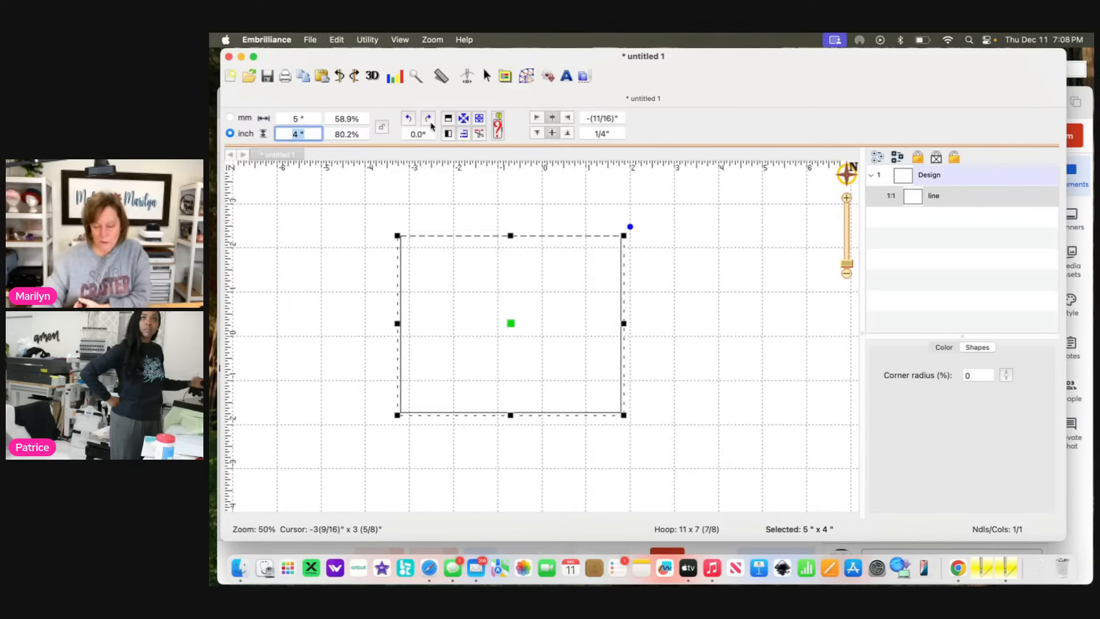
{"action": "left_click", "coordinate": [370, 41]}
{"action": "left_click", "coordinate": [374, 58]}
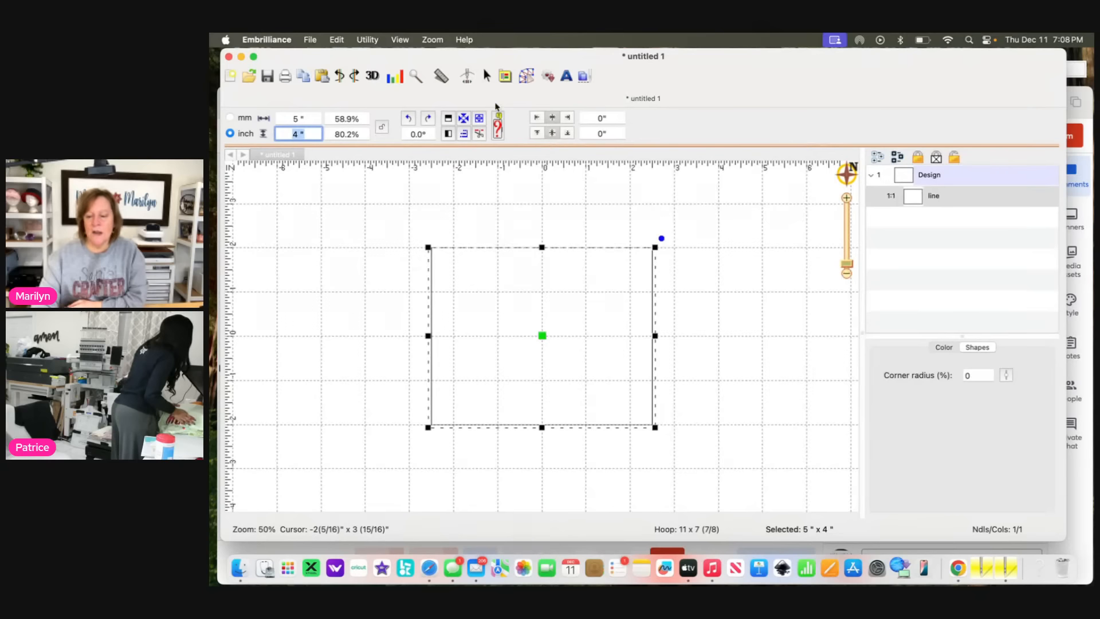
- Convert the rectangle's outline to a Run stitch and keep its type as Single
{"action": "left_click", "coordinate": [526, 76]}
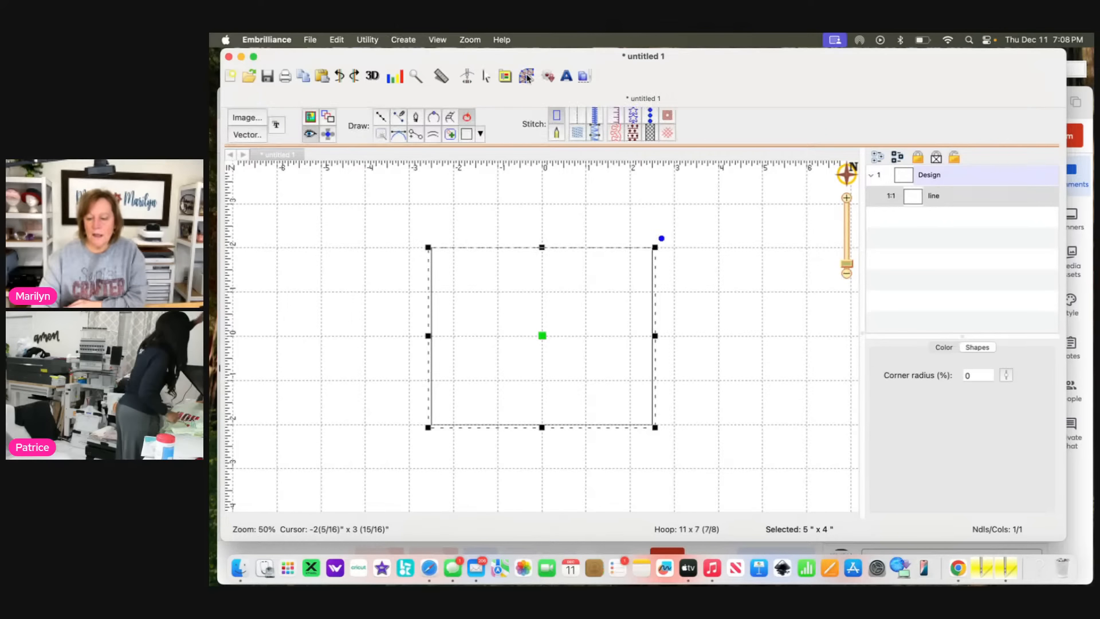
{"action": "left_click", "coordinate": [578, 119]}
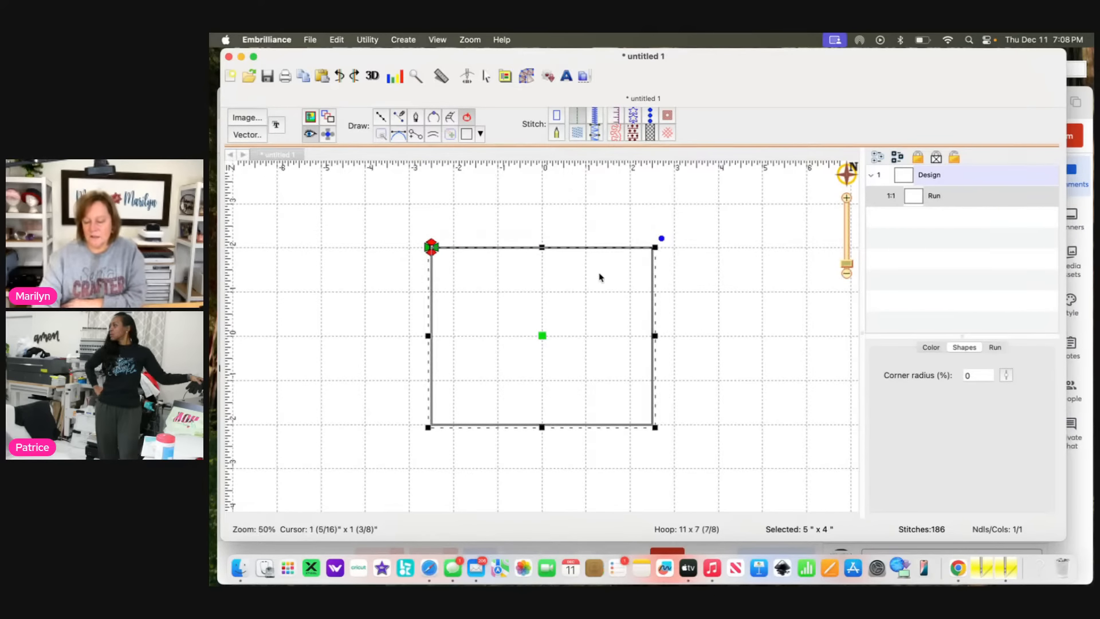
{"action": "left_click", "coordinate": [997, 348]}
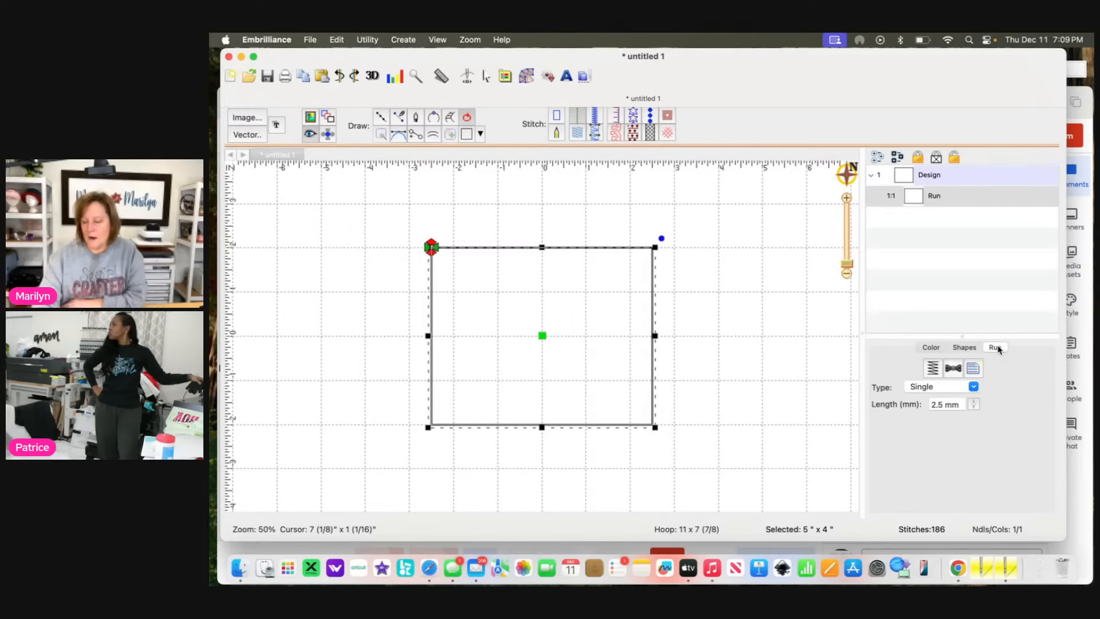
{"action": "left_click", "coordinate": [973, 388]}
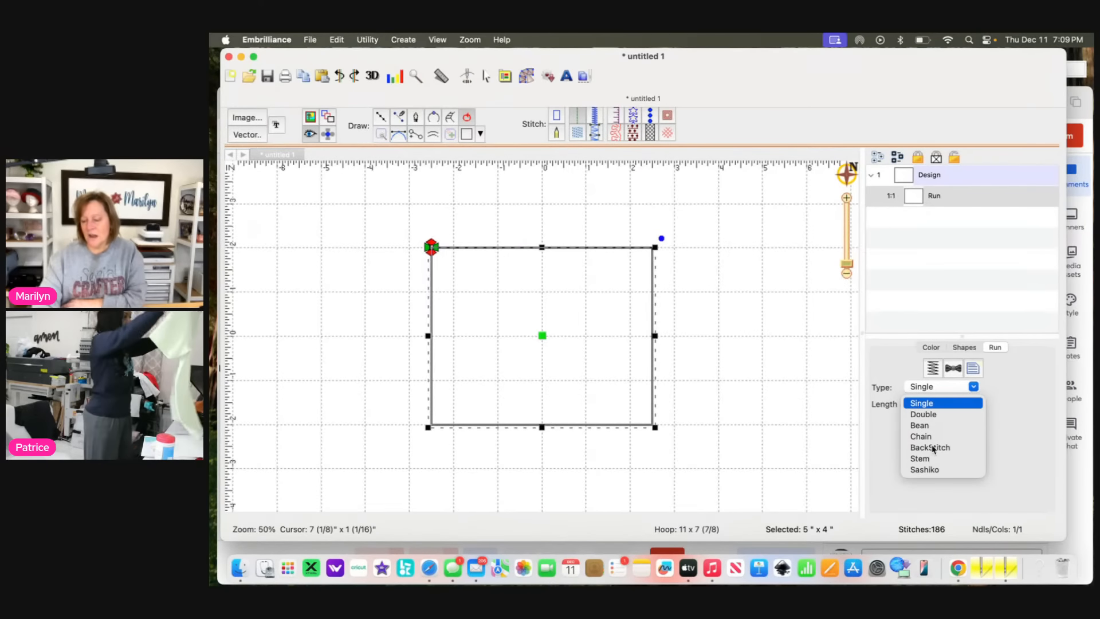
{"action": "left_click", "coordinate": [935, 404]}
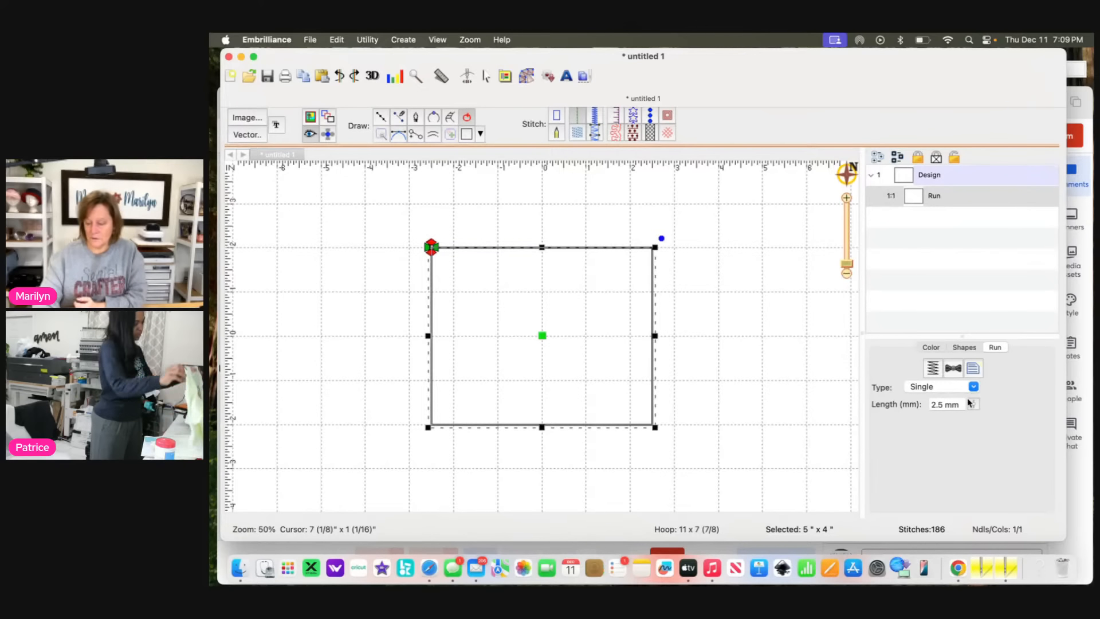
- Try a 19% corner radius on the rectangle, reset the radius to 0 and deselect the shape
{"action": "left_click", "coordinate": [965, 348]}
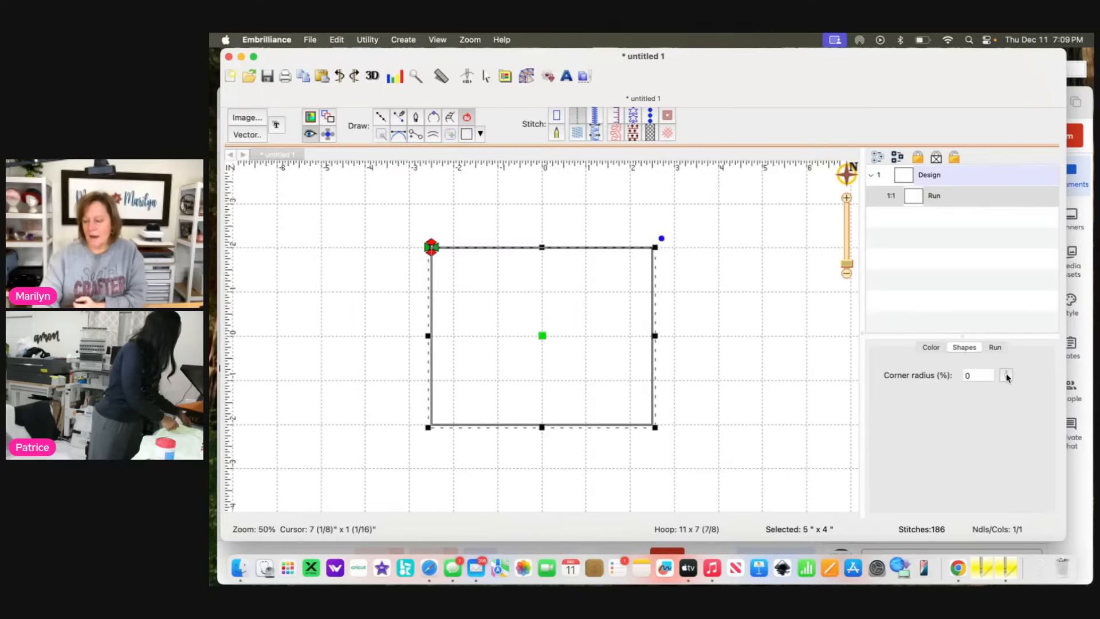
{"action": "left_click", "coordinate": [1007, 376]}
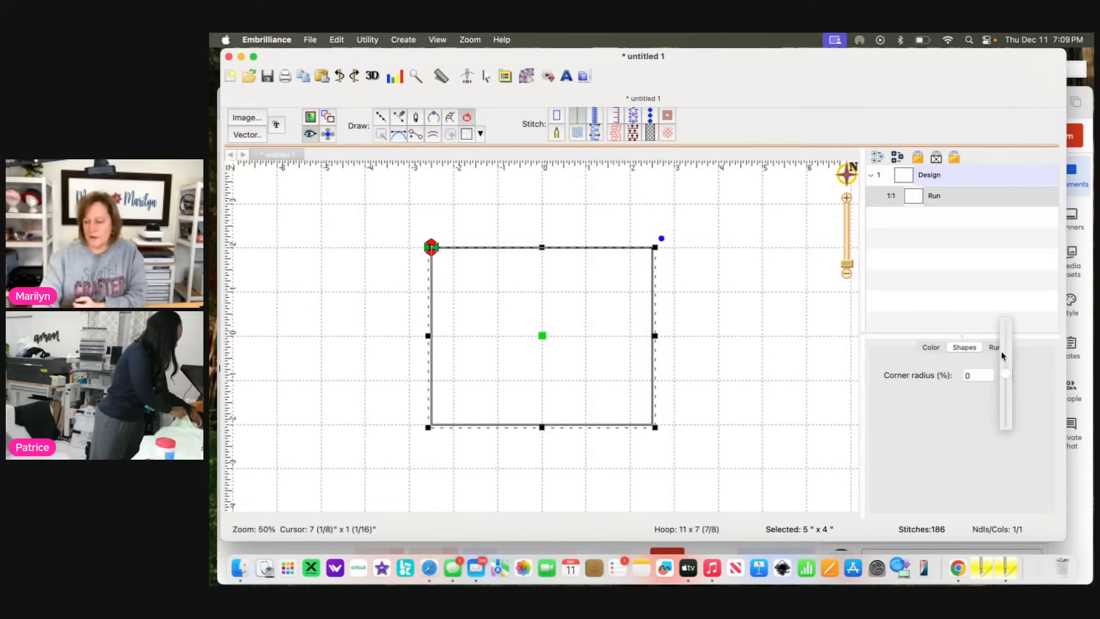
{"action": "left_click_drag", "start_coordinate": [1007, 375], "coordinate": [1006, 358]}
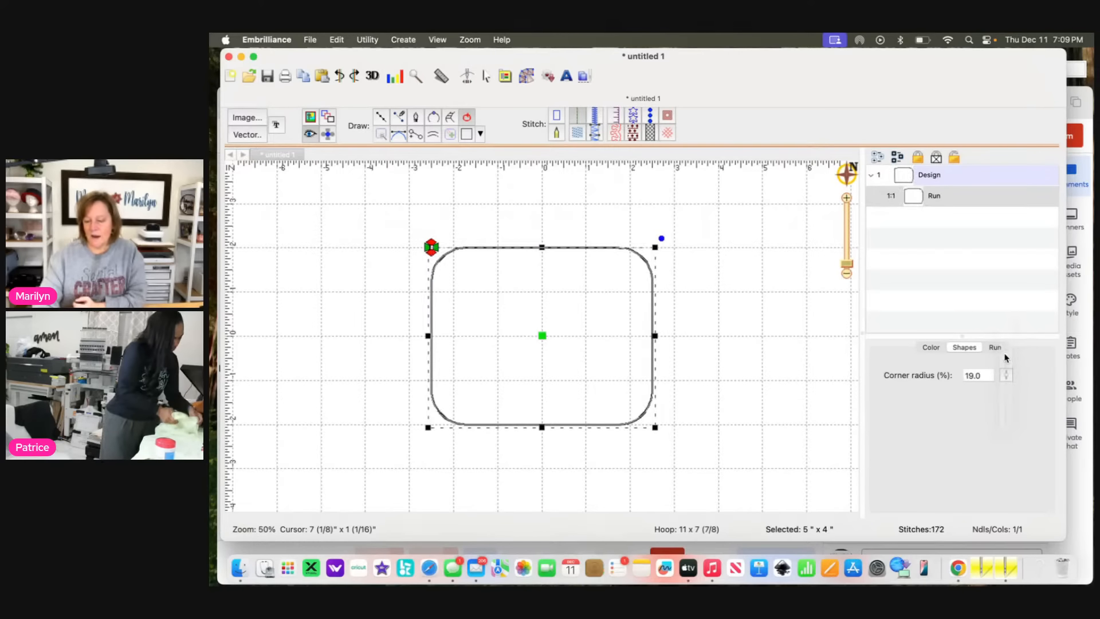
{"action": "double_click", "coordinate": [986, 376]}
{"action": "type", "text": "0"}
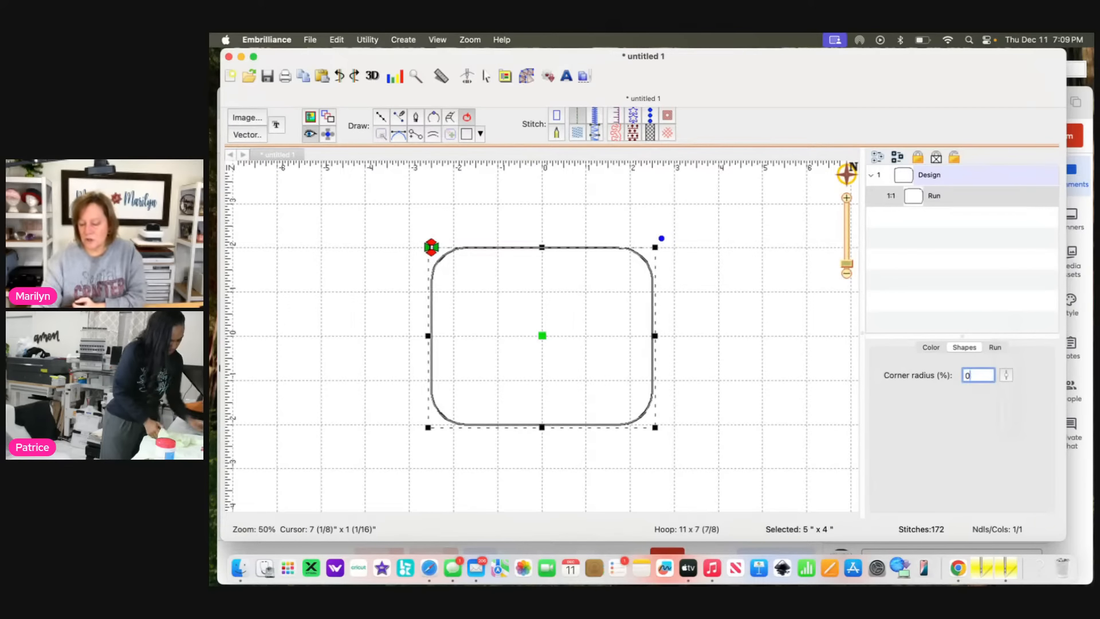
{"action": "key", "text": "Return"}
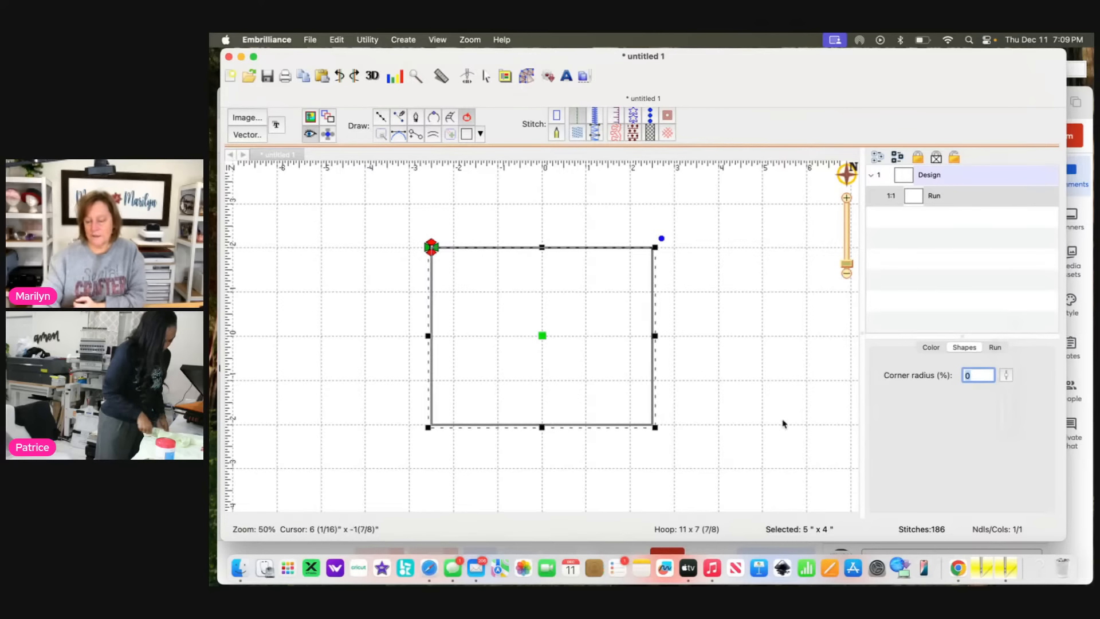
{"action": "left_click", "coordinate": [761, 425]}
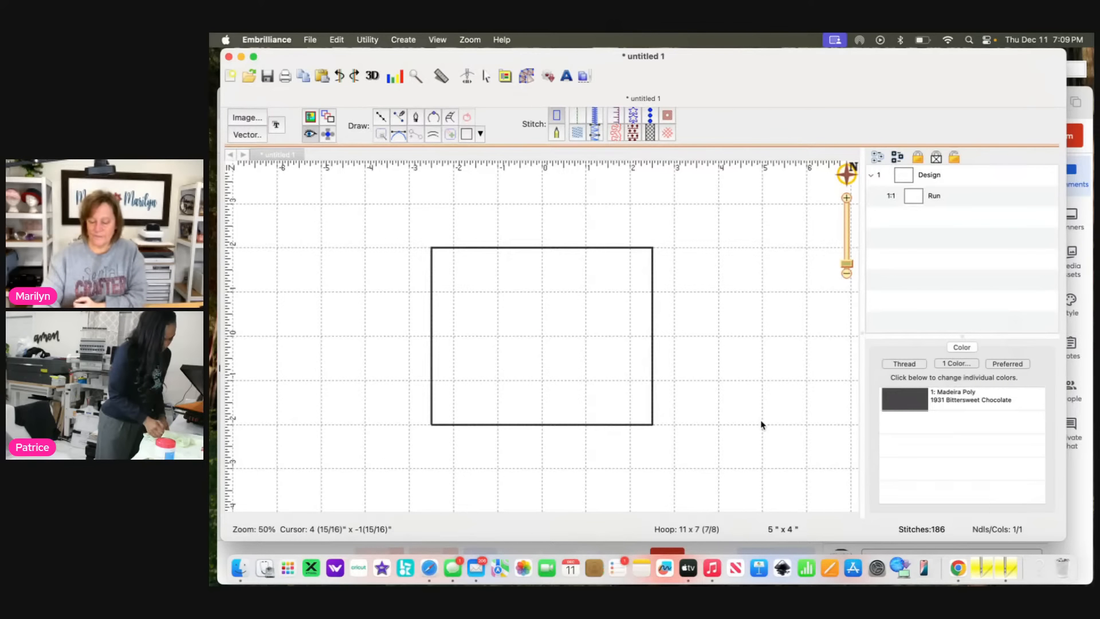
- Inspect the rectangle's thread color and open the stitch simulator for the outline
{"action": "left_click", "coordinate": [652, 396]}
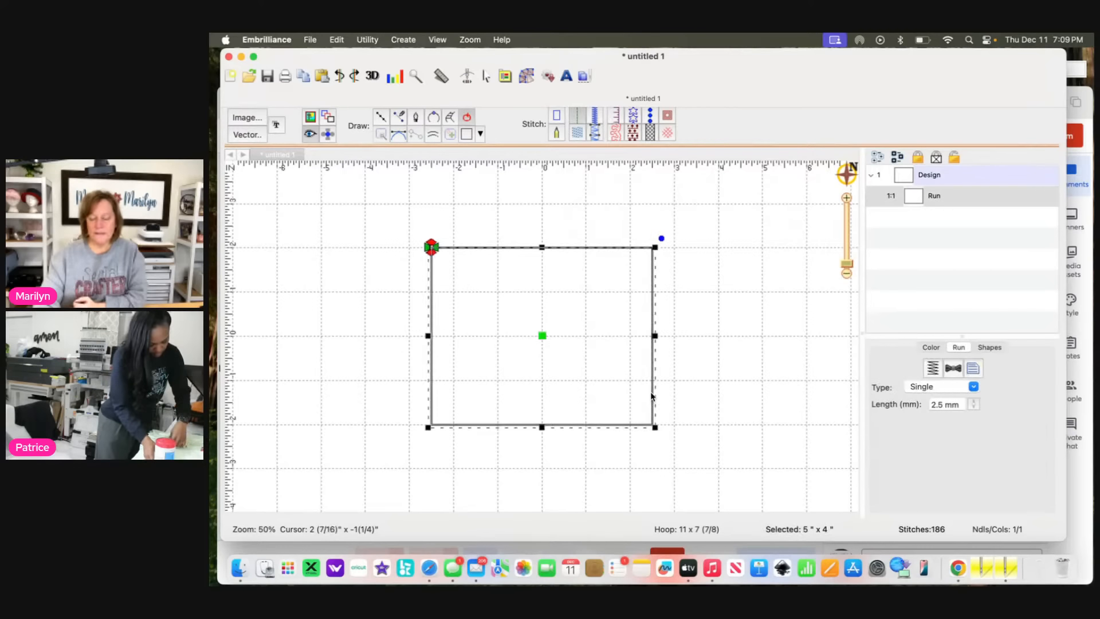
{"action": "left_click", "coordinate": [931, 348]}
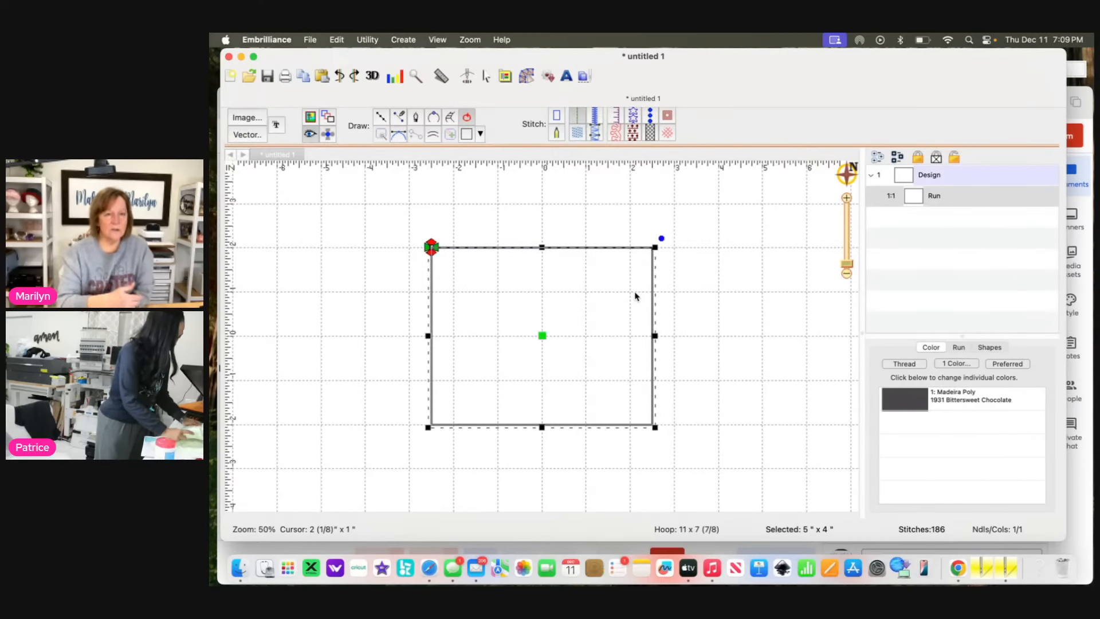
{"action": "left_click", "coordinate": [467, 75]}
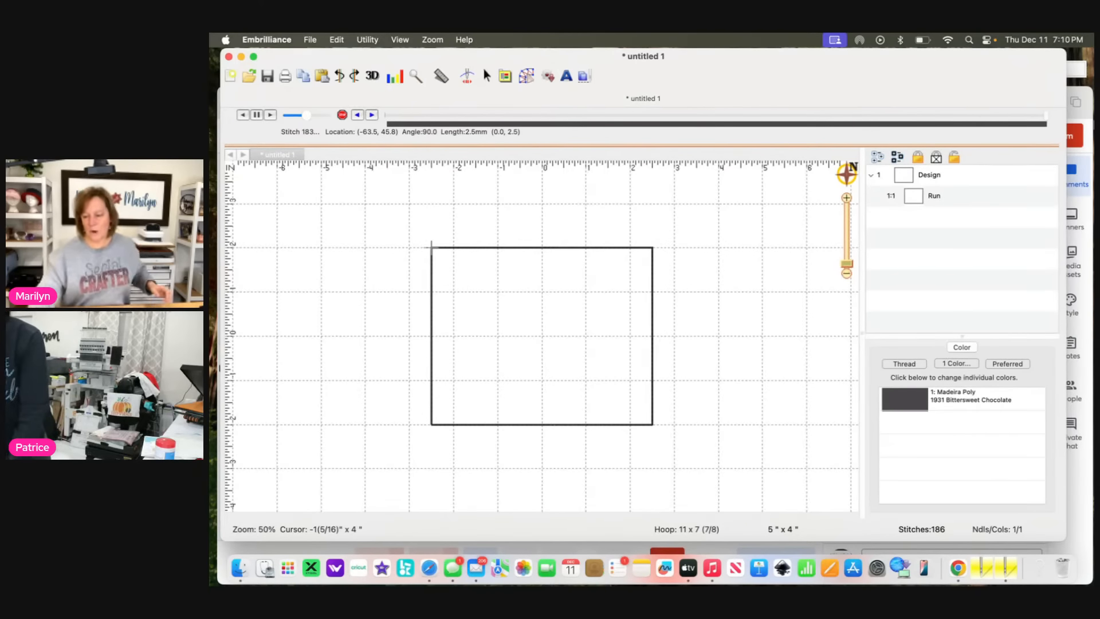
- Duplicate the rectangle's Run object in place within the same design
{"action": "left_click", "coordinate": [939, 197]}
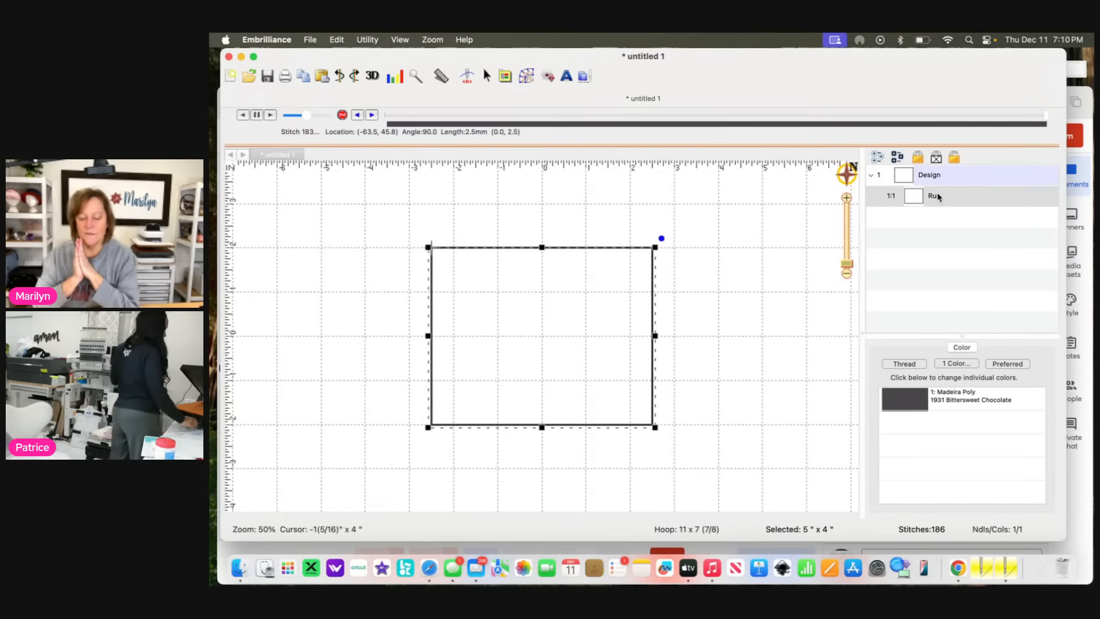
{"action": "key", "text": "super+v"}
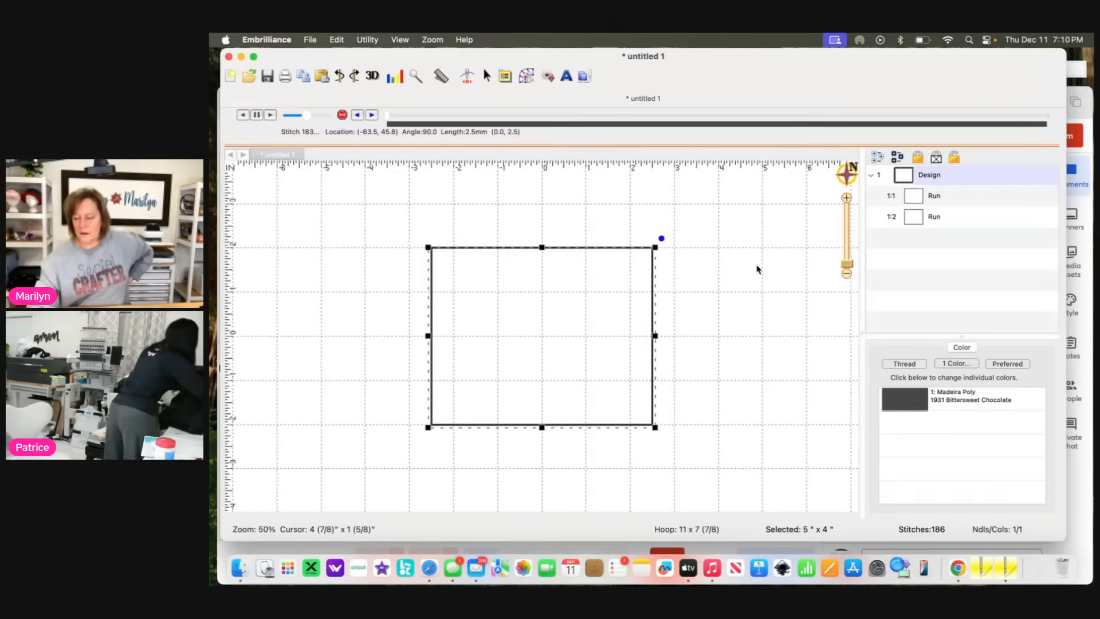
{"action": "left_click", "coordinate": [931, 202]}
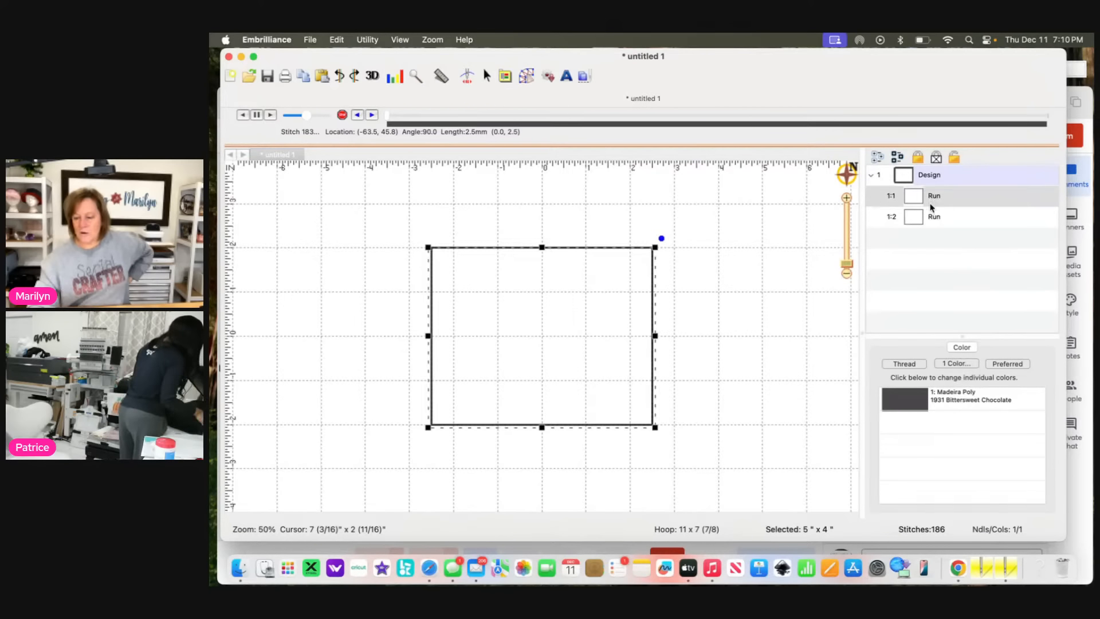
- Set the second Run object's thread color to Madeira Poly 1834 Amethyst
{"action": "left_click", "coordinate": [934, 218]}
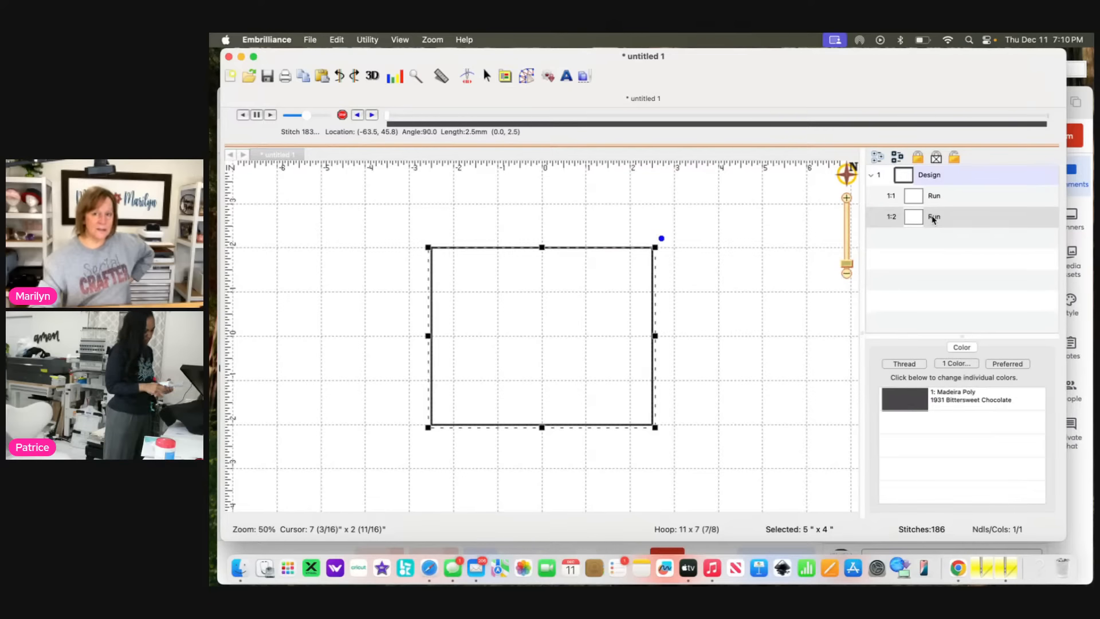
{"action": "left_click", "coordinate": [914, 400]}
{"action": "scroll", "coordinate": [497, 326], "scroll_direction": "up", "scroll_amount": 1}
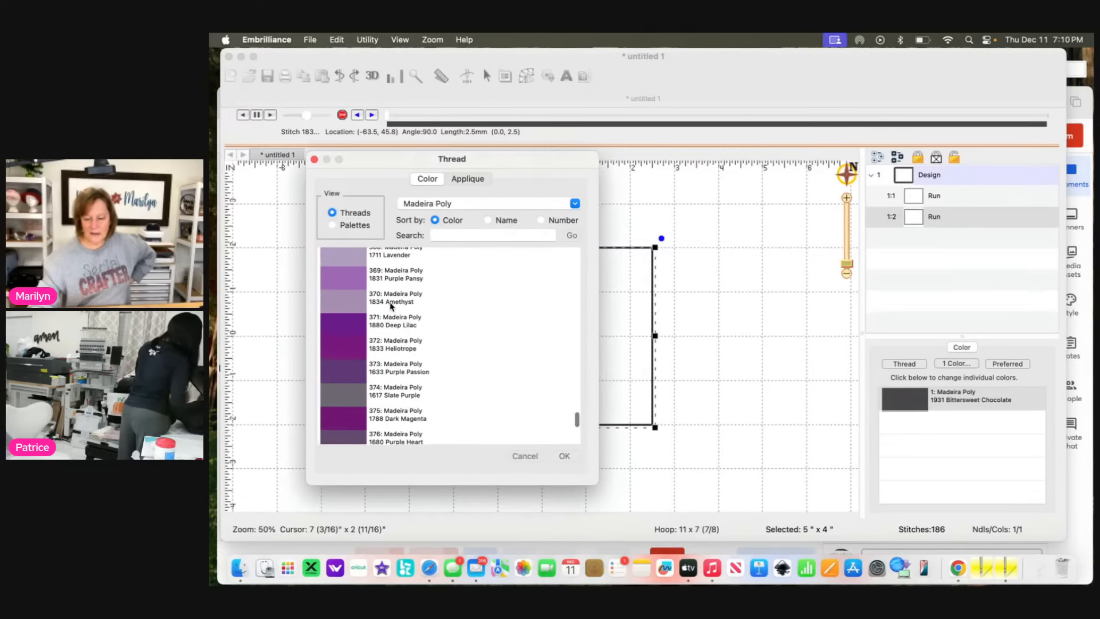
{"action": "left_click", "coordinate": [354, 299]}
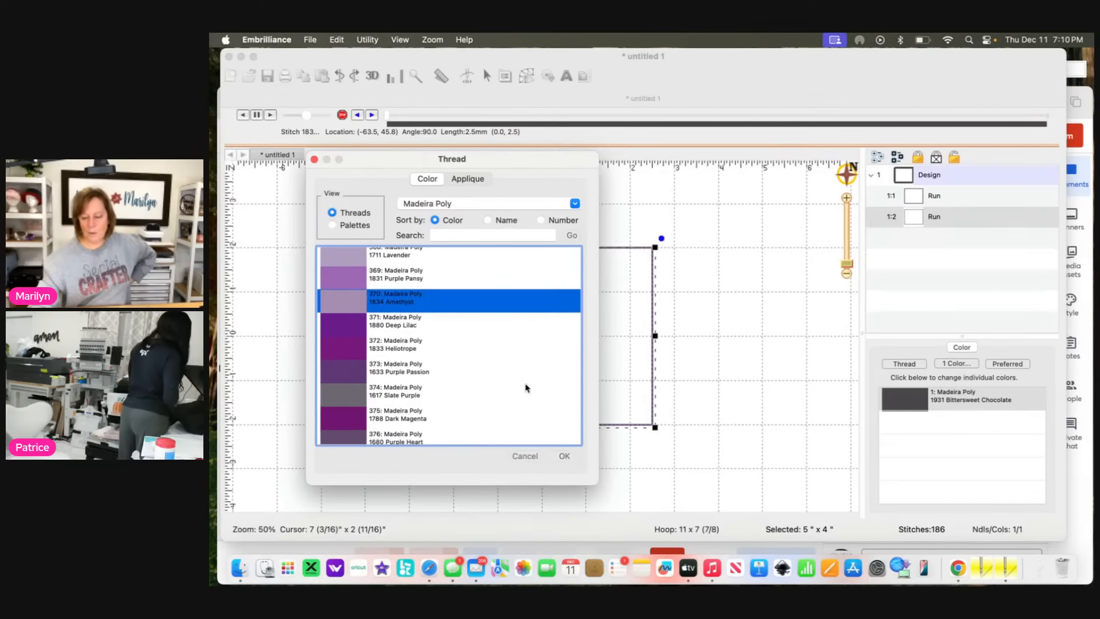
{"action": "left_click", "coordinate": [565, 457]}
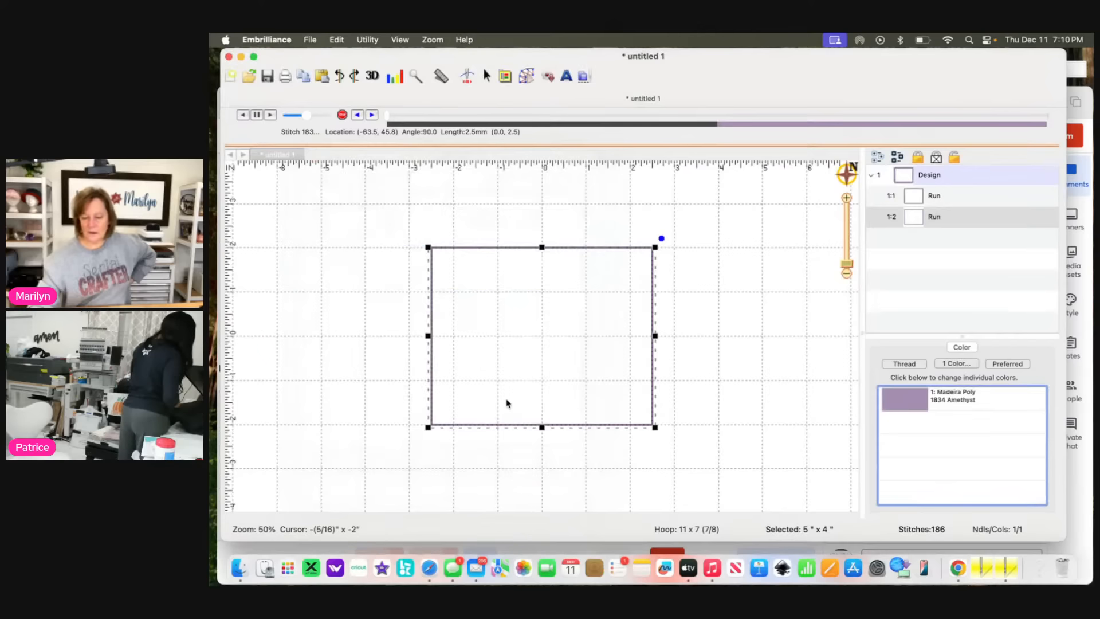
- Run through the stitch simulation of both rectangle outlines from start to end
{"action": "left_click", "coordinate": [468, 77]}
{"action": "left_click", "coordinate": [467, 78]}
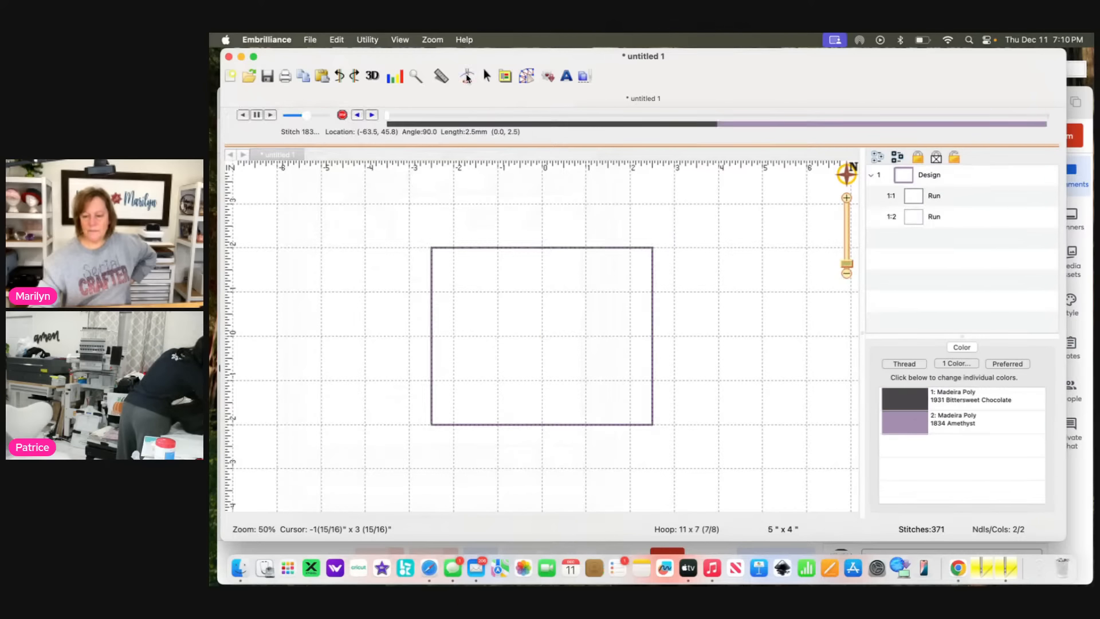
{"action": "mouse_move", "coordinate": [387, 118]}
{"action": "left_mouse_down"}
{"action": "mouse_move", "coordinate": [596, 115]}
{"action": "mouse_move", "coordinate": [629, 132]}
{"action": "mouse_move", "coordinate": [758, 119]}
{"action": "mouse_move", "coordinate": [935, 156]}
{"action": "left_mouse_up"}
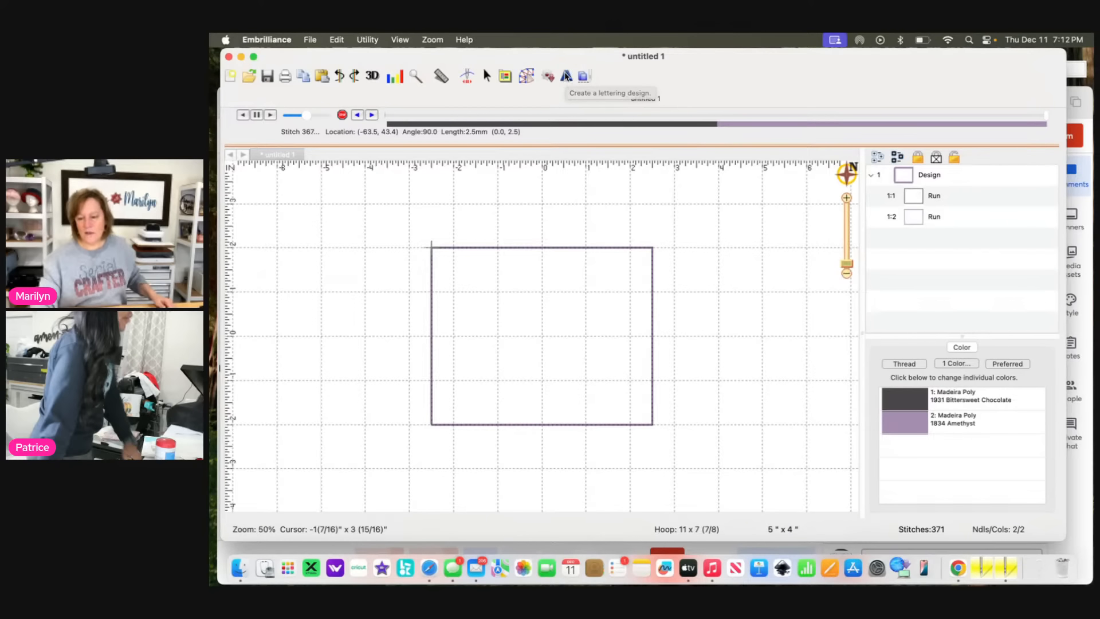
- Add a lettering design inside the rectangle and enter "Sweet" in place of its default text
{"action": "left_click", "coordinate": [566, 76]}
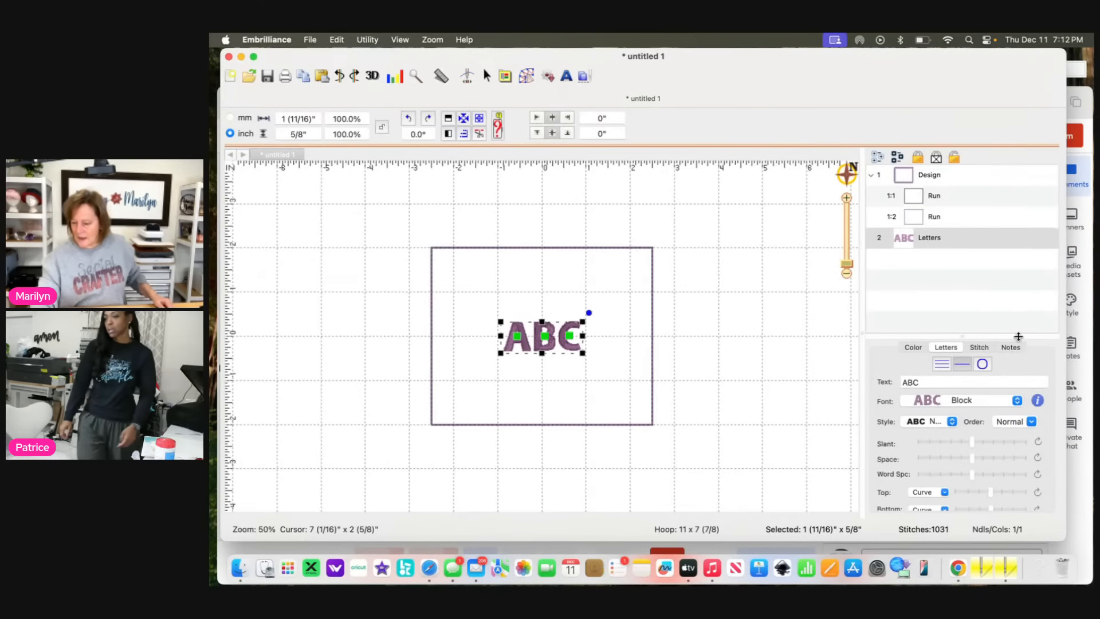
{"action": "left_click", "coordinate": [966, 383]}
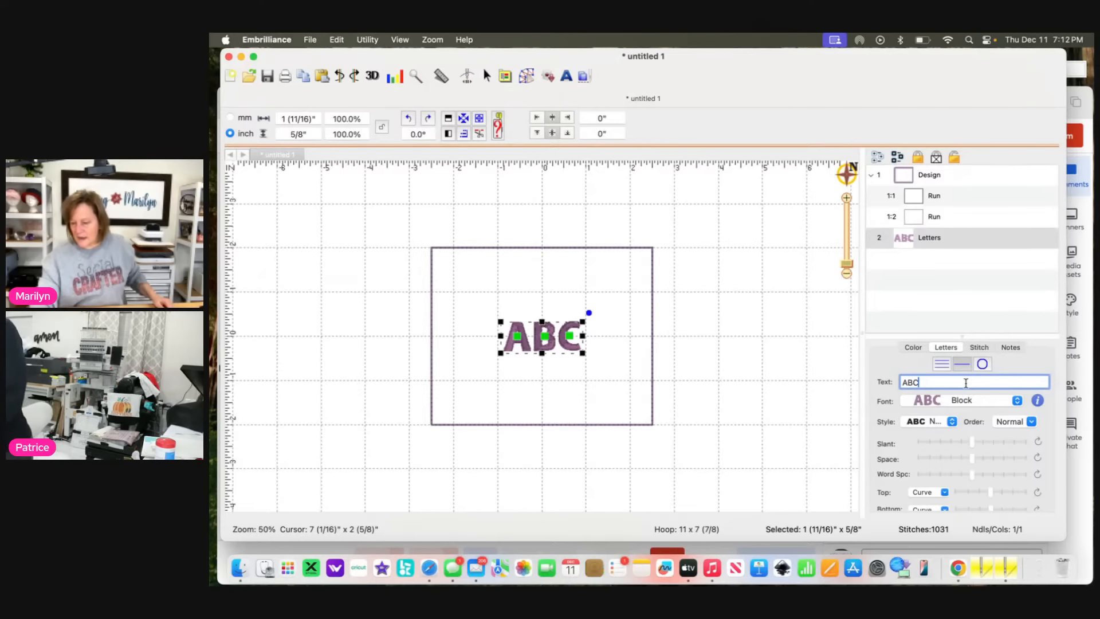
{"action": "key", "text": "BackSpace"}
{"action": "key", "text": "BackSpace"}
{"action": "key", "text": "BackSpace"}
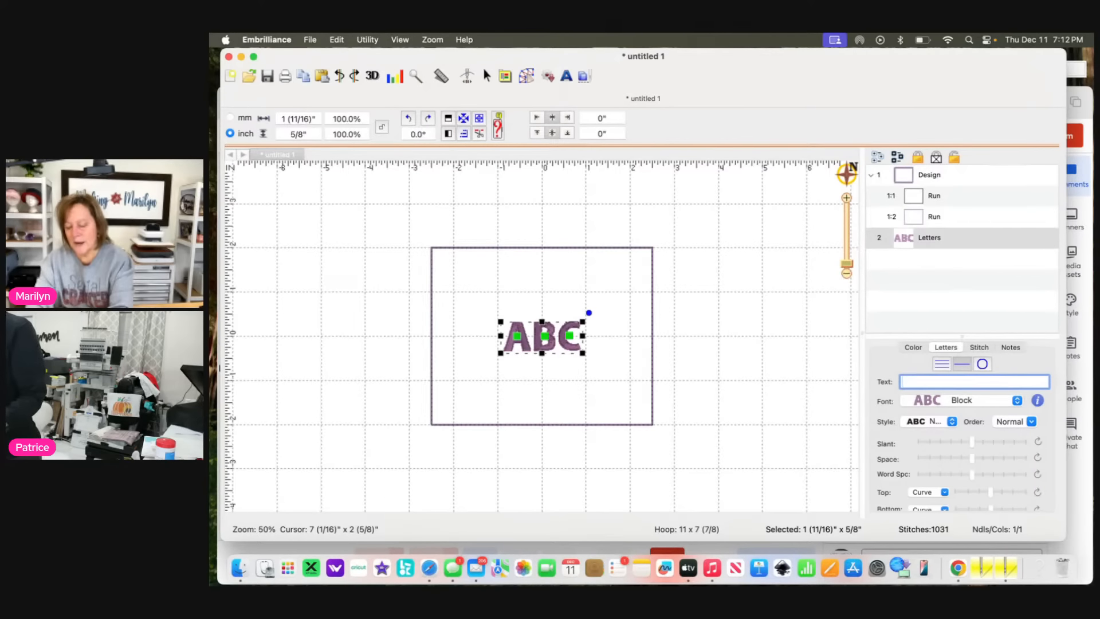
{"action": "type", "text": "S"}
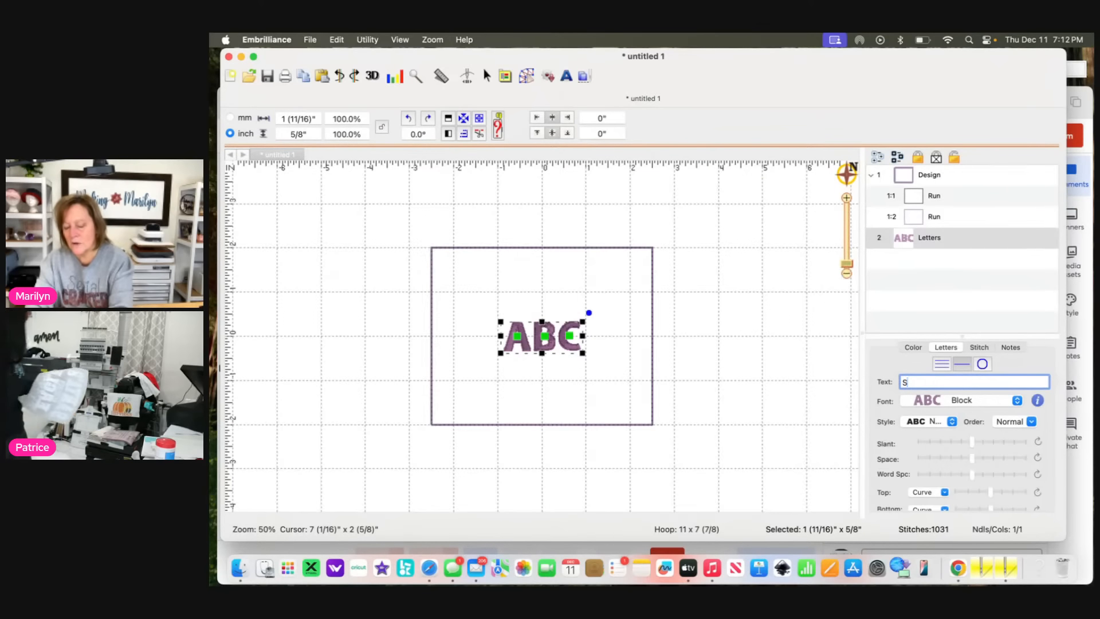
{"action": "type", "text": "weet"}
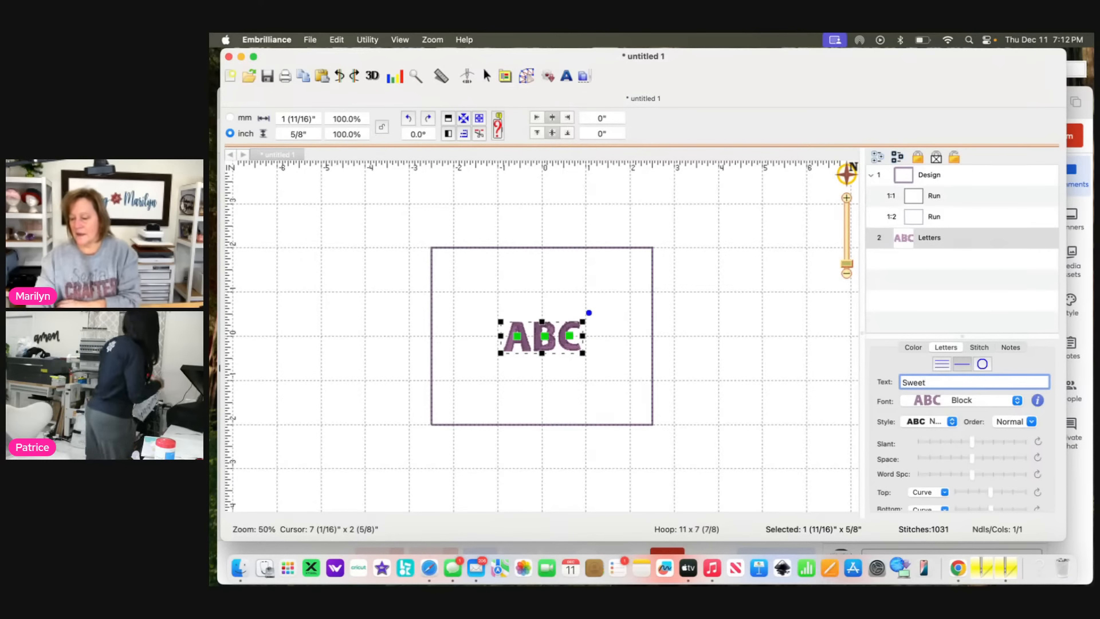
- Try the Stitchtopia RainbowKale 2.5 inch font on the lettering
{"action": "left_click", "coordinate": [1017, 401]}
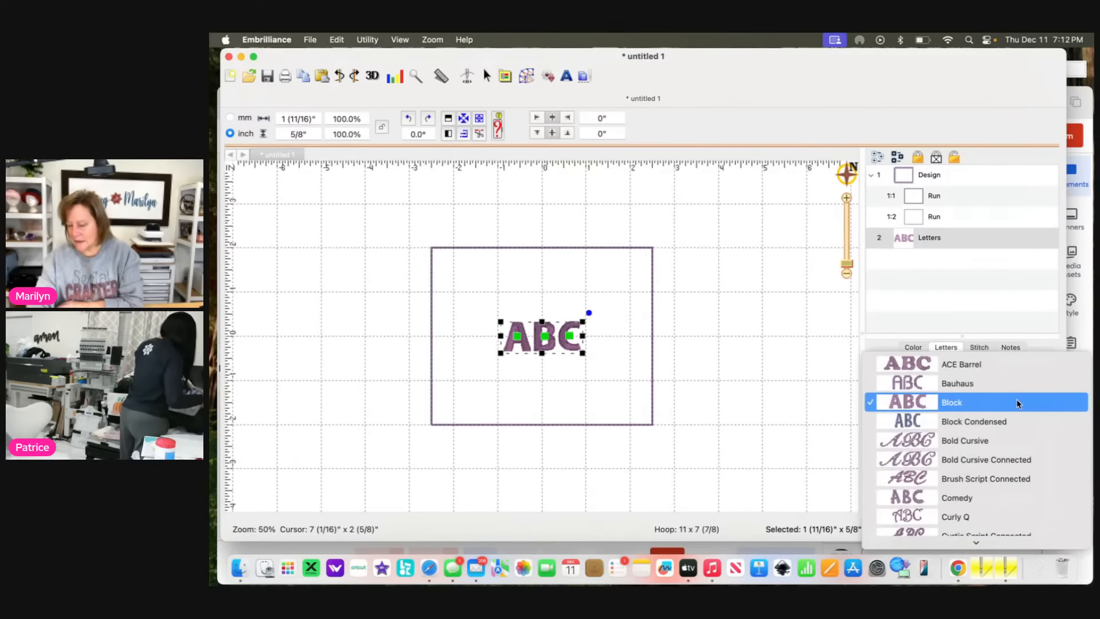
{"action": "scroll", "coordinate": [982, 439], "scroll_direction": "down", "scroll_amount": 5}
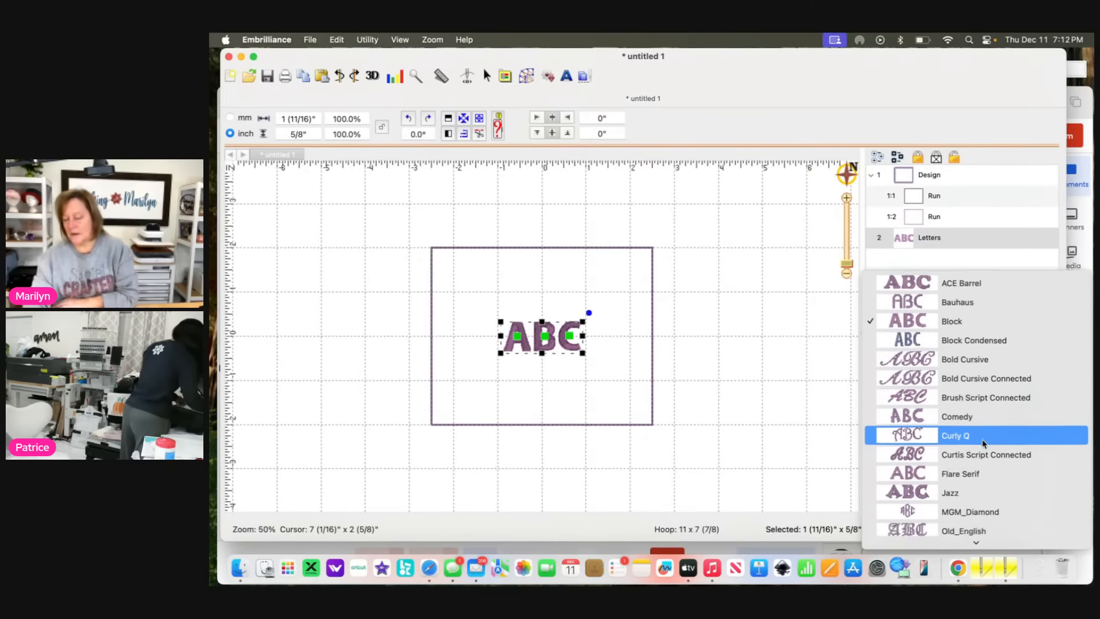
{"action": "scroll", "coordinate": [983, 440], "scroll_direction": "down", "scroll_amount": 8}
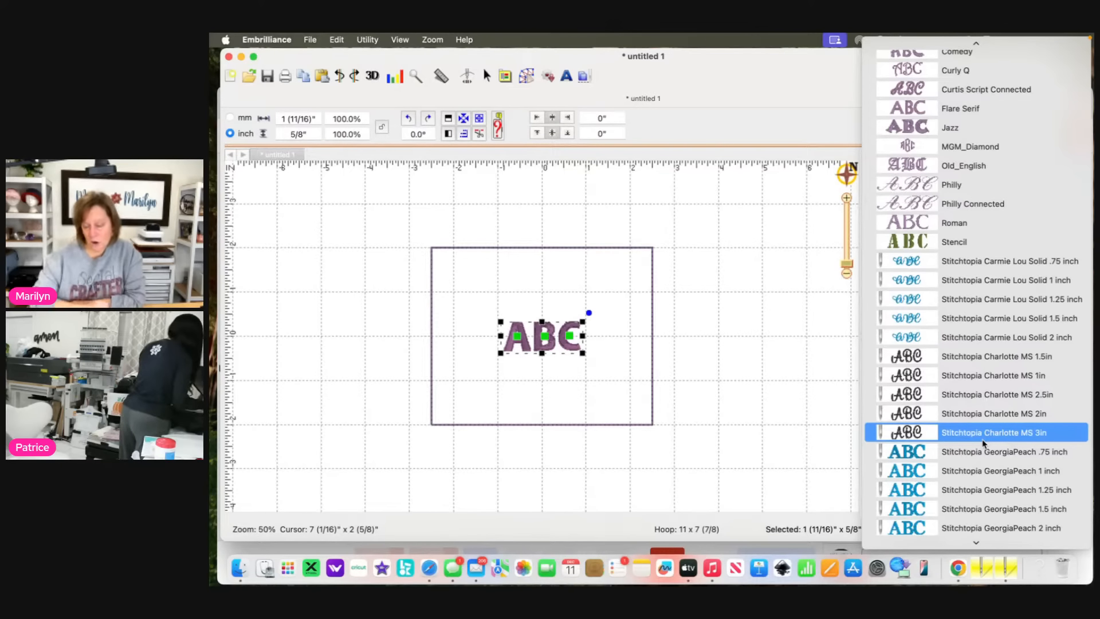
{"action": "scroll", "coordinate": [984, 443], "scroll_direction": "down", "scroll_amount": 6}
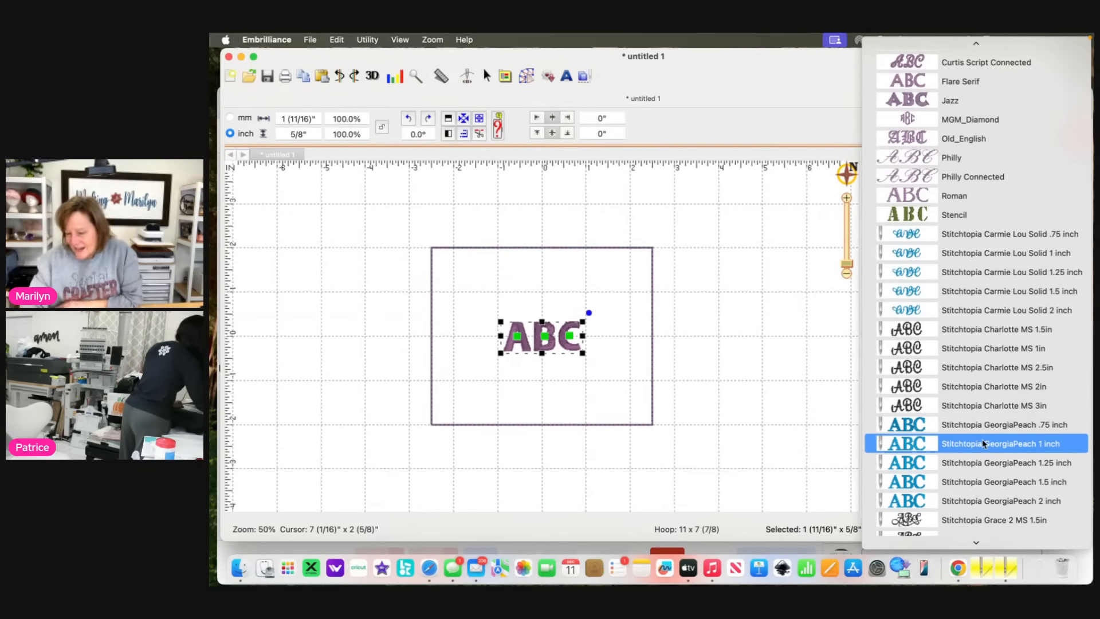
{"action": "scroll", "coordinate": [983, 443], "scroll_direction": "down", "scroll_amount": 9}
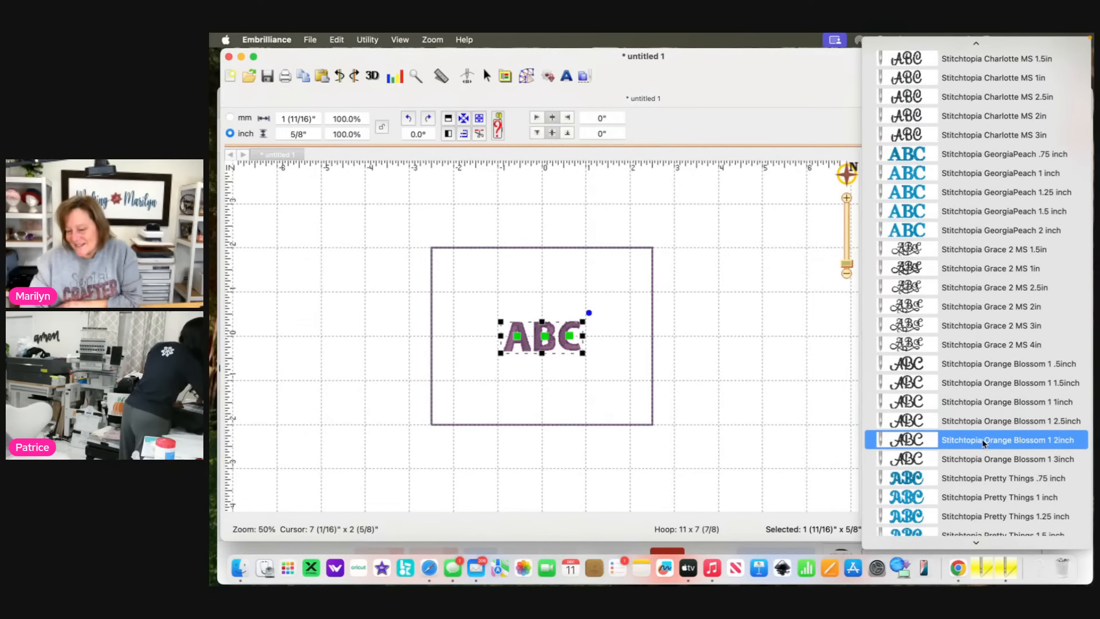
{"action": "scroll", "coordinate": [984, 443], "scroll_direction": "down", "scroll_amount": 8}
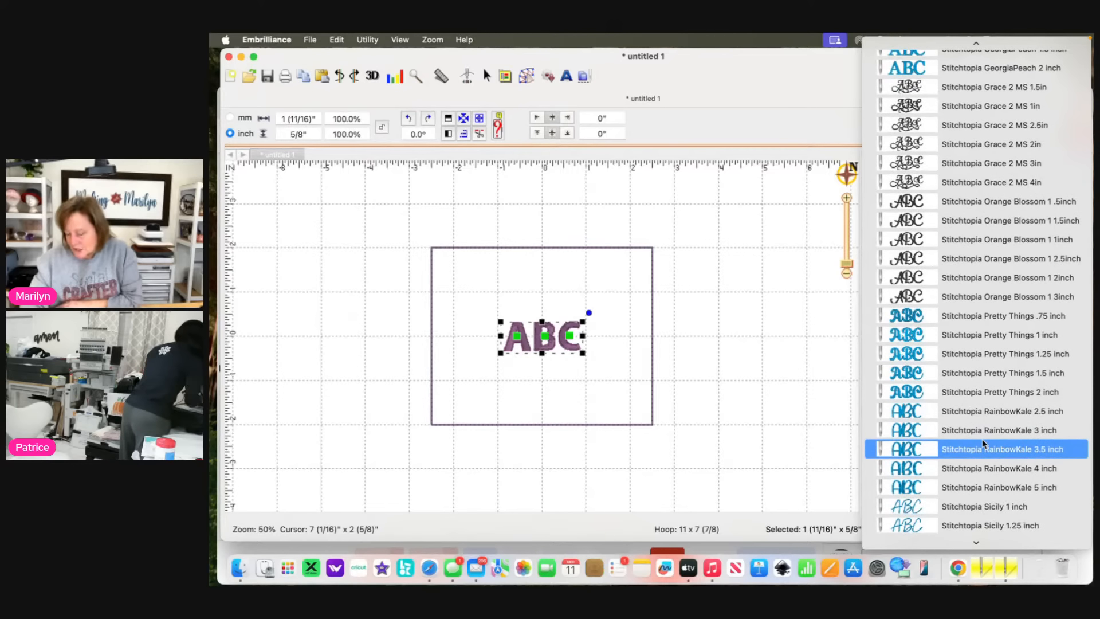
{"action": "left_click", "coordinate": [991, 411]}
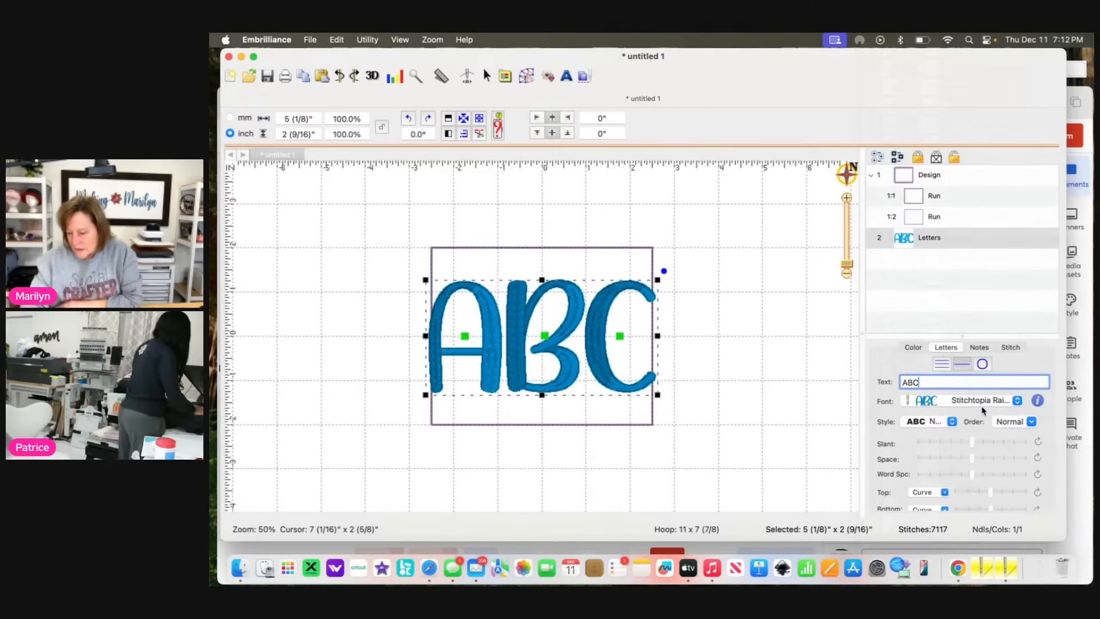
- Change the lettering's font to Stitchtopia Sicily 1.25 inch
{"action": "left_click", "coordinate": [1017, 403]}
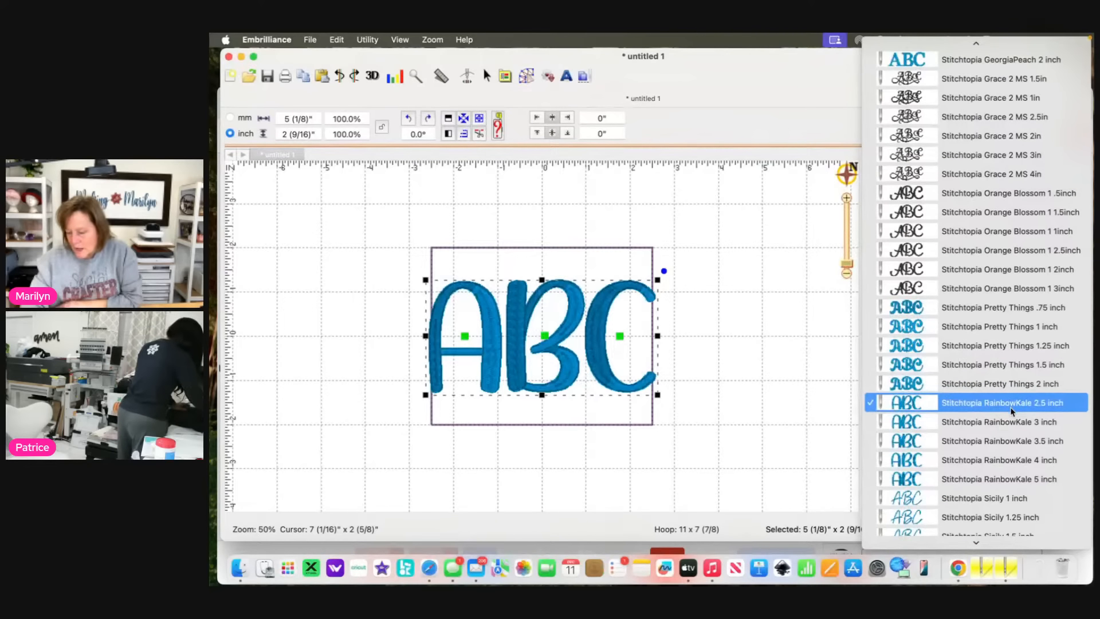
{"action": "scroll", "coordinate": [1011, 410], "scroll_direction": "down", "scroll_amount": 3}
{"action": "scroll", "coordinate": [1012, 409], "scroll_direction": "down", "scroll_amount": 2}
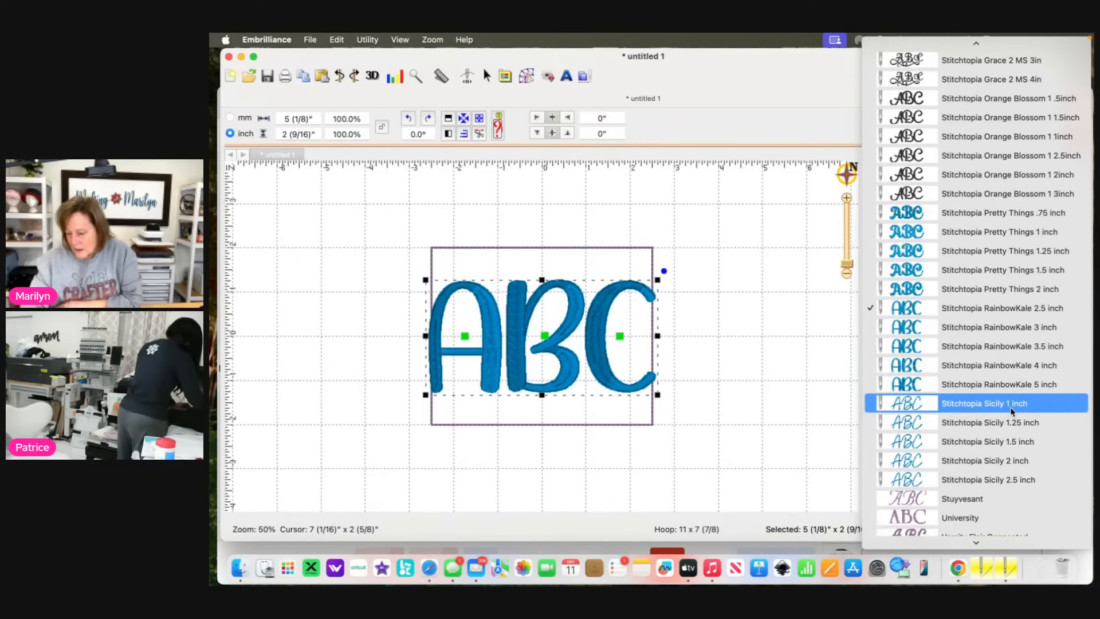
{"action": "left_click", "coordinate": [1004, 423]}
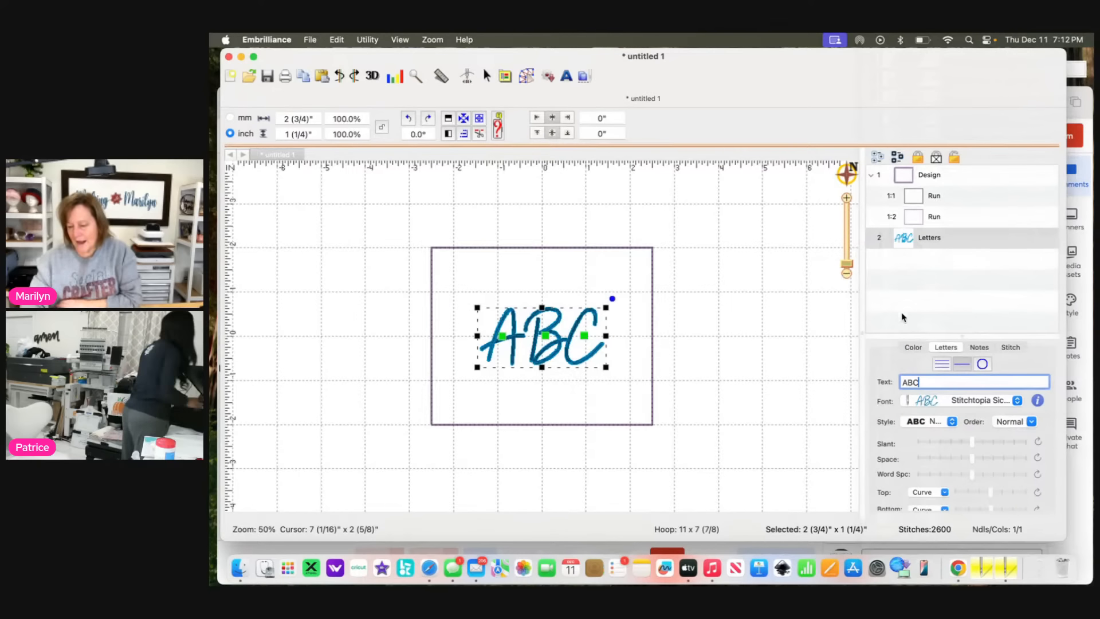
- Replace the lettering's text ABC with "Sweet", apply it and deselect the lettering
{"action": "key", "text": "BackSpace"}
{"action": "key", "text": "BackSpace"}
{"action": "key", "text": "BackSpace"}
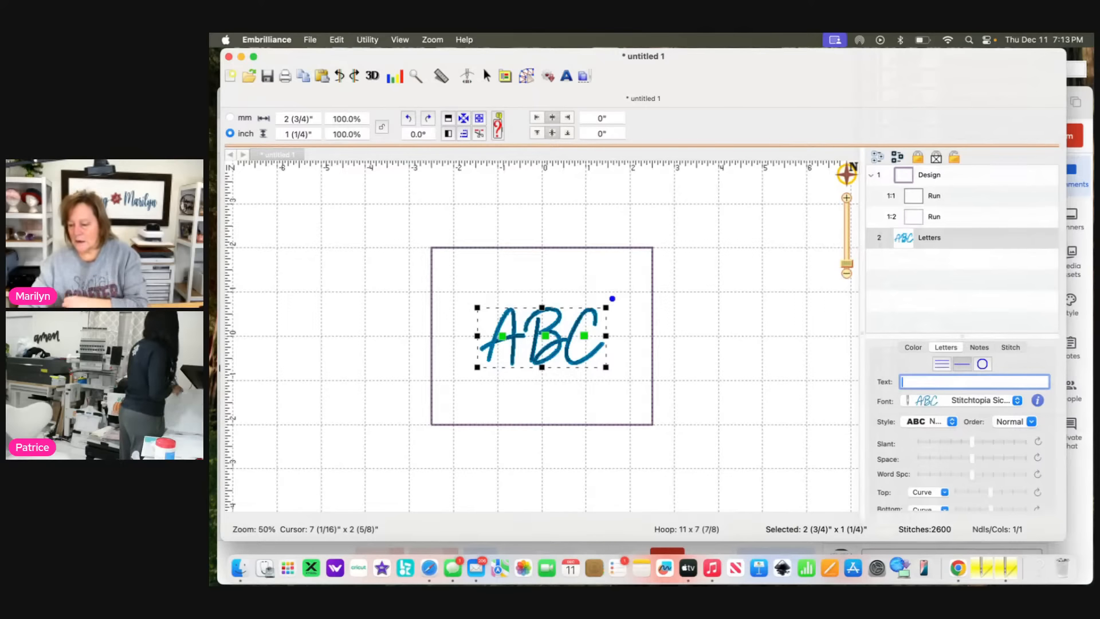
{"action": "type", "text": "Sweet"}
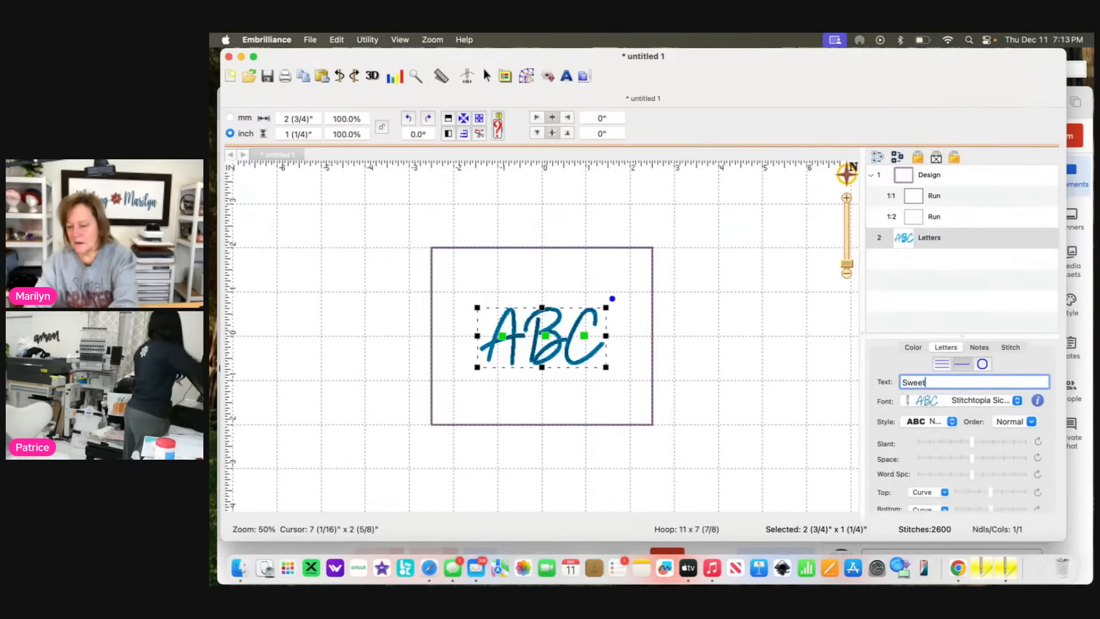
{"action": "key", "text": "Return"}
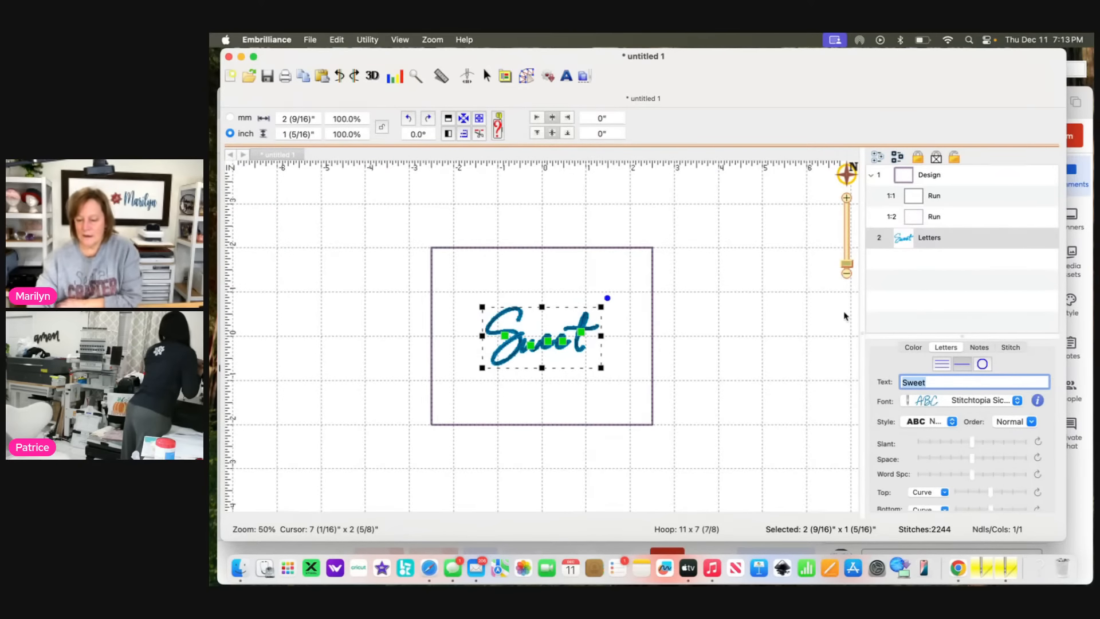
{"action": "left_click", "coordinate": [705, 356]}
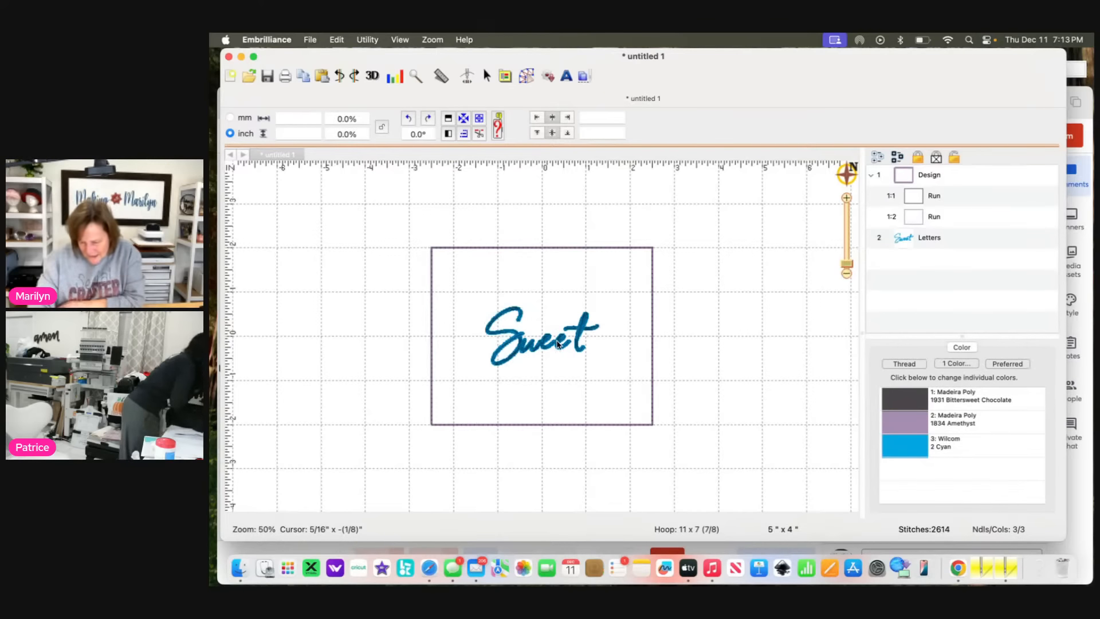
- Enlarge the "Sweet" lettering proportionally to about 4 13/16 by 2 1/2 inches so it spans the rectangle
{"action": "left_click", "coordinate": [585, 329]}
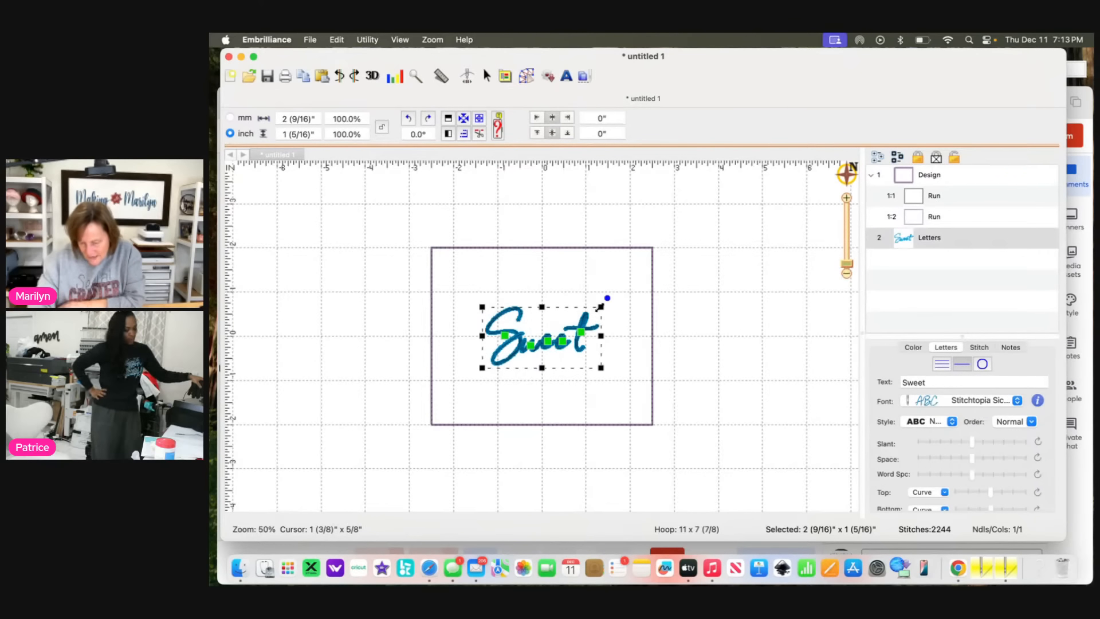
{"action": "left_click_drag", "start_coordinate": [601, 307], "coordinate": [659, 267]}
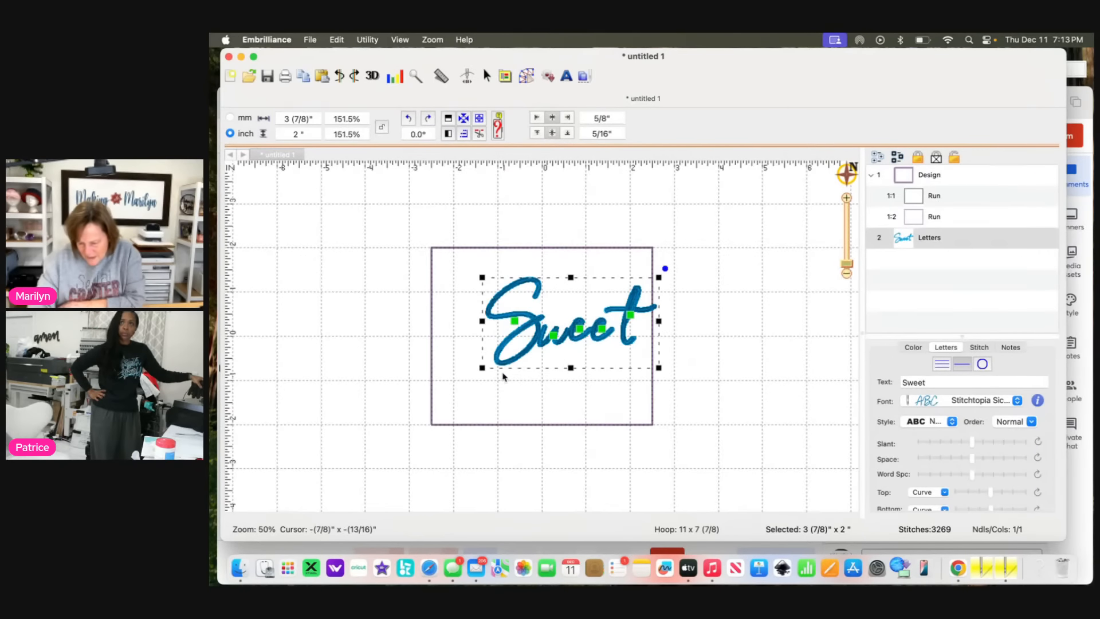
{"action": "left_click_drag", "start_coordinate": [487, 371], "coordinate": [439, 390]}
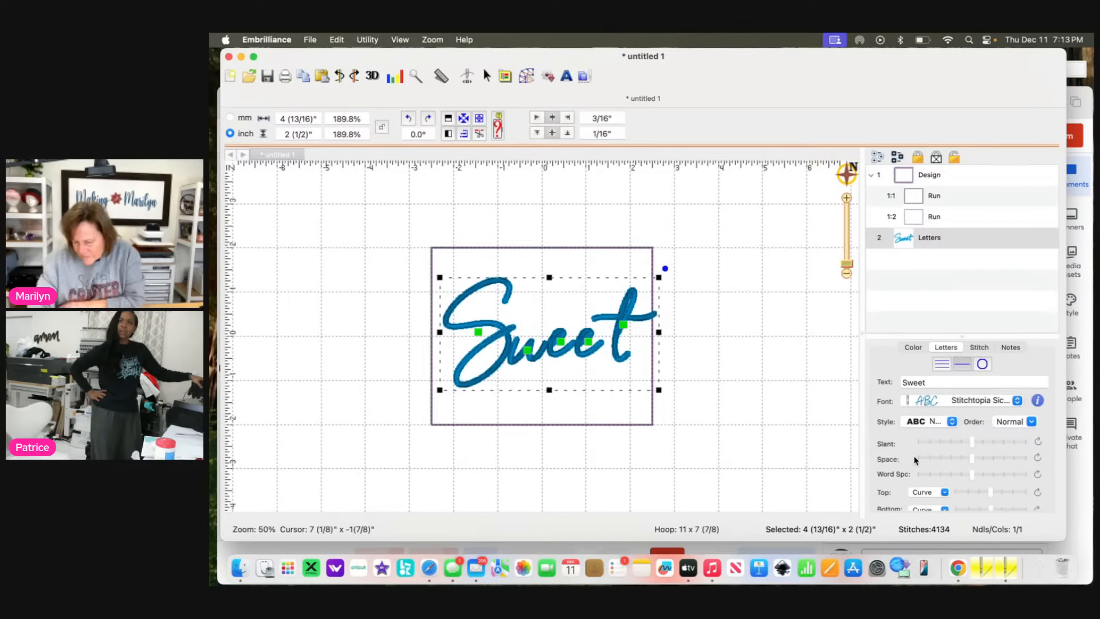
- Try the ZAS Edelweiss 1x5in and 1in fonts on the "Sweet" lettering
{"action": "left_click", "coordinate": [1016, 400]}
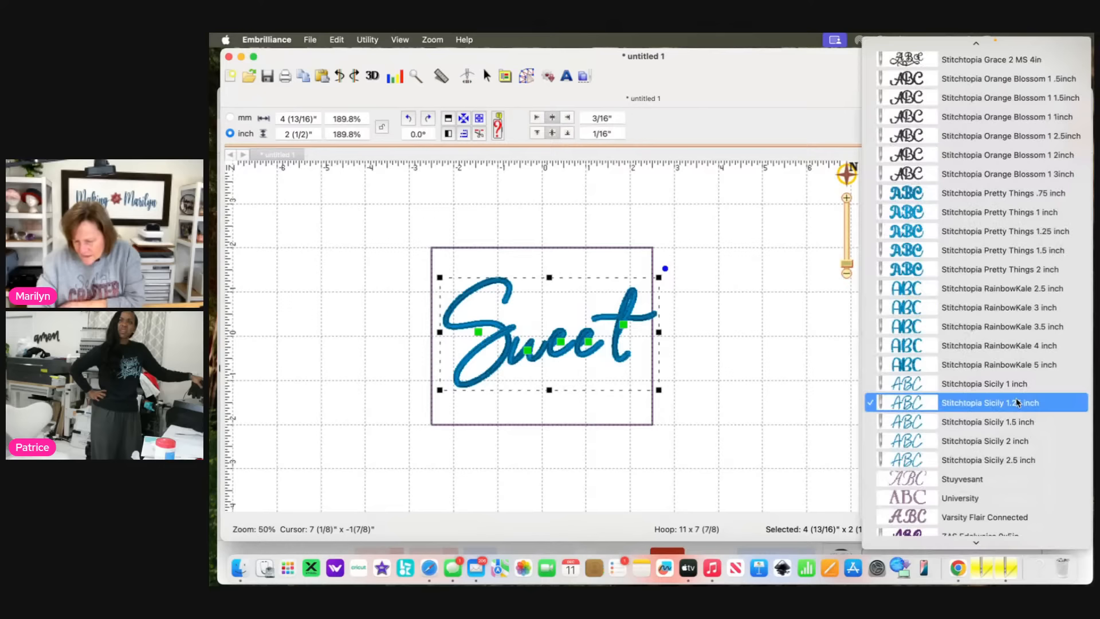
{"action": "scroll", "coordinate": [1011, 393], "scroll_direction": "down", "scroll_amount": 3}
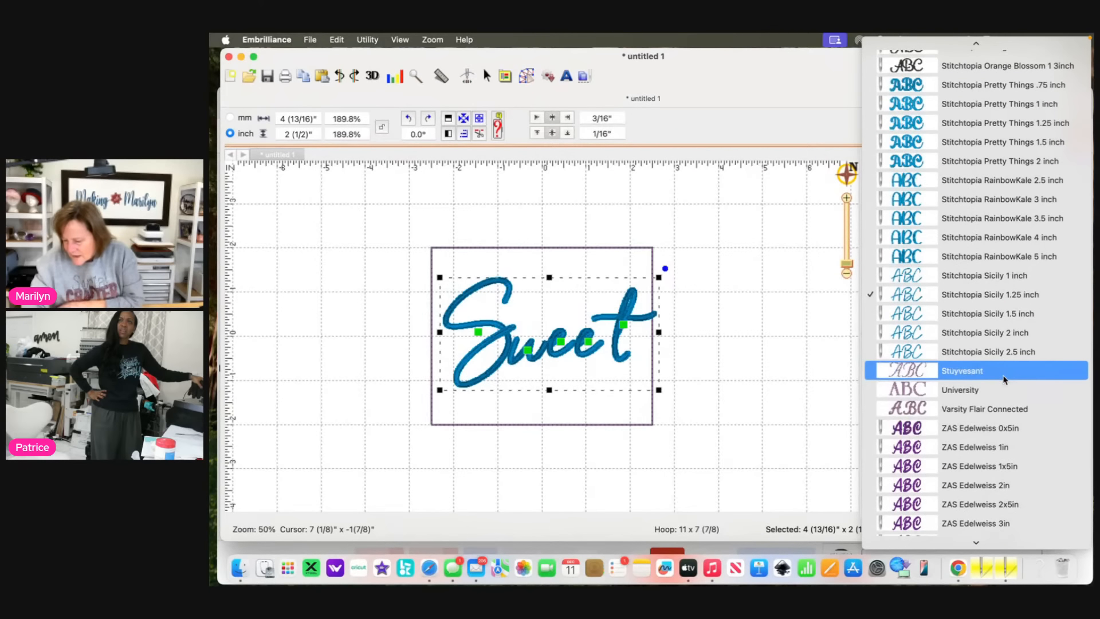
{"action": "scroll", "coordinate": [1004, 378], "scroll_direction": "down", "scroll_amount": 2}
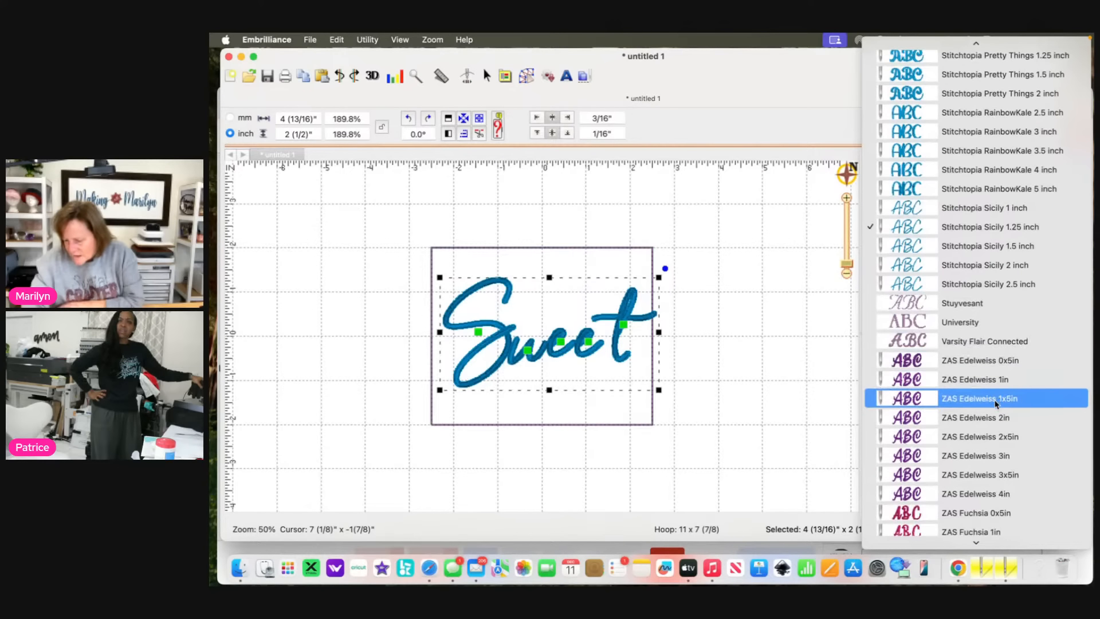
{"action": "left_click", "coordinate": [996, 400]}
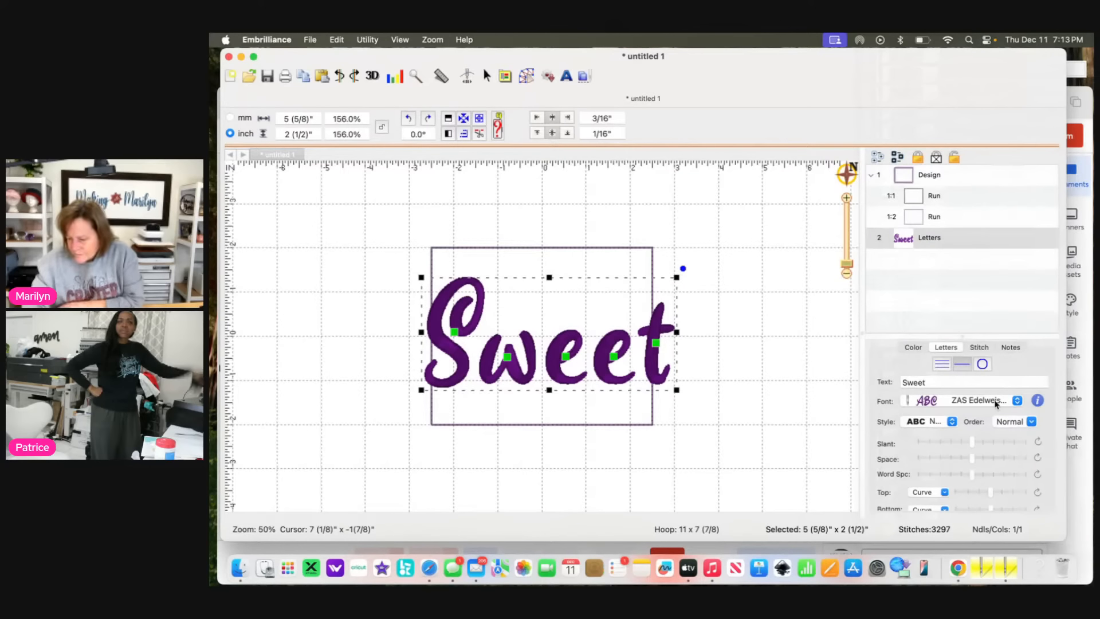
{"action": "left_click", "coordinate": [996, 402]}
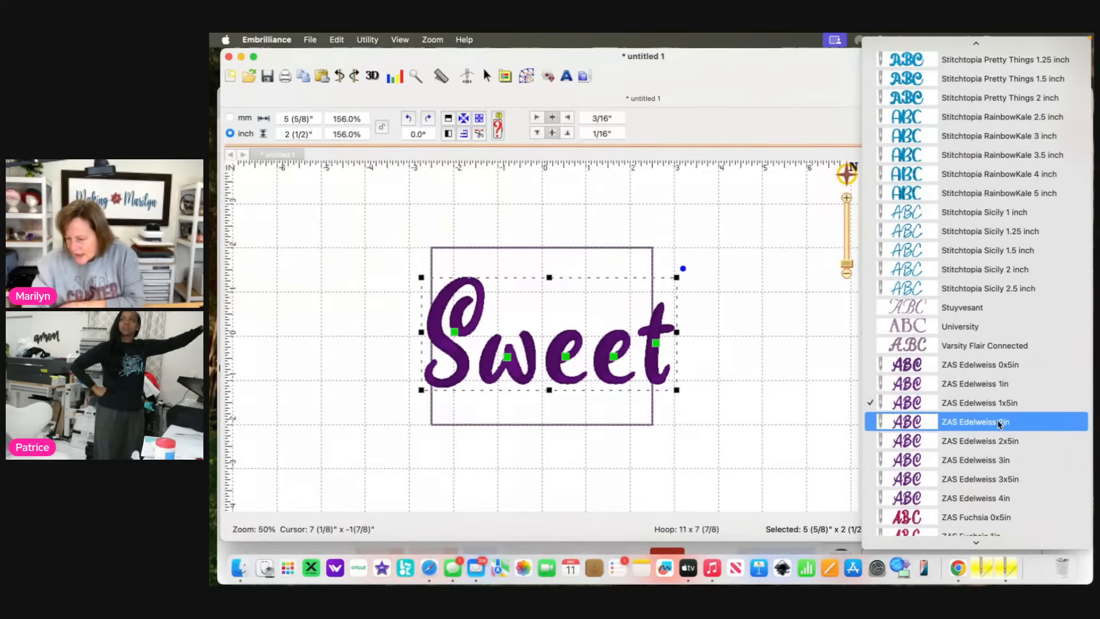
{"action": "left_click", "coordinate": [993, 387]}
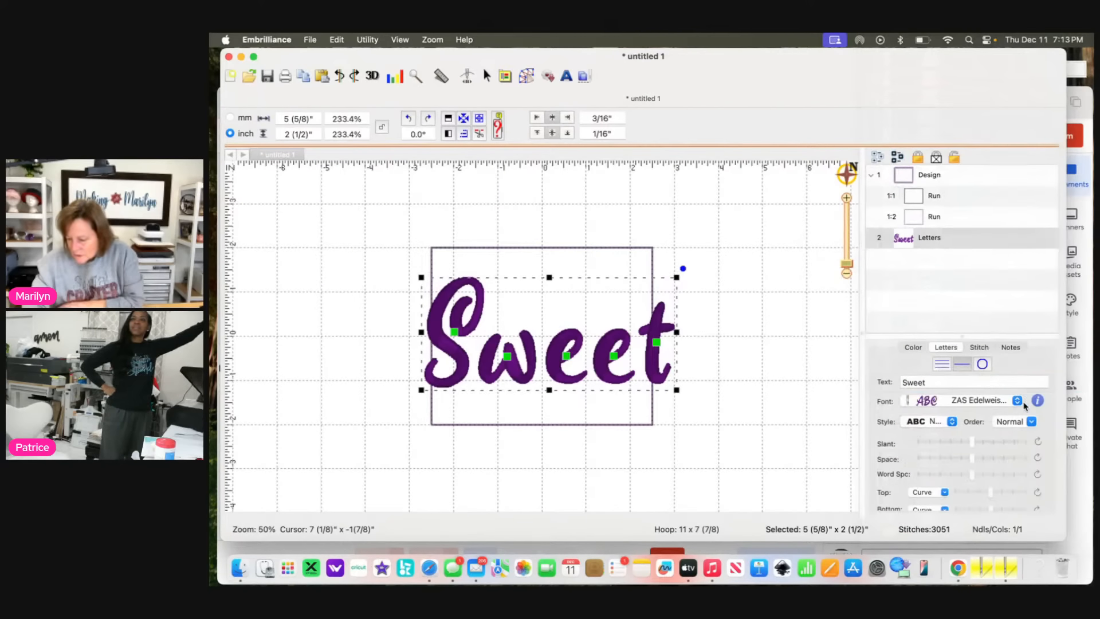
- Compare the ZAS Edelweiss 0x5in, 1in and 1x5in font sizes on the lettering, ending on 1x5in
{"action": "left_click", "coordinate": [1017, 401]}
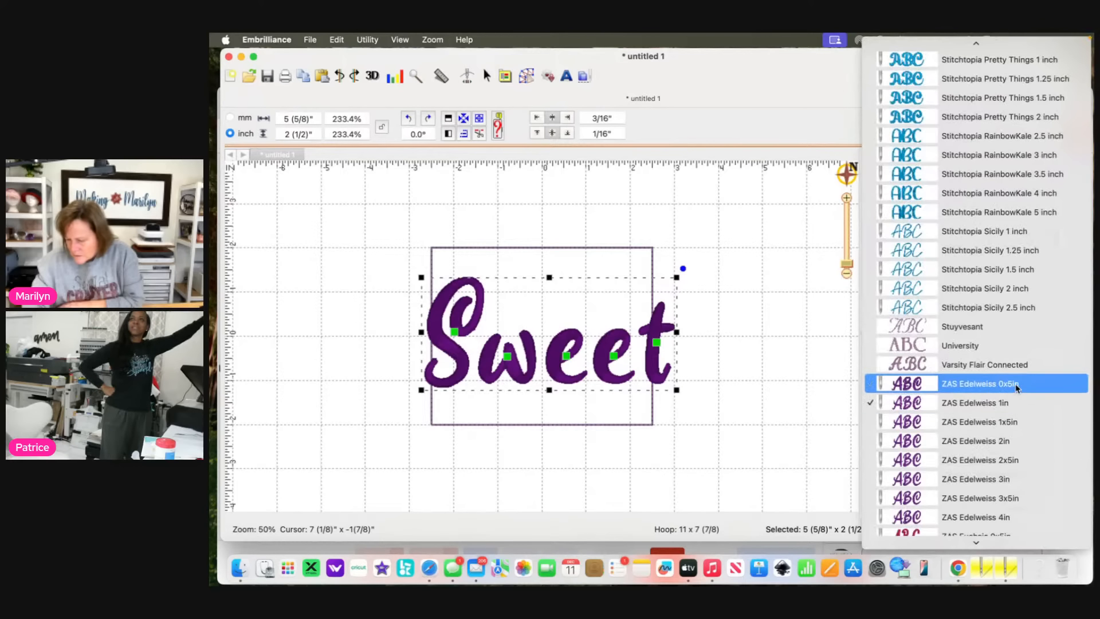
{"action": "left_click", "coordinate": [1016, 388]}
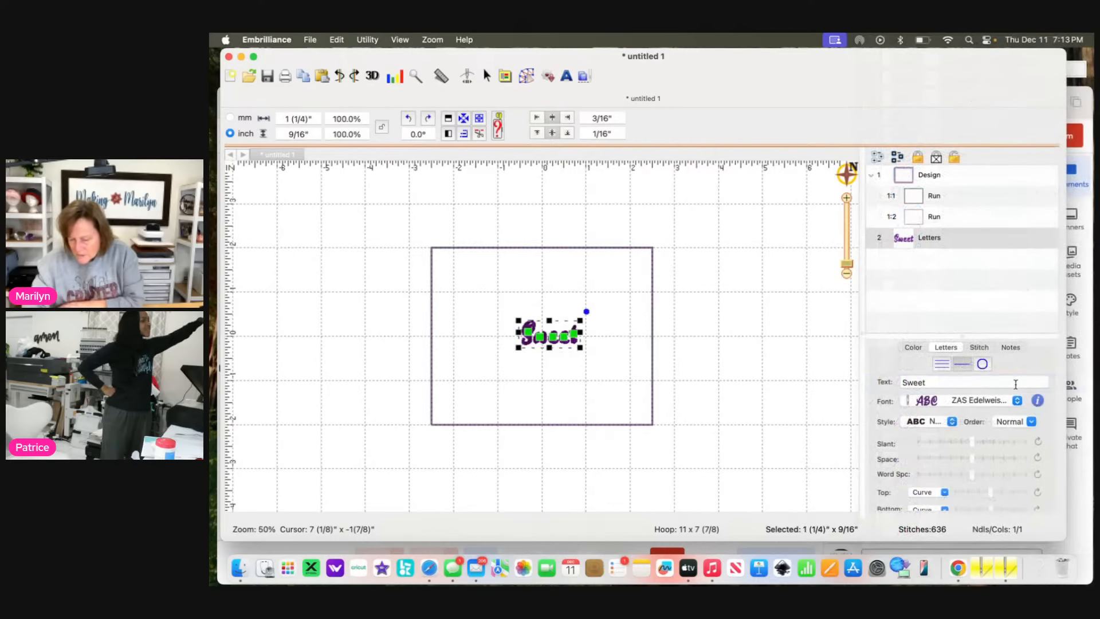
{"action": "left_click", "coordinate": [1018, 403]}
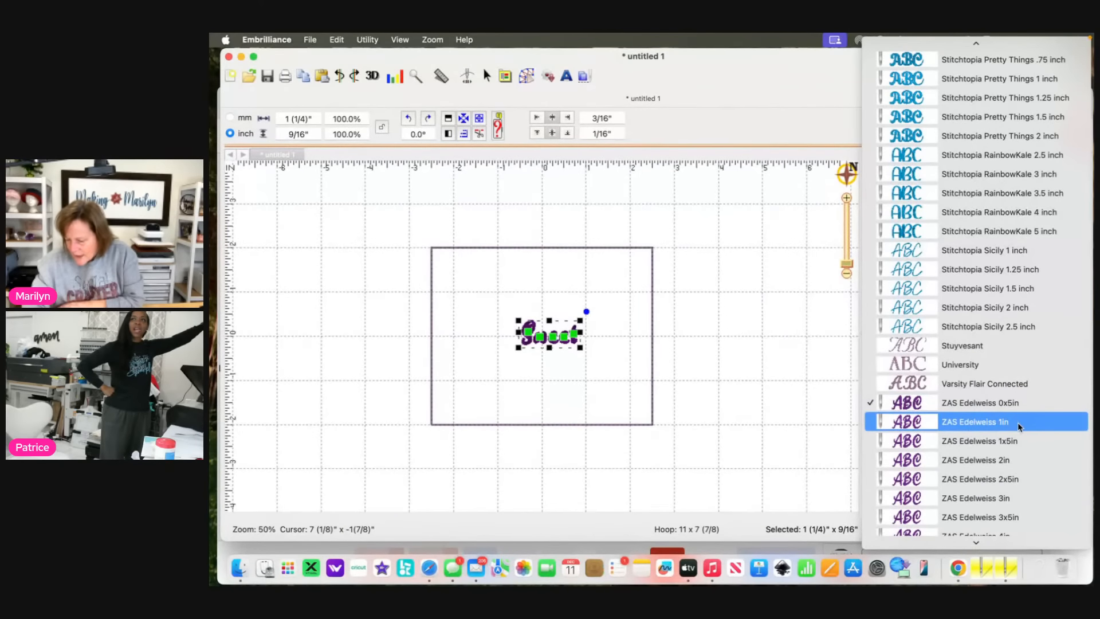
{"action": "left_click", "coordinate": [1019, 423]}
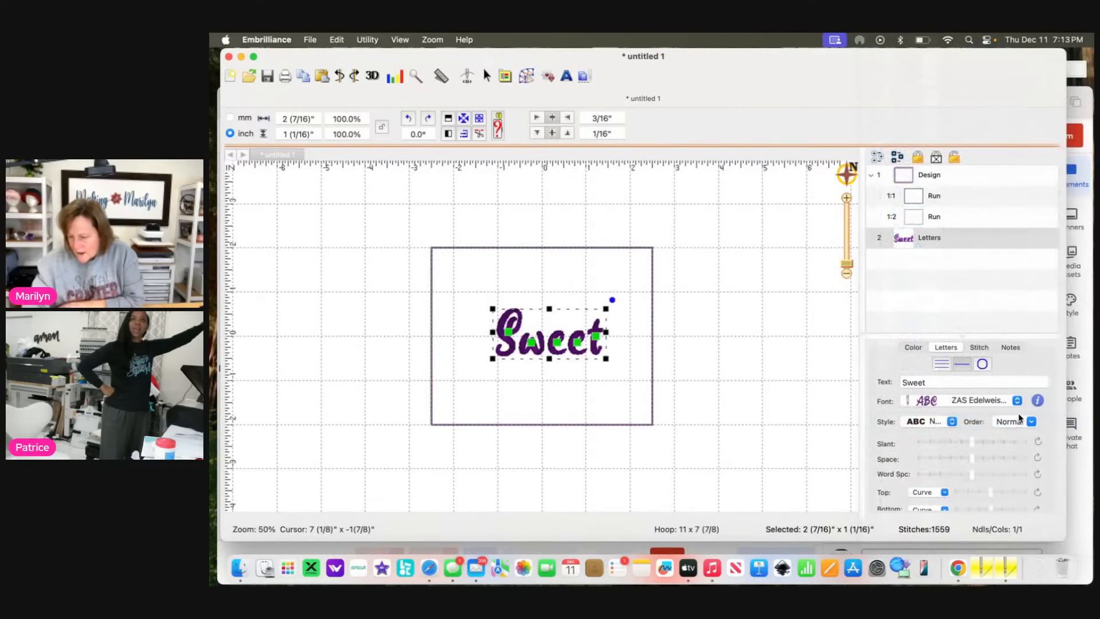
{"action": "left_click", "coordinate": [1018, 401]}
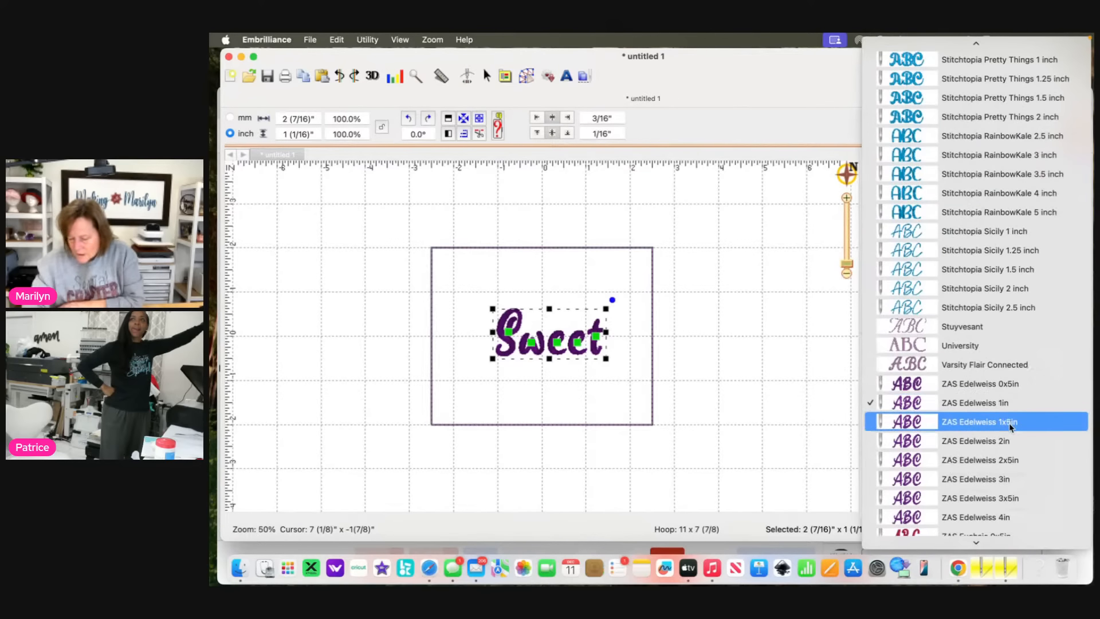
{"action": "left_click", "coordinate": [1009, 423]}
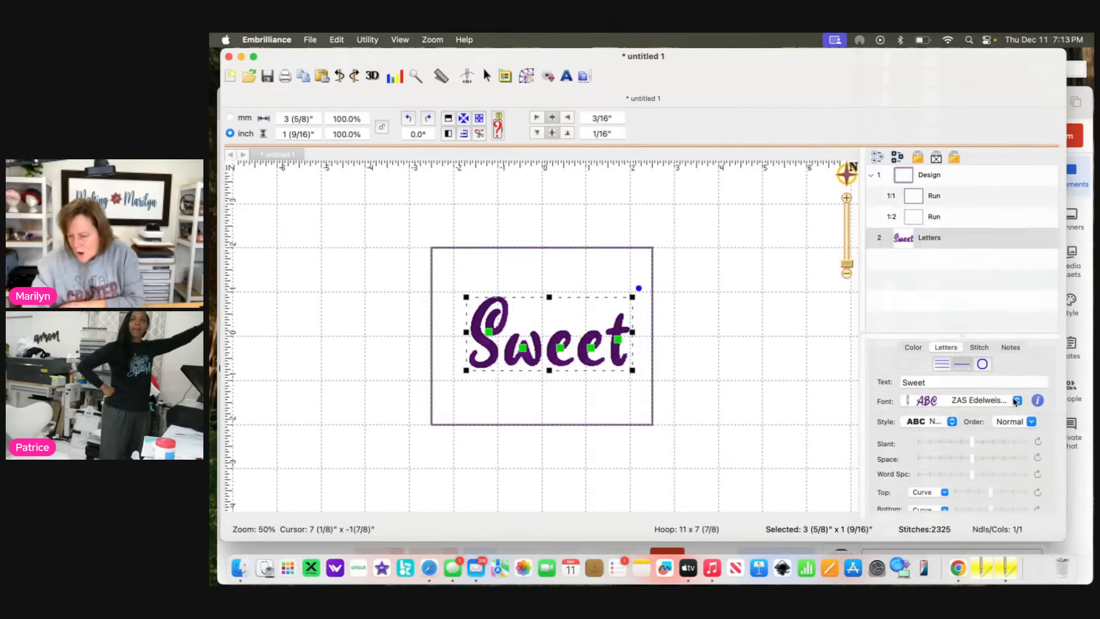
- Change the lettering's font to ZAS Edelweiss 2in and deselect the lettering
{"action": "left_click", "coordinate": [1017, 400]}
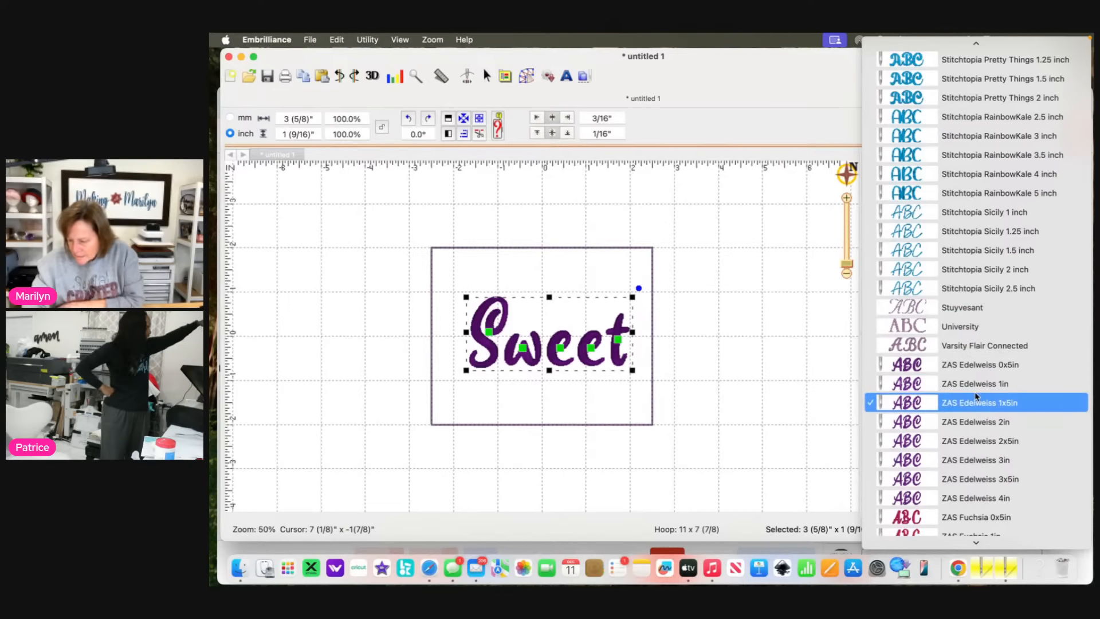
{"action": "left_click", "coordinate": [978, 423]}
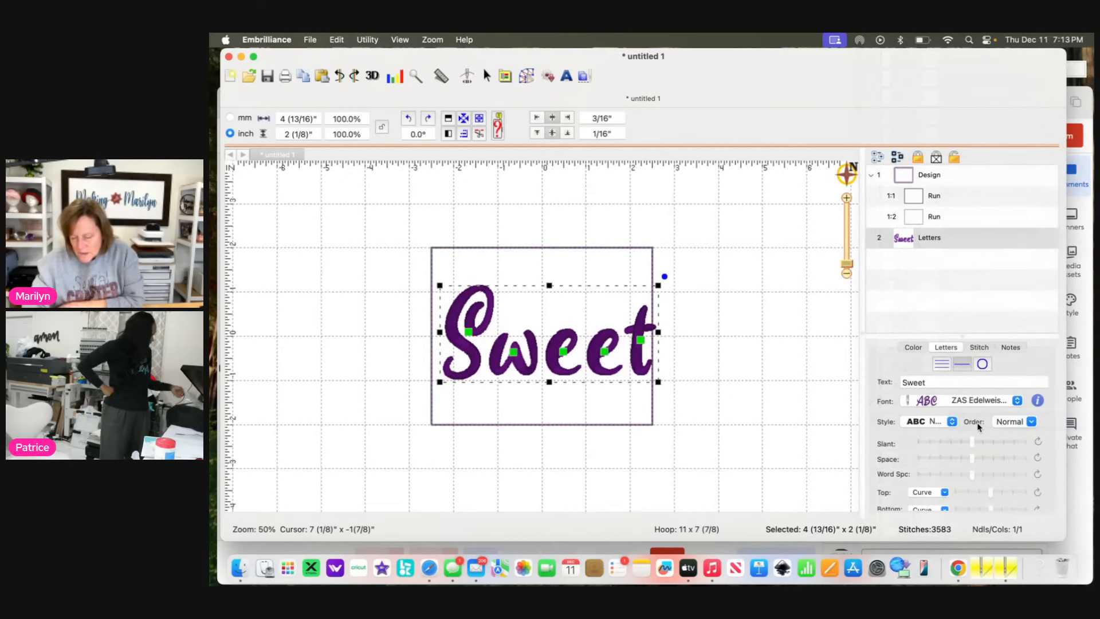
{"action": "left_click", "coordinate": [706, 355]}
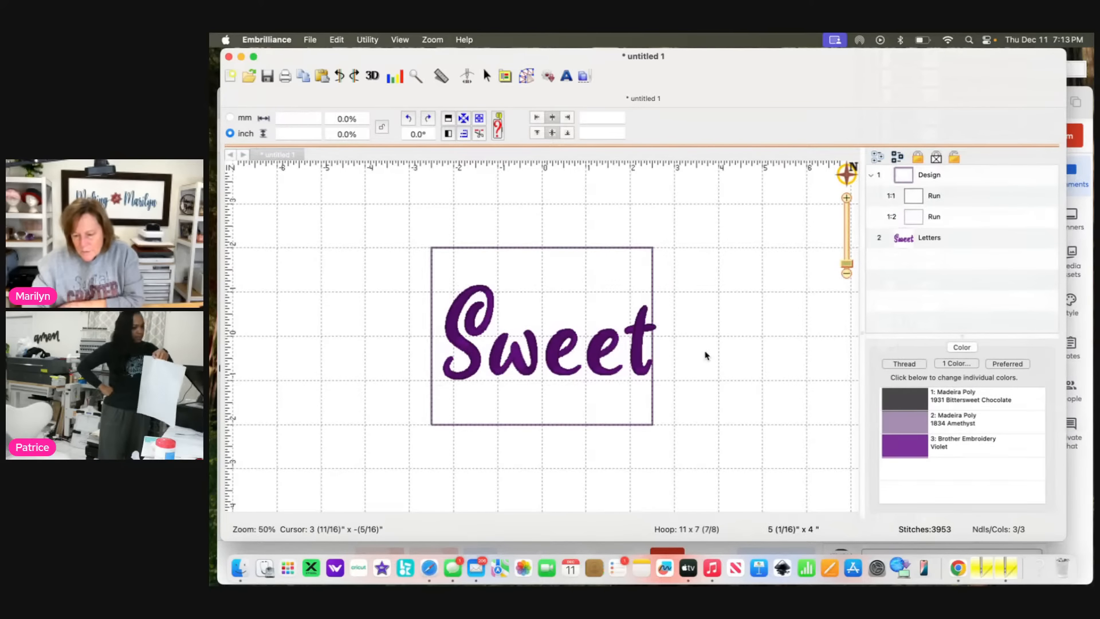
- Shrink the "Sweet" lettering proportionally to about 4 1/4 by 1 7/8 inches and move it into the rectangle's upper part
{"action": "left_click", "coordinate": [640, 354]}
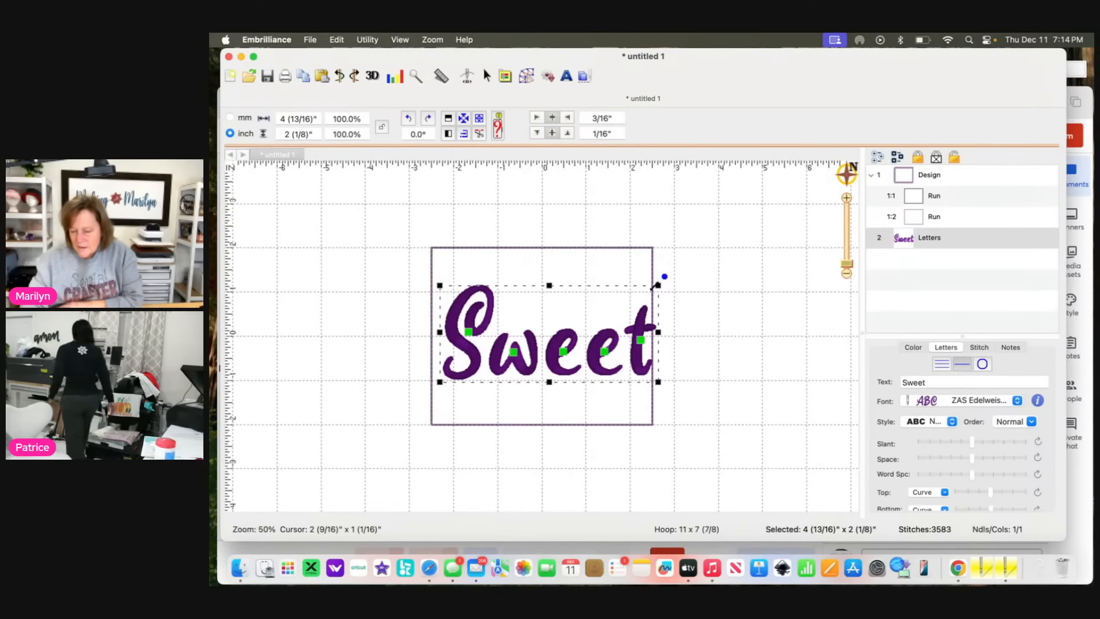
{"action": "left_click_drag", "start_coordinate": [654, 286], "coordinate": [647, 291]}
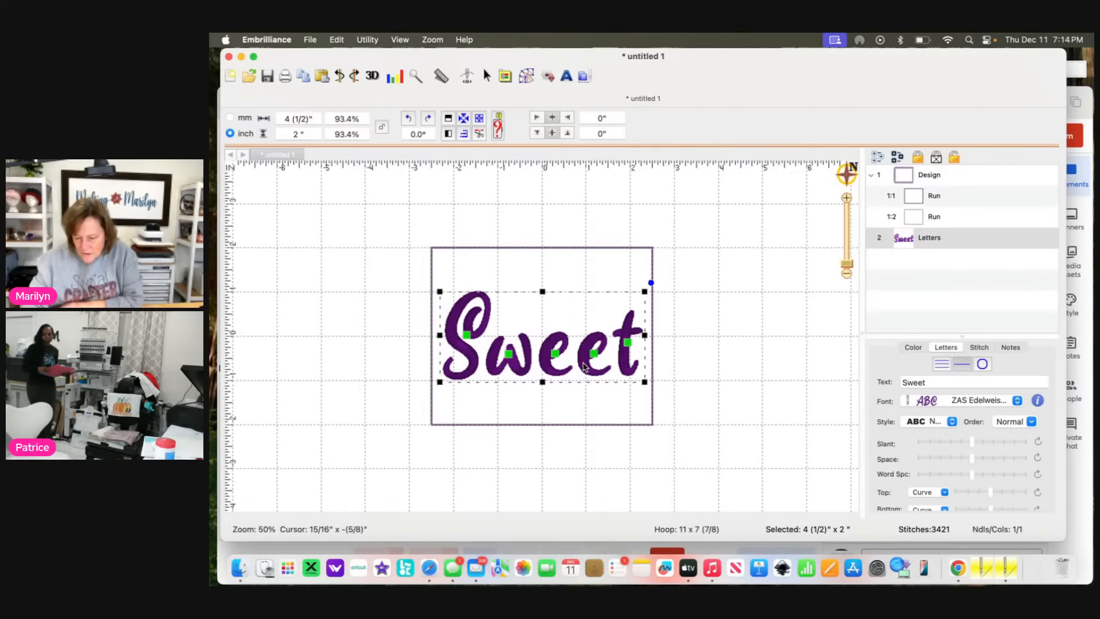
{"action": "left_click_drag", "start_coordinate": [585, 366], "coordinate": [585, 347]}
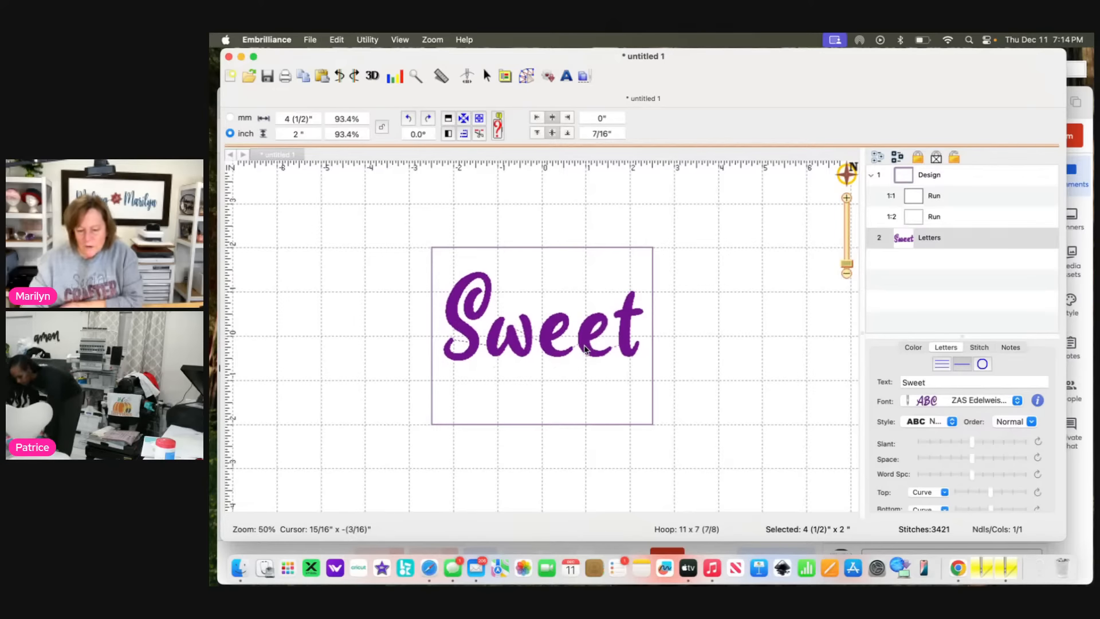
{"action": "left_click", "coordinate": [585, 347]}
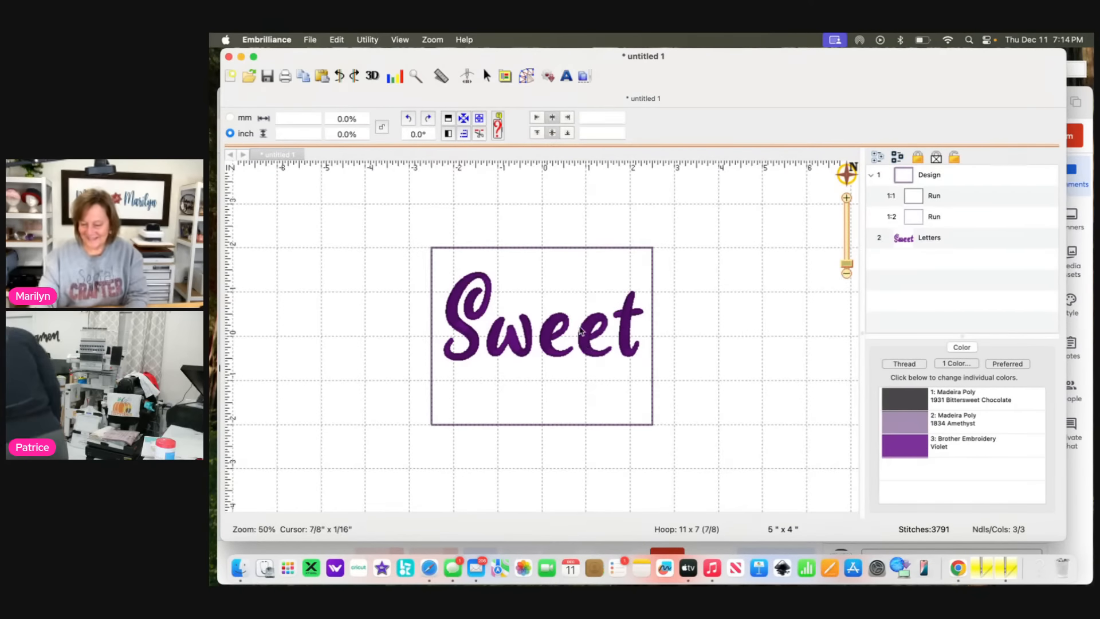
{"action": "left_click", "coordinate": [601, 322]}
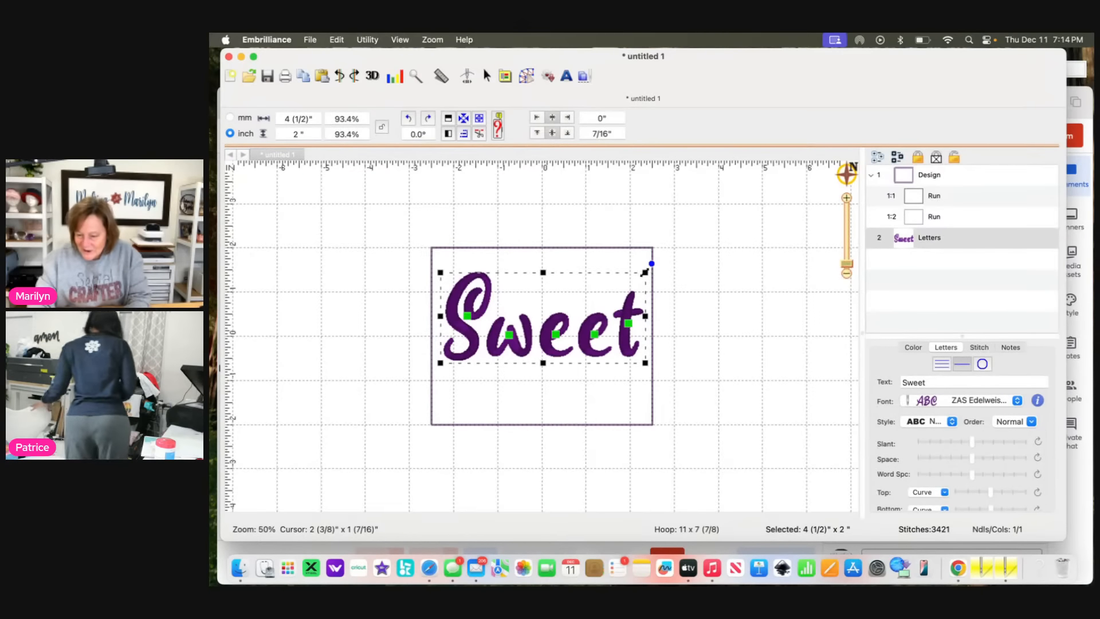
{"action": "left_click_drag", "start_coordinate": [642, 274], "coordinate": [636, 278]}
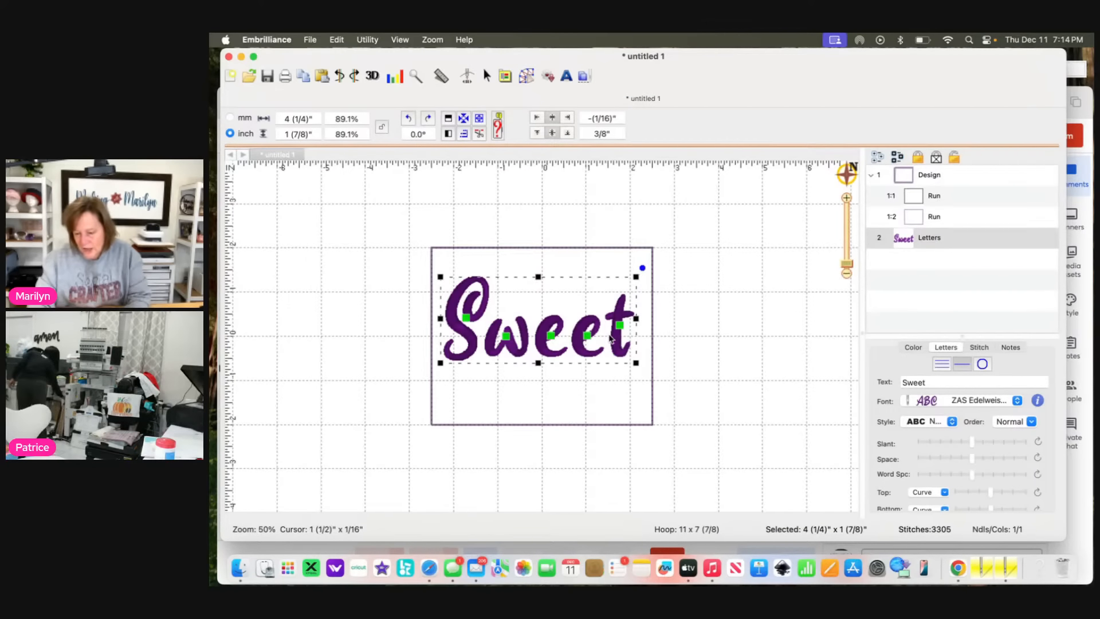
{"action": "left_click_drag", "start_coordinate": [615, 342], "coordinate": [622, 330]}
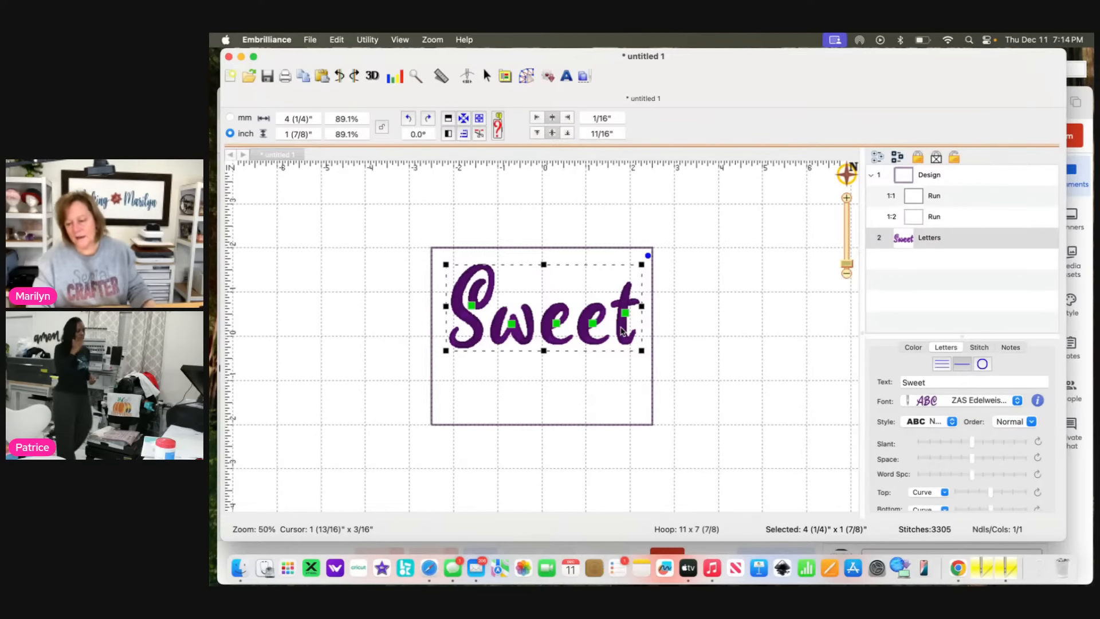
- Tighten the letter spacing of "Sweet" from the w onward and reselect the whole lettering
{"action": "left_click", "coordinate": [511, 325]}
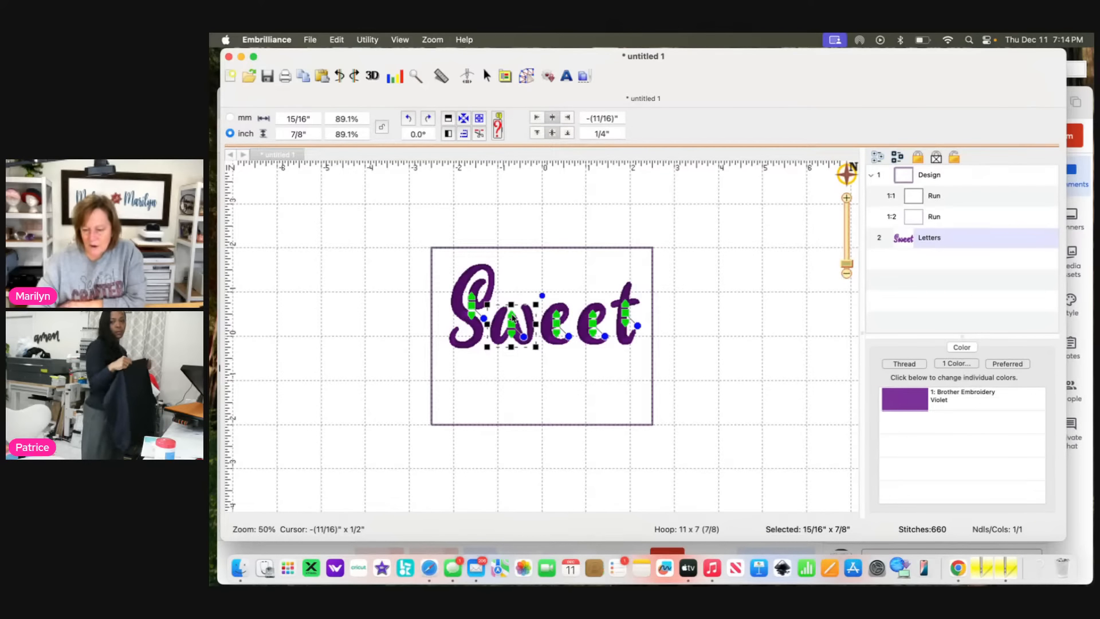
{"action": "left_click_drag", "start_coordinate": [512, 315], "coordinate": [509, 317]}
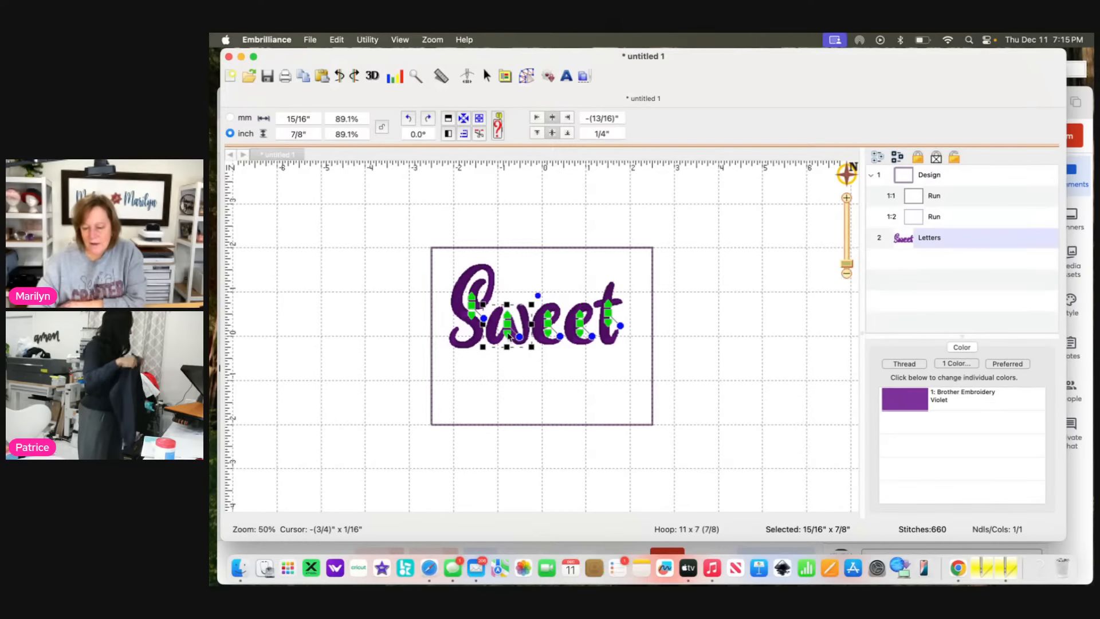
{"action": "mouse_move", "coordinate": [508, 335]}
{"action": "left_mouse_down"}
{"action": "mouse_move", "coordinate": [537, 335]}
{"action": "mouse_move", "coordinate": [511, 337]}
{"action": "left_mouse_up"}
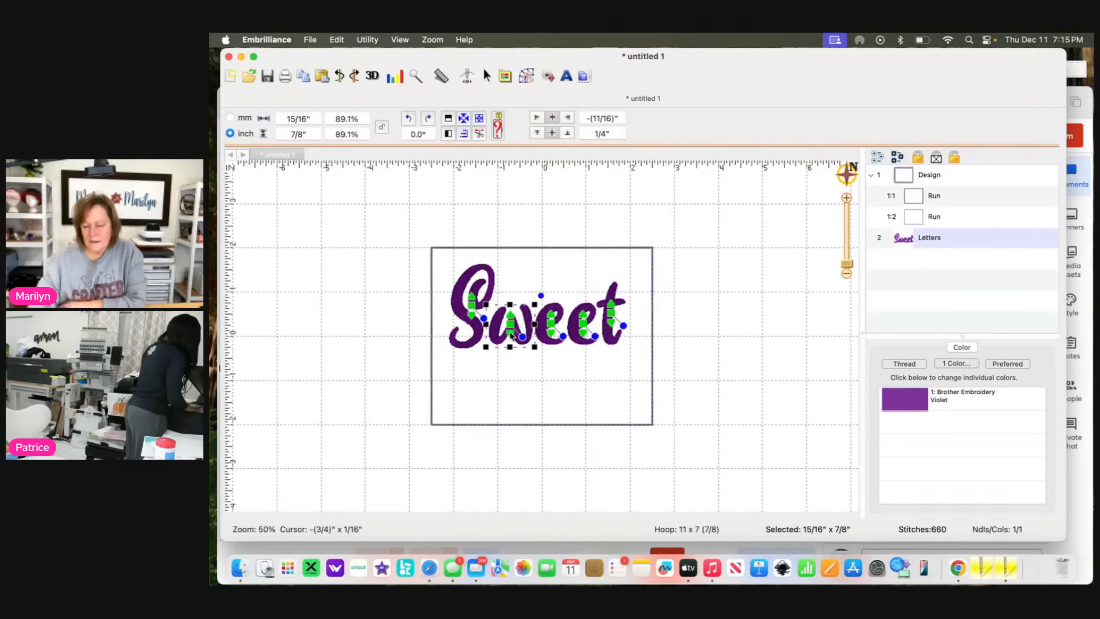
{"action": "left_click", "coordinate": [646, 328]}
{"action": "left_click", "coordinate": [612, 332]}
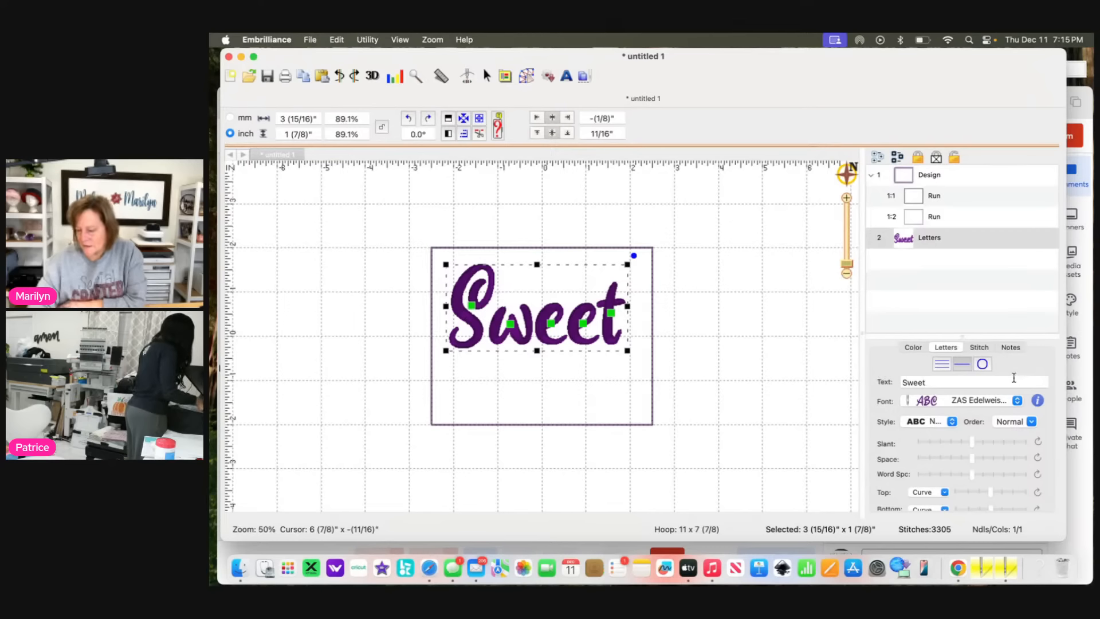
- Change the lettering's font to ZAS Fuchsia 1x5in and shrink it proportionally to about 4 3/8 by 1 13/16 inches
{"action": "left_click", "coordinate": [1017, 401]}
{"action": "scroll", "coordinate": [986, 398], "scroll_direction": "down", "scroll_amount": 3}
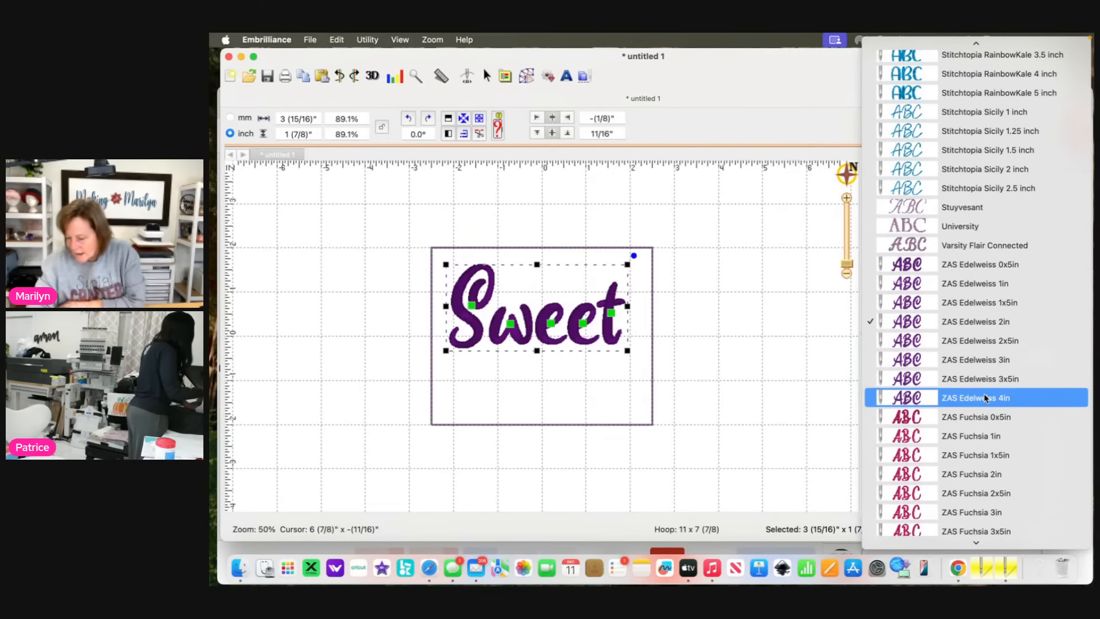
{"action": "scroll", "coordinate": [985, 397], "scroll_direction": "down", "scroll_amount": 2}
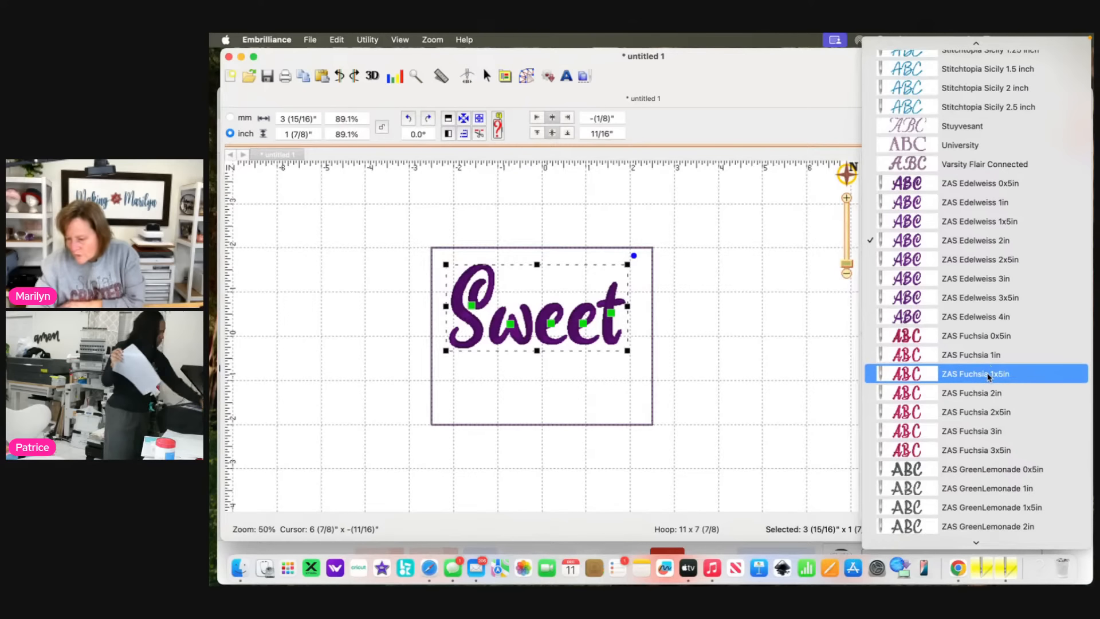
{"action": "left_click", "coordinate": [988, 374]}
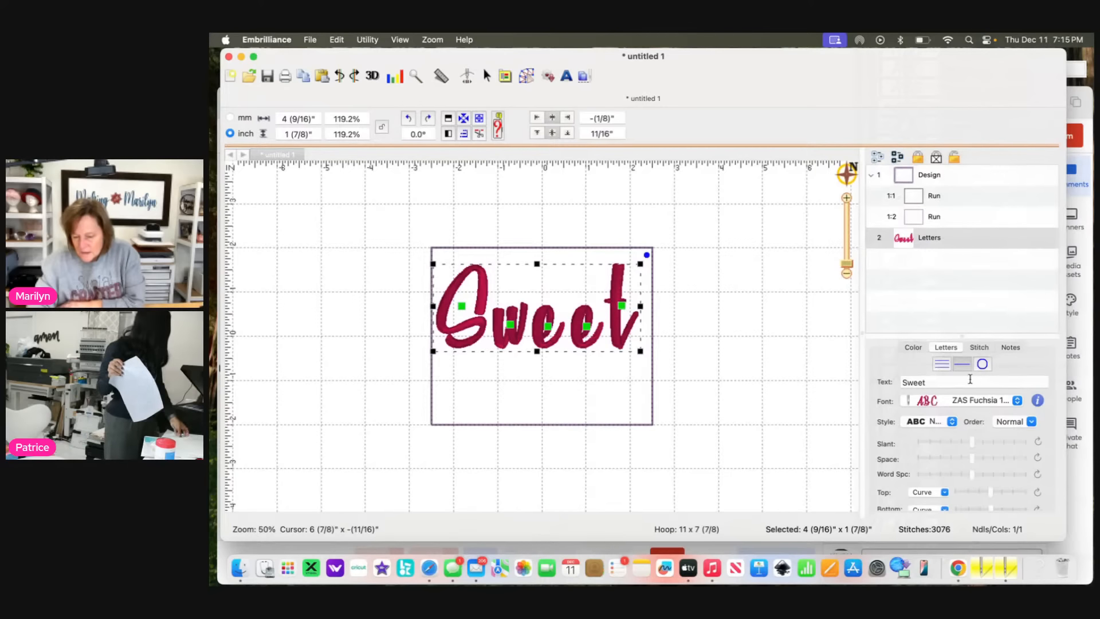
{"action": "left_click", "coordinate": [625, 381]}
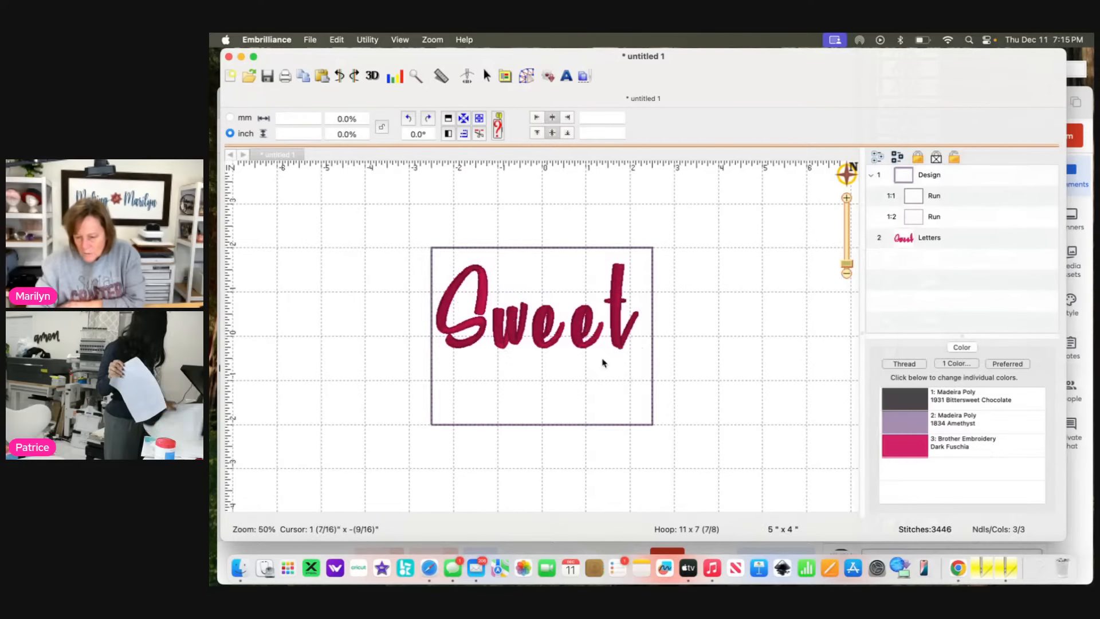
{"action": "left_click", "coordinate": [587, 334]}
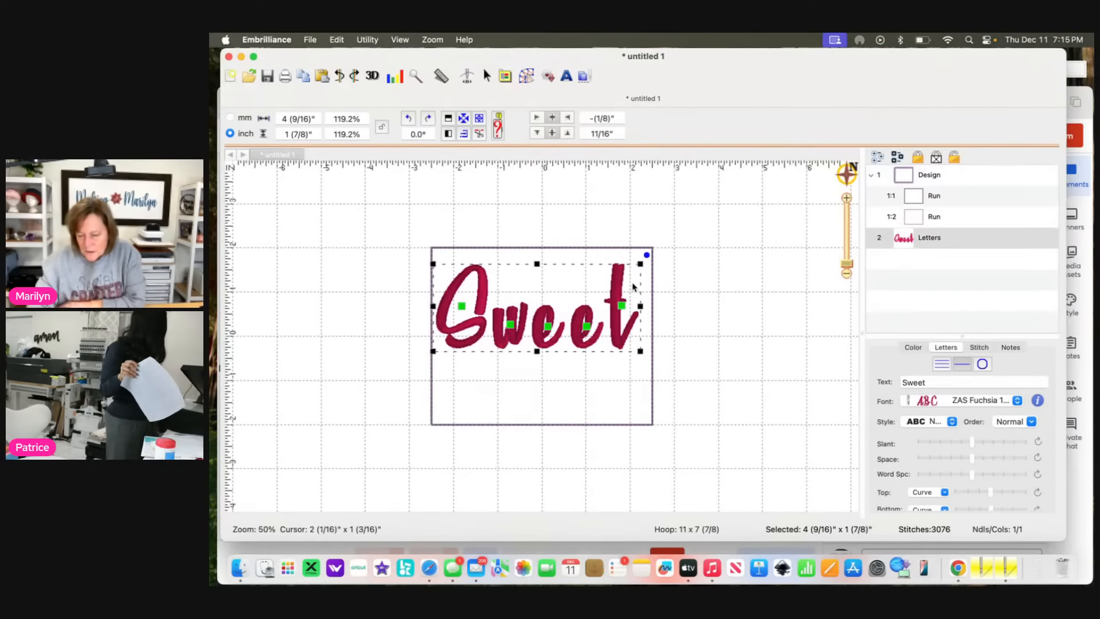
{"action": "left_click_drag", "start_coordinate": [640, 263], "coordinate": [632, 267]}
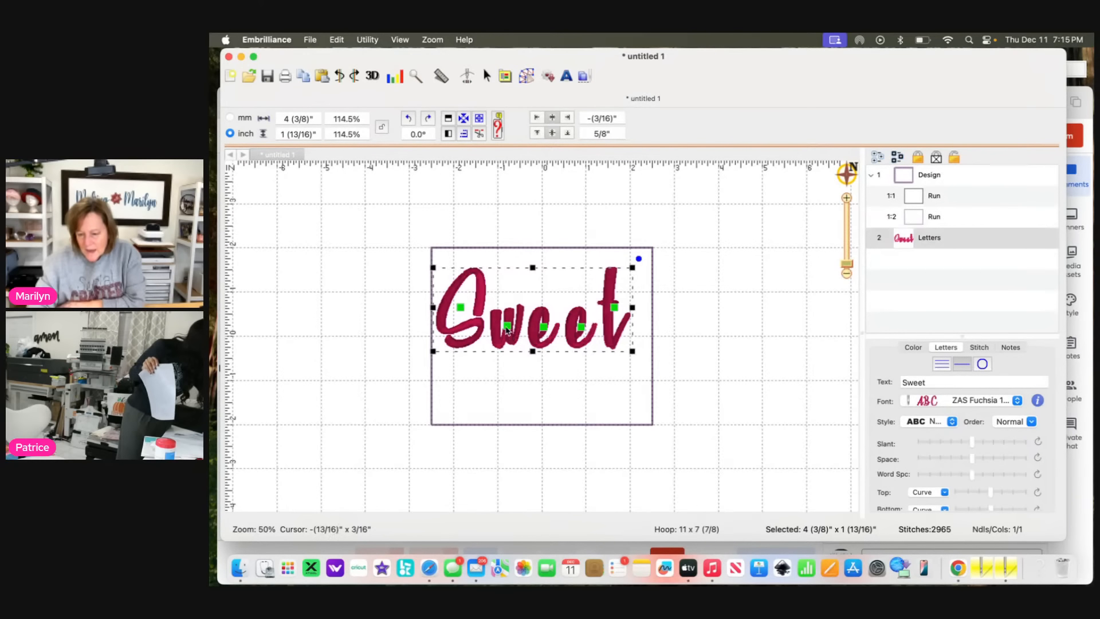
- Move both e's of "Sweet" slightly closer to the preceding letters, bringing the t along
{"action": "left_click", "coordinate": [545, 329]}
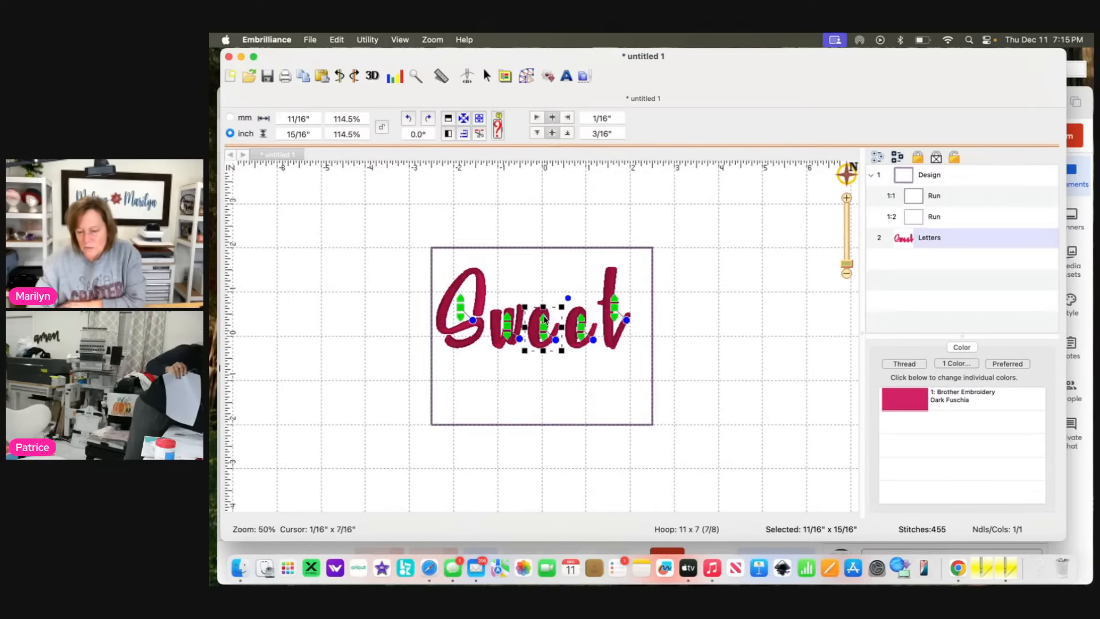
{"action": "left_click_drag", "start_coordinate": [543, 317], "coordinate": [542, 319]}
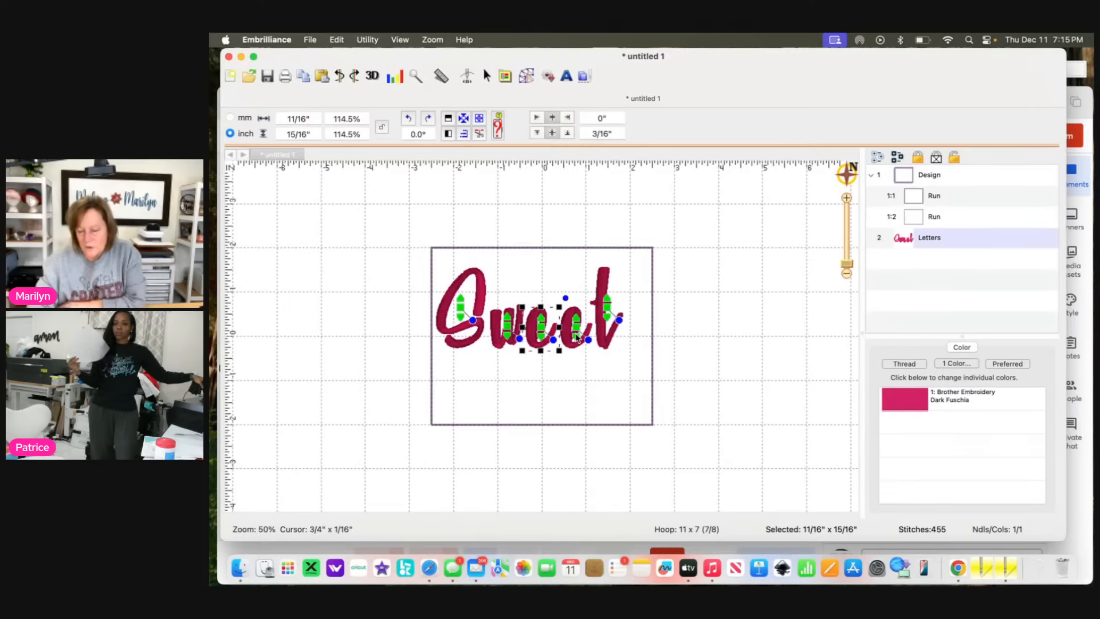
{"action": "left_click_drag", "start_coordinate": [576, 335], "coordinate": [571, 334]}
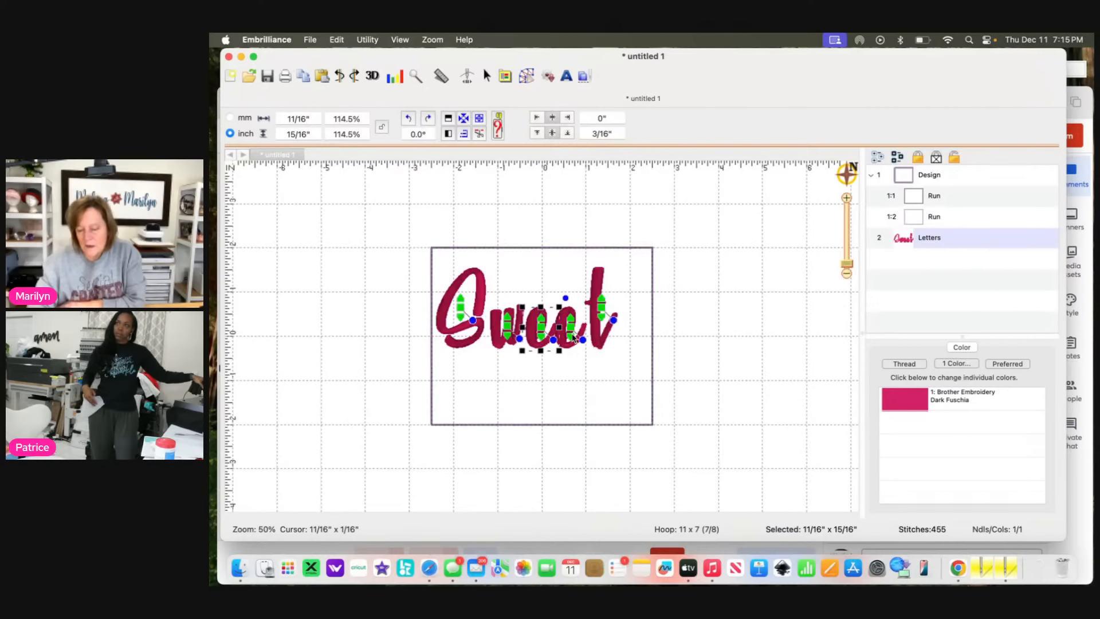
- Move the t of "Sweet" slightly closer to the second e
{"action": "left_click", "coordinate": [601, 310]}
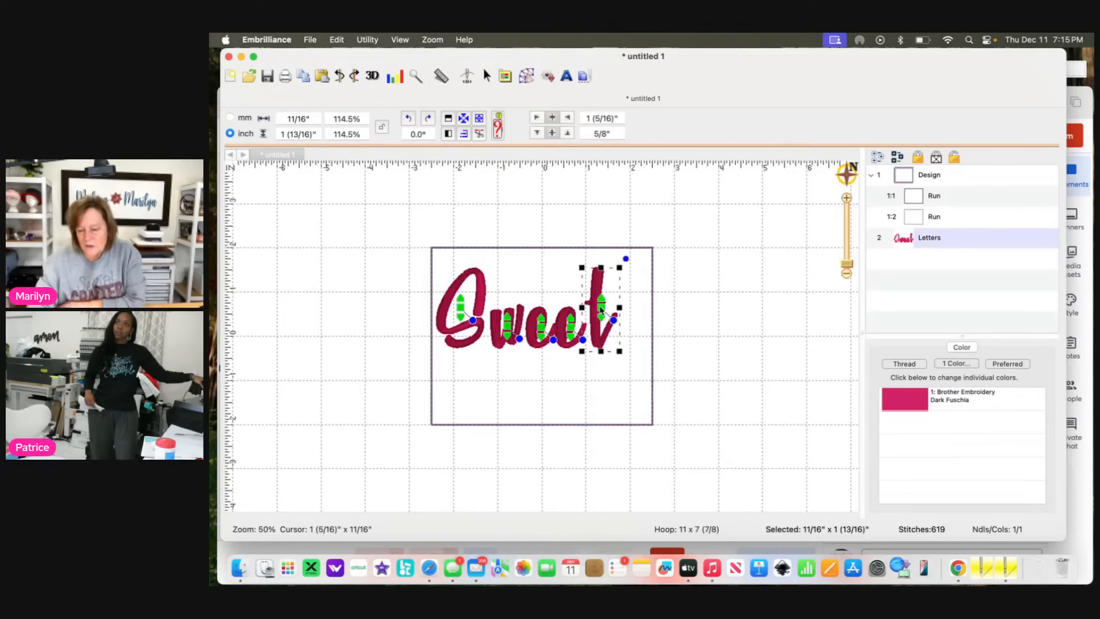
{"action": "left_click_drag", "start_coordinate": [601, 310], "coordinate": [594, 310]}
{"action": "left_click", "coordinate": [613, 388]}
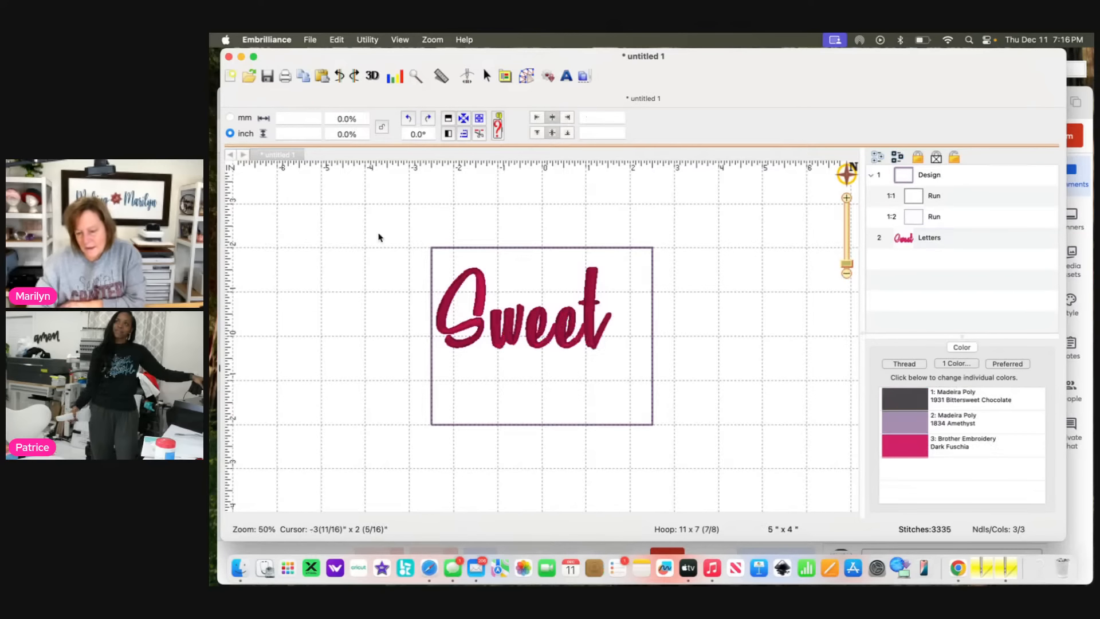
- Nudge the second e of "Sweet" slightly toward the first e
{"action": "left_click_drag", "start_coordinate": [365, 216], "coordinate": [703, 394]}
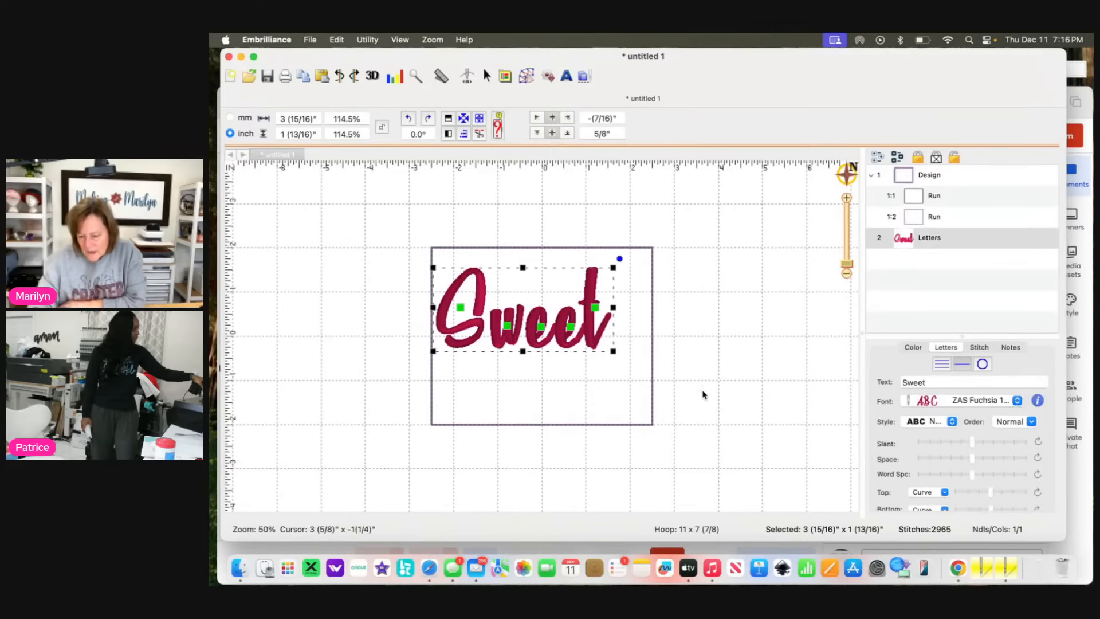
{"action": "left_click", "coordinate": [560, 378]}
{"action": "left_click", "coordinate": [563, 342]}
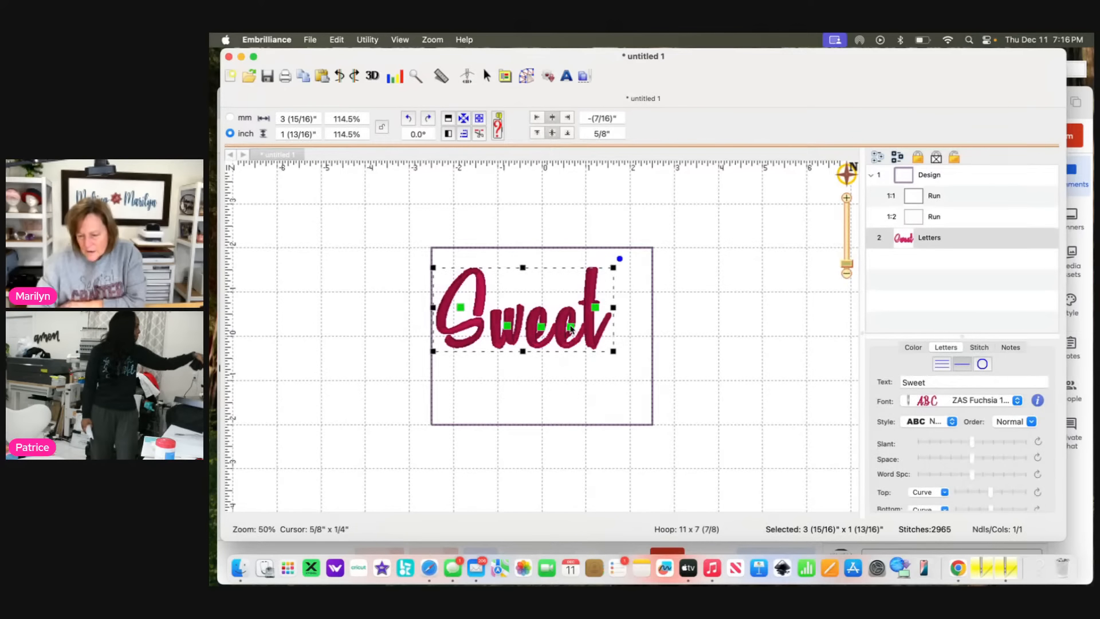
{"action": "left_click", "coordinate": [571, 327]}
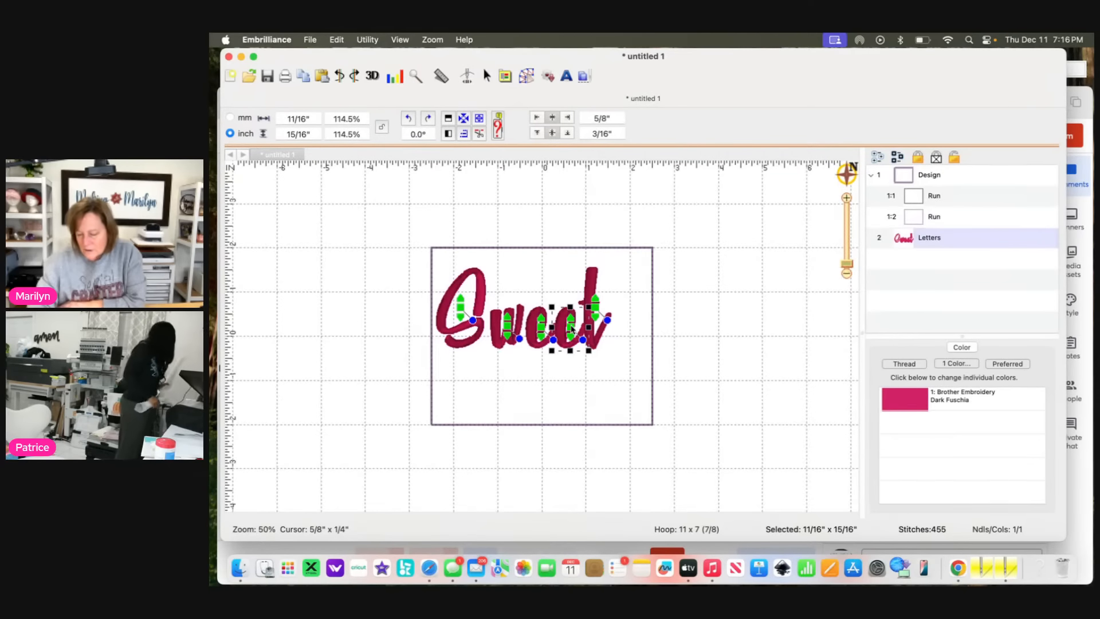
{"action": "key", "text": "Left"}
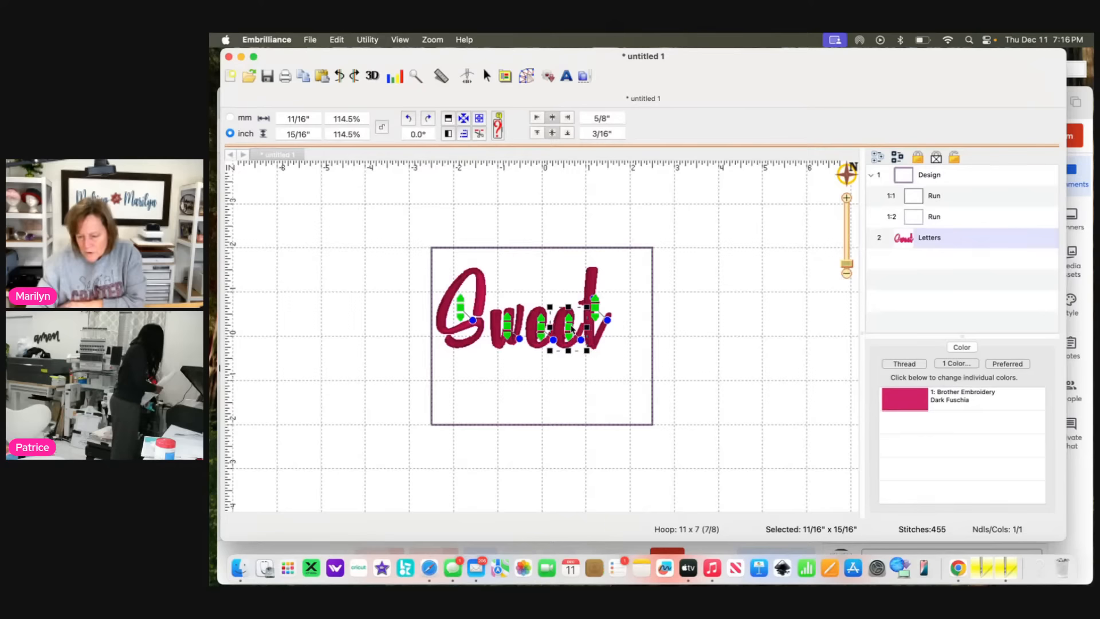
{"action": "left_click", "coordinate": [609, 317]}
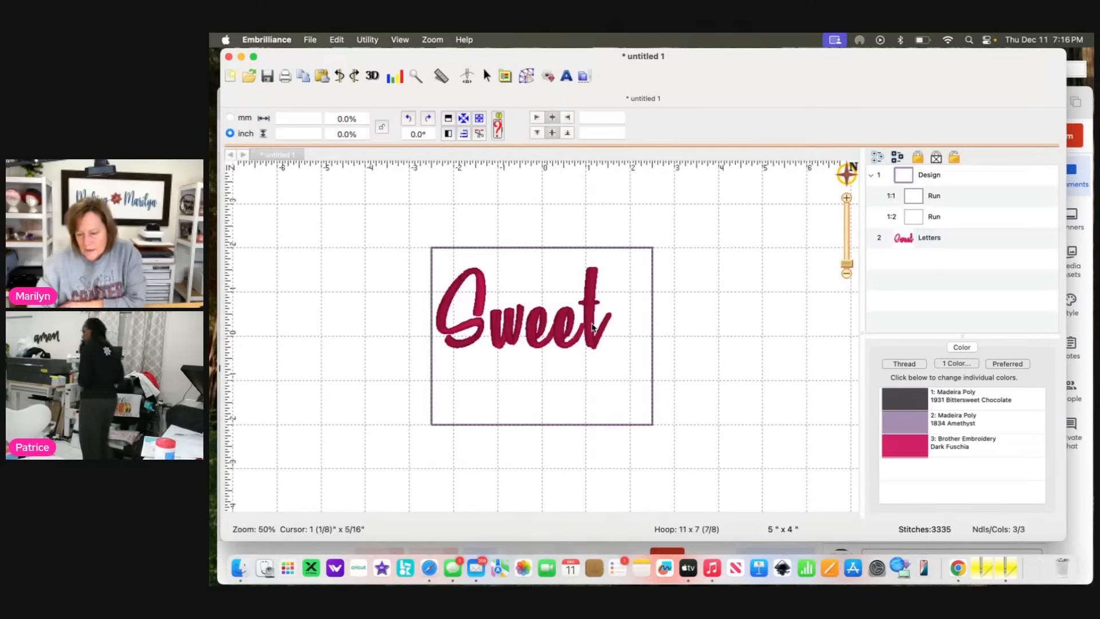
- Nudge the t of "Sweet" a little further toward the second e to close the gap
{"action": "left_click", "coordinate": [595, 312]}
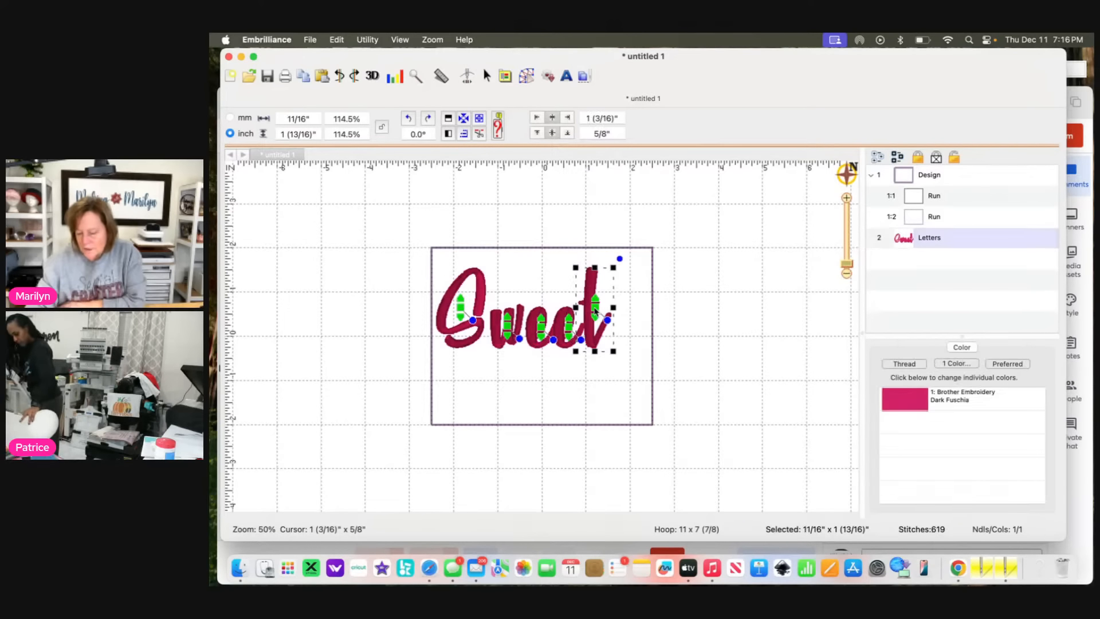
{"action": "key", "text": "Left"}
{"action": "key", "text": "Left"}
{"action": "key", "text": "Right"}
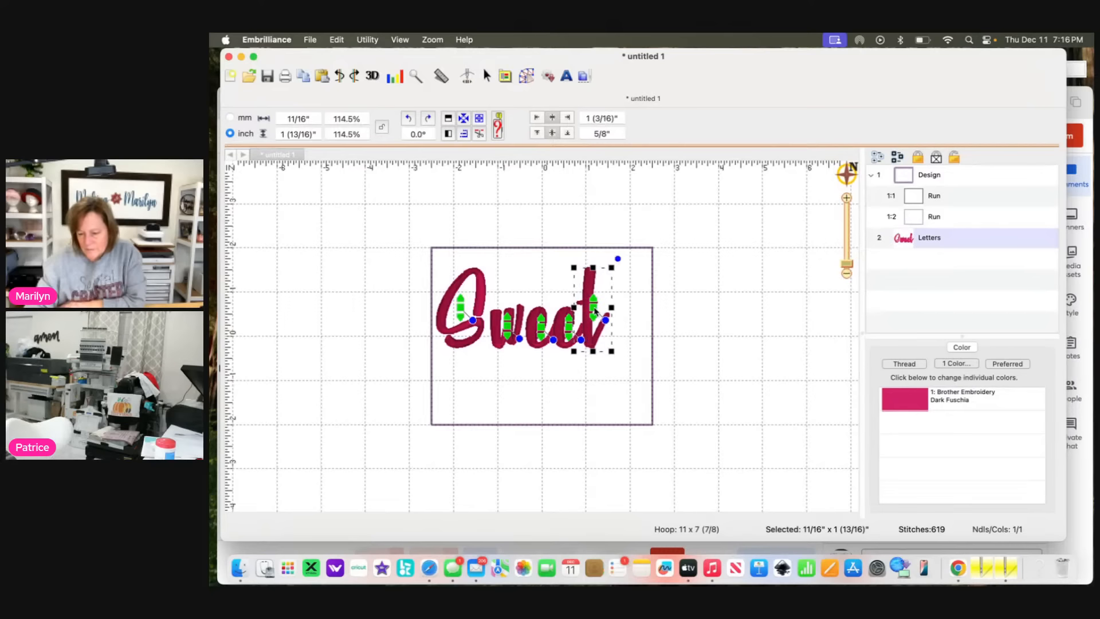
{"action": "key", "text": "Left"}
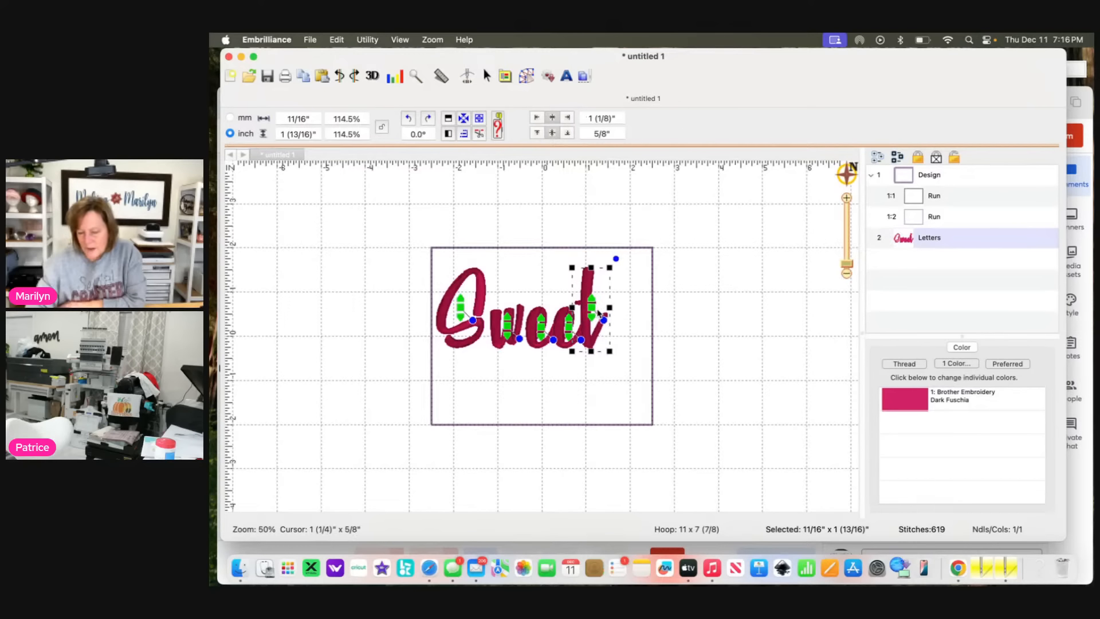
{"action": "left_click", "coordinate": [607, 384]}
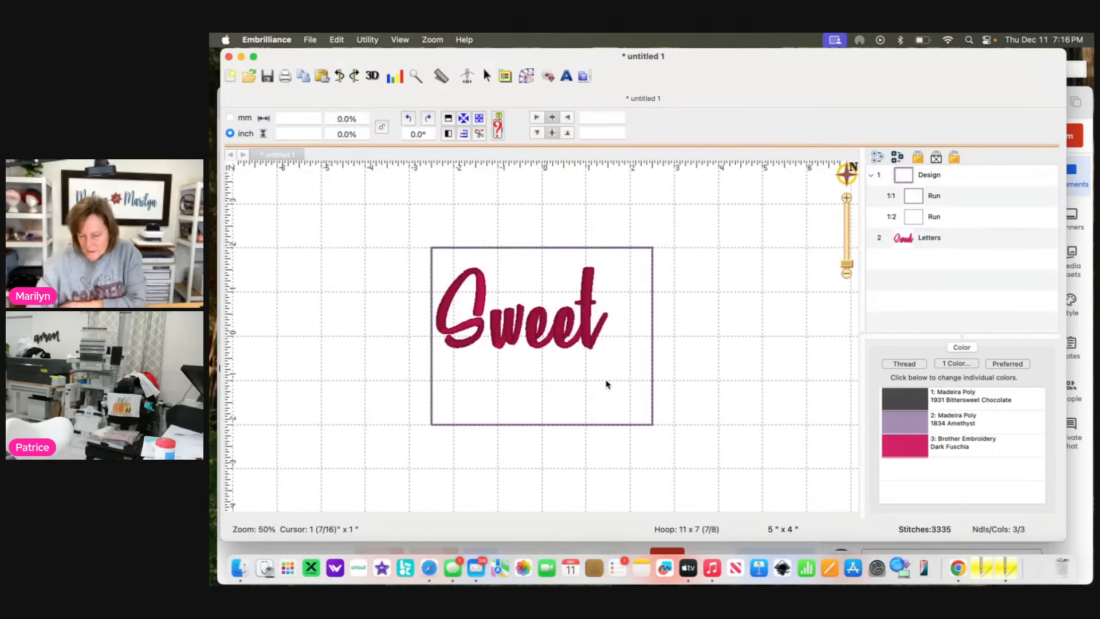
- Widen both e's of "Sweet" to about 13/16 inch each, keeping their height
{"action": "left_click", "coordinate": [566, 333]}
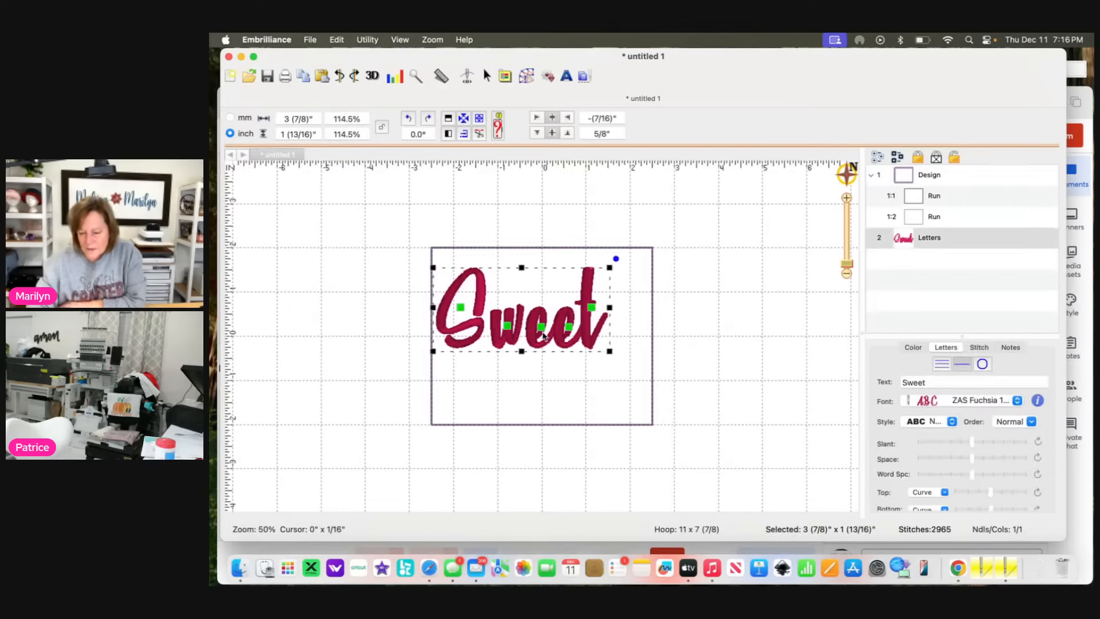
{"action": "left_click", "coordinate": [543, 330]}
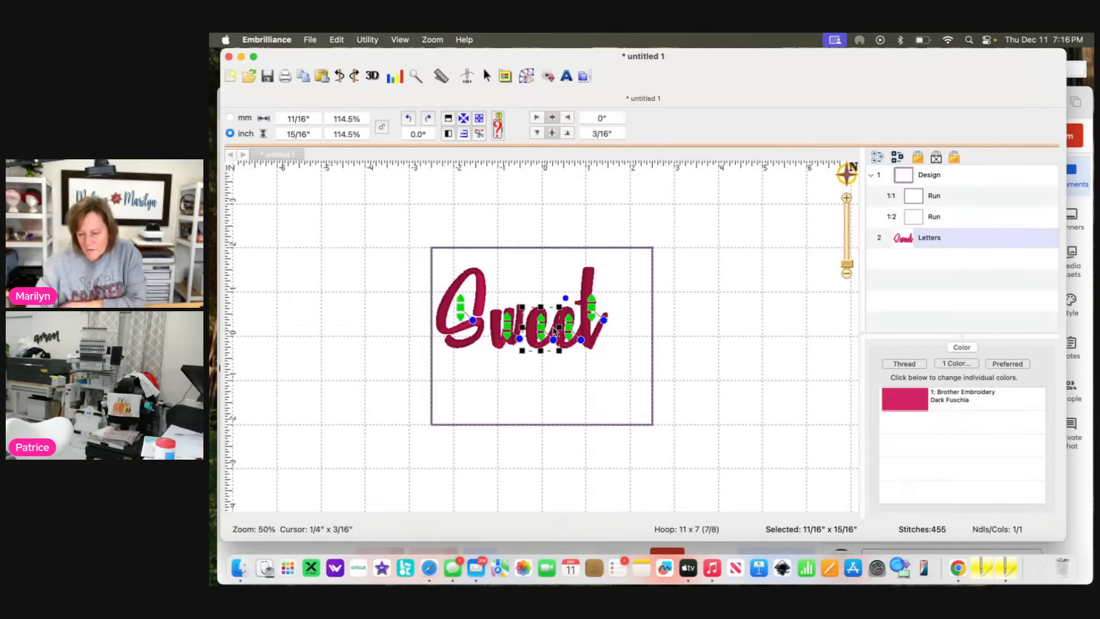
{"action": "left_click_drag", "start_coordinate": [564, 325], "coordinate": [566, 326]}
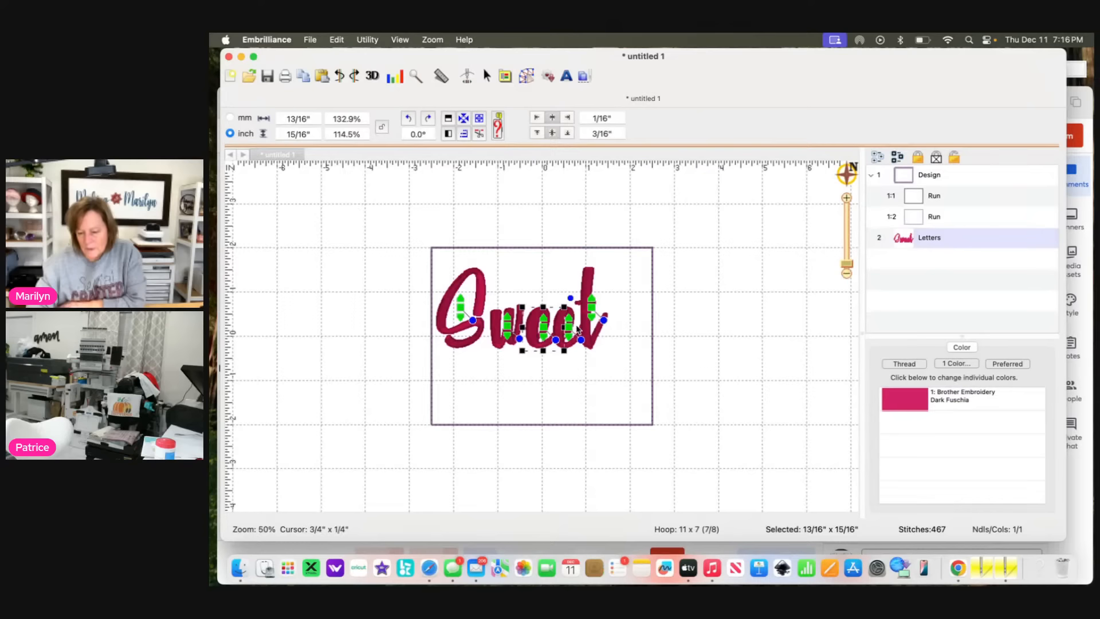
{"action": "left_click", "coordinate": [582, 328]}
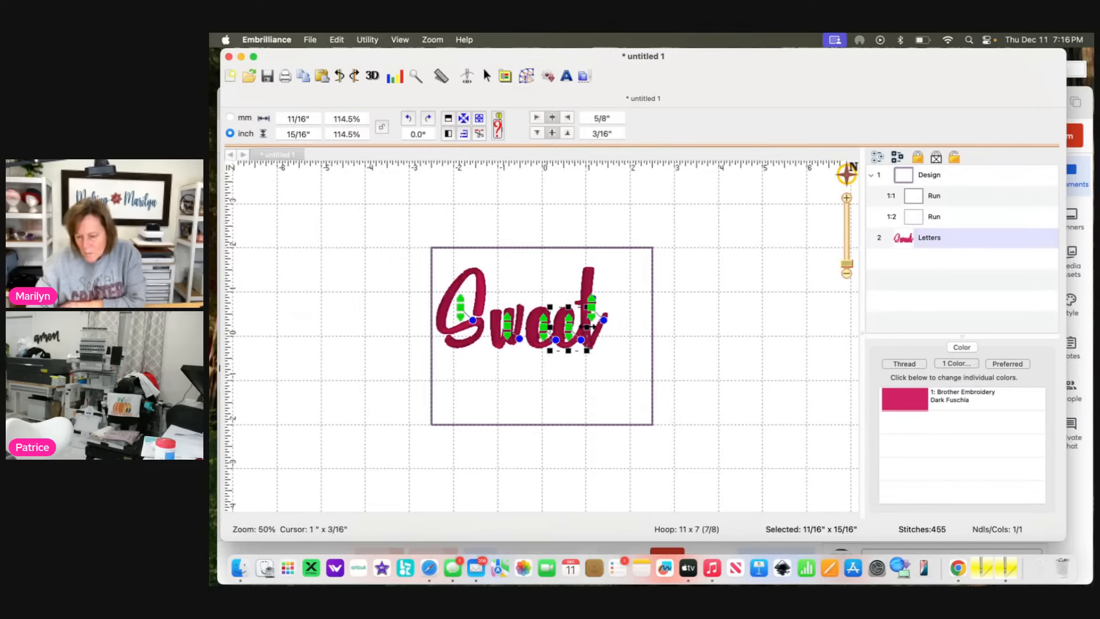
{"action": "left_click_drag", "start_coordinate": [587, 327], "coordinate": [591, 331]}
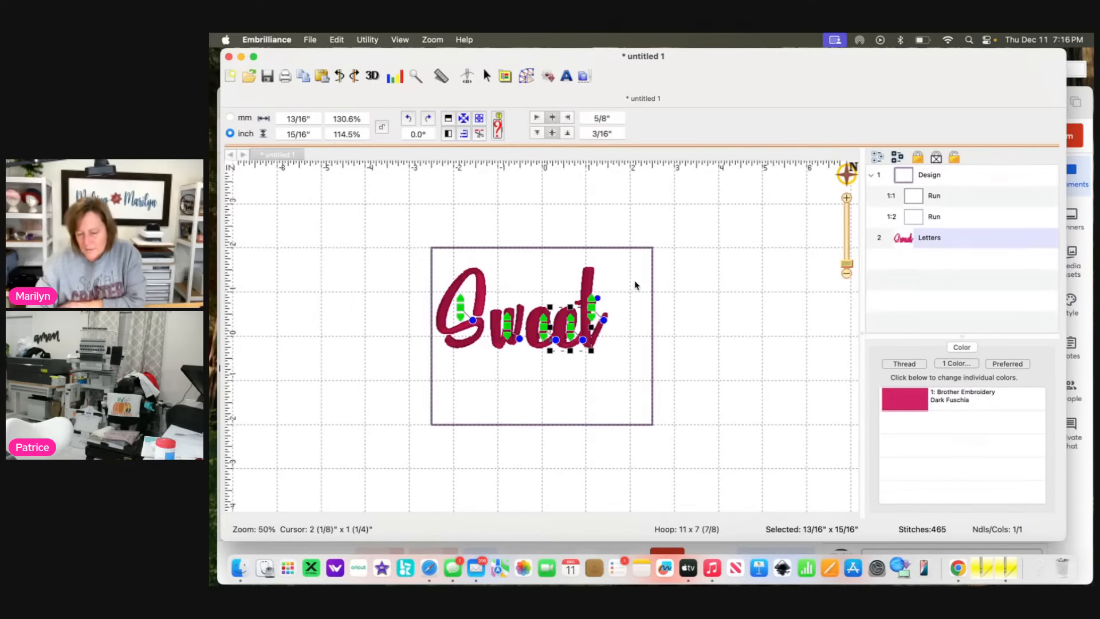
{"action": "left_click", "coordinate": [611, 311]}
- Shift the t of "Sweet" slightly away from the widened second e
{"action": "left_click", "coordinate": [590, 321]}
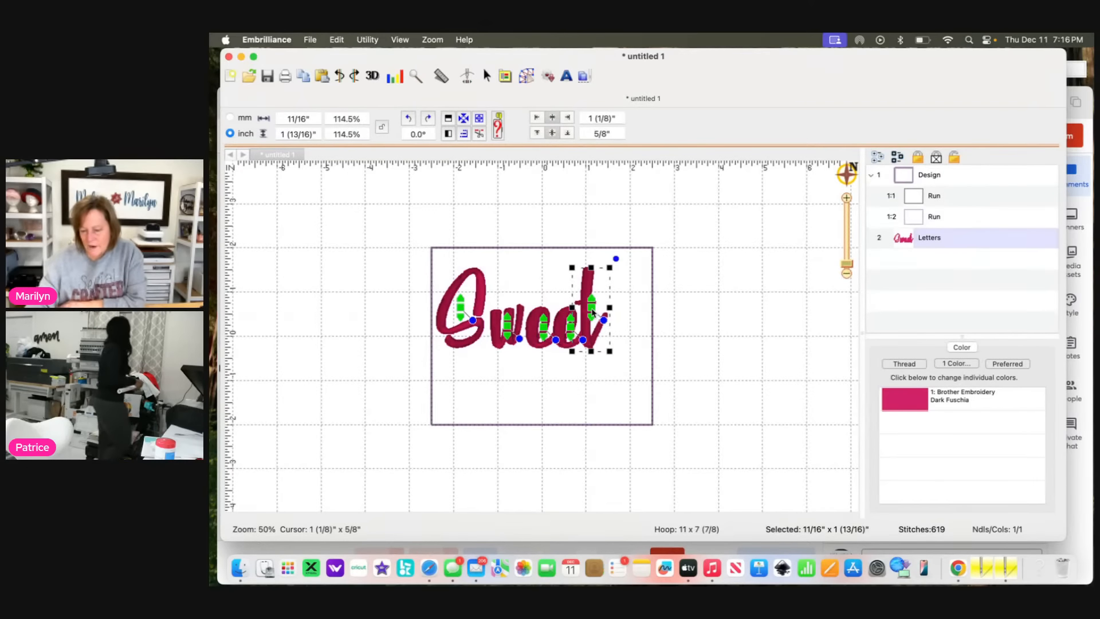
{"action": "left_click_drag", "start_coordinate": [593, 312], "coordinate": [595, 312]}
{"action": "left_click", "coordinate": [638, 370]}
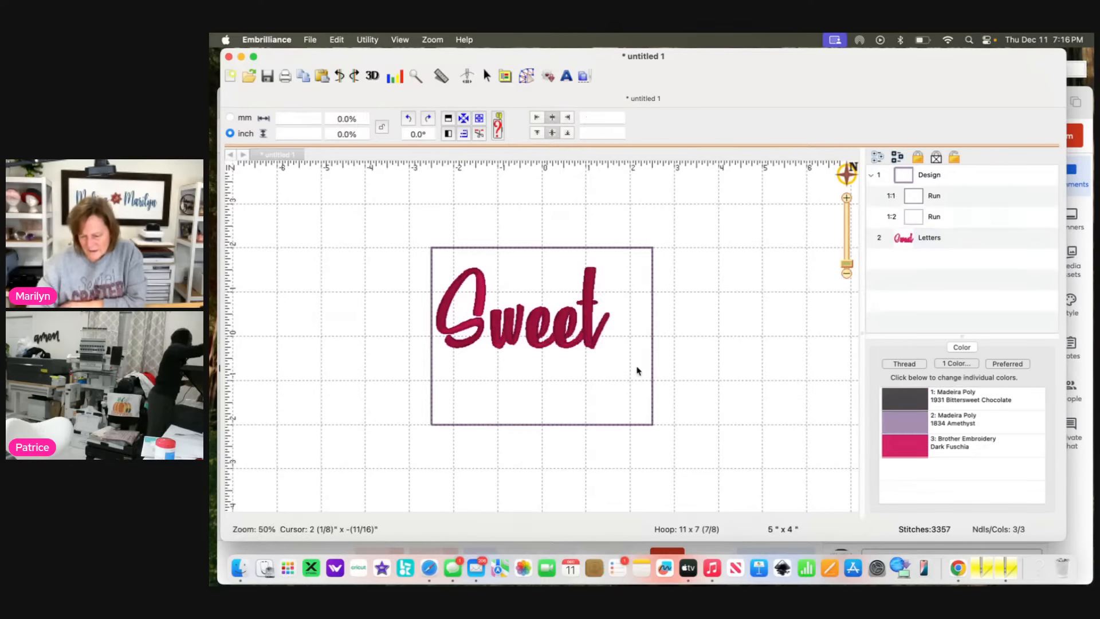
- Enlarge the S of "Sweet" proportionally to about 1 3/16 by 1 7/8 inches
{"action": "left_click", "coordinate": [467, 345]}
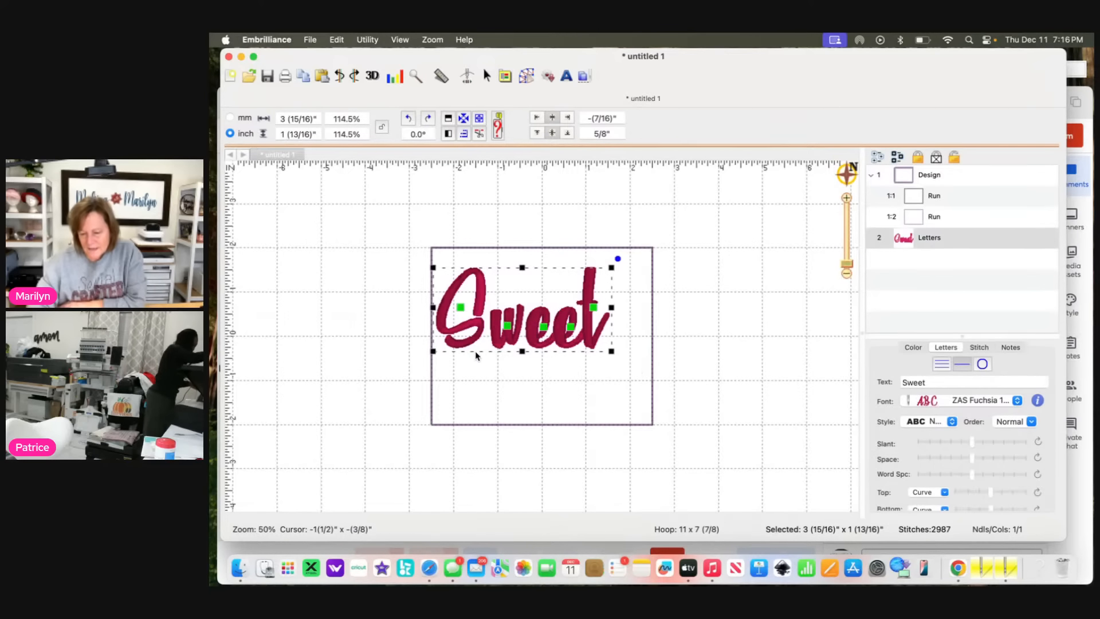
{"action": "left_click", "coordinate": [459, 311]}
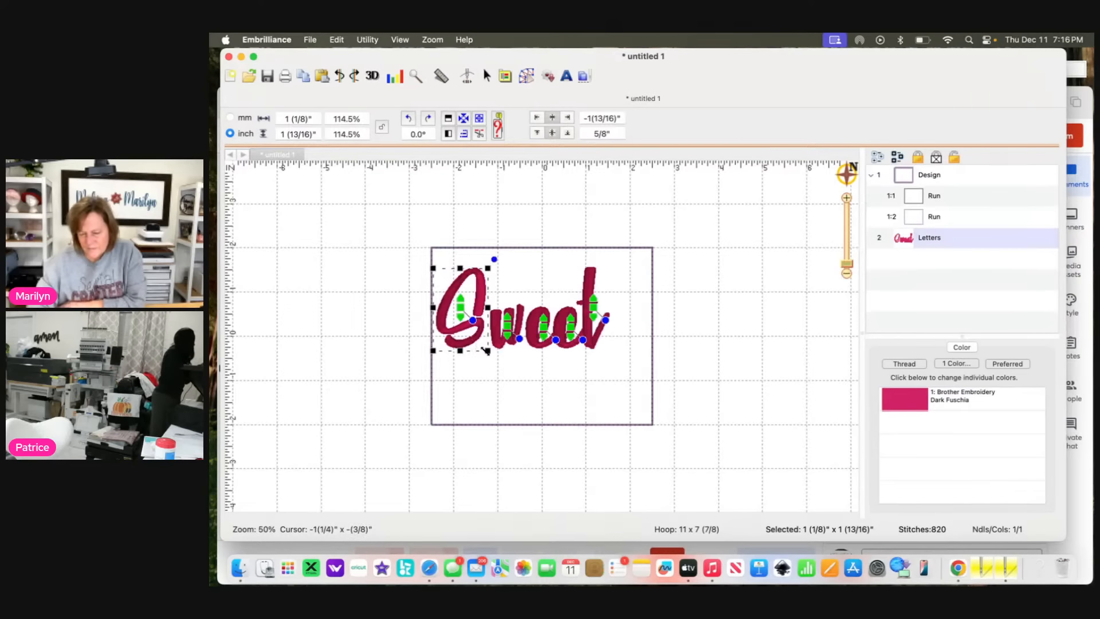
{"action": "left_click_drag", "start_coordinate": [486, 350], "coordinate": [490, 356]}
{"action": "right_click", "coordinate": [530, 390]}
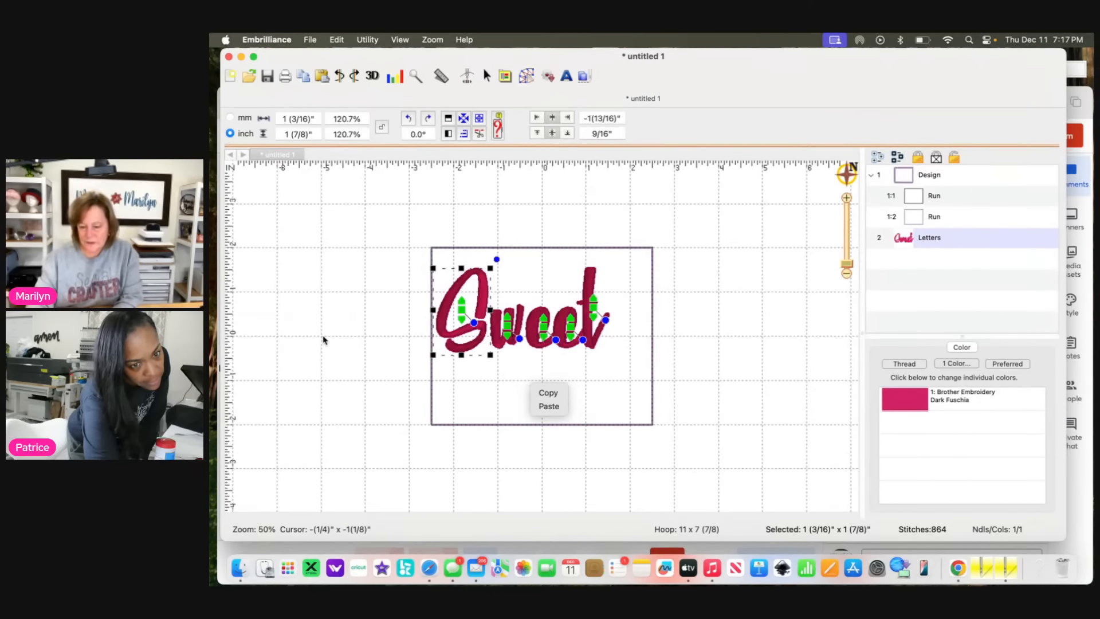
{"action": "left_click", "coordinate": [329, 229]}
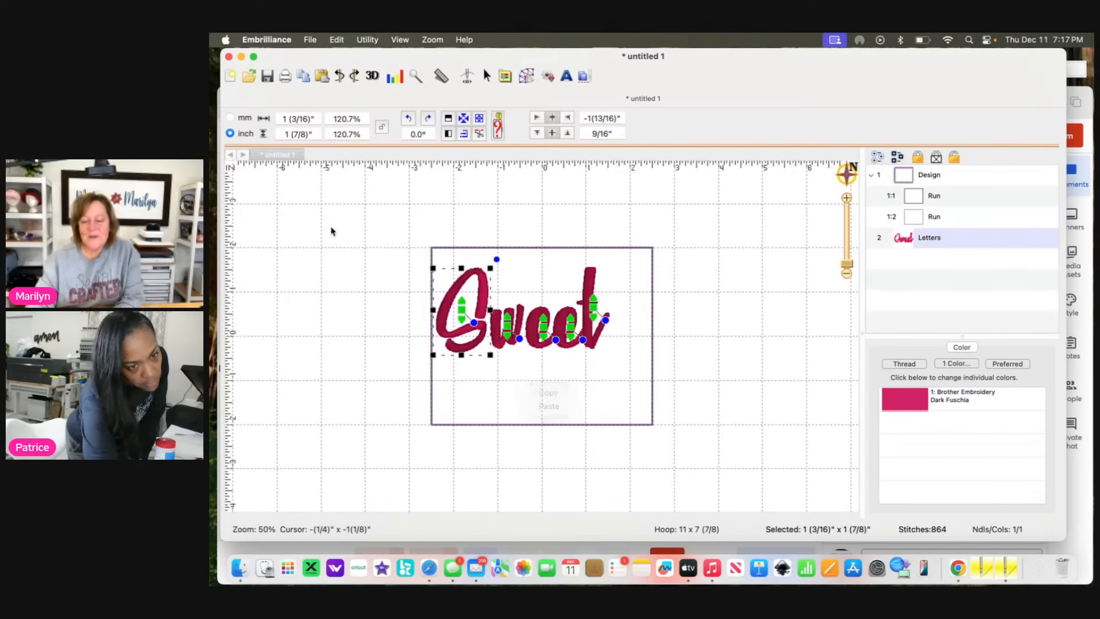
{"action": "left_click", "coordinate": [605, 391]}
{"action": "left_click", "coordinate": [479, 286]}
{"action": "left_click", "coordinate": [461, 310]}
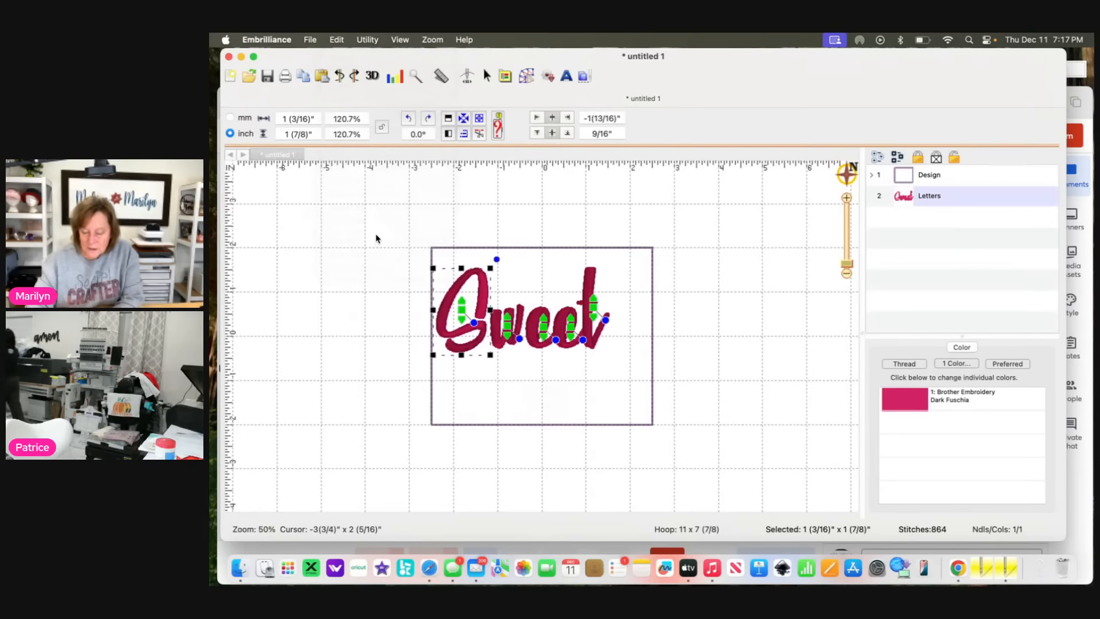
- Shrink the whole "Sweet" lettering proportionally to about 3 3/4 by 1 7/8 inches and center it in the hoop
{"action": "left_click_drag", "start_coordinate": [376, 236], "coordinate": [693, 402]}
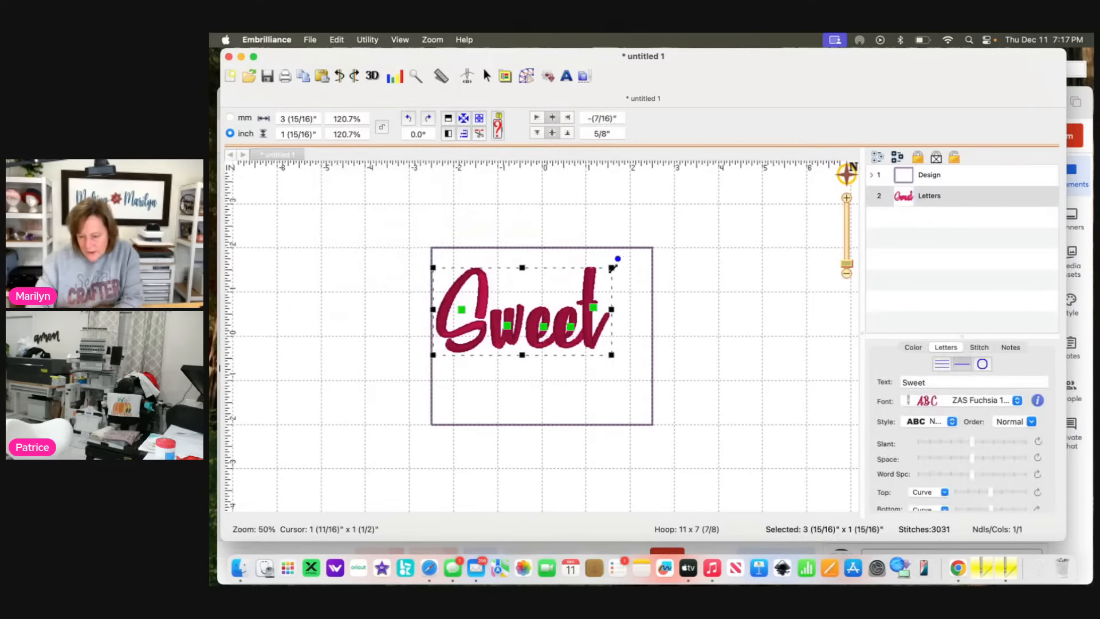
{"action": "left_click_drag", "start_coordinate": [612, 268], "coordinate": [606, 270]}
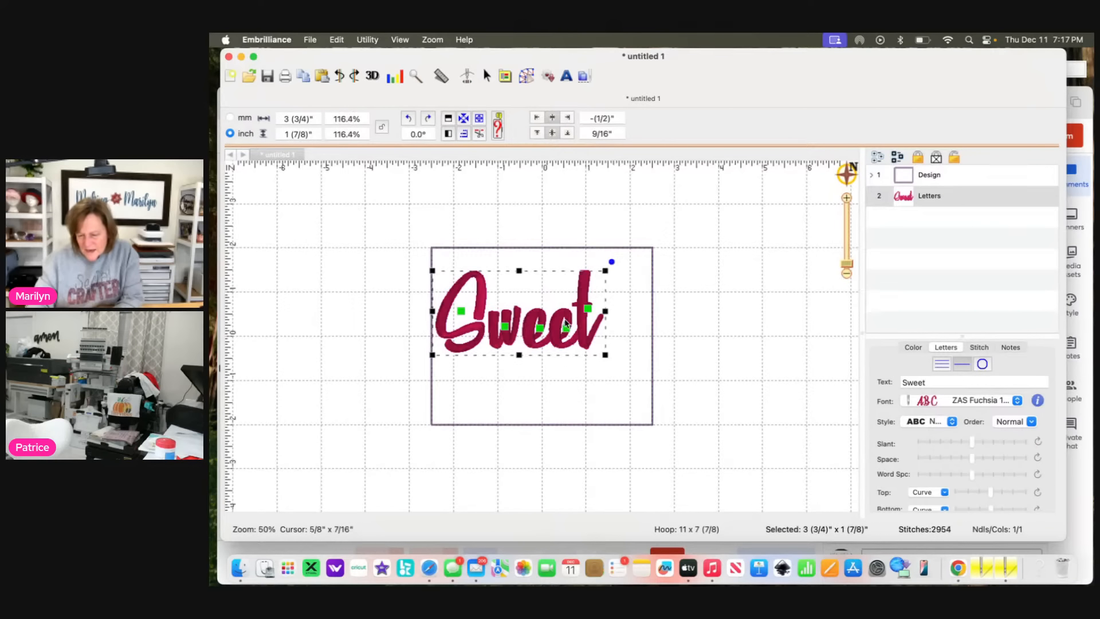
{"action": "left_click", "coordinate": [367, 40]}
{"action": "left_click", "coordinate": [373, 57]}
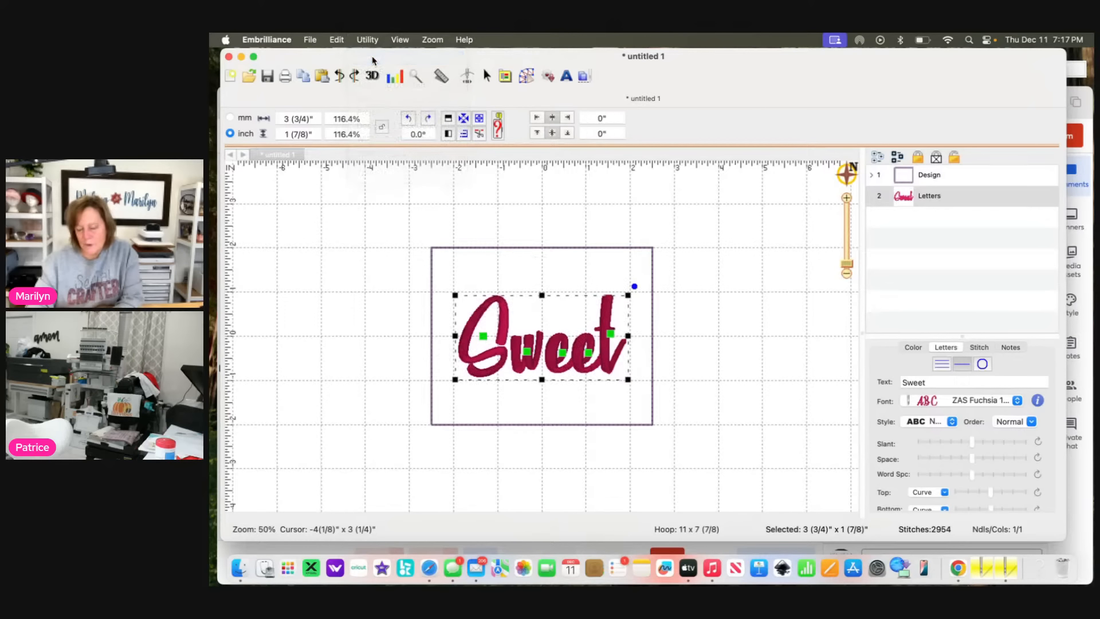
- Nudge the "Sweet" lettering straight up to a vertical position of 3/4 inch, keeping it centered horizontally
{"action": "key", "text": "Up"}
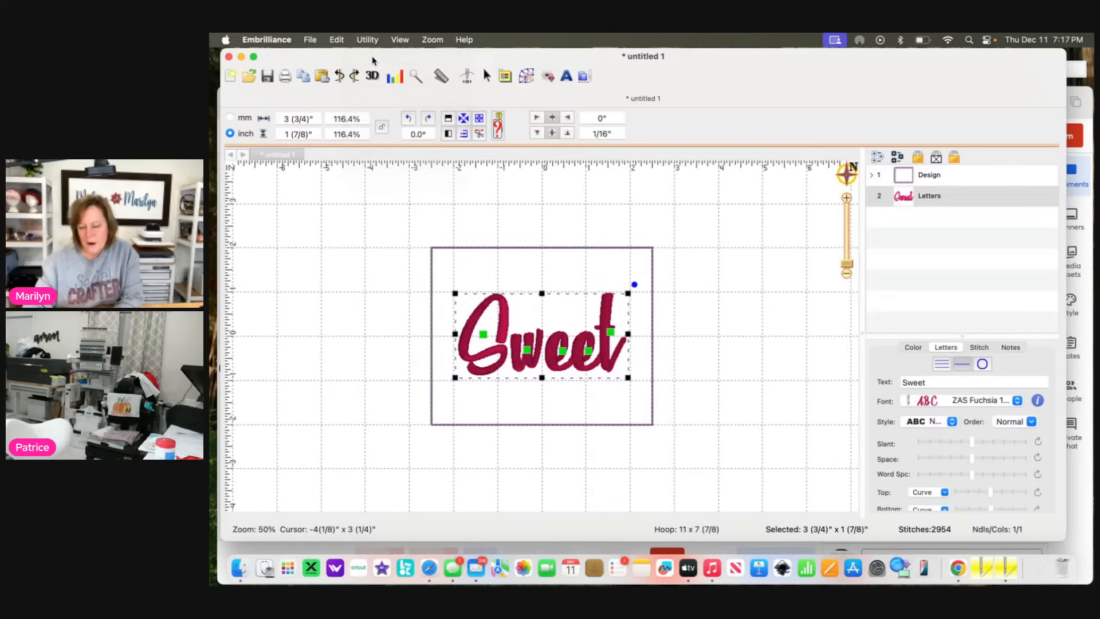
{"action": "key", "text": "Up"}
{"action": "key", "text": "Up"}
{"action": "key", "text": "Up"}
{"action": "key", "text": "Up"}
{"action": "key", "text": "Up"}
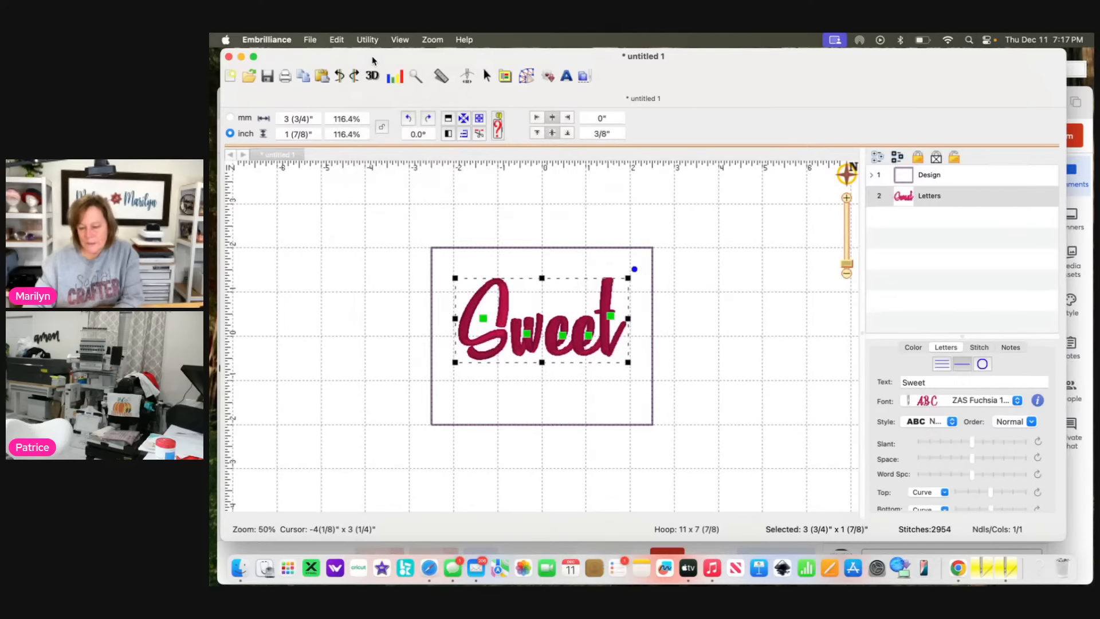
{"action": "key", "text": "Up"}
{"action": "key", "text": "Up"}
{"action": "key", "text": "Up"}
{"action": "key", "text": "Up"}
{"action": "key", "text": "Up"}
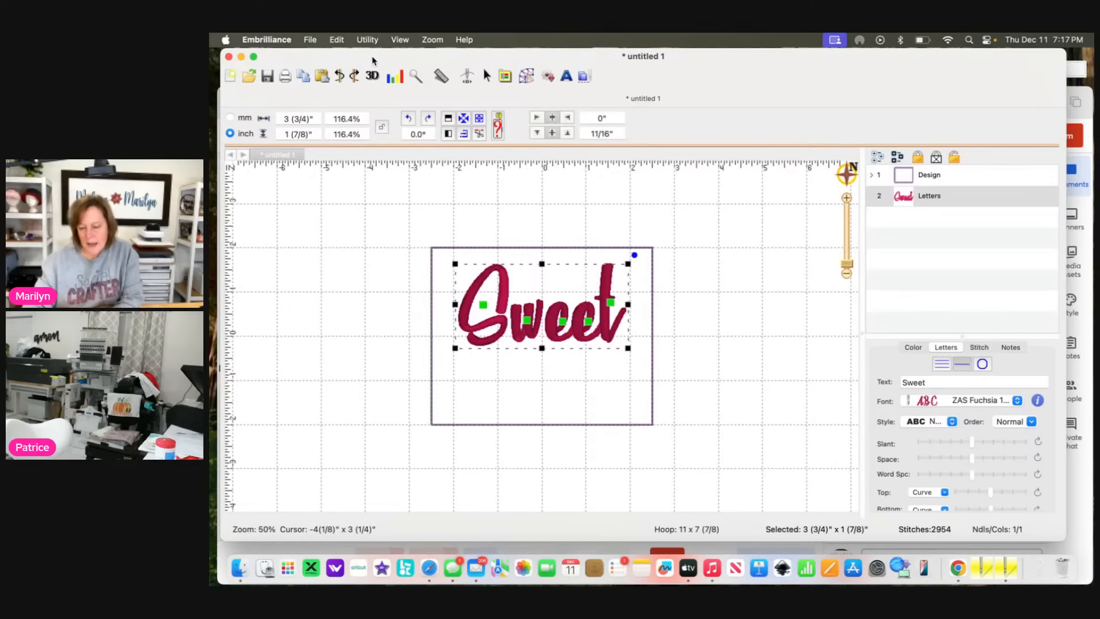
{"action": "key", "text": "Up"}
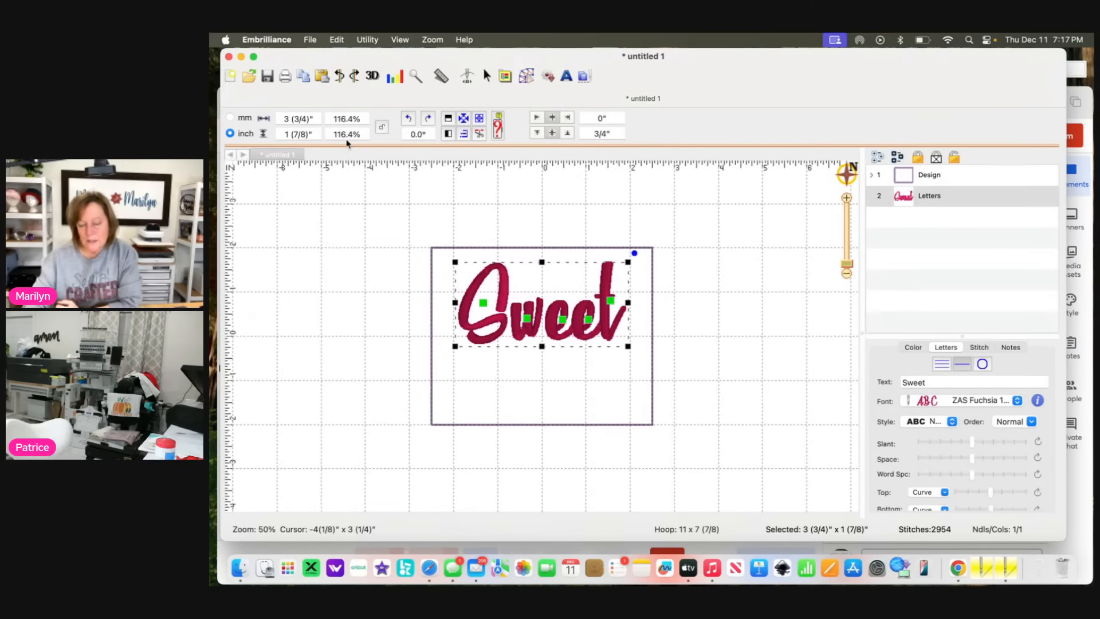
- Add the TrueType text "HEART" in the Impact Regular typeface
{"action": "left_click", "coordinate": [526, 76]}
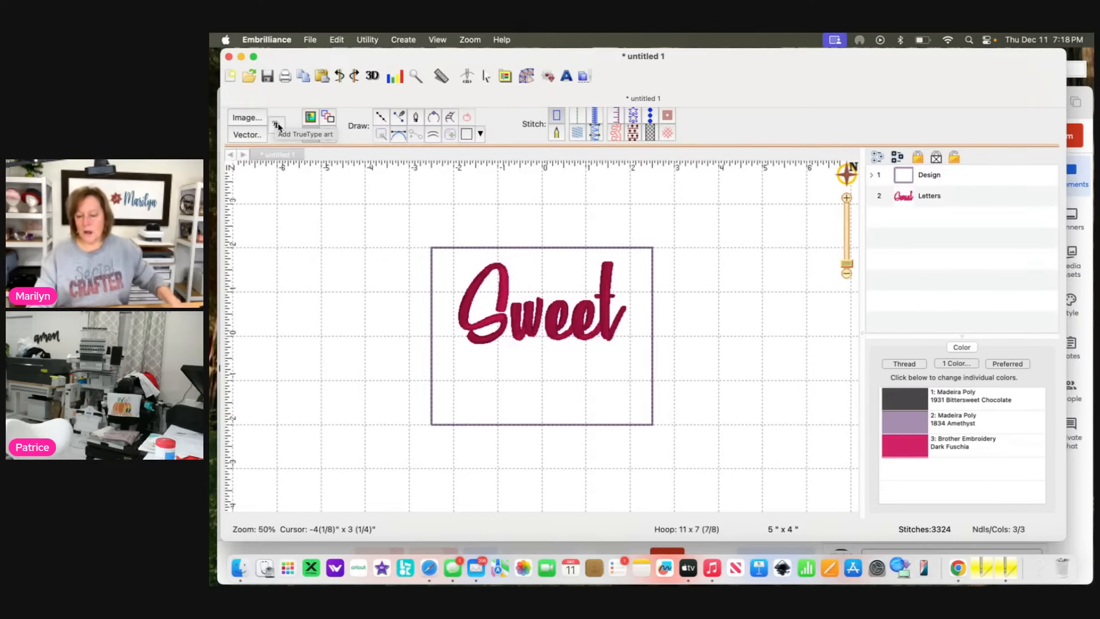
{"action": "left_click", "coordinate": [277, 126]}
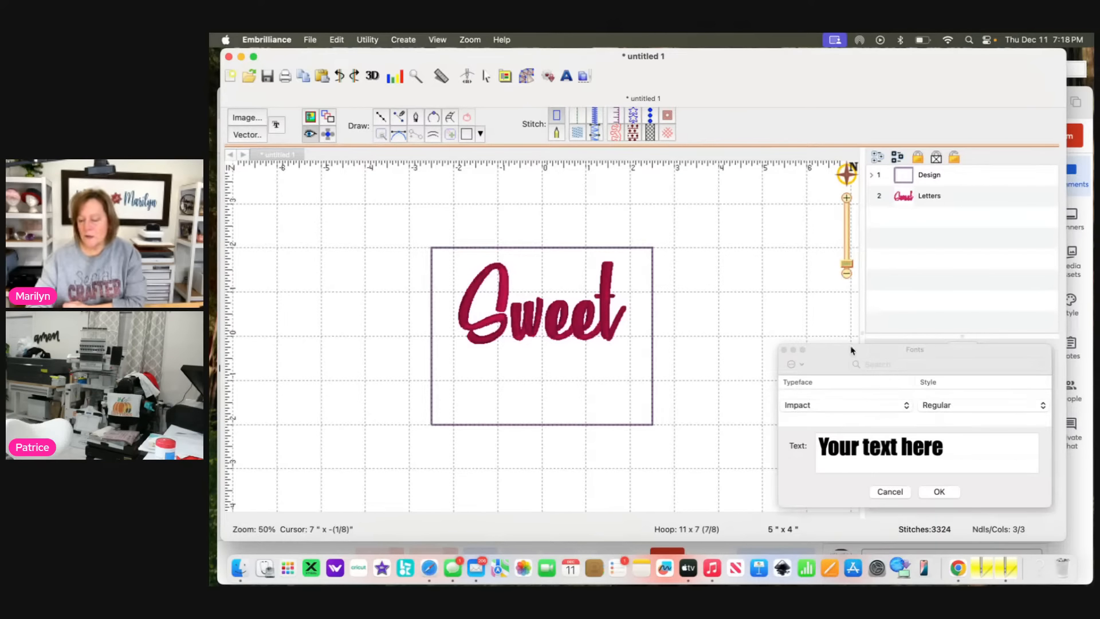
{"action": "left_click_drag", "start_coordinate": [850, 357], "coordinate": [713, 231]}
{"action": "left_click", "coordinate": [825, 329]}
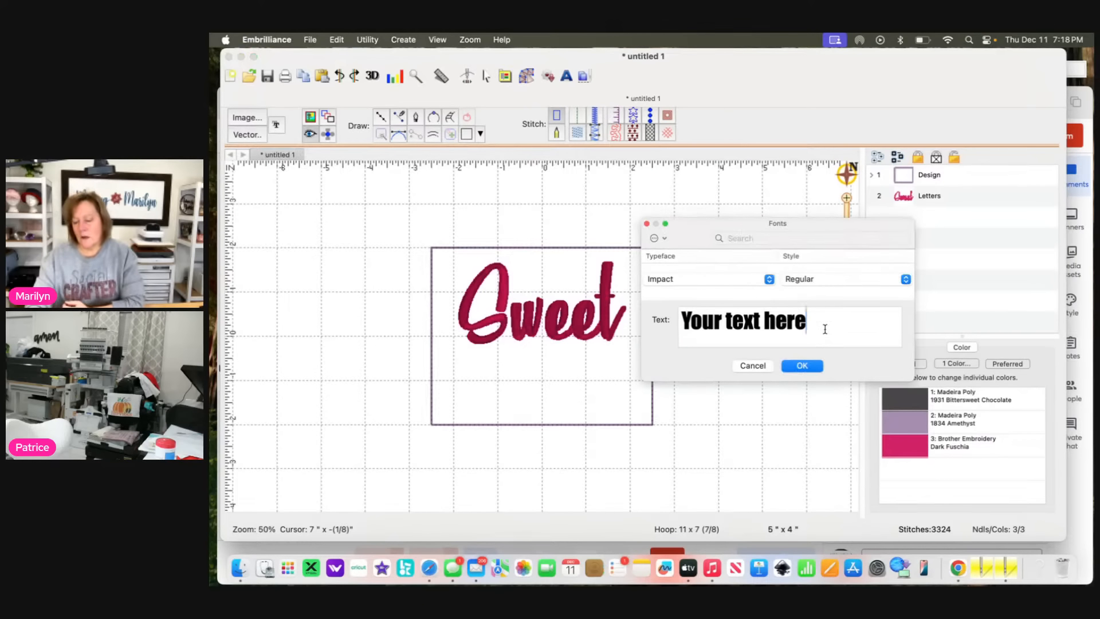
{"action": "left_click_drag", "start_coordinate": [826, 330], "coordinate": [671, 318]}
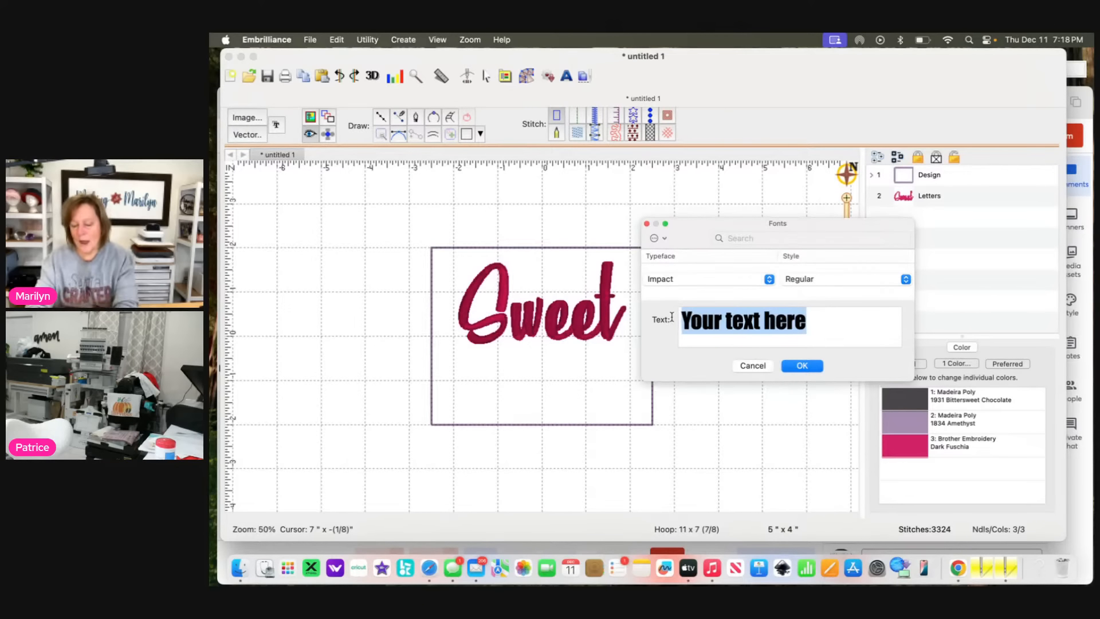
{"action": "type", "text": "HEART"}
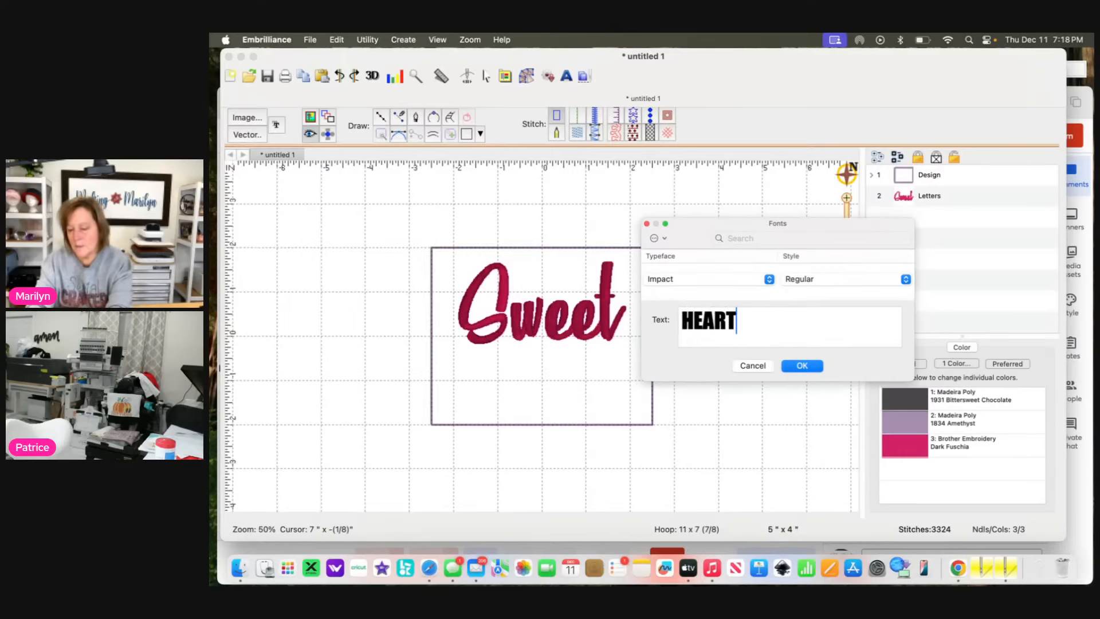
{"action": "left_click", "coordinate": [802, 366]}
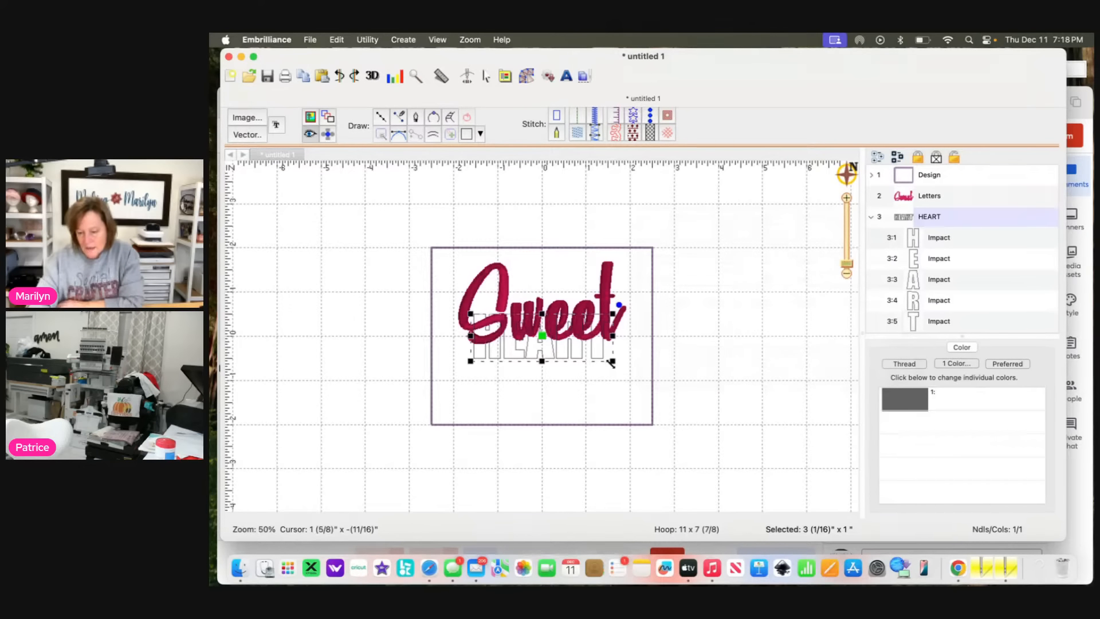
- Enlarge the HEART text proportionally to about 4 by 1 5/16 inches and place it directly below "Sweet"
{"action": "left_click_drag", "start_coordinate": [612, 362], "coordinate": [654, 394]}
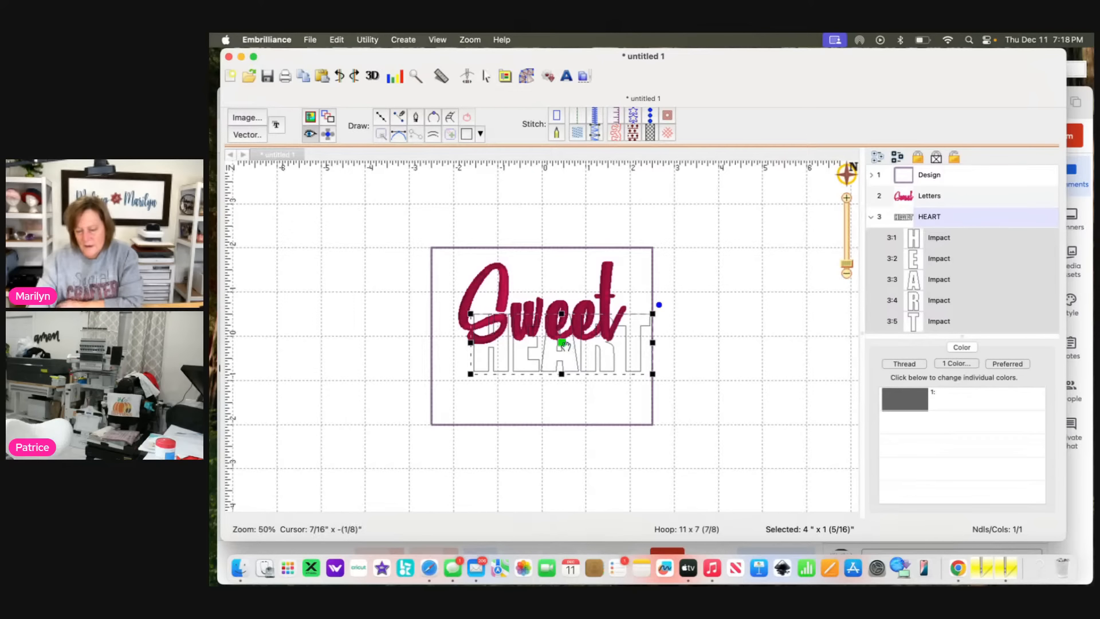
{"action": "left_click_drag", "start_coordinate": [565, 344], "coordinate": [547, 369]}
{"action": "left_click", "coordinate": [722, 384]}
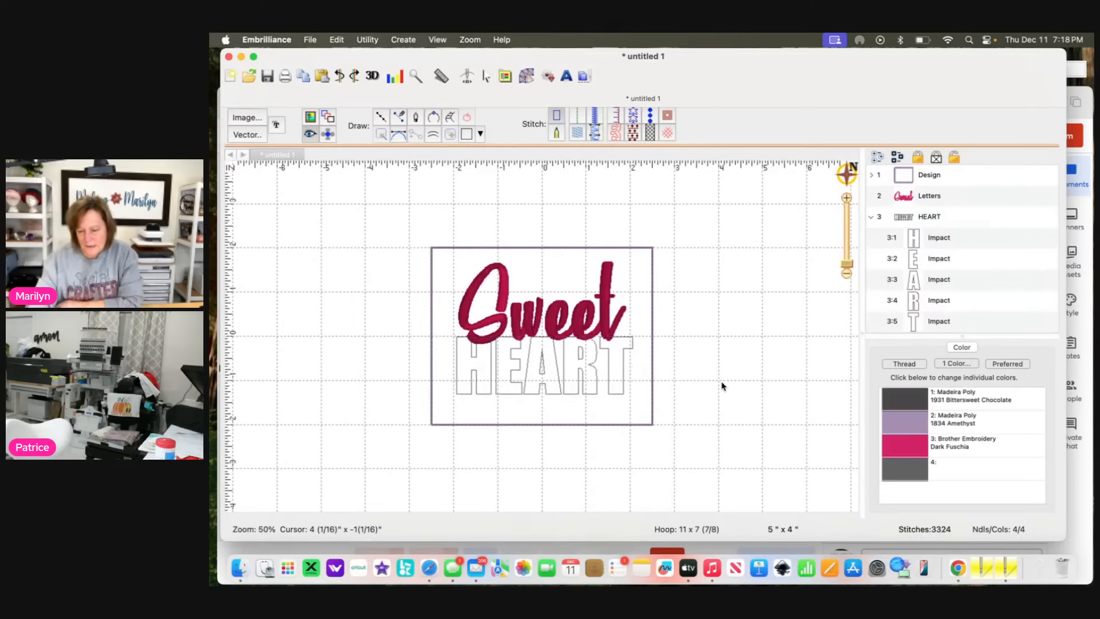
- Center the whole HEART text in the hoop and nudge it straight down to a vertical position of -5/8 inch
{"action": "left_click", "coordinate": [610, 381]}
{"action": "left_click", "coordinate": [700, 409]}
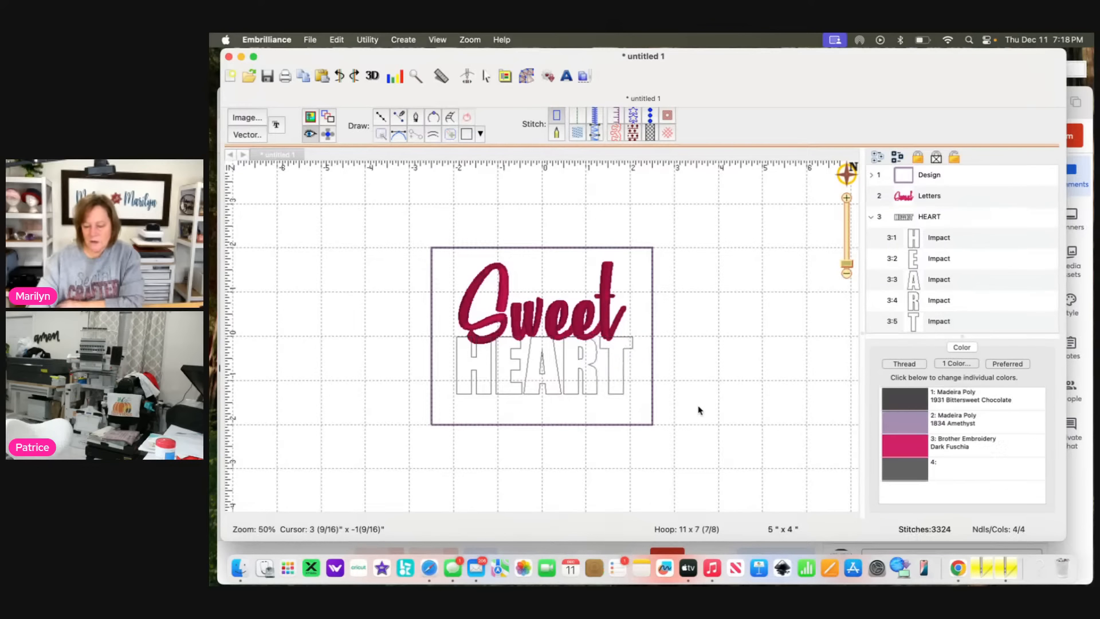
{"action": "mouse_move", "coordinate": [714, 420]}
{"action": "left_mouse_down"}
{"action": "mouse_move", "coordinate": [300, 356]}
{"action": "mouse_move", "coordinate": [303, 330]}
{"action": "left_mouse_up"}
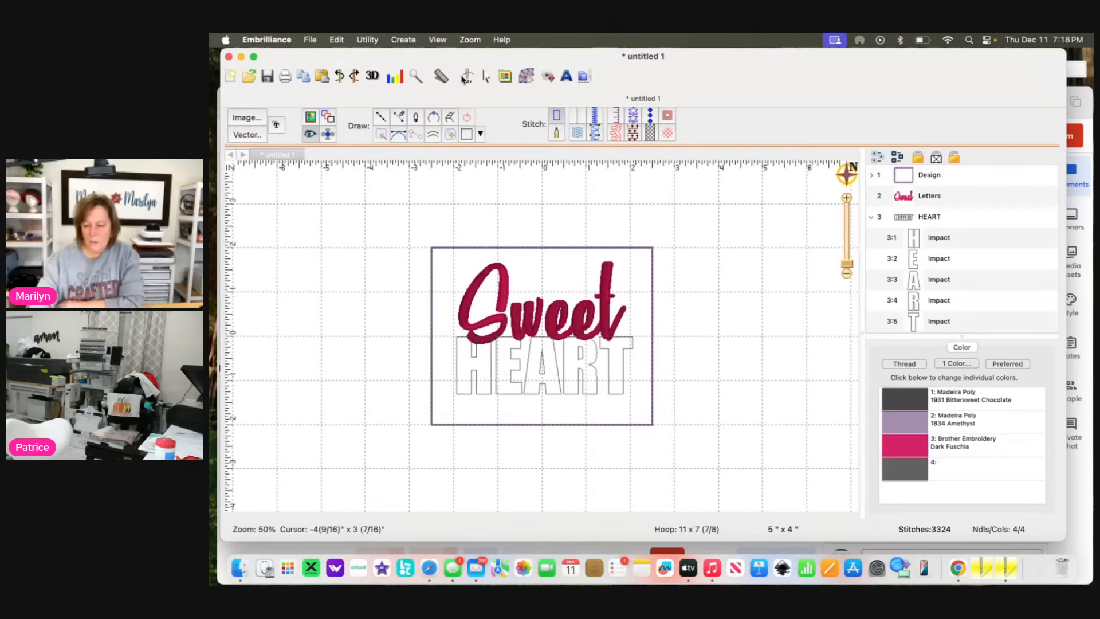
{"action": "left_click", "coordinate": [487, 77]}
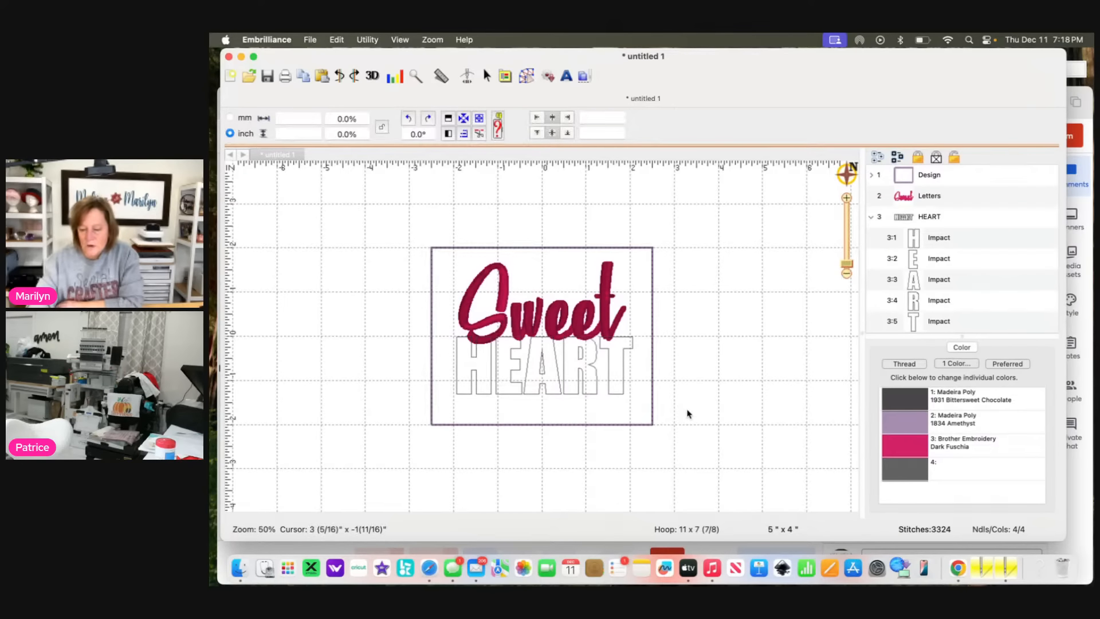
{"action": "left_click_drag", "start_coordinate": [689, 409], "coordinate": [423, 325]}
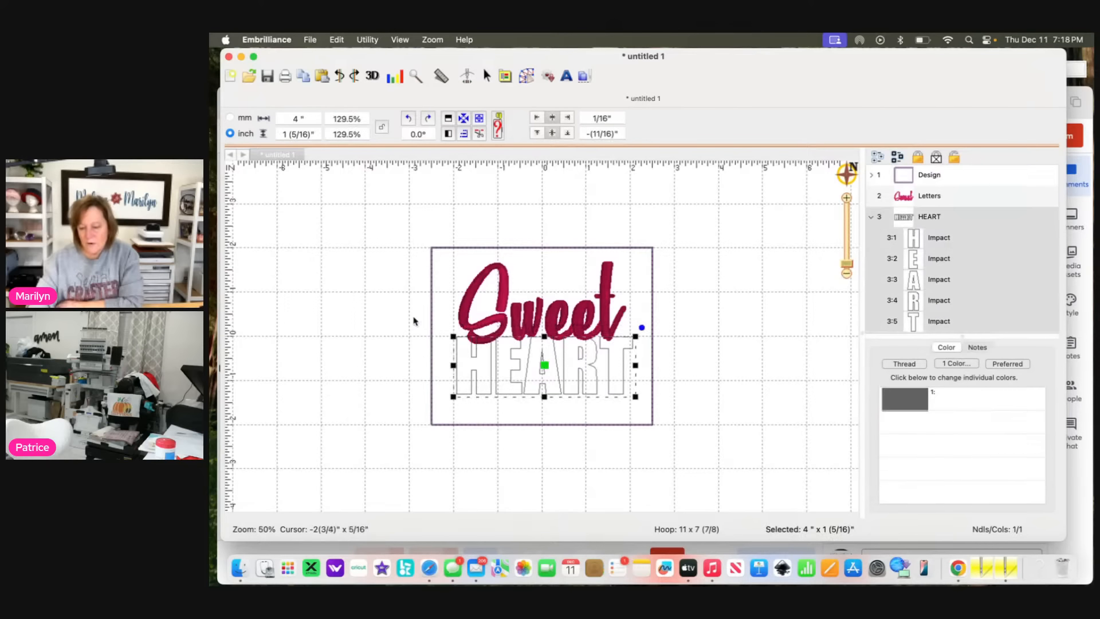
{"action": "left_click", "coordinate": [363, 43]}
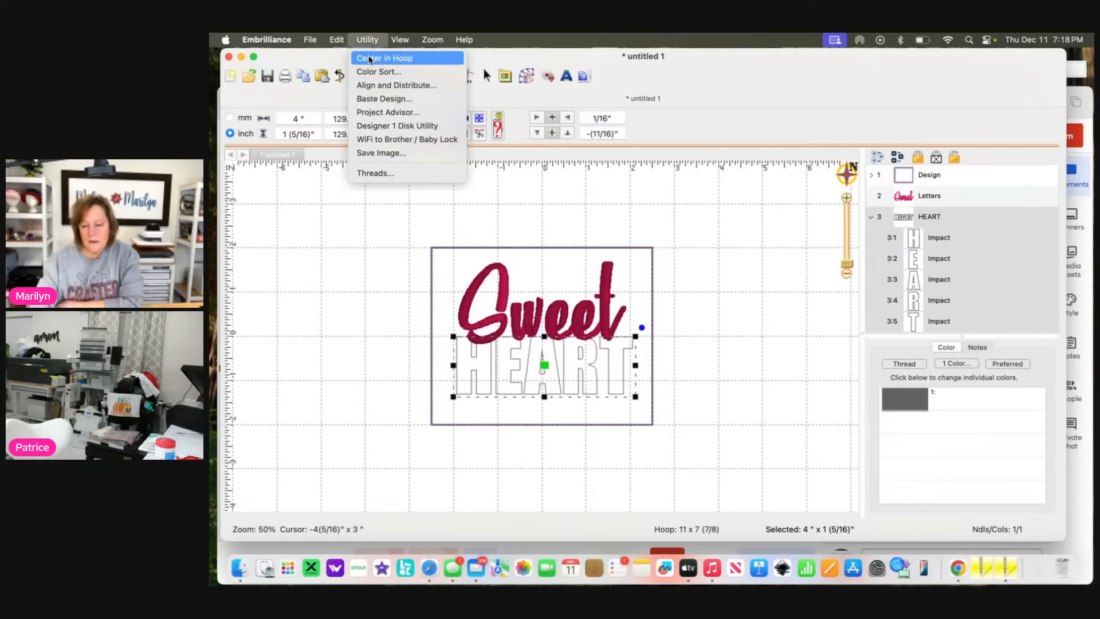
{"action": "left_click", "coordinate": [370, 57]}
{"action": "key", "text": "Down"}
{"action": "key", "text": "Down"}
{"action": "key", "text": "Down"}
{"action": "key", "text": "Down"}
{"action": "key", "text": "Down"}
{"action": "key", "text": "Down"}
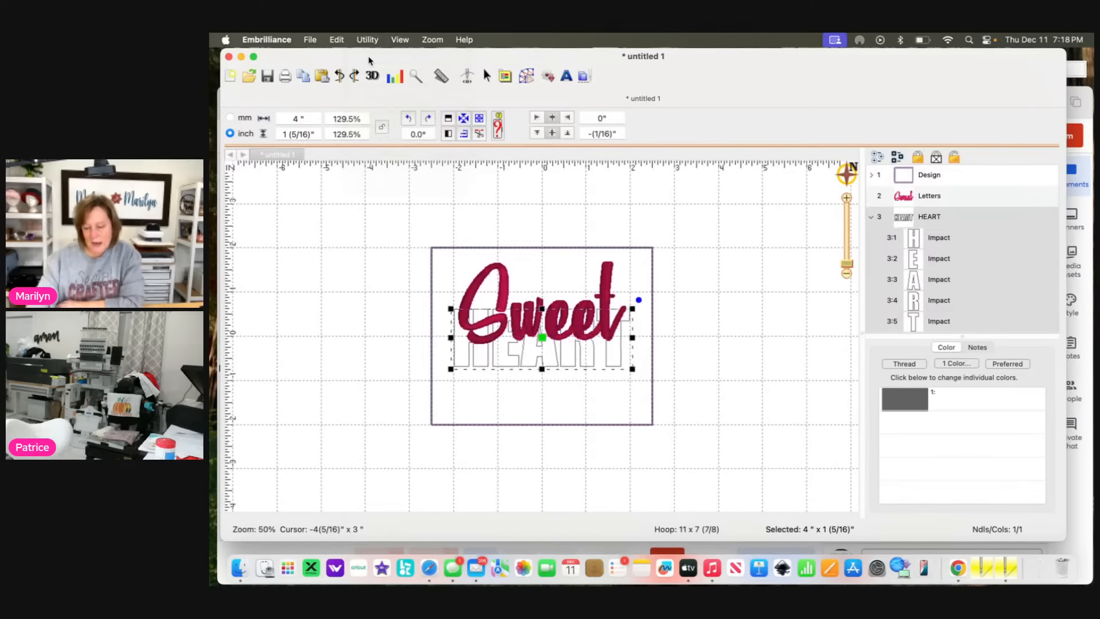
{"action": "key", "text": "Down"}
{"action": "key", "text": "Down"}
{"action": "key", "text": "Down"}
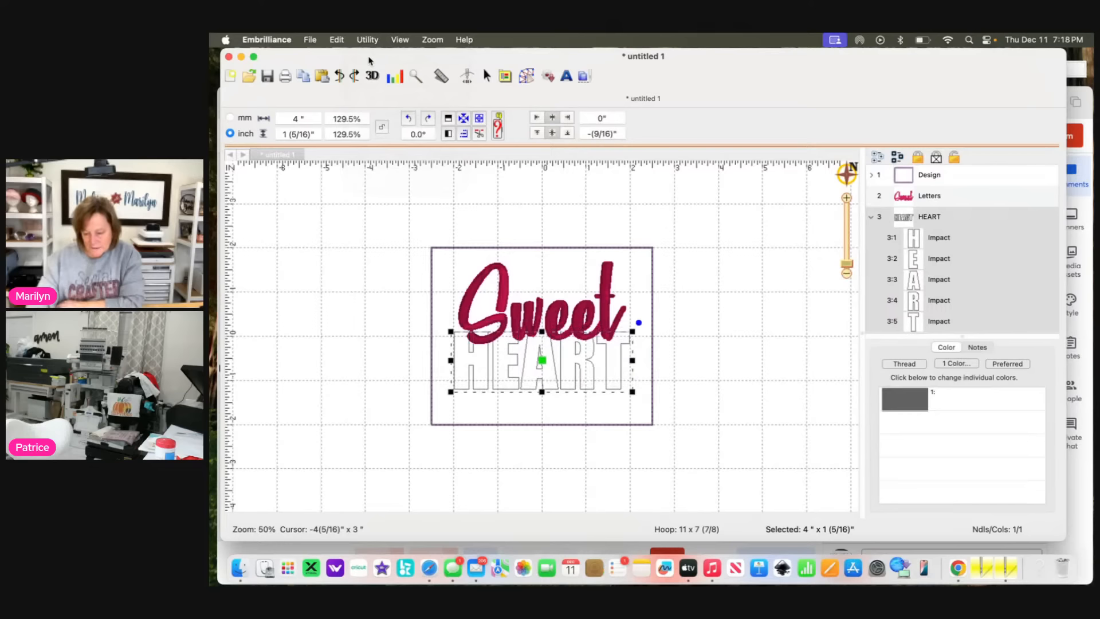
{"action": "key", "text": "Down"}
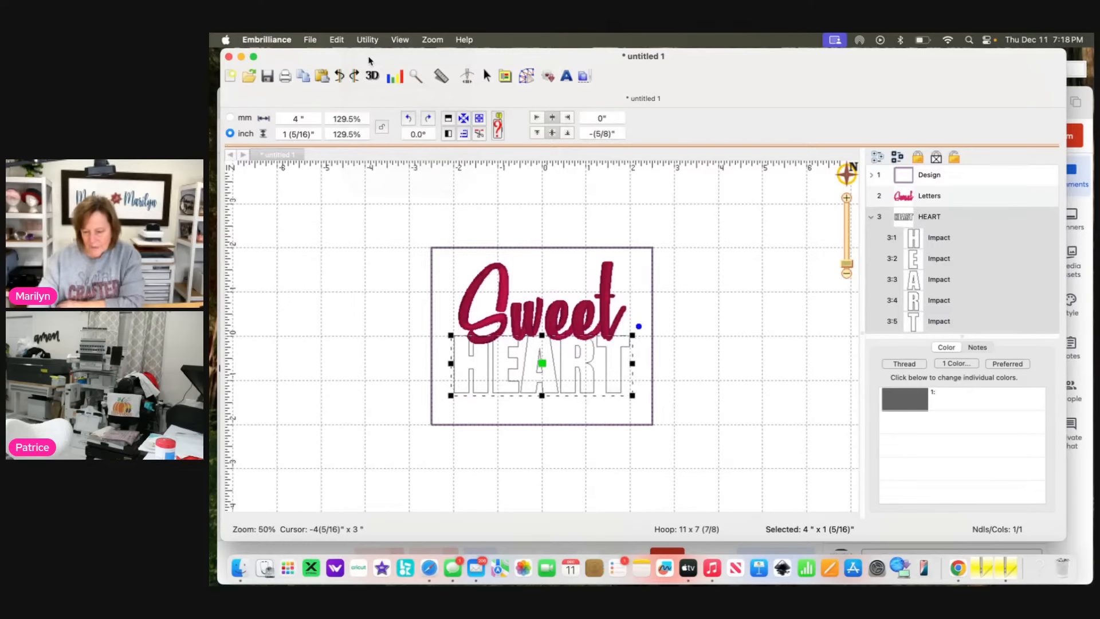
{"action": "left_click", "coordinate": [706, 294]}
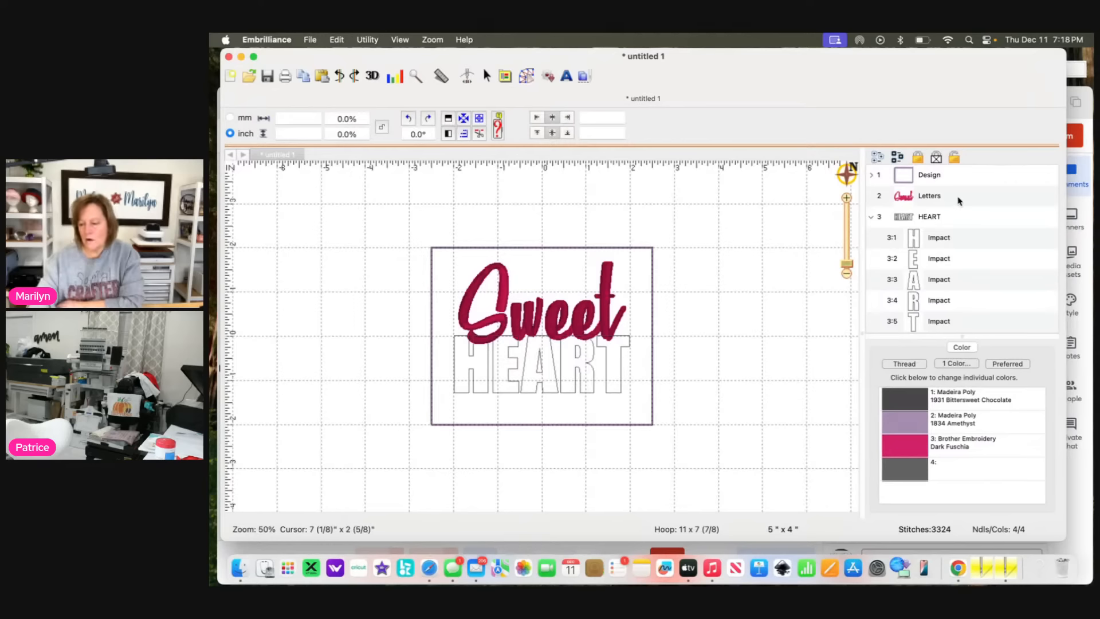
- Move the "Sweet" lettering last in the stitching sequence, after the HEART text
{"action": "left_click", "coordinate": [934, 197]}
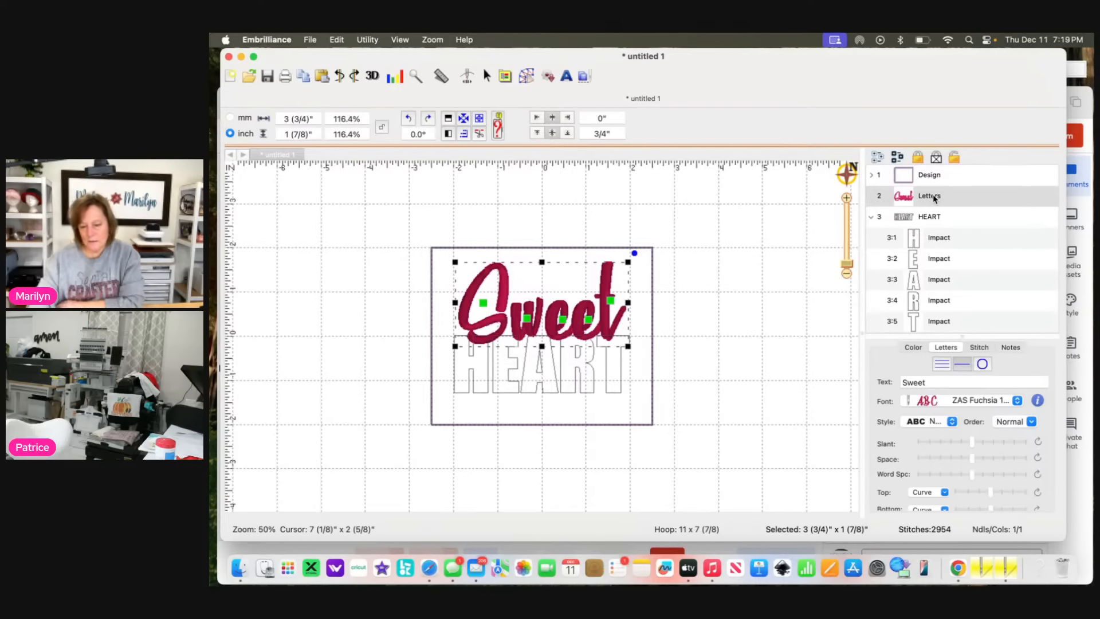
{"action": "left_click", "coordinate": [367, 40]}
{"action": "mouse_move", "coordinate": [340, 40]}
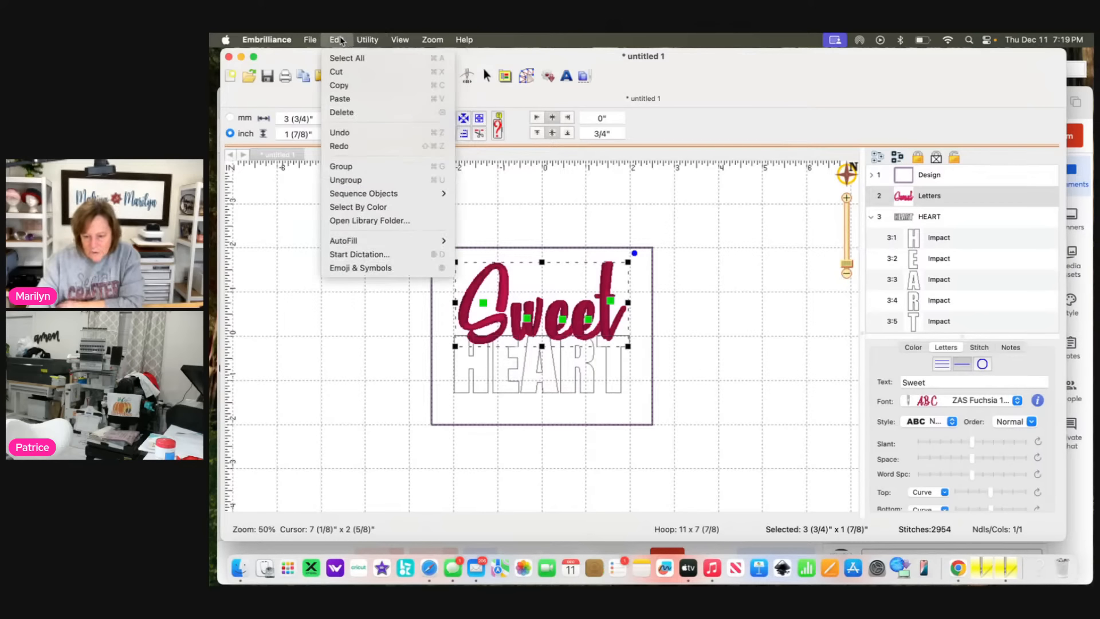
{"action": "mouse_move", "coordinate": [346, 198]}
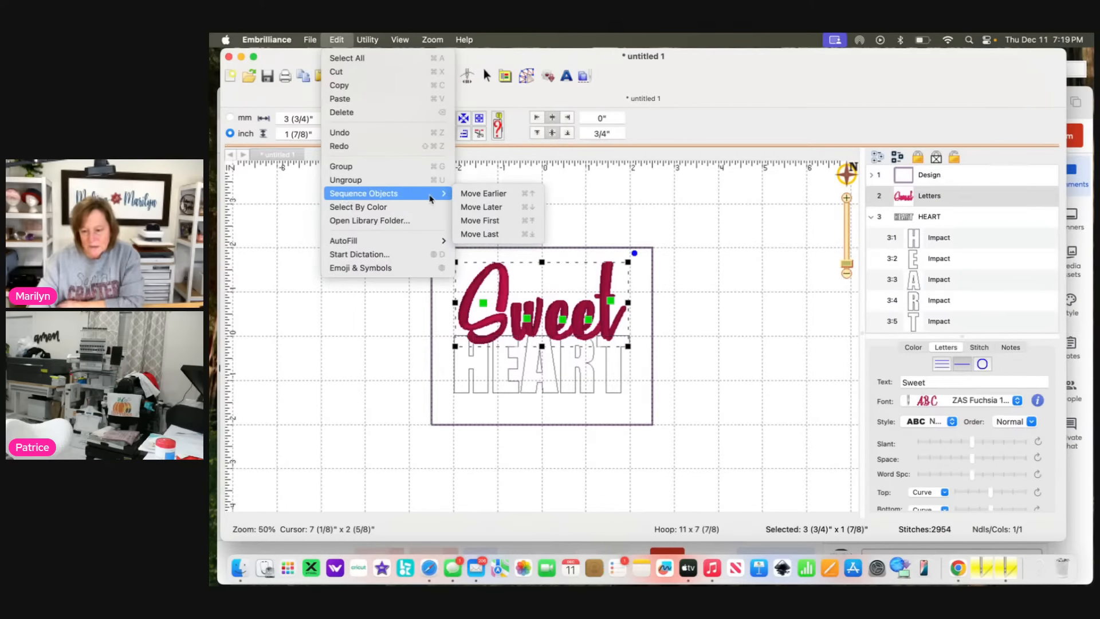
{"action": "left_click", "coordinate": [491, 235]}
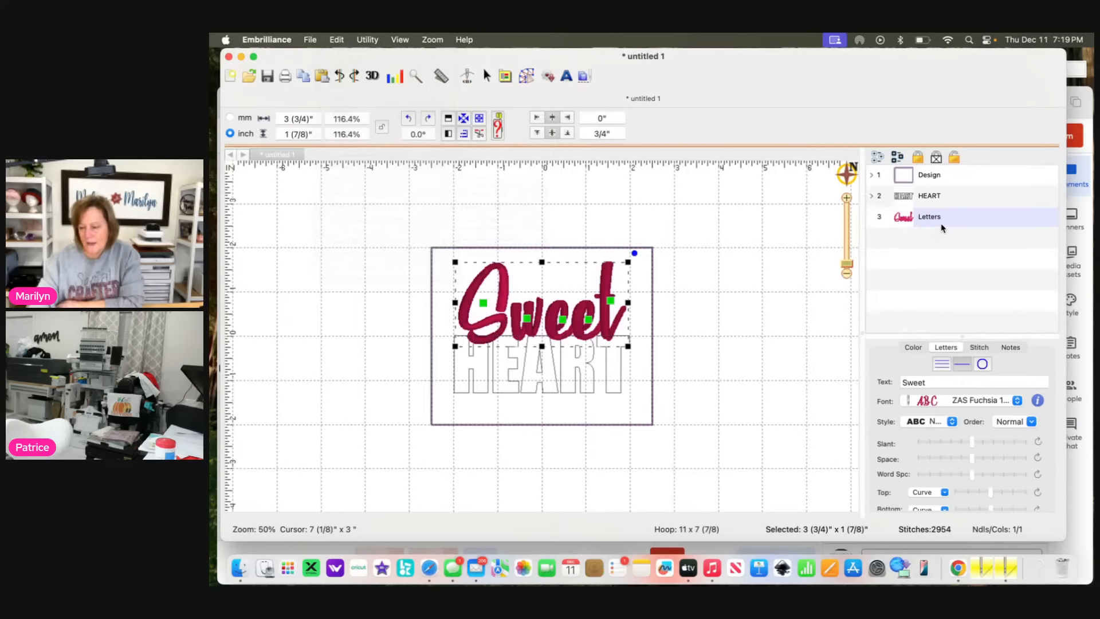
- Nudge the HEART text straight down to a vertical position of -13/16 inch
{"action": "left_click", "coordinate": [923, 197]}
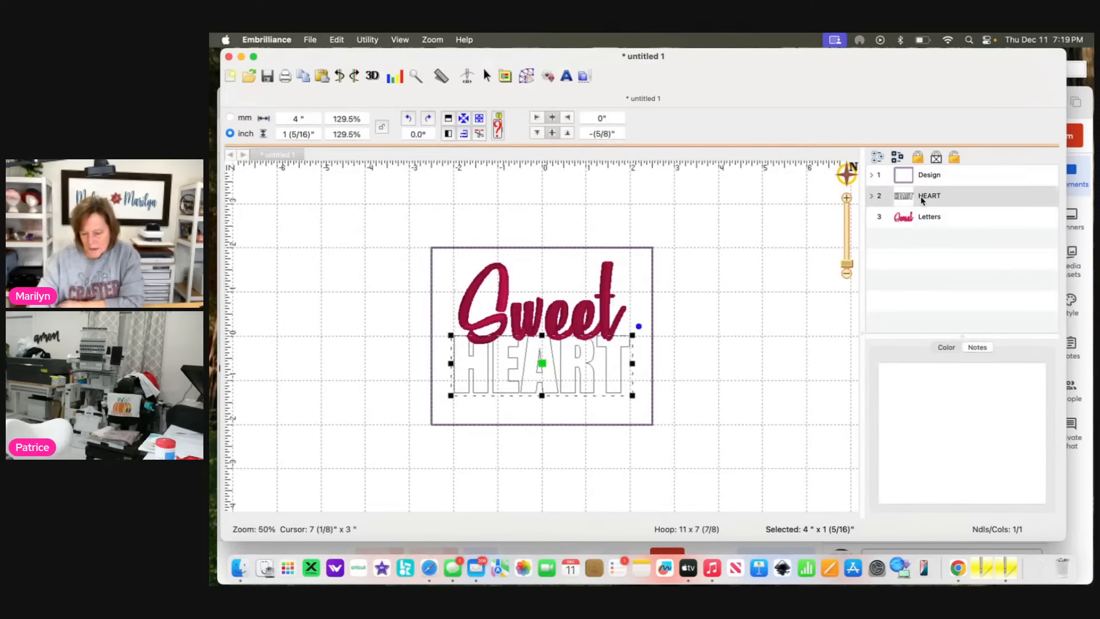
{"action": "key", "text": "Down"}
{"action": "key", "text": "Down"}
{"action": "key", "text": "Down"}
{"action": "key", "text": "Down"}
{"action": "key", "text": "Down"}
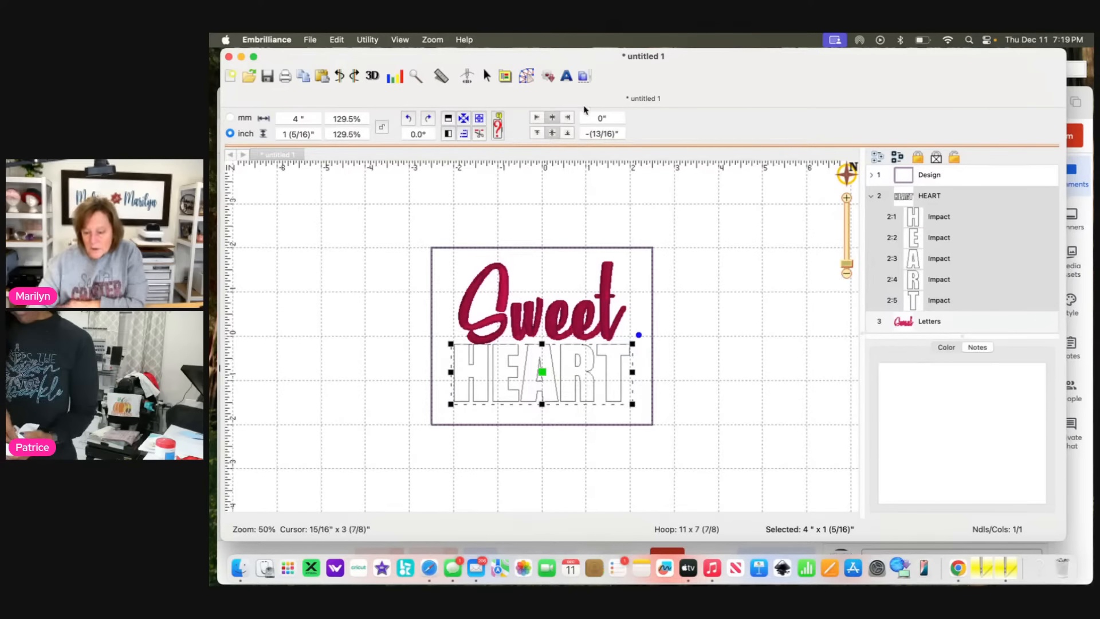
- Convert all HEART letters to applique with a Satin border
{"action": "left_click", "coordinate": [526, 76]}
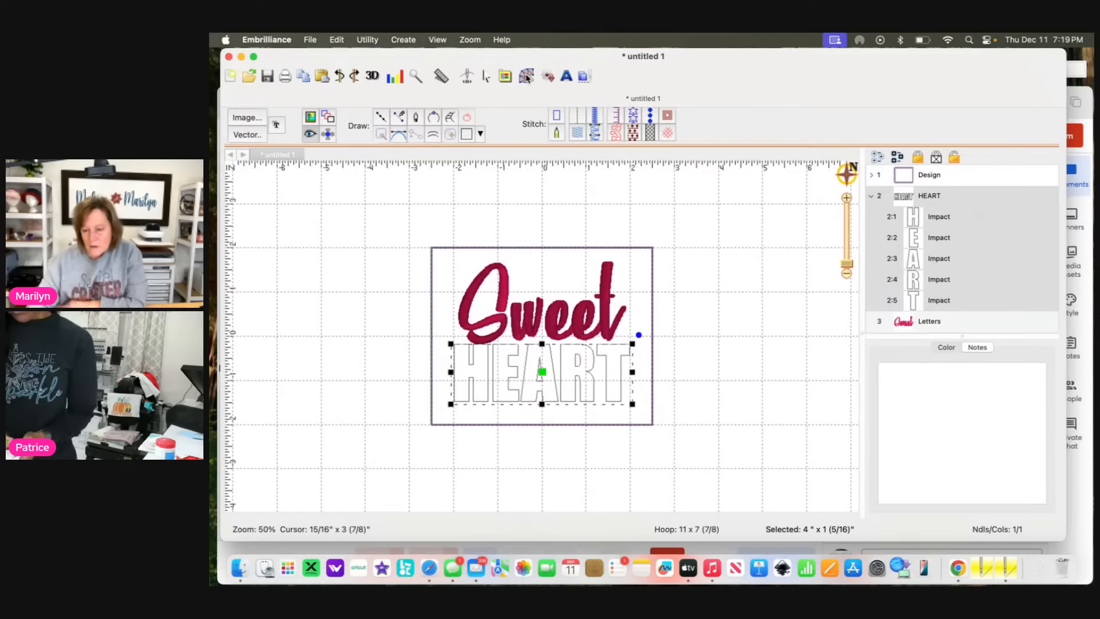
{"action": "left_click", "coordinate": [616, 117]}
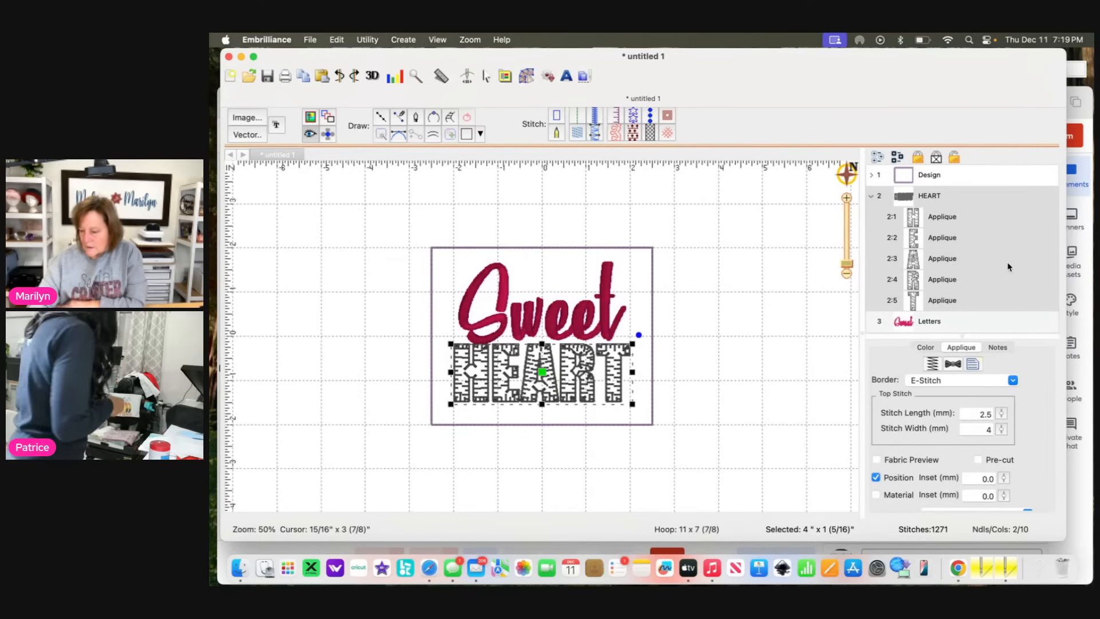
{"action": "left_click", "coordinate": [1014, 381]}
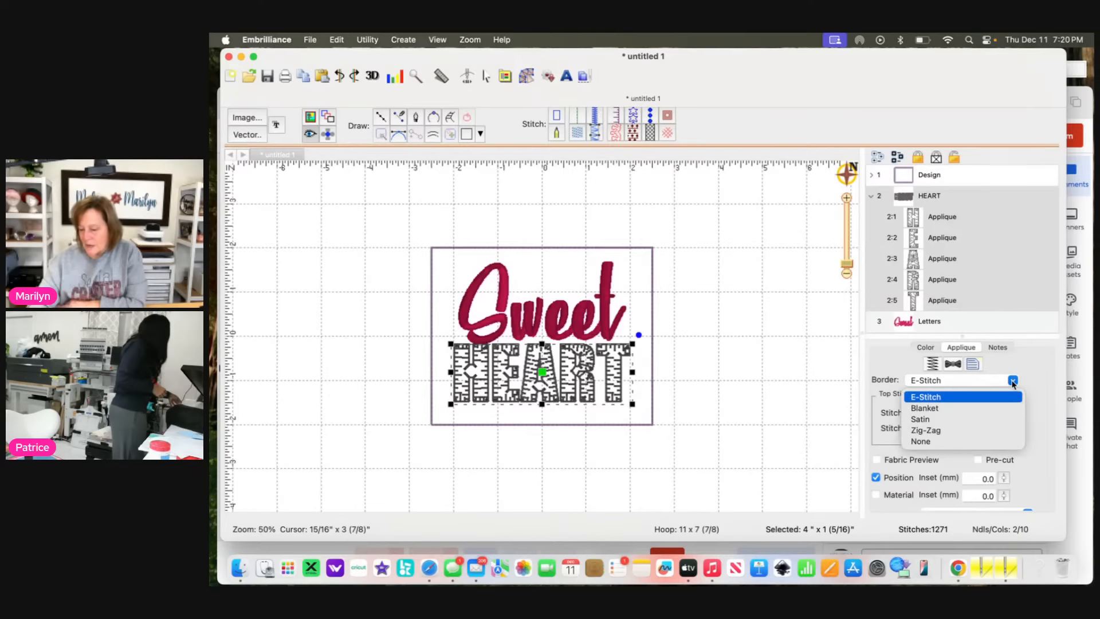
{"action": "left_click", "coordinate": [964, 422]}
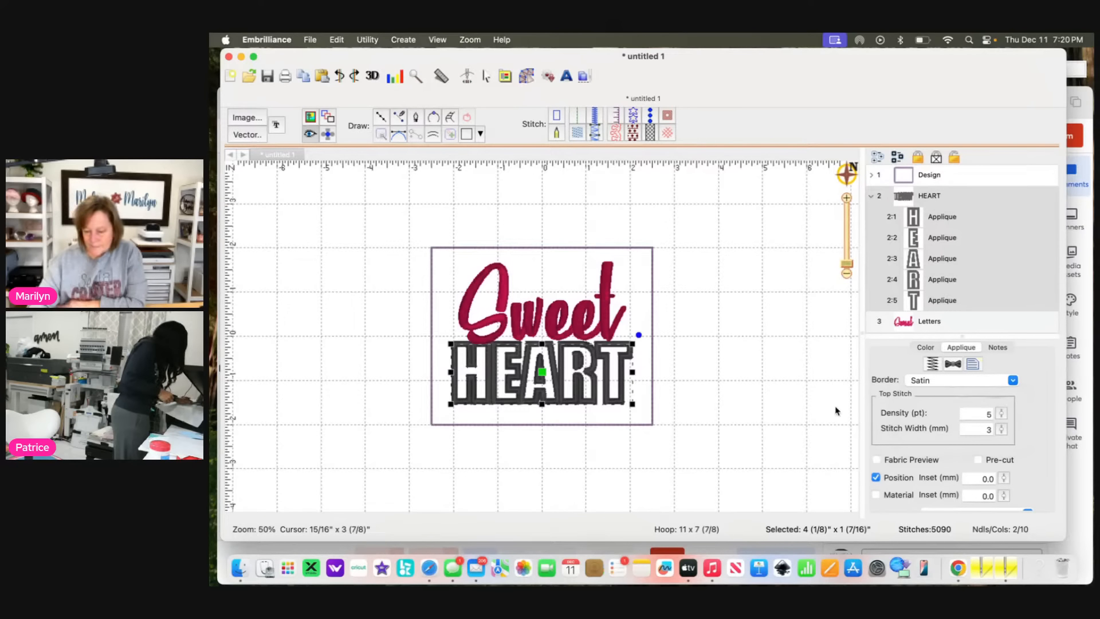
{"action": "left_click", "coordinate": [688, 388]}
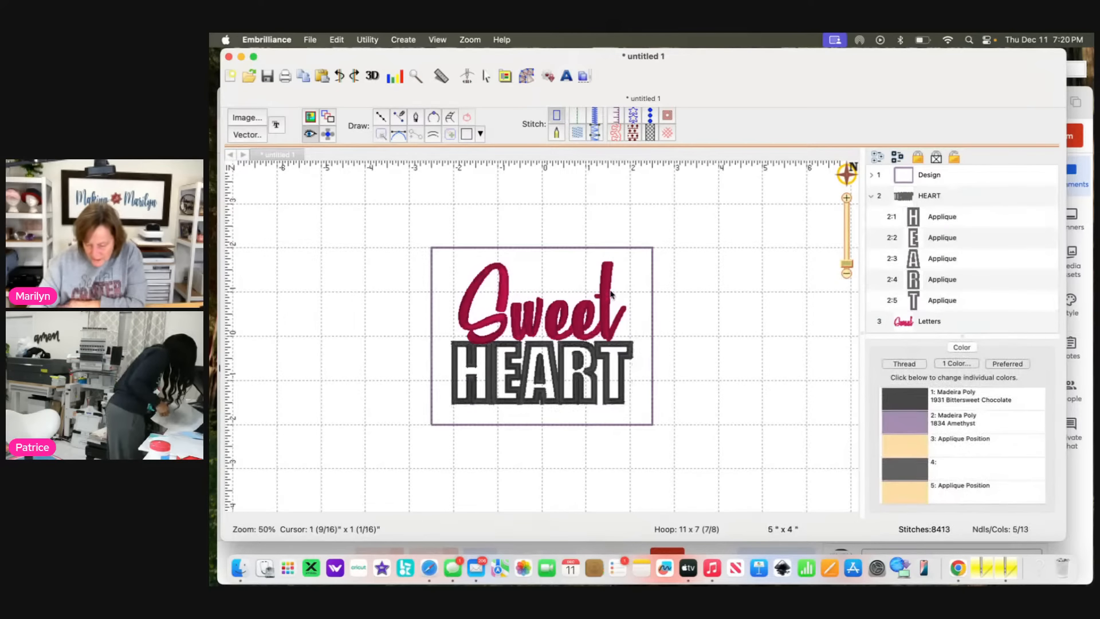
{"action": "left_click", "coordinate": [596, 393]}
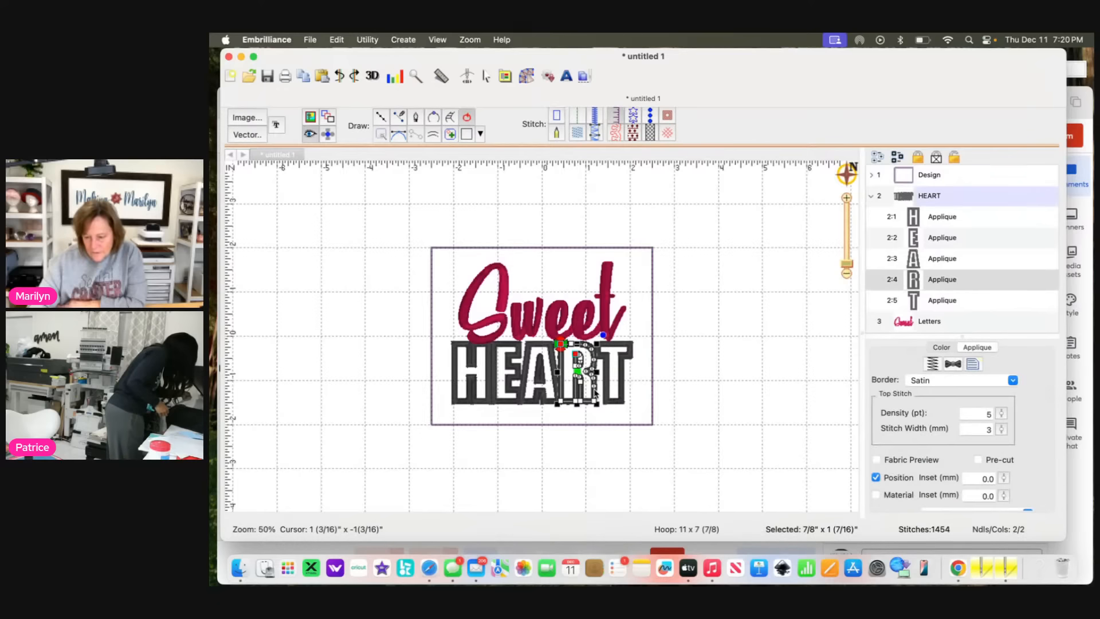
{"action": "left_click", "coordinate": [685, 412]}
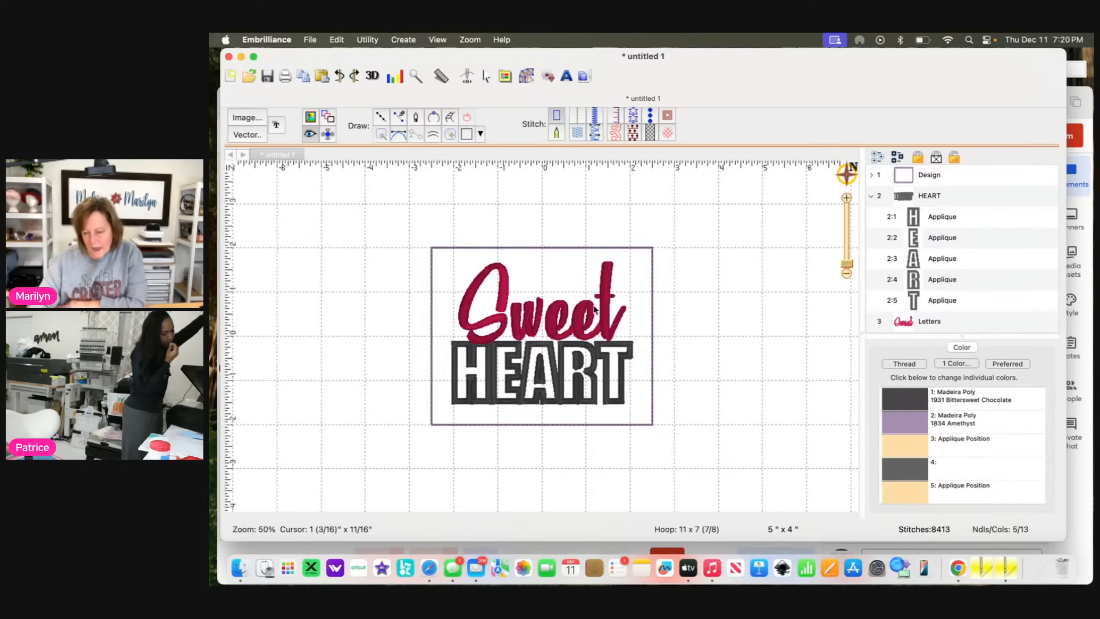
- Shrink the "Sweet" lettering proportionally to about 3 5/8 by 1 3/4 inches and center it in the hoop
{"action": "left_click", "coordinate": [926, 322]}
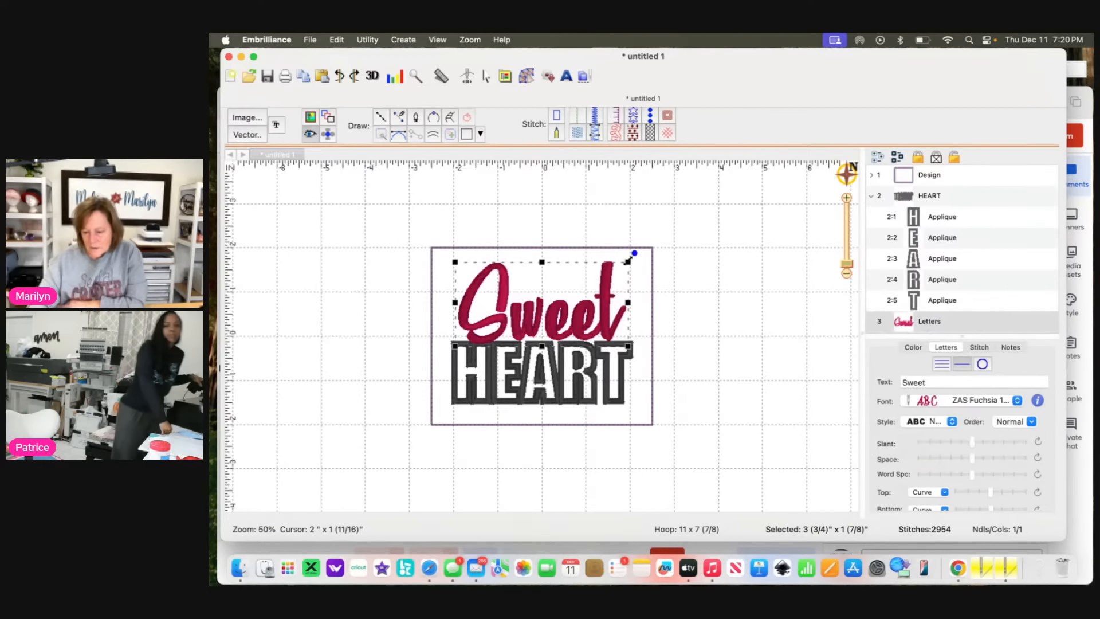
{"action": "left_click_drag", "start_coordinate": [628, 262], "coordinate": [620, 267]}
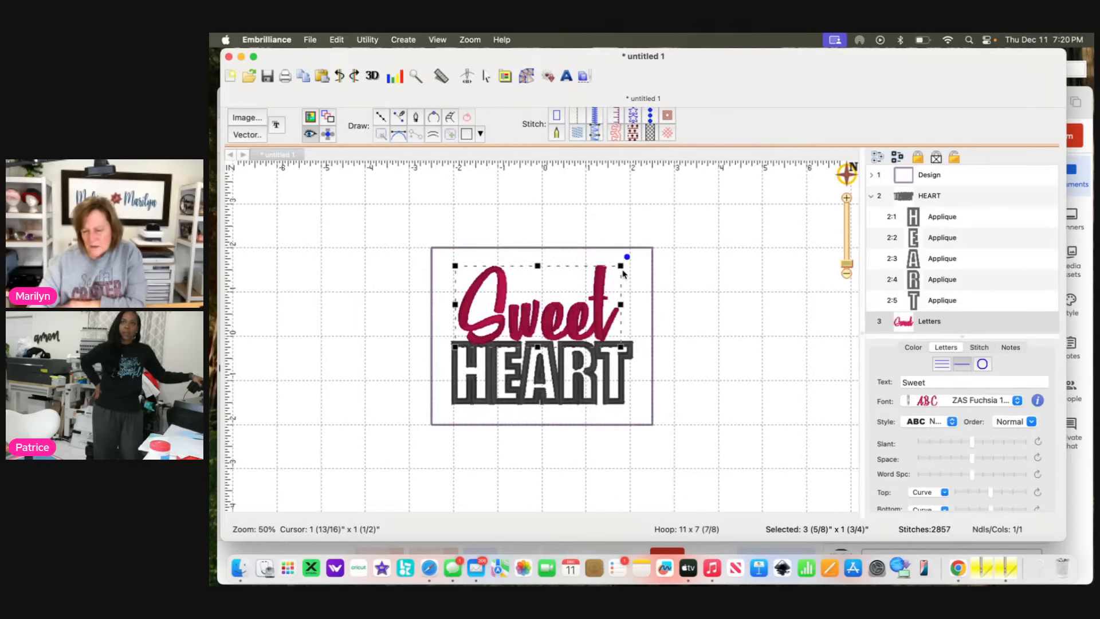
{"action": "left_click", "coordinate": [368, 41]}
{"action": "left_click", "coordinate": [378, 60]}
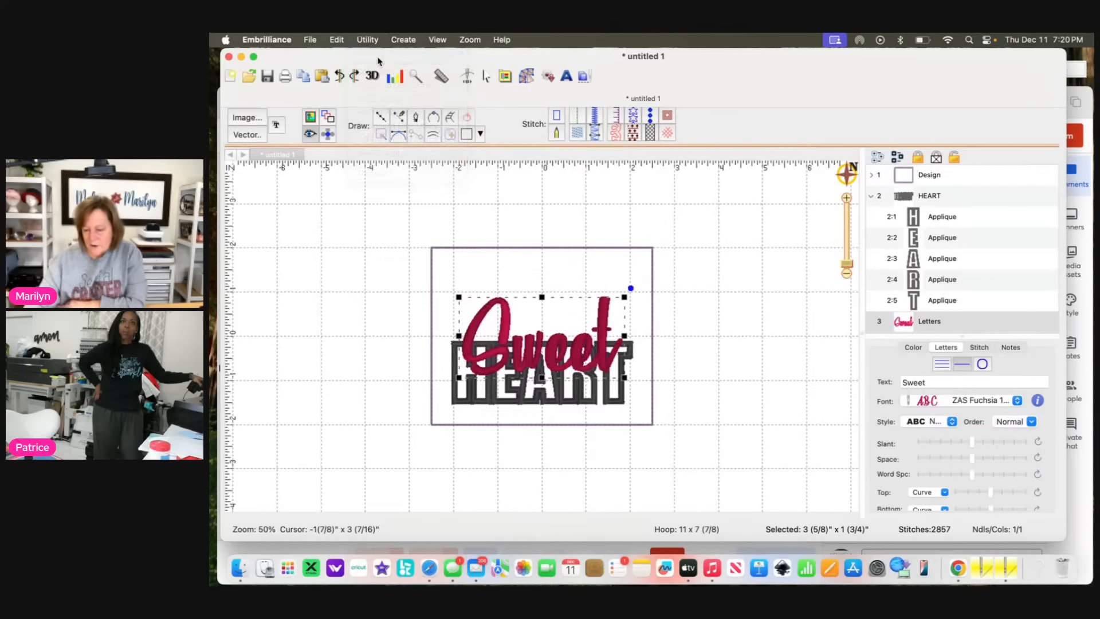
- Nudge the "Sweet" lettering straight up until its lower edge just meets the top of the HEART applique
{"action": "key", "text": "Up"}
{"action": "key", "text": "Up"}
{"action": "key", "text": "Up"}
{"action": "key", "text": "Up"}
{"action": "key", "text": "Up"}
{"action": "key", "text": "Up"}
{"action": "key", "text": "Up"}
{"action": "key", "text": "Up"}
{"action": "key", "text": "Up"}
{"action": "key", "text": "Up"}
{"action": "key", "text": "Up"}
{"action": "key", "text": "Up"}
{"action": "key", "text": "Up"}
{"action": "key", "text": "Up"}
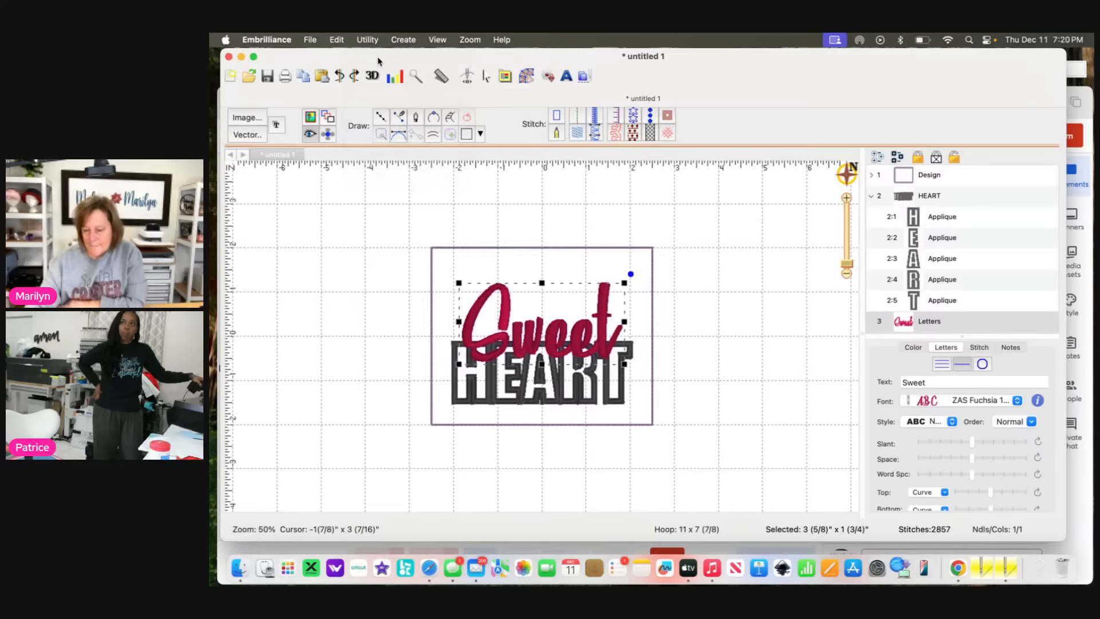
{"action": "key", "text": "Up"}
{"action": "key", "text": "Up"}
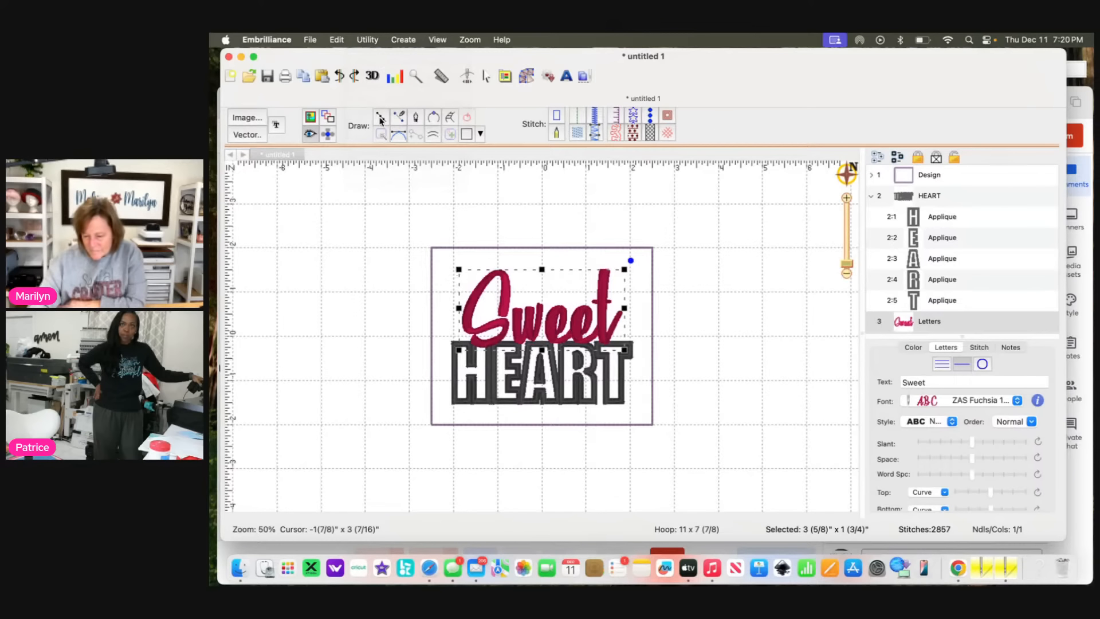
- Select all the HEART applique letters and show their applique border settings
{"action": "left_click", "coordinate": [593, 401]}
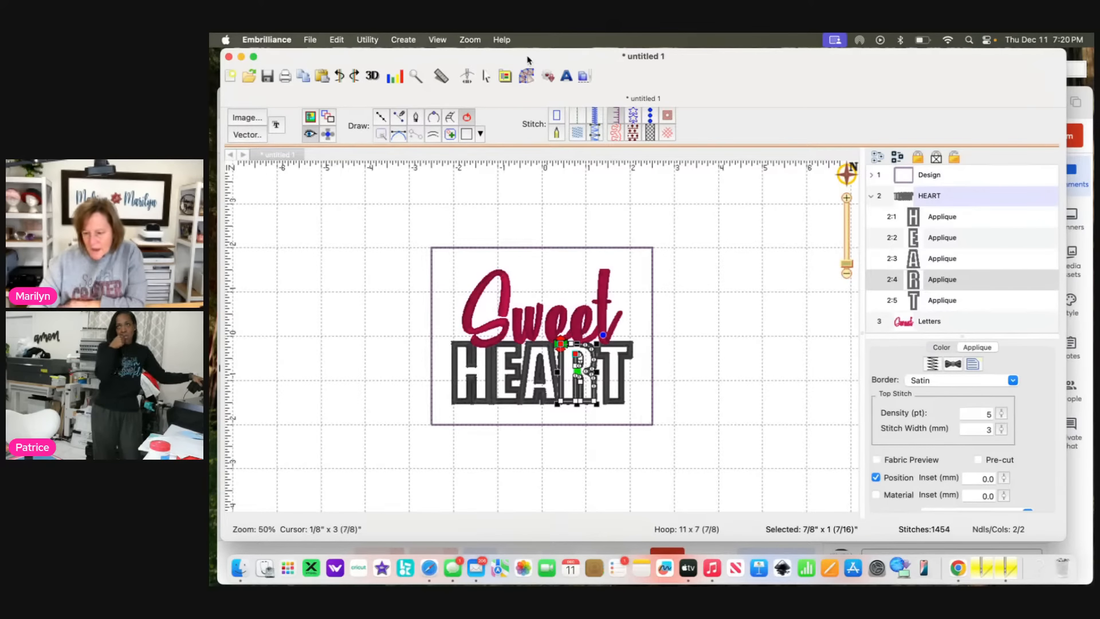
{"action": "left_click", "coordinate": [488, 77]}
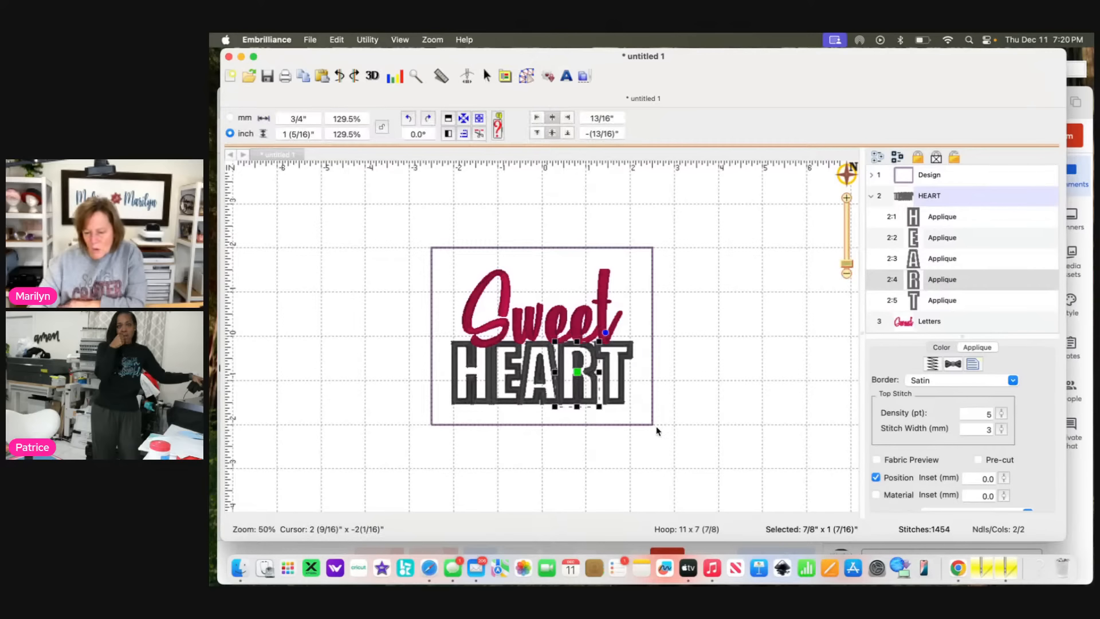
{"action": "mouse_move", "coordinate": [654, 426]}
{"action": "left_mouse_down"}
{"action": "mouse_move", "coordinate": [414, 390]}
{"action": "mouse_move", "coordinate": [405, 328]}
{"action": "left_mouse_up"}
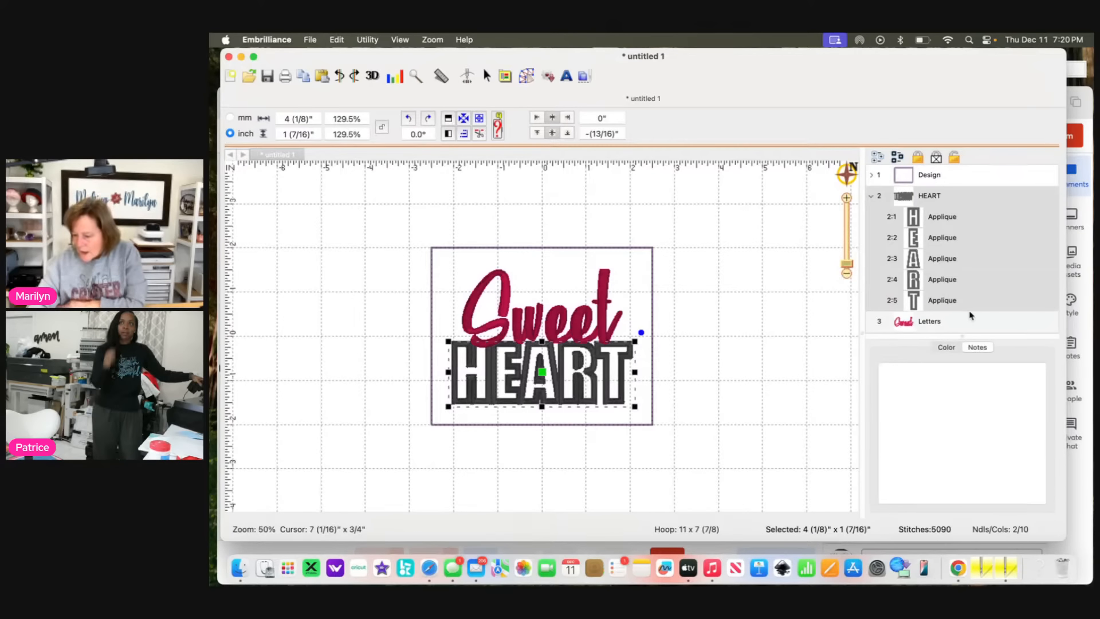
{"action": "left_click", "coordinate": [525, 78]}
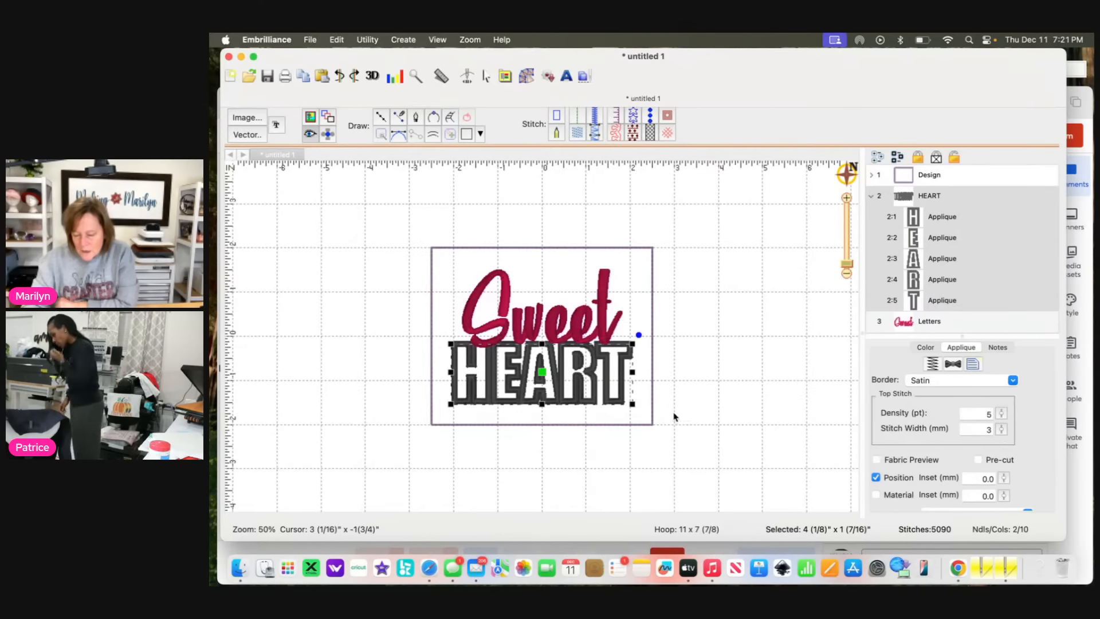
- Widen both running-stitch rectangle outlines to 5 1/2 inches, keeping their height unchanged
{"action": "left_click", "coordinate": [652, 391]}
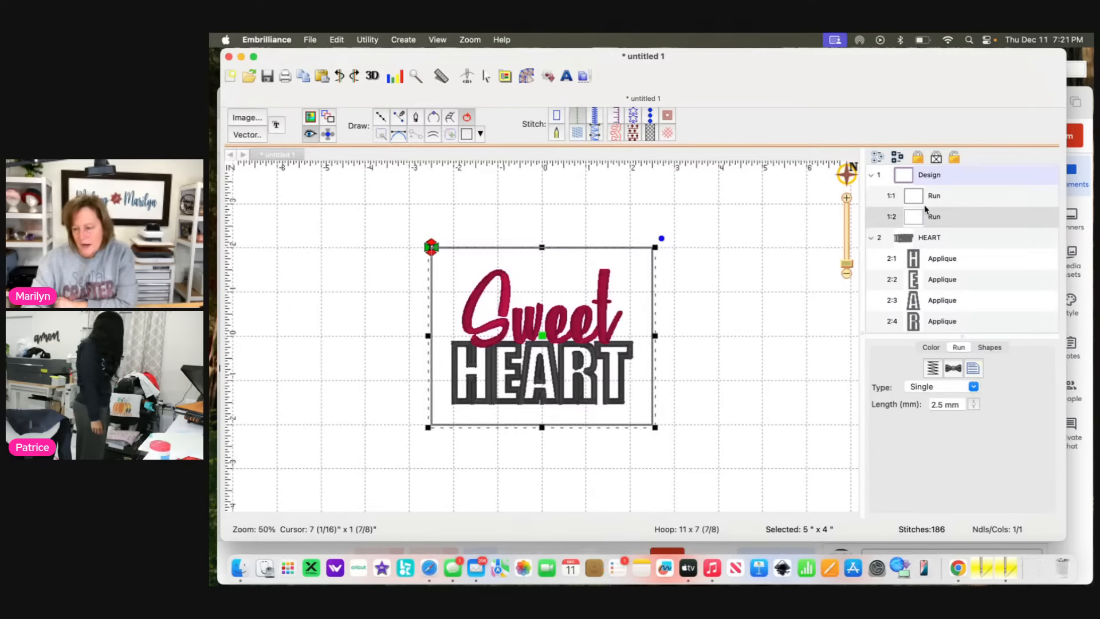
{"action": "left_click", "coordinate": [936, 173]}
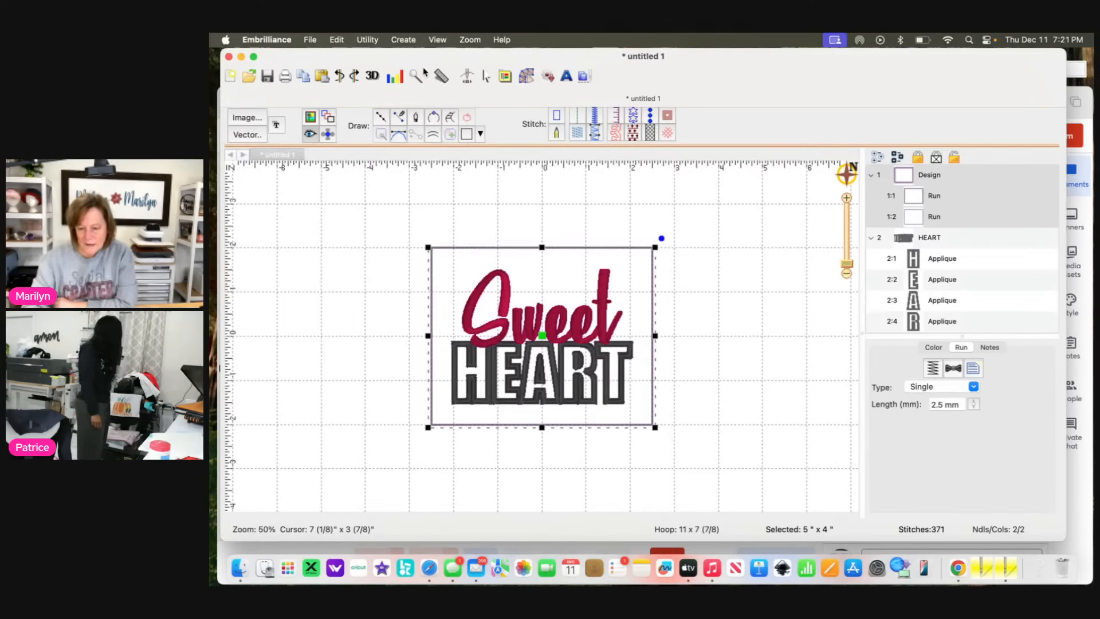
{"action": "left_click", "coordinate": [487, 77]}
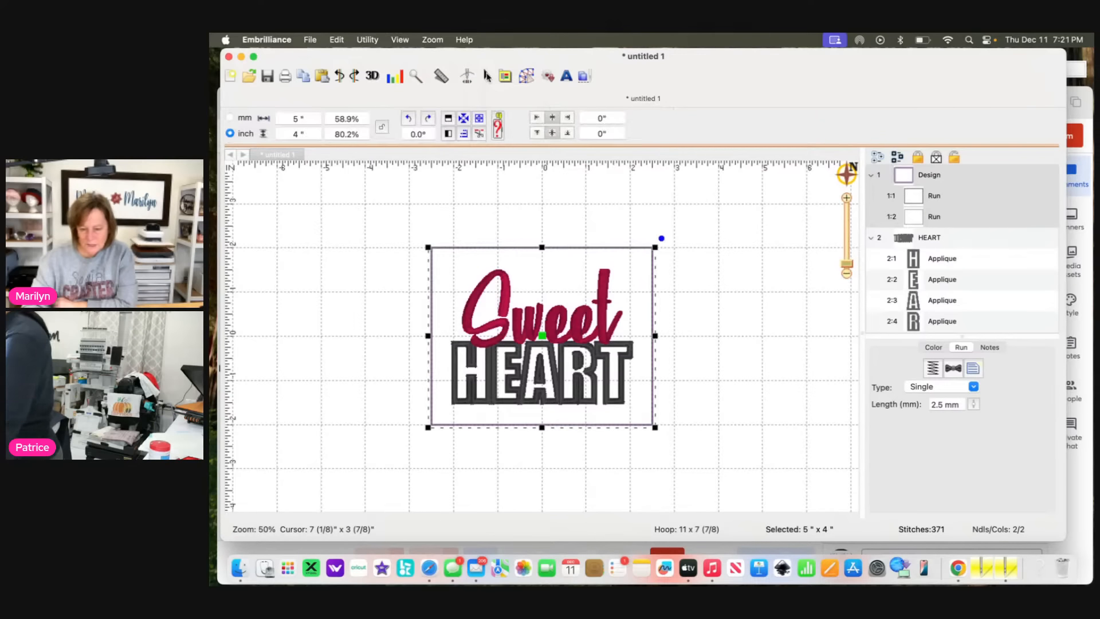
{"action": "left_click", "coordinate": [316, 118]}
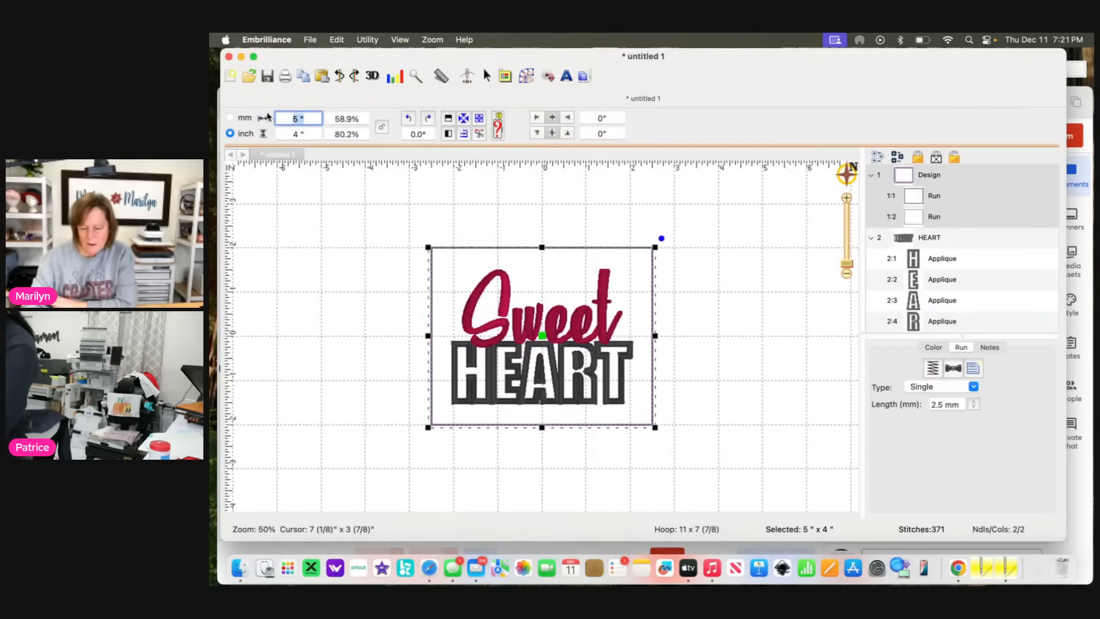
{"action": "type", "text": "5.5"}
{"action": "key", "text": "Return"}
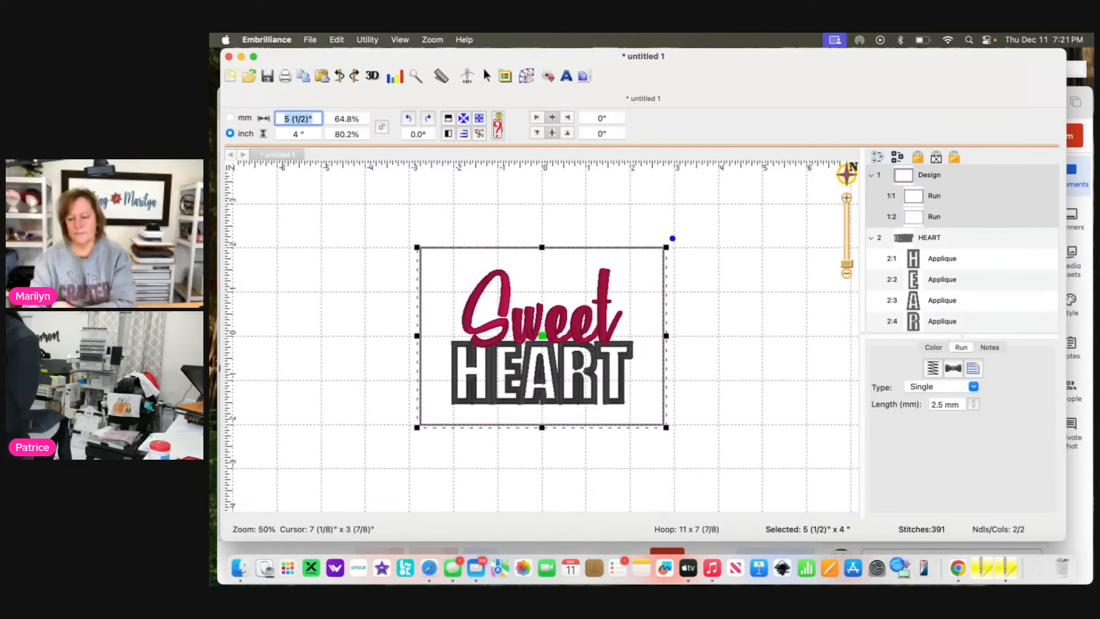
{"action": "left_click", "coordinate": [367, 41]}
{"action": "left_click", "coordinate": [368, 59]}
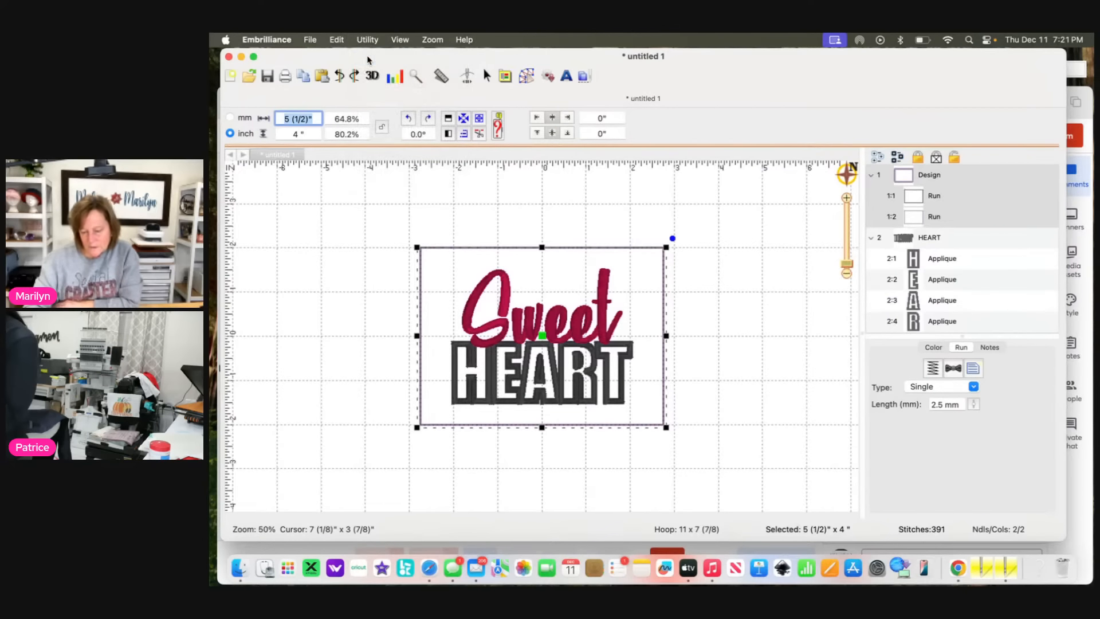
{"action": "left_click", "coordinate": [737, 325]}
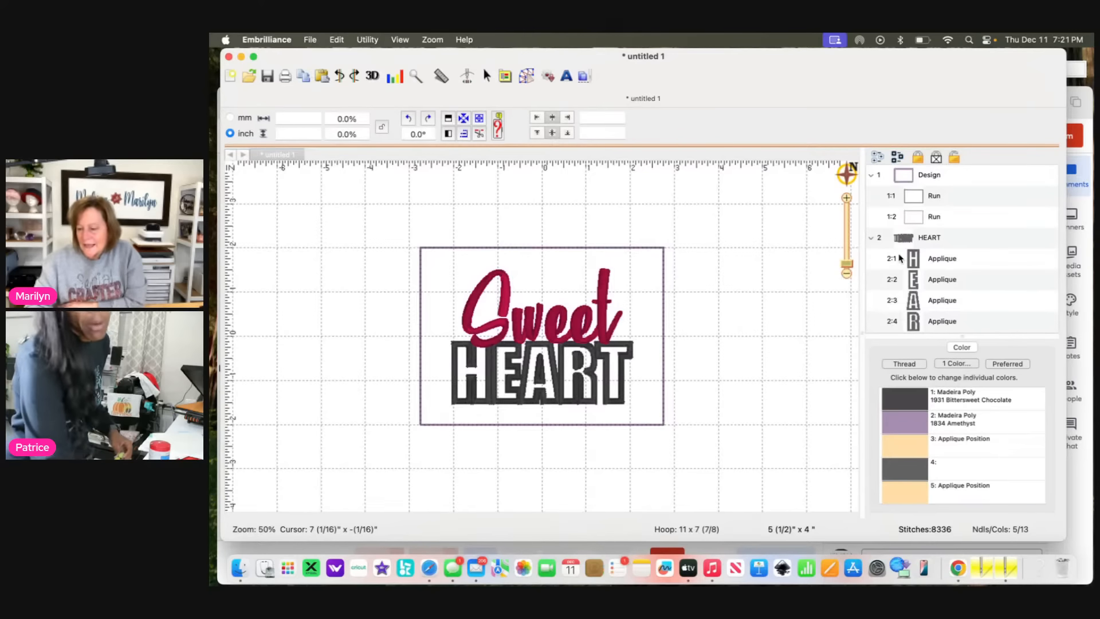
- Nudge the letter T of HEART right to a horizontal position of 1 11/16 inches
{"action": "left_click", "coordinate": [918, 240]}
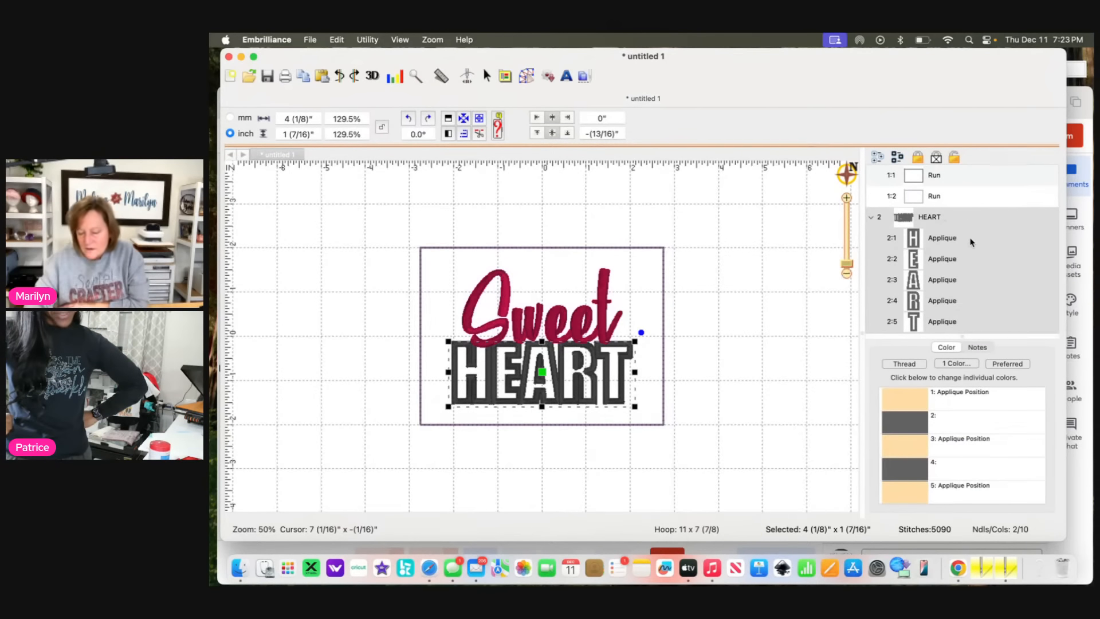
{"action": "left_click", "coordinate": [719, 393]}
{"action": "left_click", "coordinate": [621, 401]}
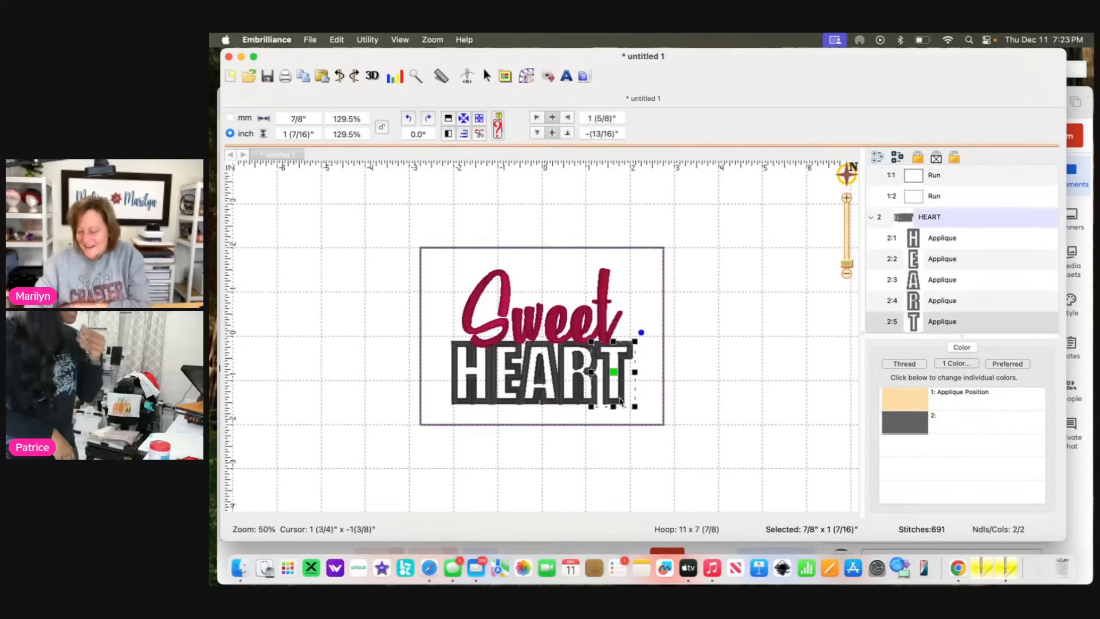
{"action": "left_click_drag", "start_coordinate": [620, 401], "coordinate": [622, 401]}
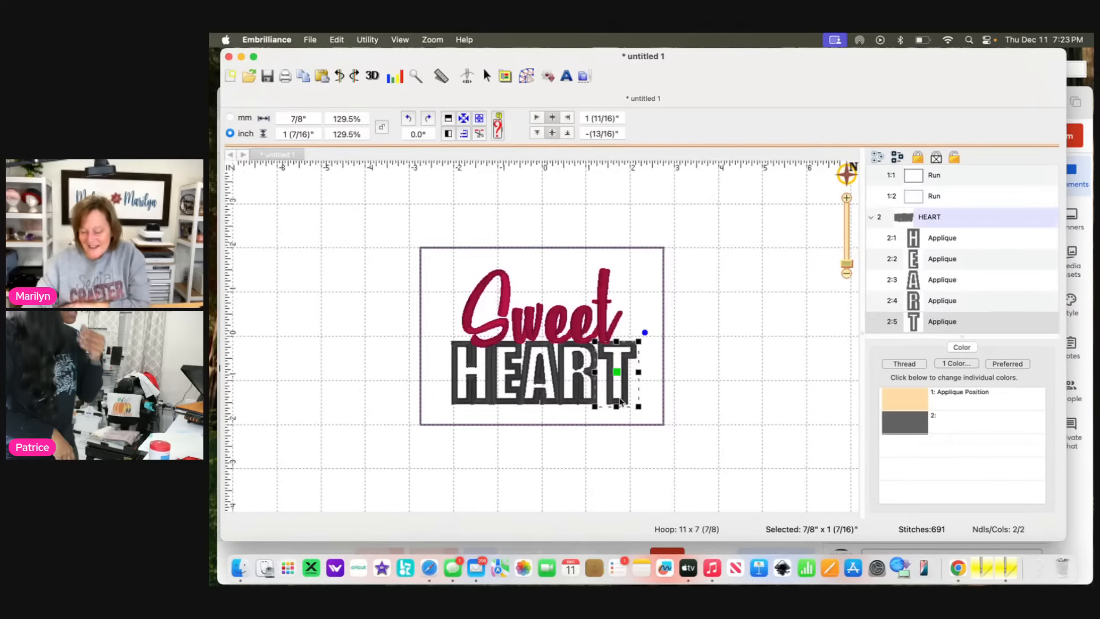
- Nudge the letters H, E and A of HEART together left to a horizontal position of -15/16 inch
{"action": "left_click_drag", "start_coordinate": [568, 421], "coordinate": [398, 339]}
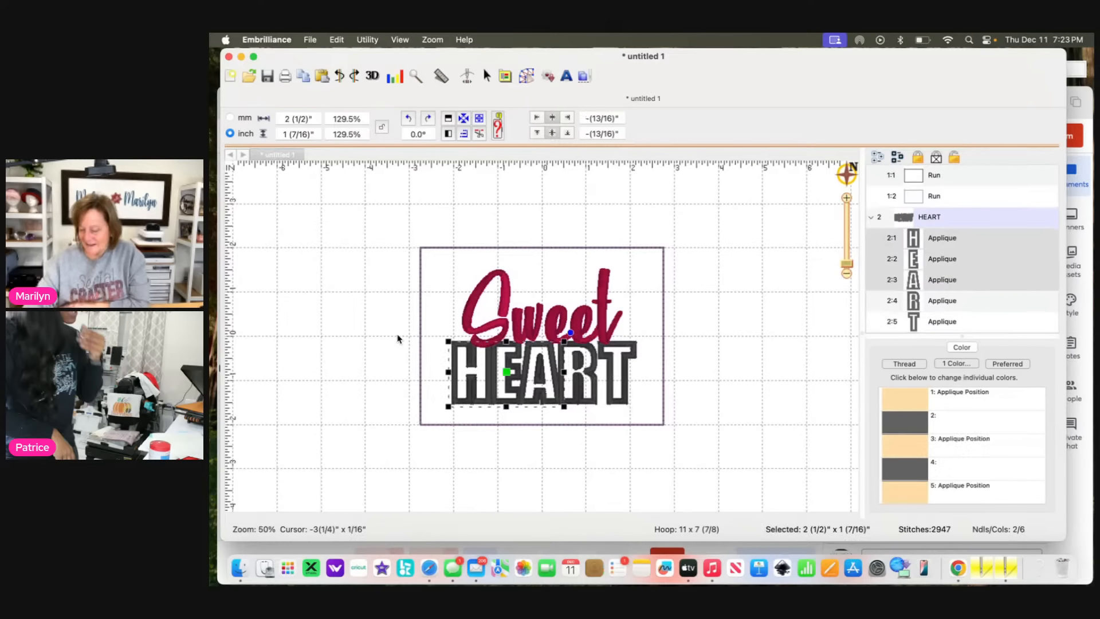
{"action": "key", "text": "Left"}
{"action": "key", "text": "Left"}
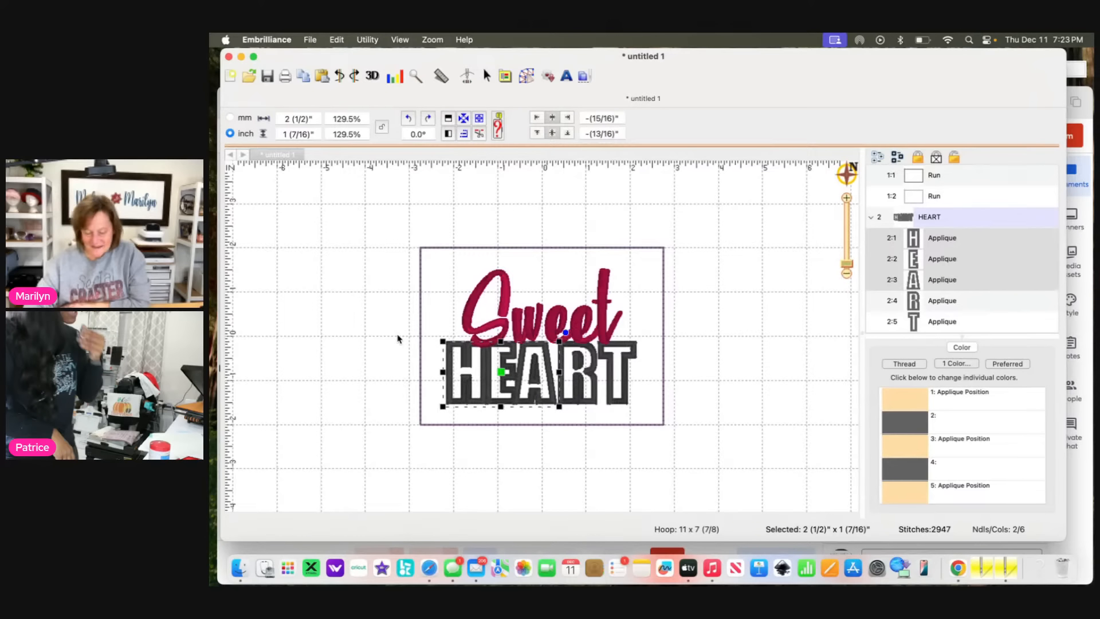
{"action": "left_click", "coordinate": [401, 432]}
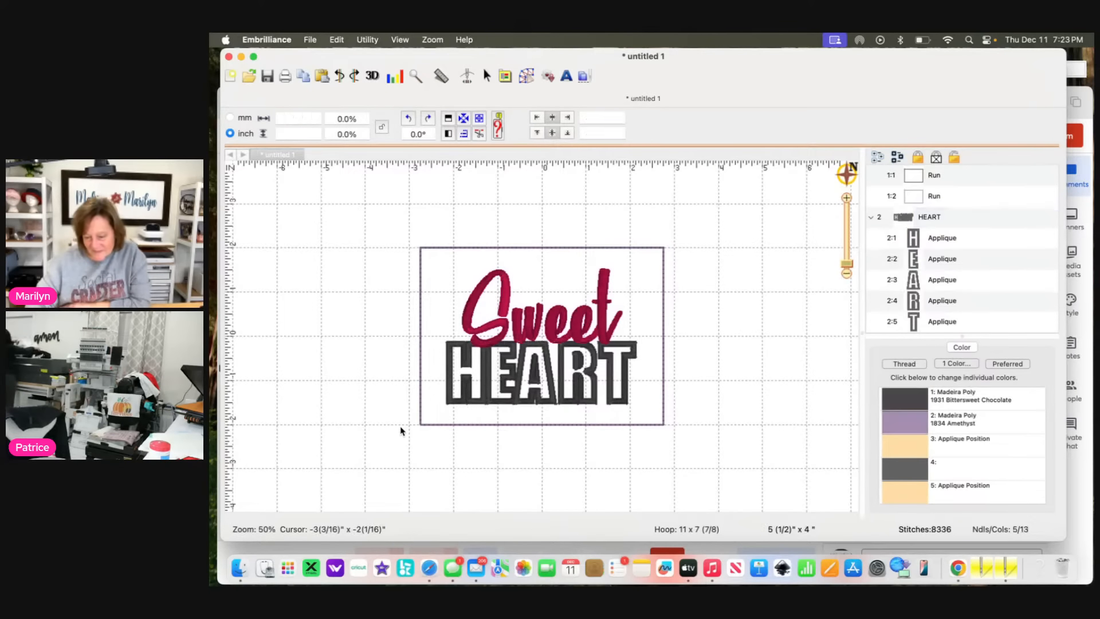
- Nudge the letters H and E of HEART together left to a horizontal position of -1 1/2 inches
{"action": "left_click_drag", "start_coordinate": [411, 312], "coordinate": [447, 415]}
{"action": "left_click_drag", "start_coordinate": [526, 486], "coordinate": [529, 487]}
{"action": "key", "text": "Left"}
{"action": "key", "text": "Left"}
{"action": "key", "text": "Left"}
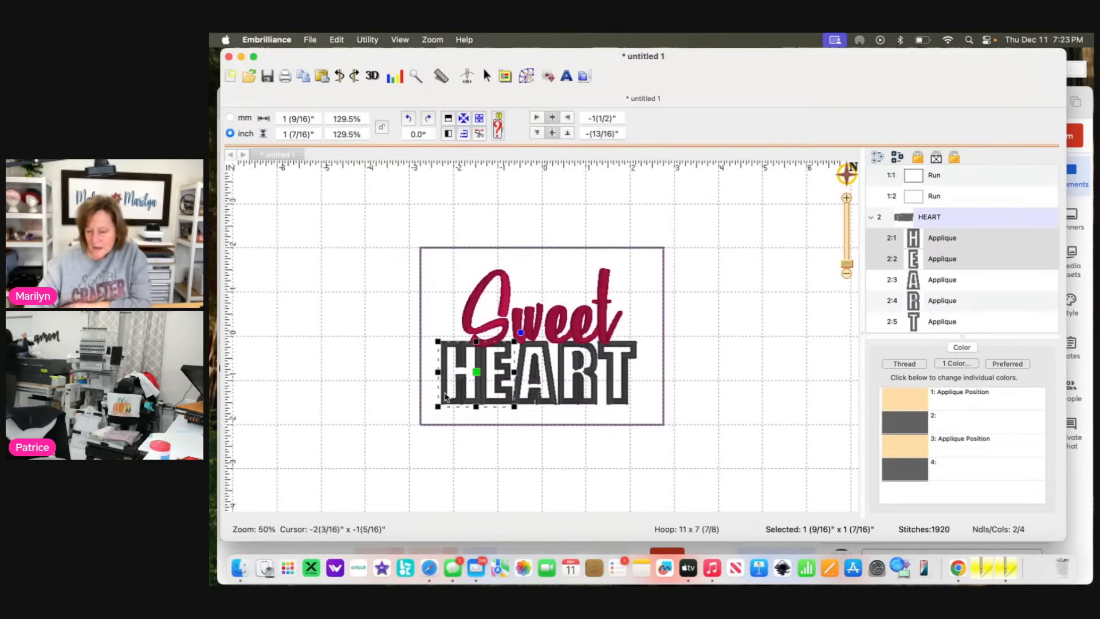
{"action": "key", "text": "Left"}
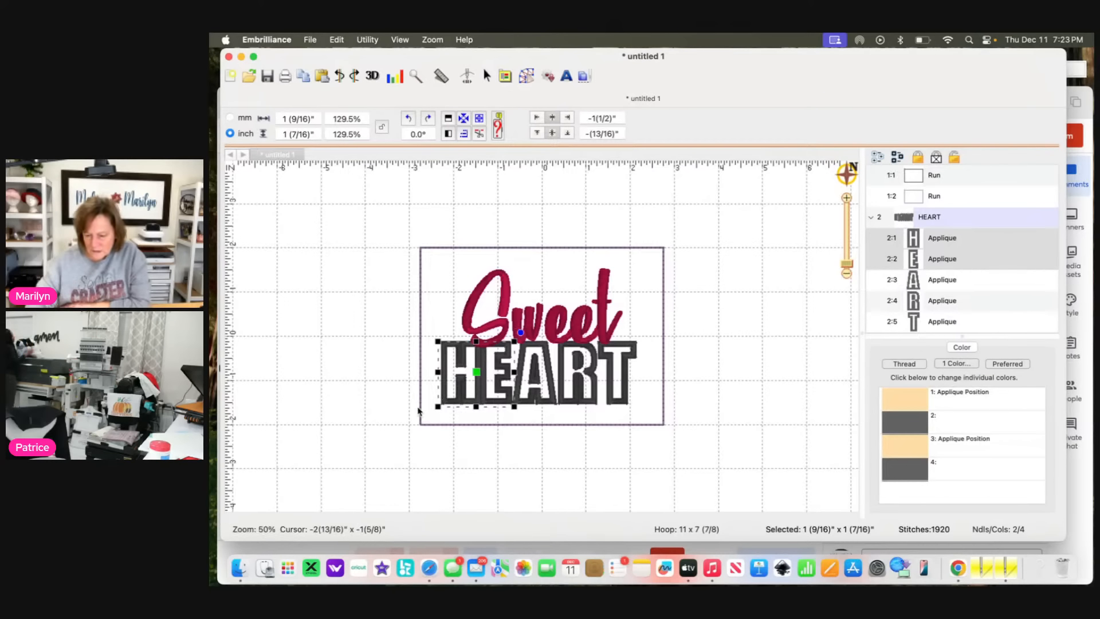
- Nudge only the letter H of HEART left to a horizontal position of -1 15/16 inches
{"action": "left_click", "coordinate": [405, 361]}
{"action": "left_click", "coordinate": [462, 369]}
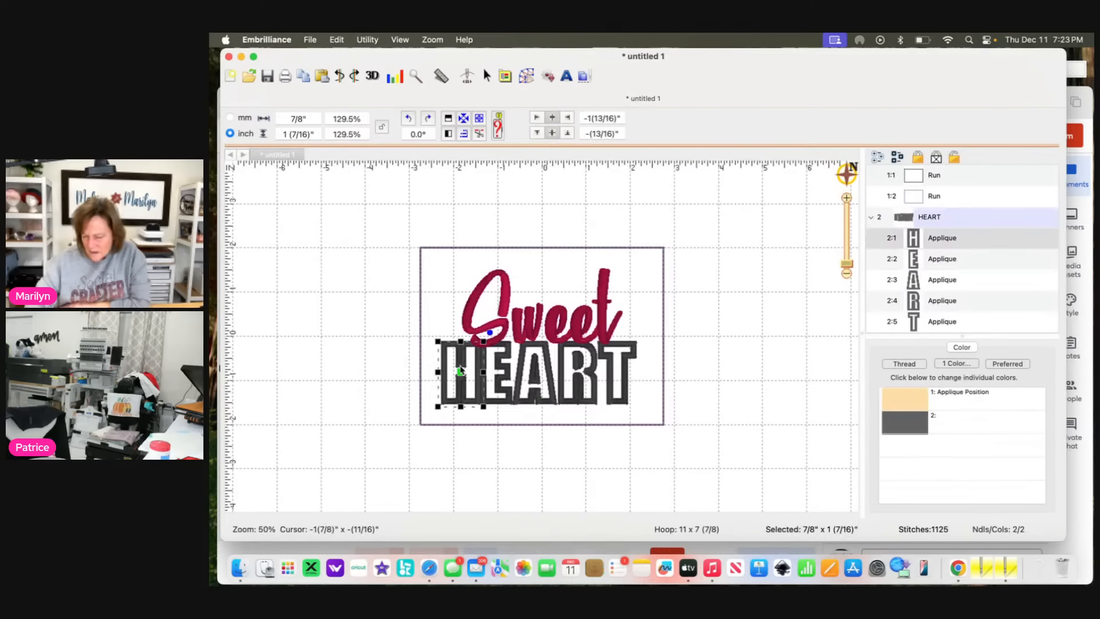
{"action": "key", "text": "Left"}
{"action": "key", "text": "Left"}
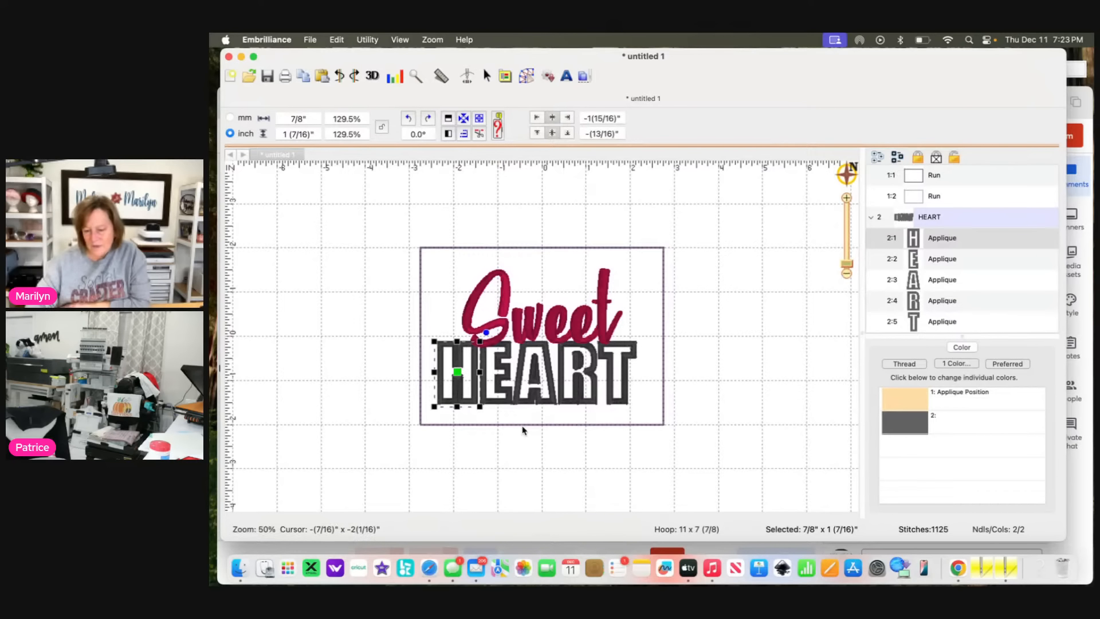
{"action": "left_click_drag", "start_coordinate": [523, 429], "coordinate": [428, 368]}
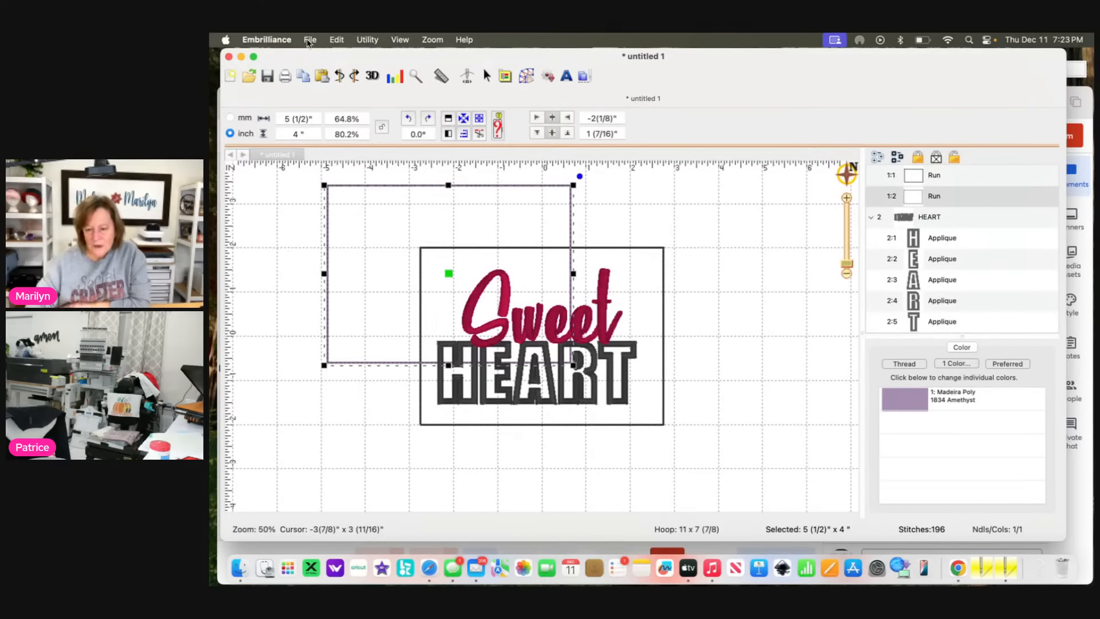
{"action": "left_click", "coordinate": [336, 40]}
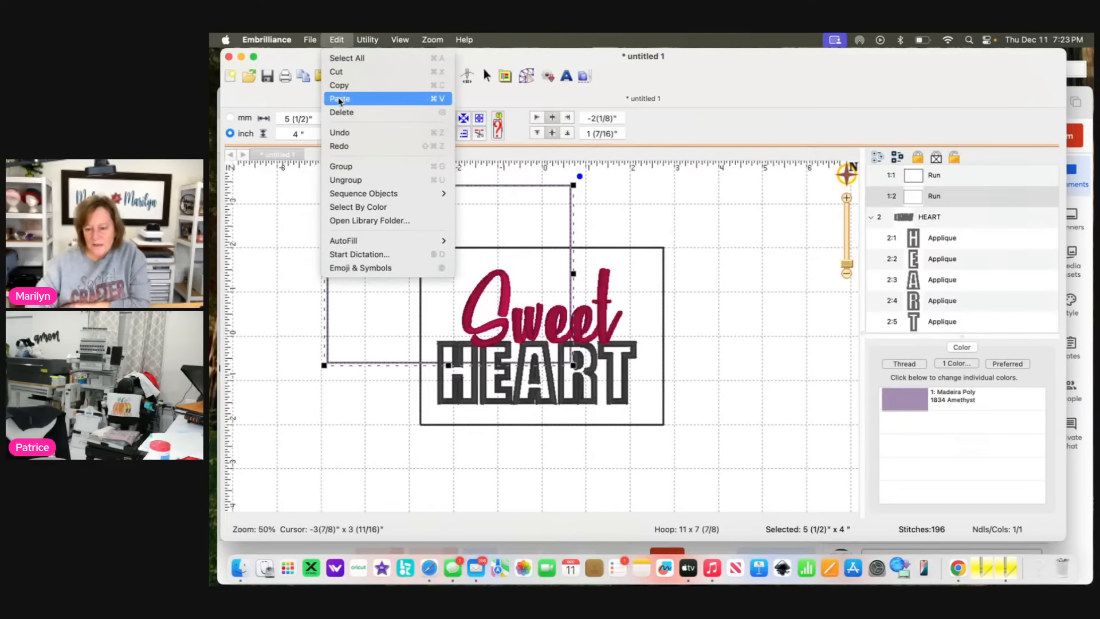
{"action": "left_click", "coordinate": [340, 133]}
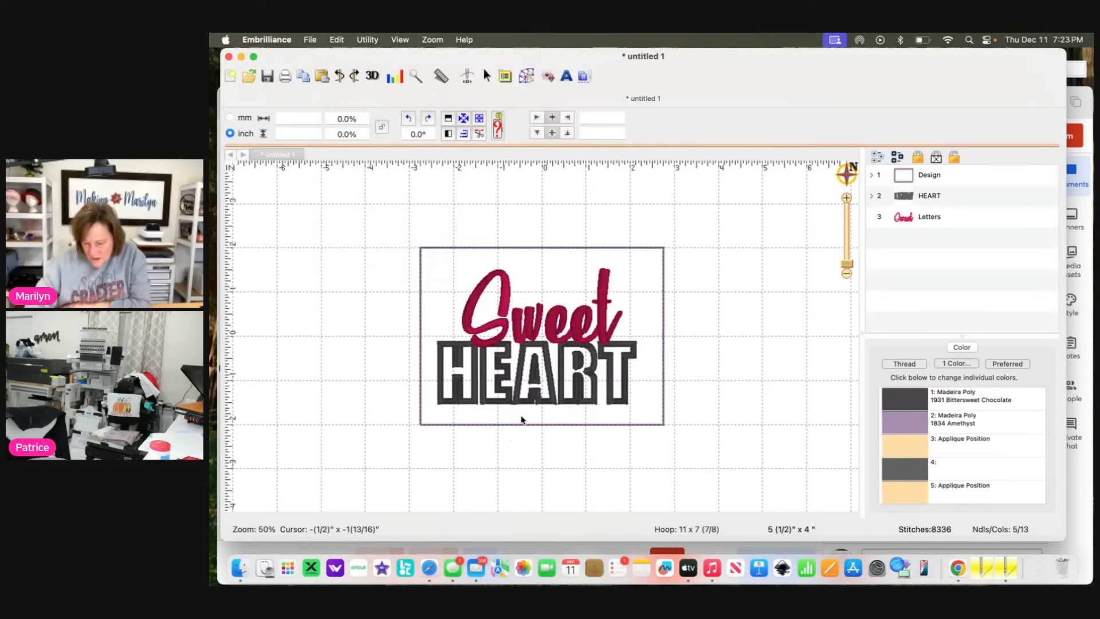
- Nudge the letters H and E of HEART slightly farther left together, away from the A
{"action": "left_click_drag", "start_coordinate": [521, 416], "coordinate": [426, 338]}
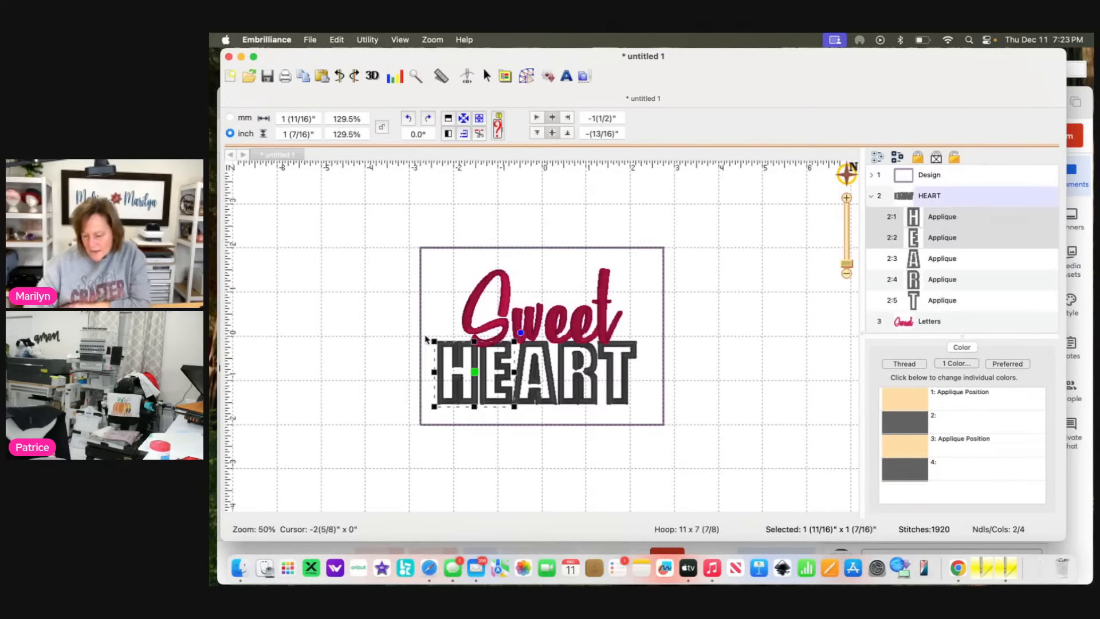
{"action": "left_click", "coordinate": [622, 434]}
- Set the satin border stitch width of all HEART applique letters to 2.5 mm
{"action": "left_click_drag", "start_coordinate": [697, 427], "coordinate": [370, 315]}
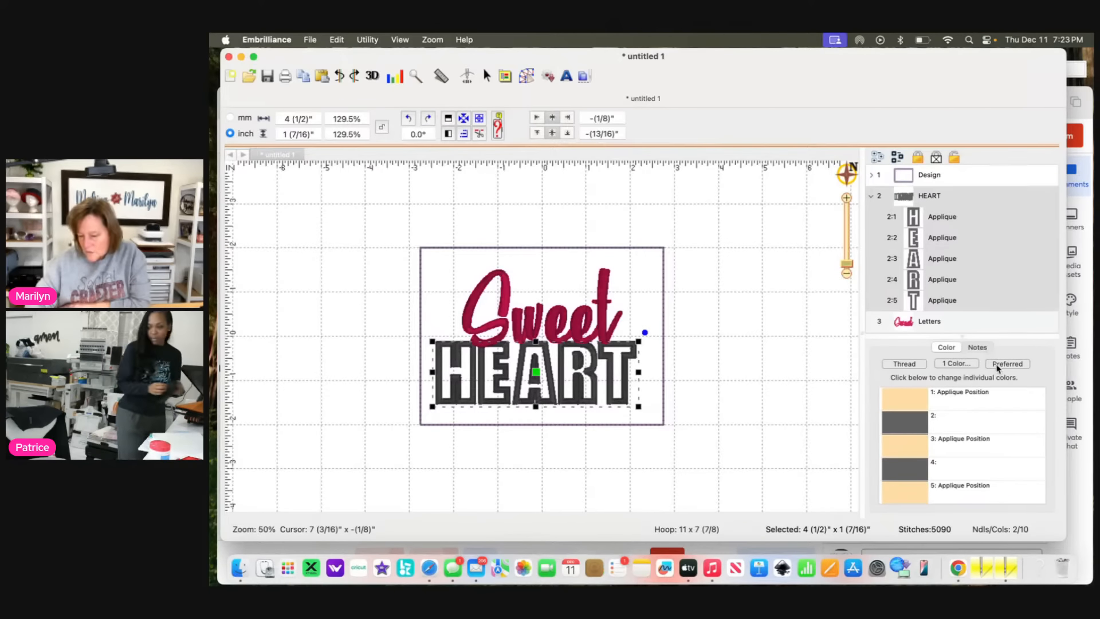
{"action": "left_click", "coordinate": [527, 77]}
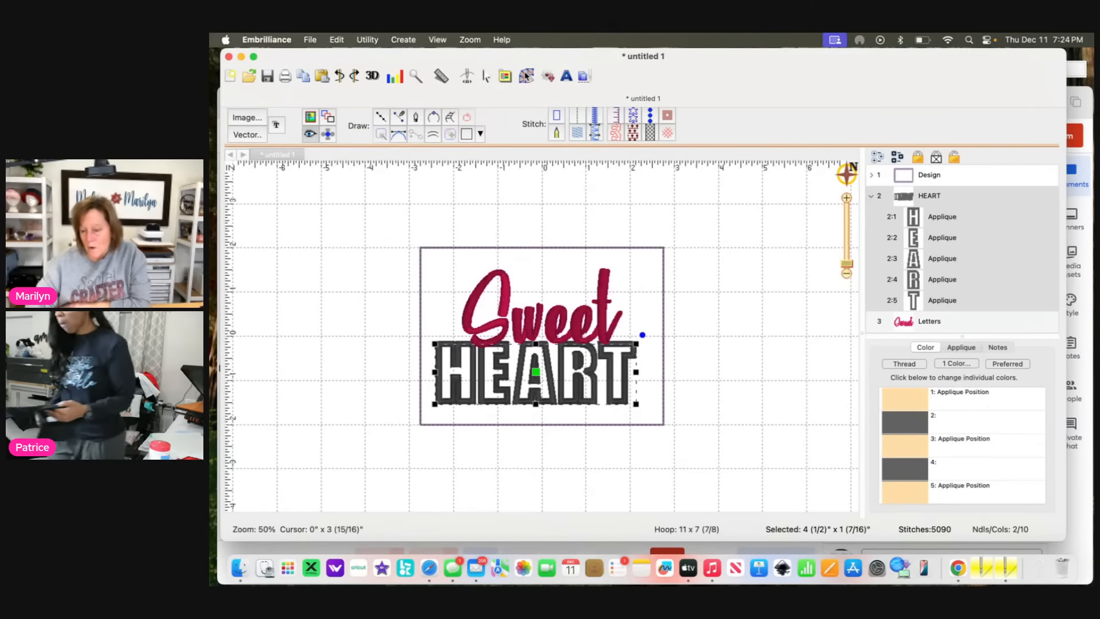
{"action": "left_click", "coordinate": [968, 347]}
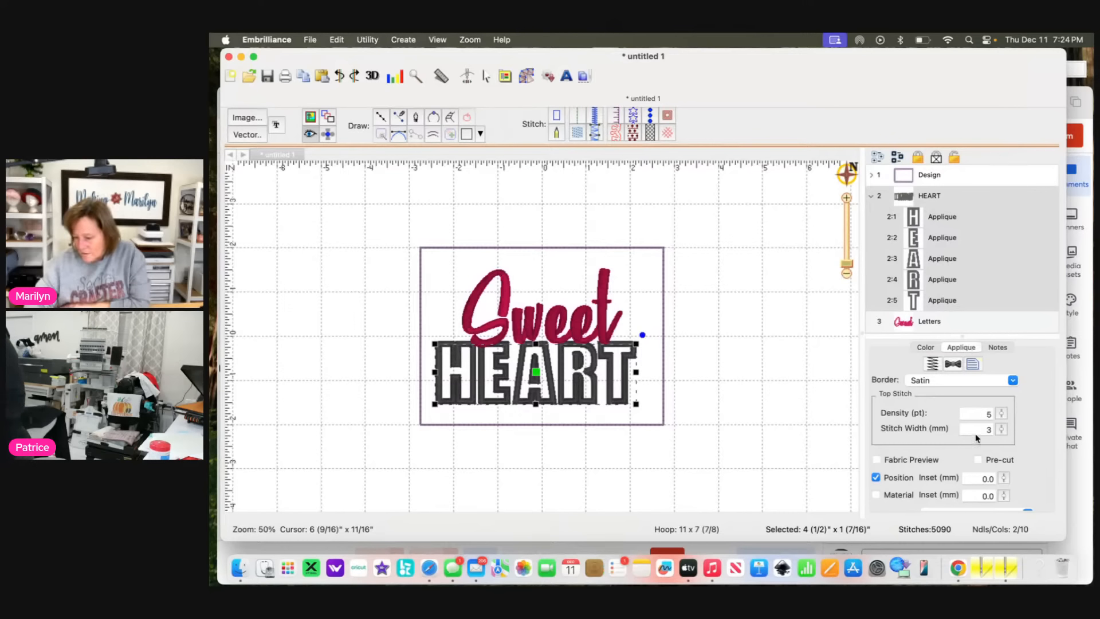
{"action": "left_click_drag", "start_coordinate": [1003, 426], "coordinate": [1006, 426]}
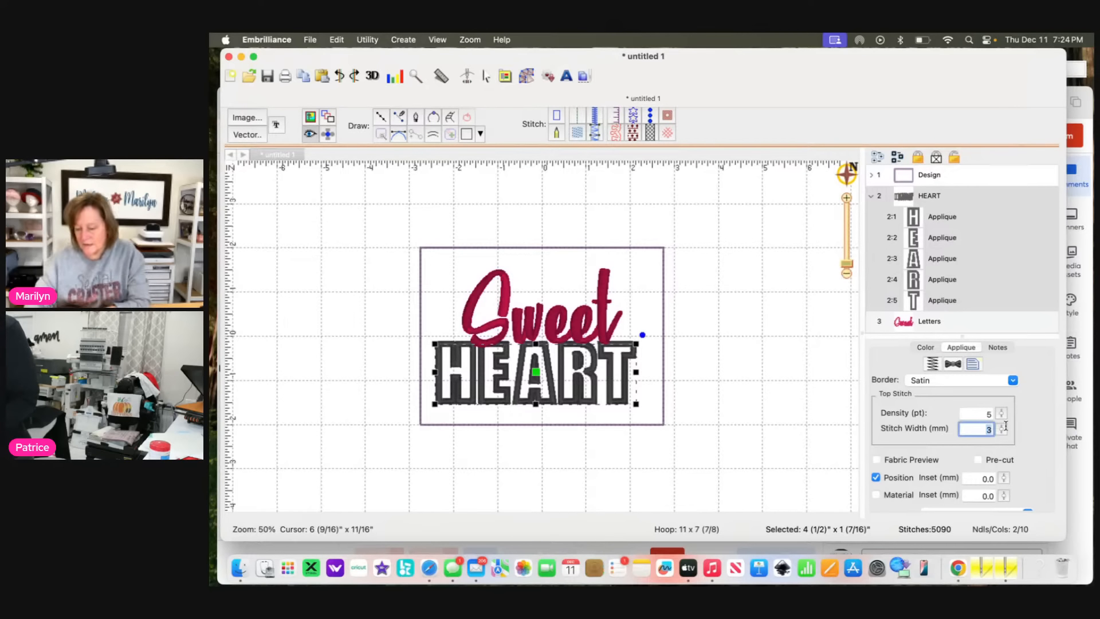
{"action": "type", "text": "2.5"}
{"action": "key", "text": "Return"}
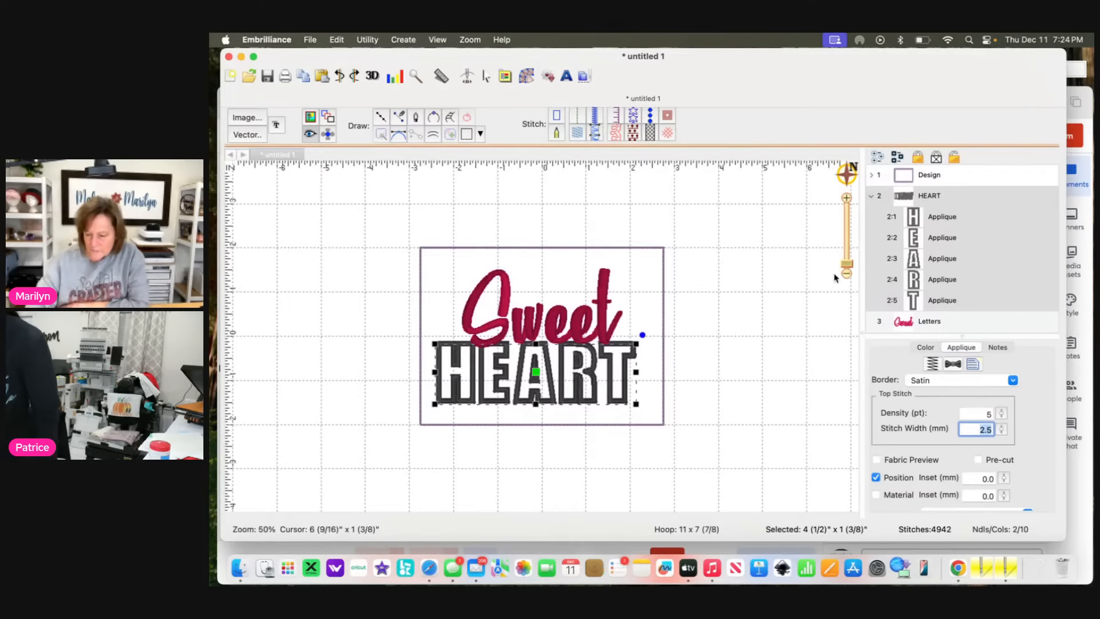
- Examine the satin borders and letter spacing of HEART up close, especially around the R
{"action": "left_click", "coordinate": [848, 265]}
{"action": "left_click_drag", "start_coordinate": [848, 266], "coordinate": [848, 263]}
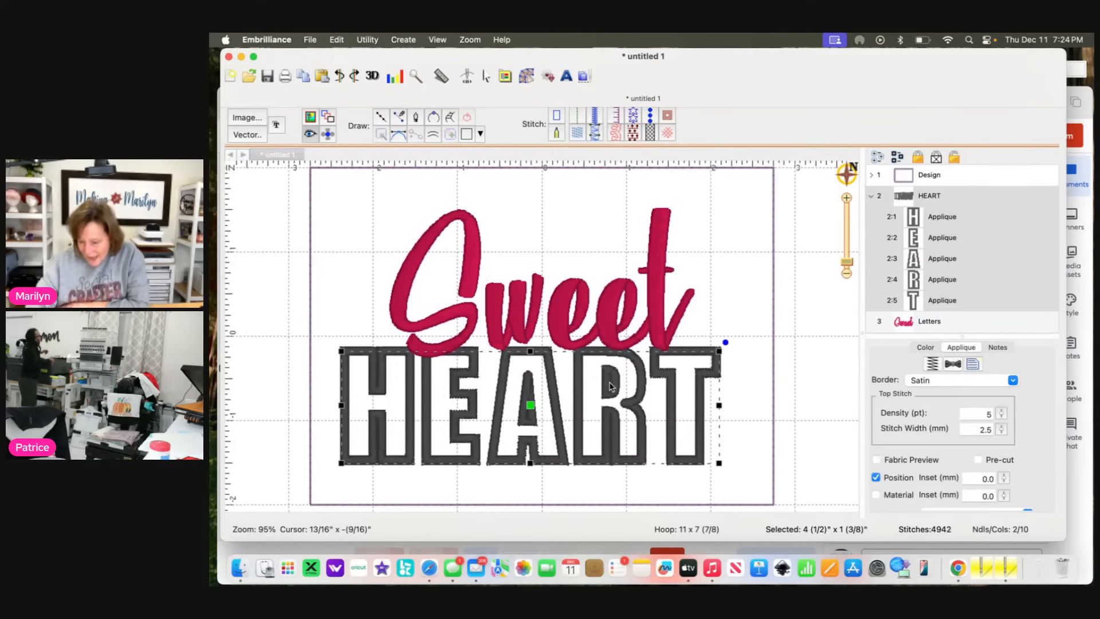
{"action": "left_click", "coordinate": [749, 393]}
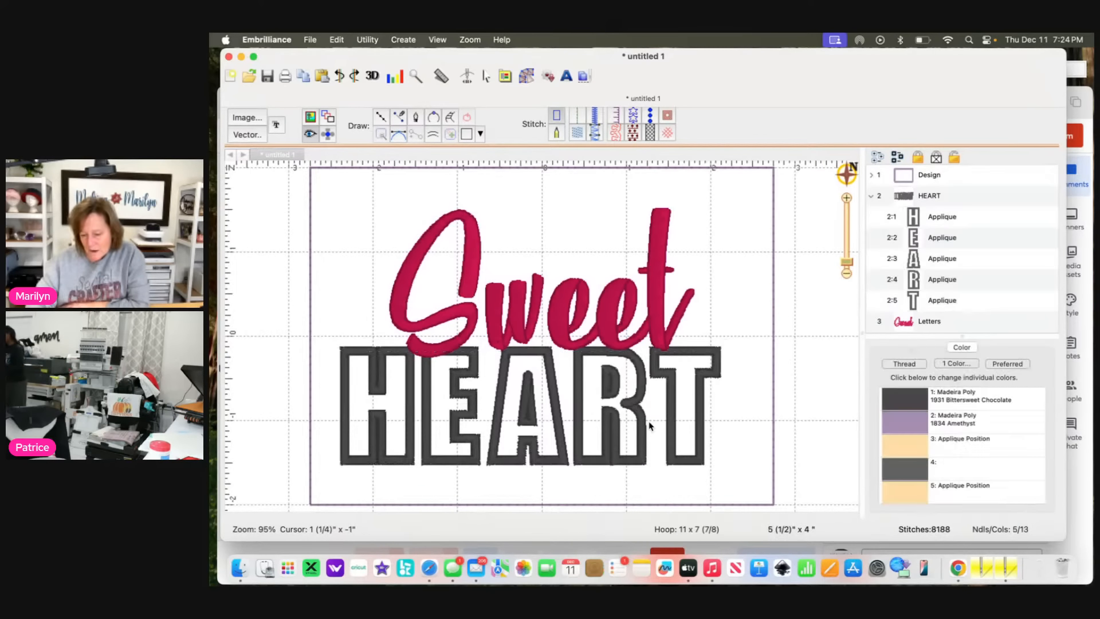
{"action": "left_click", "coordinate": [641, 446]}
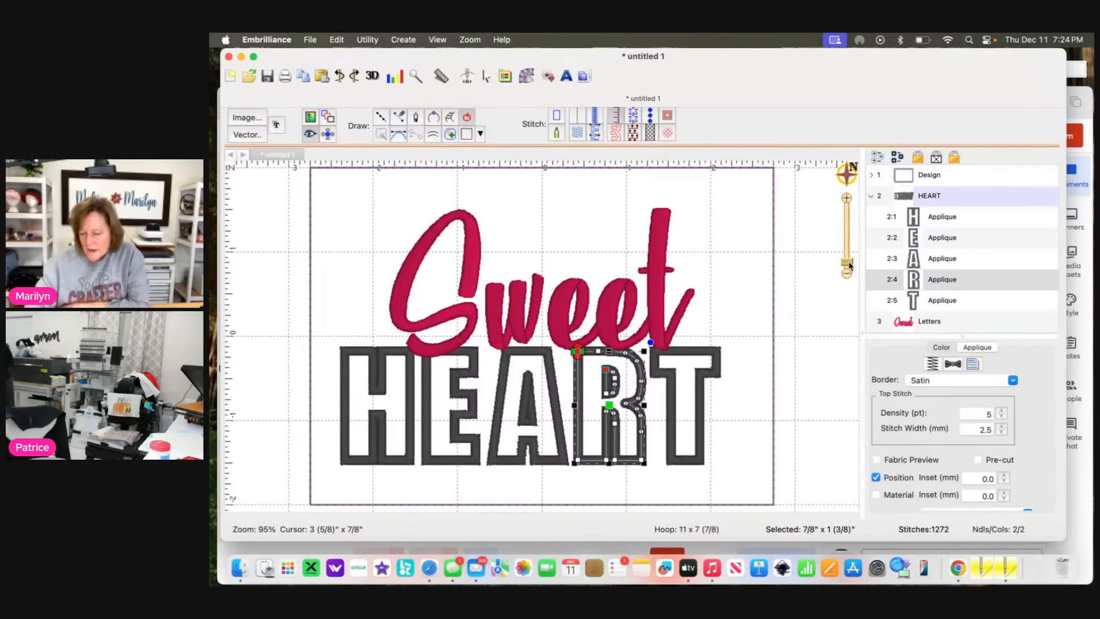
{"action": "left_click_drag", "start_coordinate": [849, 264], "coordinate": [849, 261]}
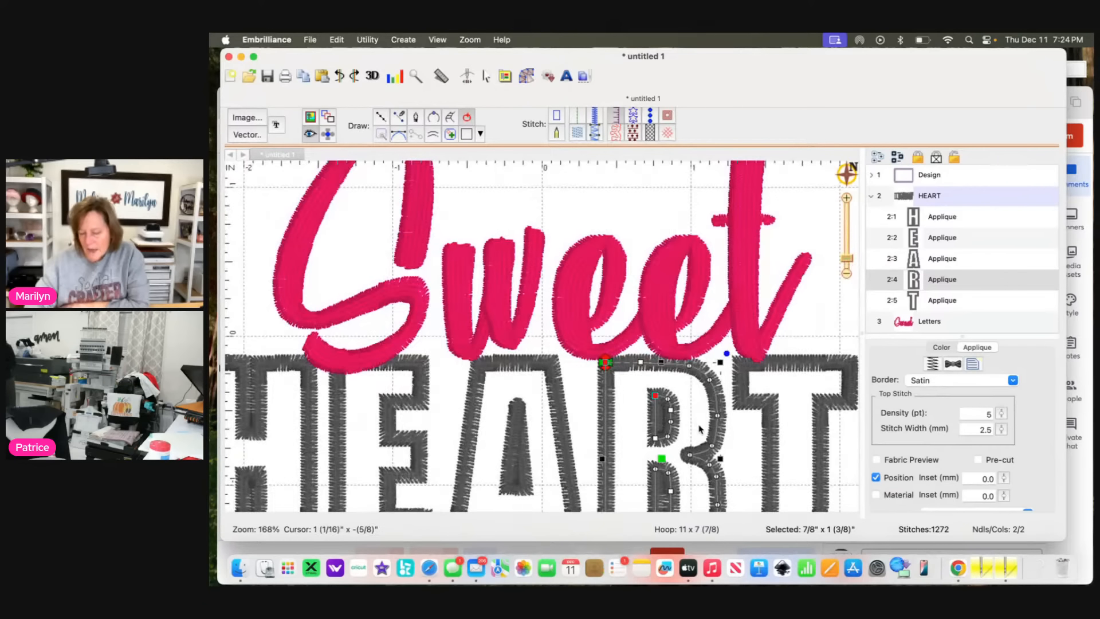
{"action": "left_click", "coordinate": [694, 383]}
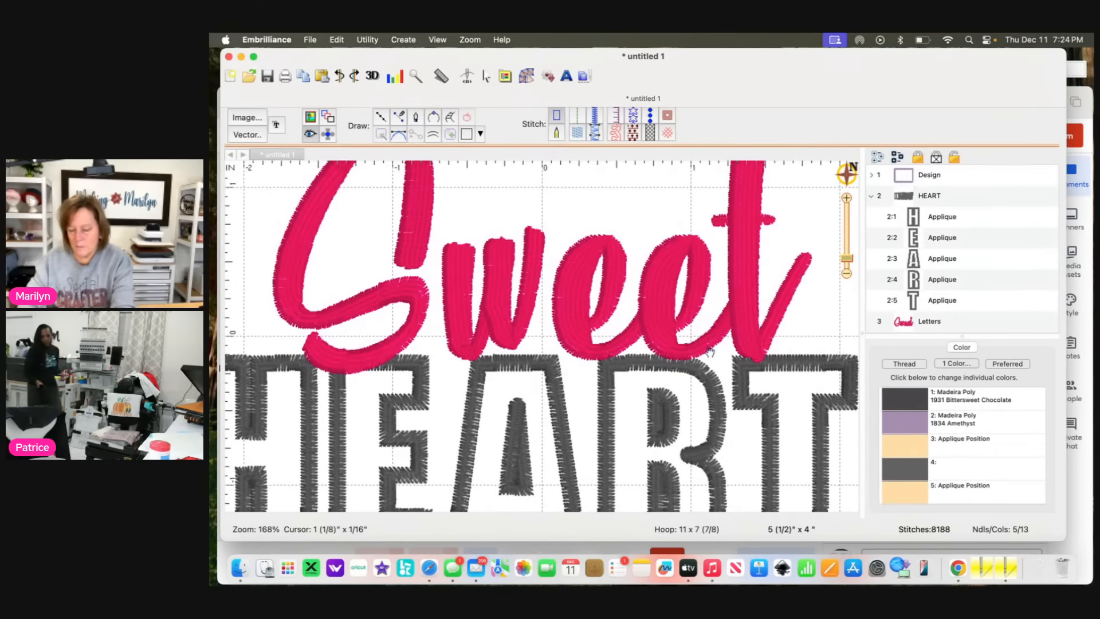
- Move the inner nodes nearest the R's stem slightly left, widening its counter and leg gap between the satin borders
{"action": "scroll", "coordinate": [710, 351], "scroll_direction": "down", "scroll_amount": 5}
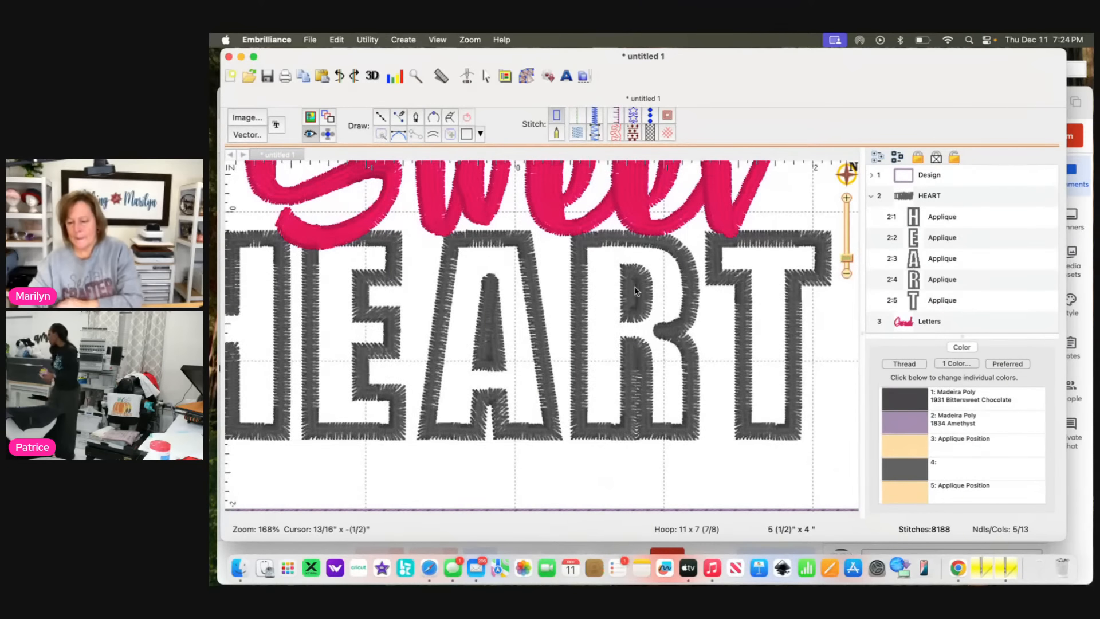
{"action": "left_click", "coordinate": [636, 292]}
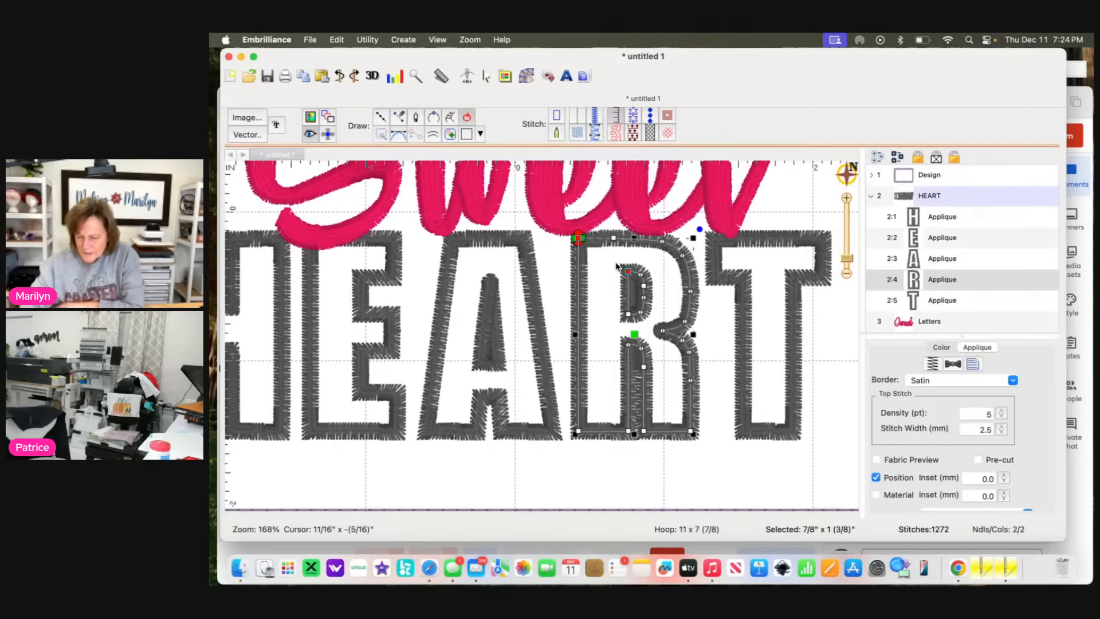
{"action": "mouse_move", "coordinate": [616, 263]}
{"action": "left_mouse_down"}
{"action": "mouse_move", "coordinate": [614, 364]}
{"action": "mouse_move", "coordinate": [634, 446]}
{"action": "mouse_move", "coordinate": [629, 259]}
{"action": "left_mouse_up"}
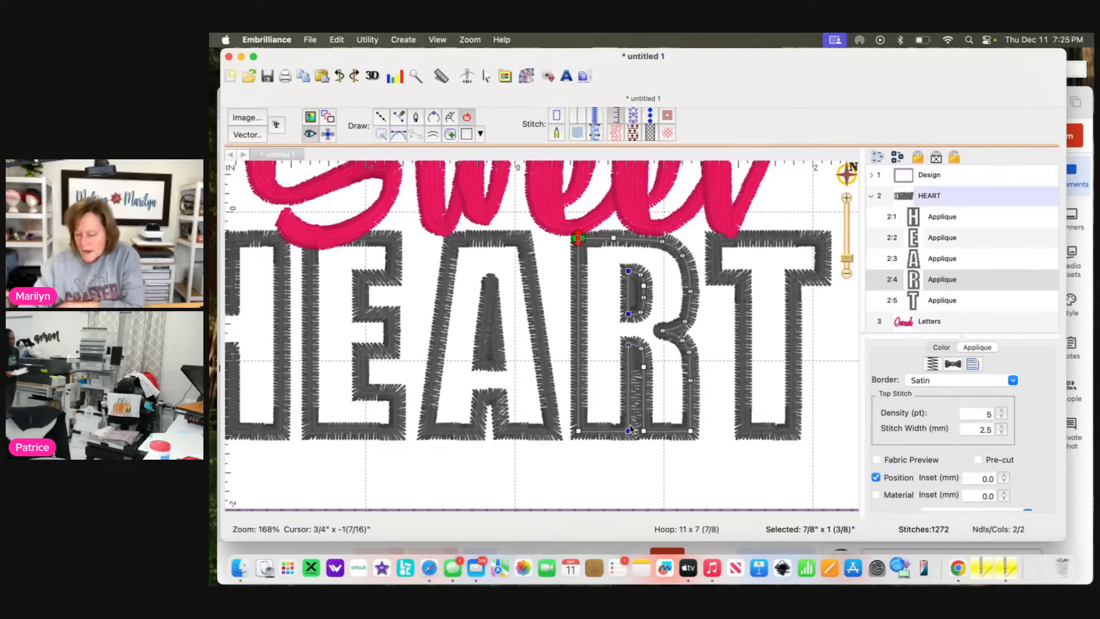
{"action": "key", "text": "Left"}
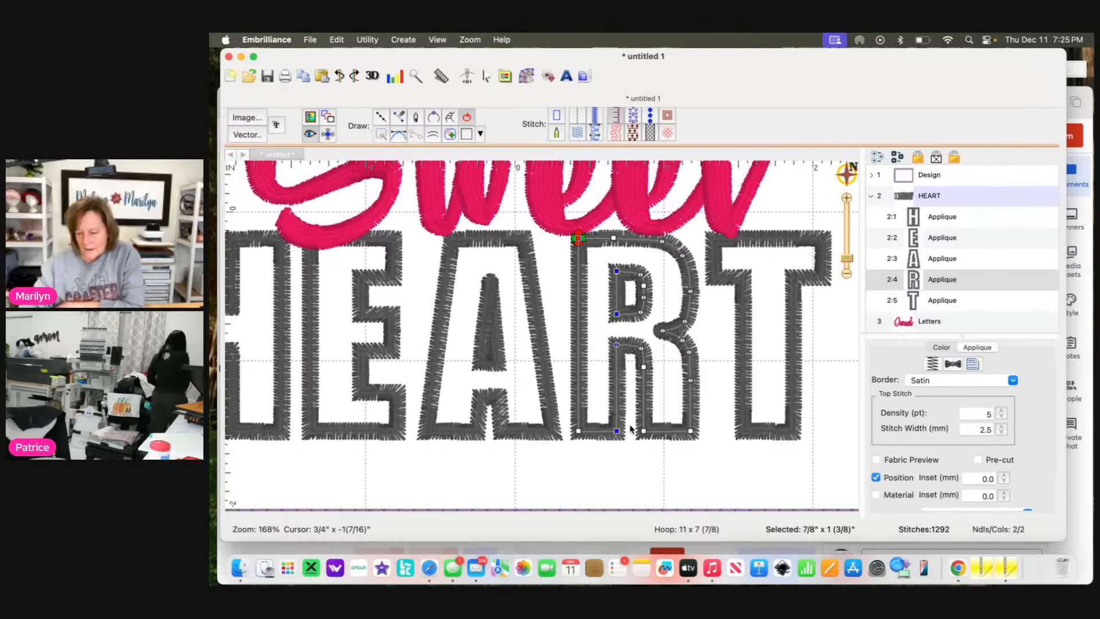
{"action": "key", "text": "Right"}
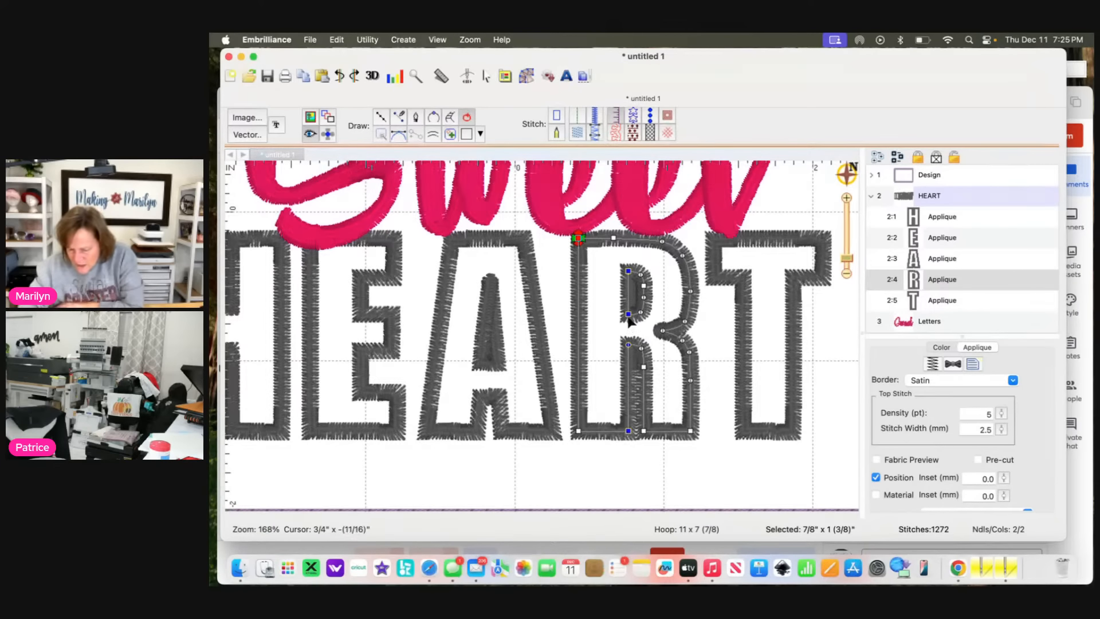
{"action": "left_click_drag", "start_coordinate": [629, 315], "coordinate": [625, 319]}
{"action": "left_click", "coordinate": [669, 494]}
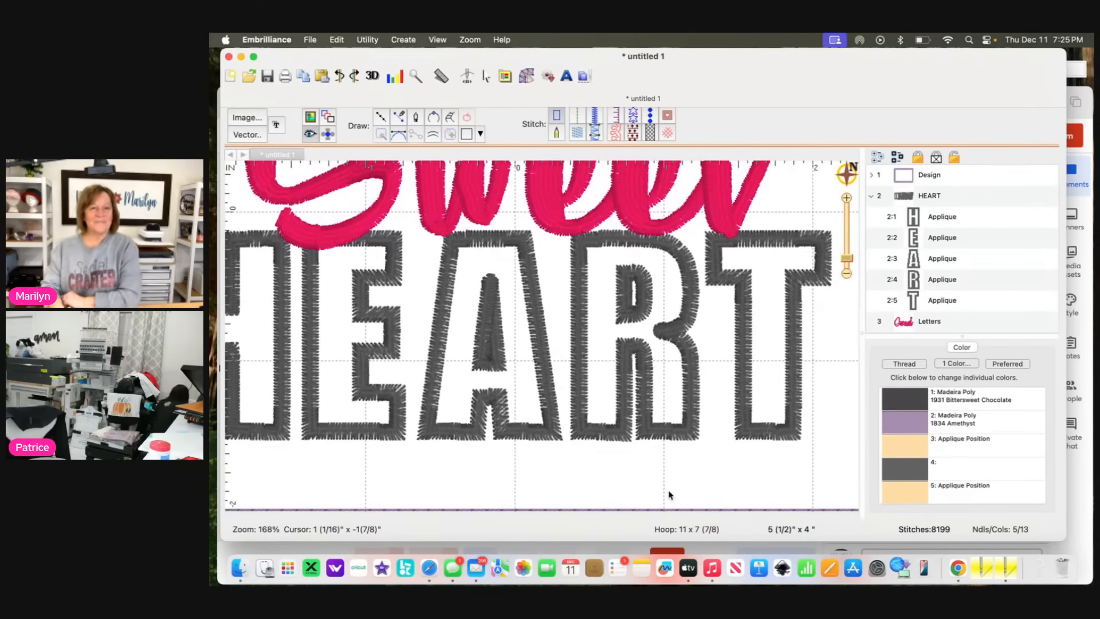
- Widen the inner triangle of the A by moving its two bottom corner nodes slightly outward
{"action": "left_click", "coordinate": [492, 371]}
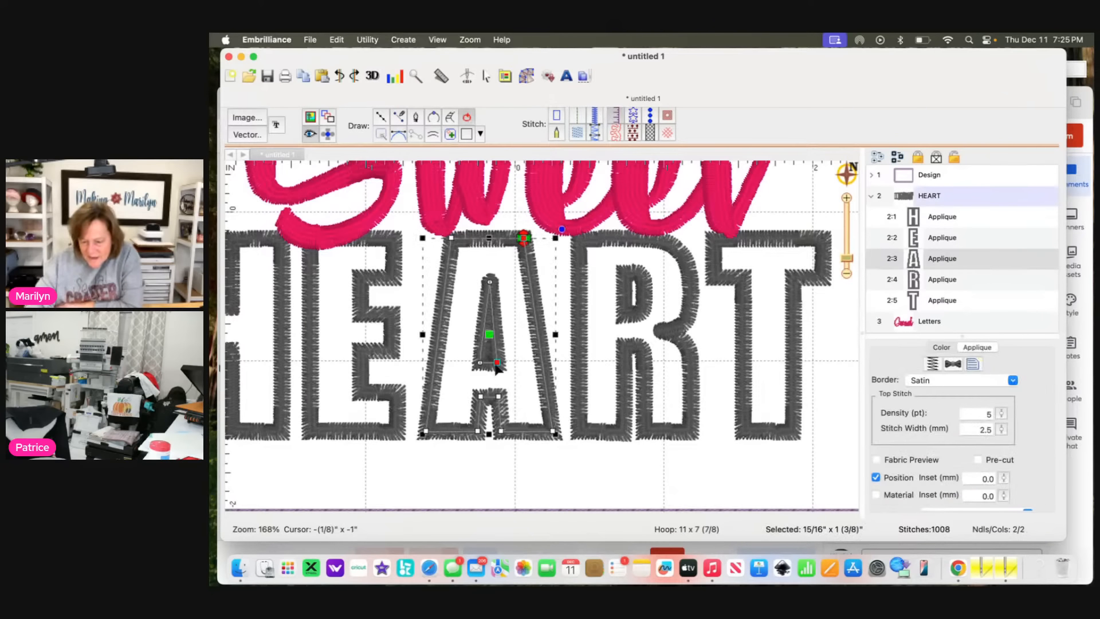
{"action": "left_click", "coordinate": [498, 363]}
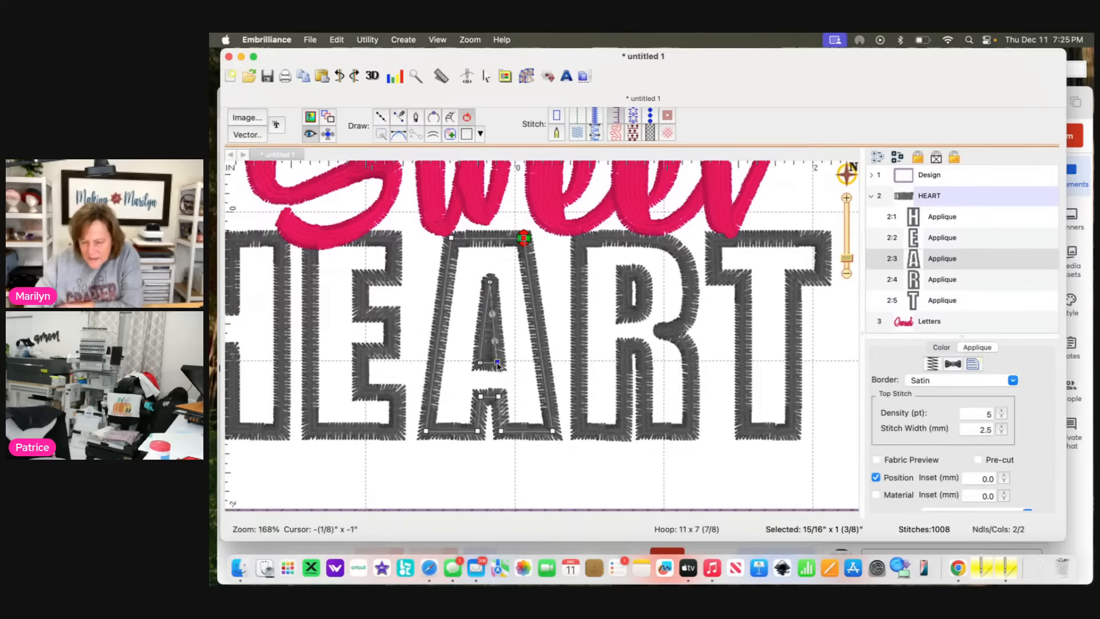
{"action": "left_click_drag", "start_coordinate": [497, 363], "coordinate": [479, 366]}
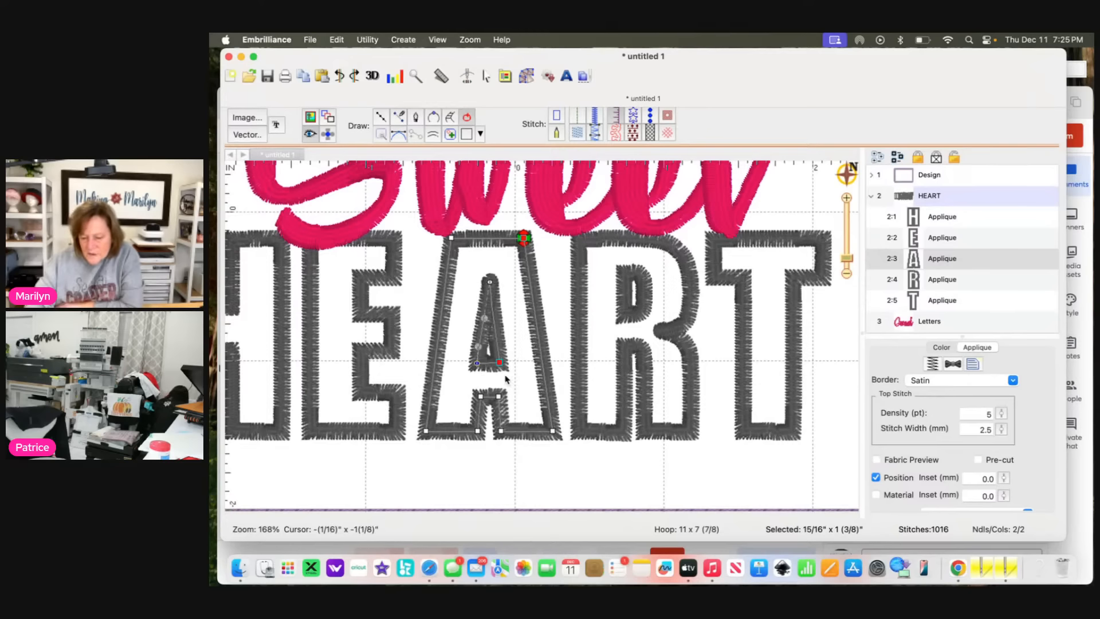
{"action": "left_click_drag", "start_coordinate": [501, 368], "coordinate": [503, 365]}
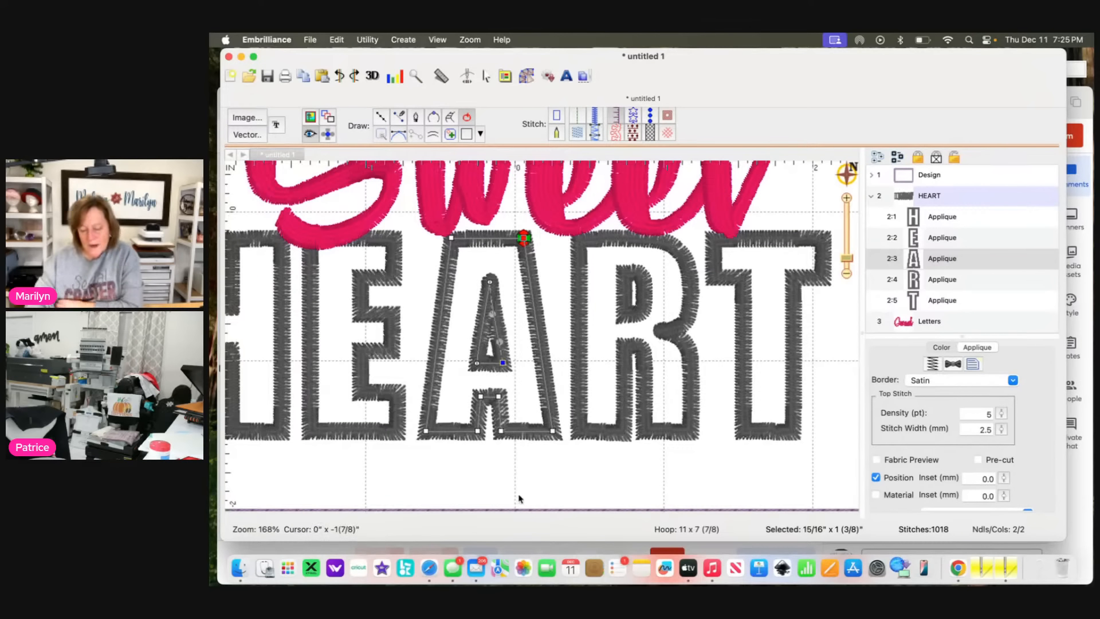
- Shift the left-side nodes of the H's upper and lower notches slightly left, away from the opposite border
{"action": "left_click_drag", "start_coordinate": [519, 497], "coordinate": [778, 452]}
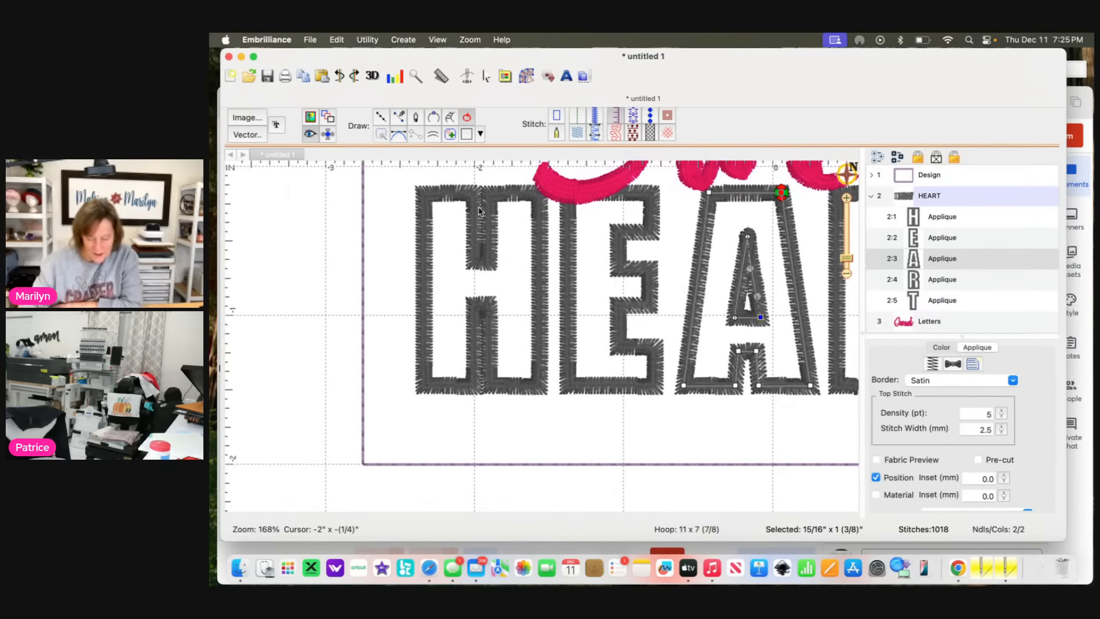
{"action": "left_click", "coordinate": [495, 263]}
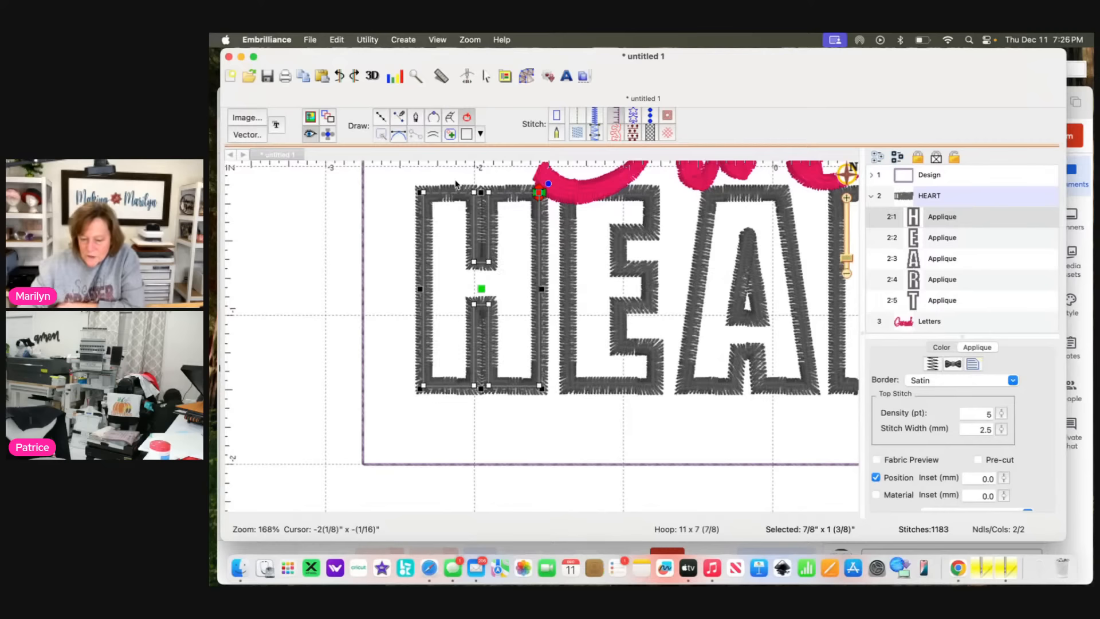
{"action": "mouse_move", "coordinate": [455, 183]}
{"action": "left_mouse_down"}
{"action": "mouse_move", "coordinate": [452, 413]}
{"action": "mouse_move", "coordinate": [468, 430]}
{"action": "mouse_move", "coordinate": [476, 180]}
{"action": "left_mouse_up"}
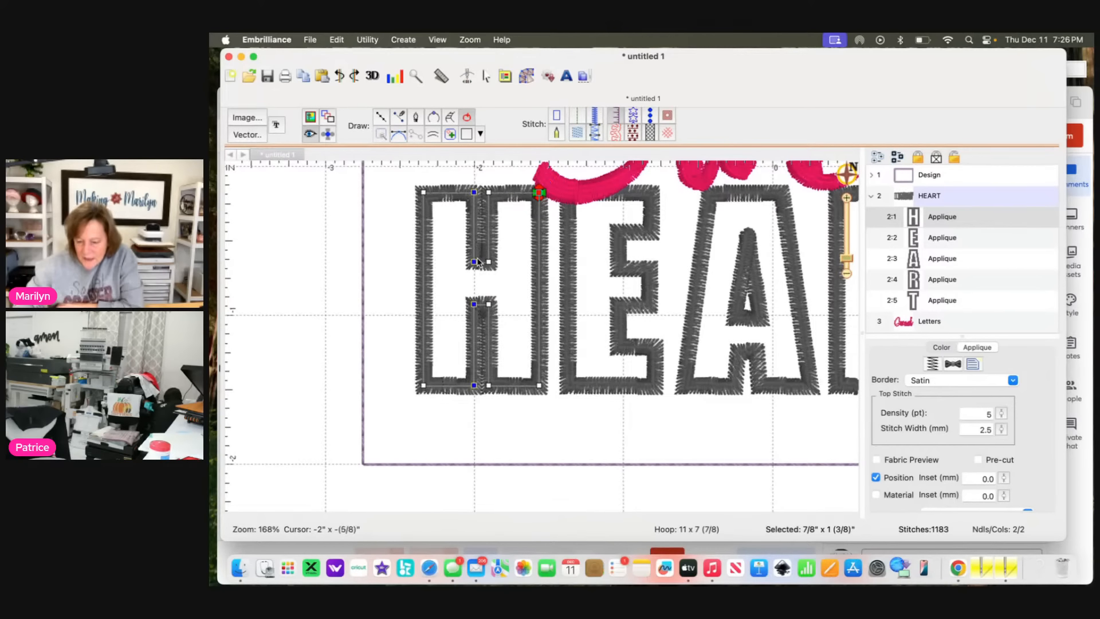
{"action": "left_click_drag", "start_coordinate": [475, 264], "coordinate": [475, 263]}
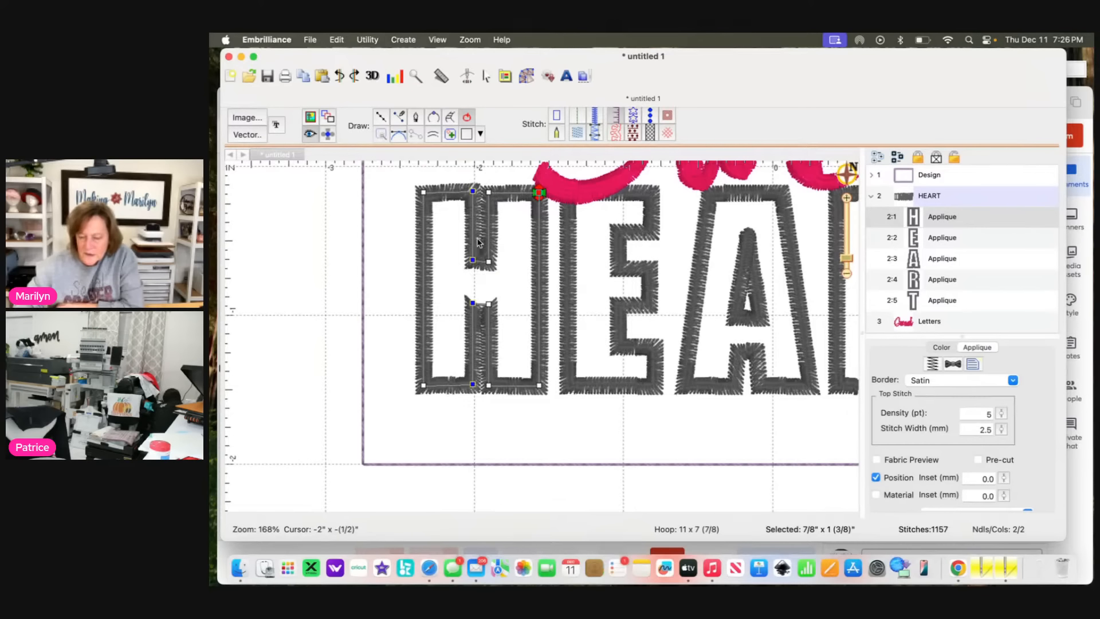
{"action": "left_click_drag", "start_coordinate": [474, 263], "coordinate": [470, 263]}
- Shift the right-side nodes of the H's notches slightly right and adjust the letter's upper-left corner node
{"action": "mouse_move", "coordinate": [478, 173]}
{"action": "left_mouse_down"}
{"action": "mouse_move", "coordinate": [499, 356]}
{"action": "mouse_move", "coordinate": [497, 274]}
{"action": "mouse_move", "coordinate": [489, 269]}
{"action": "mouse_move", "coordinate": [494, 401]}
{"action": "left_mouse_up"}
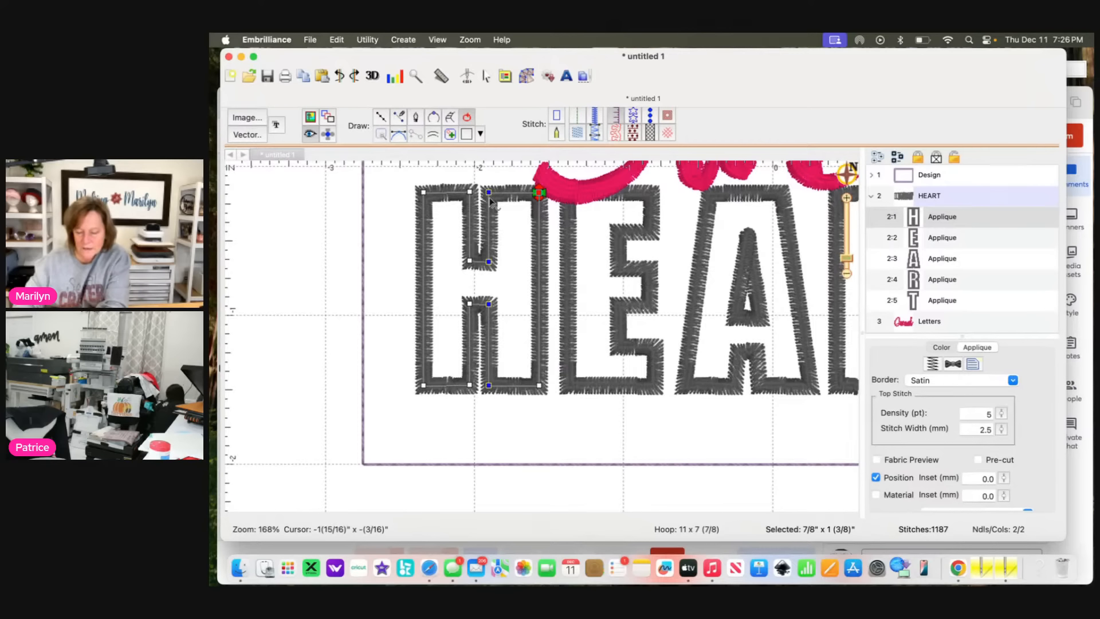
{"action": "left_click_drag", "start_coordinate": [490, 261], "coordinate": [491, 263]}
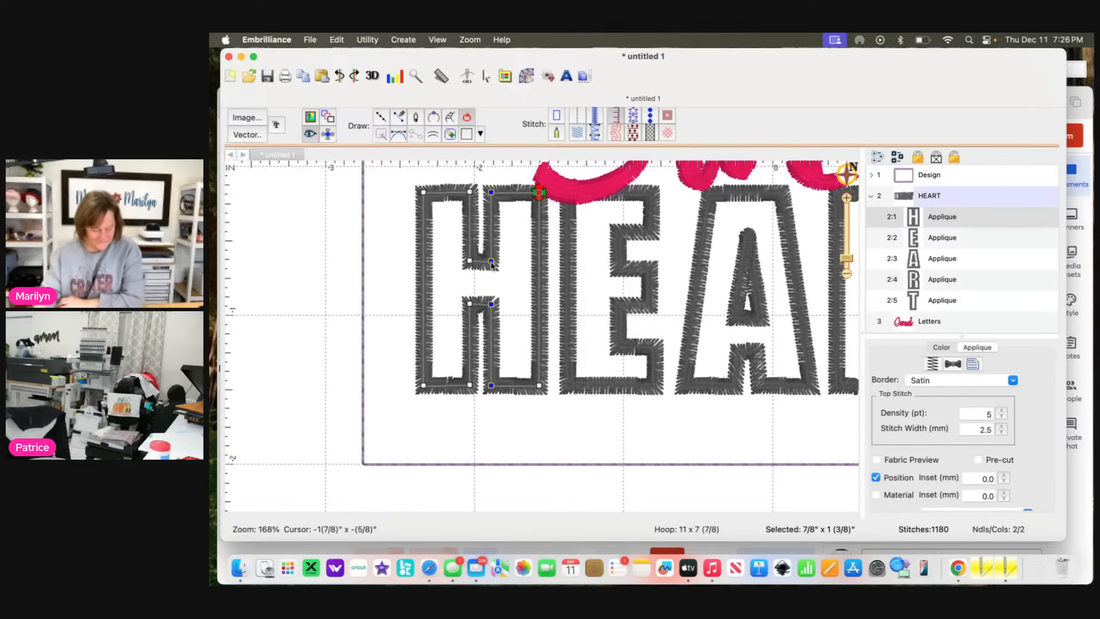
{"action": "left_click", "coordinate": [523, 418]}
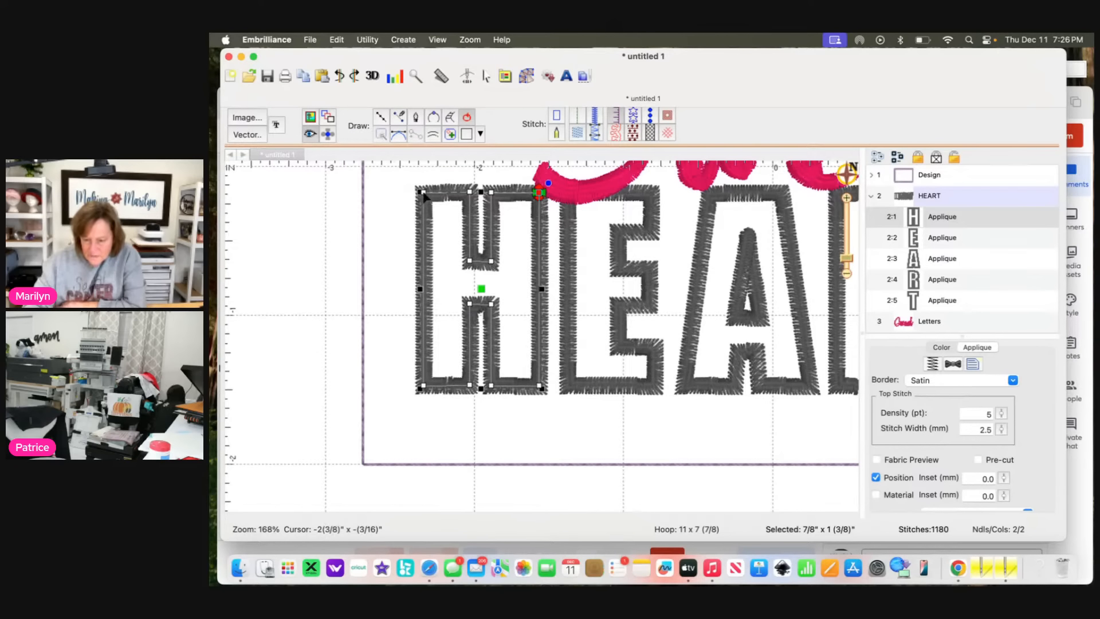
{"action": "left_click_drag", "start_coordinate": [425, 197], "coordinate": [425, 198]}
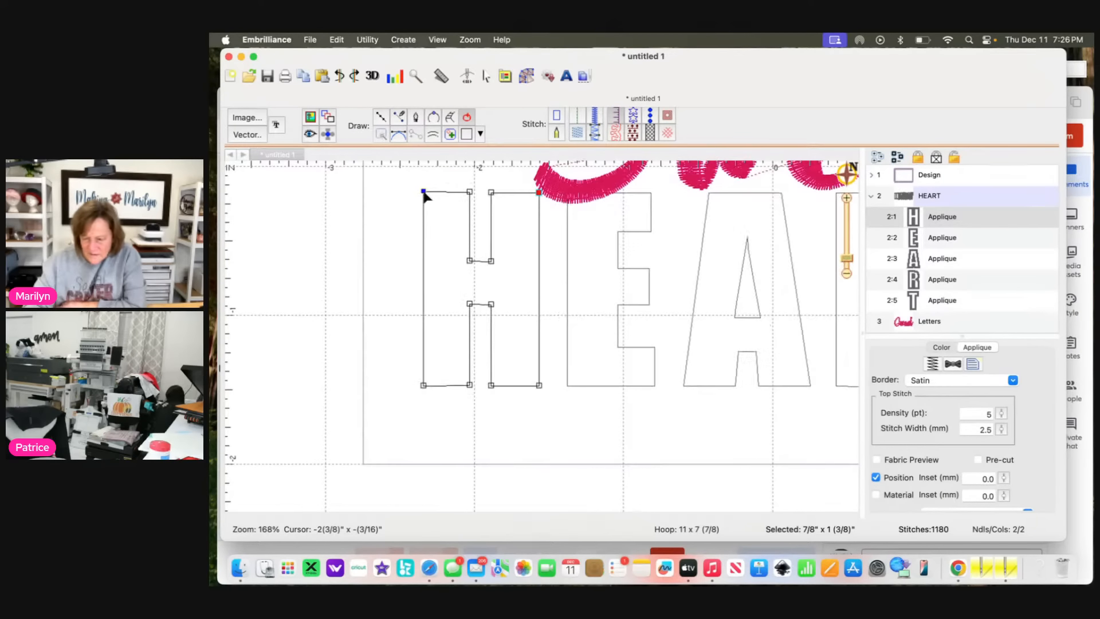
{"action": "key", "text": "space"}
{"action": "left_click", "coordinate": [591, 428]}
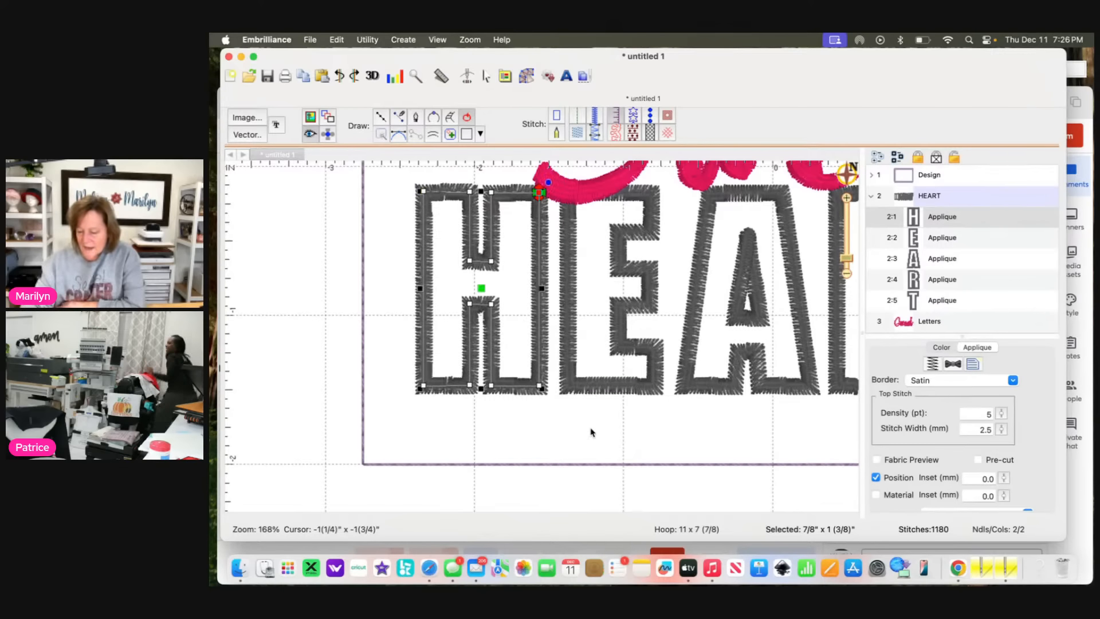
- Select all the HEART applique letters together and center them in the hoop
{"action": "left_click_drag", "start_coordinate": [848, 260], "coordinate": [848, 265]}
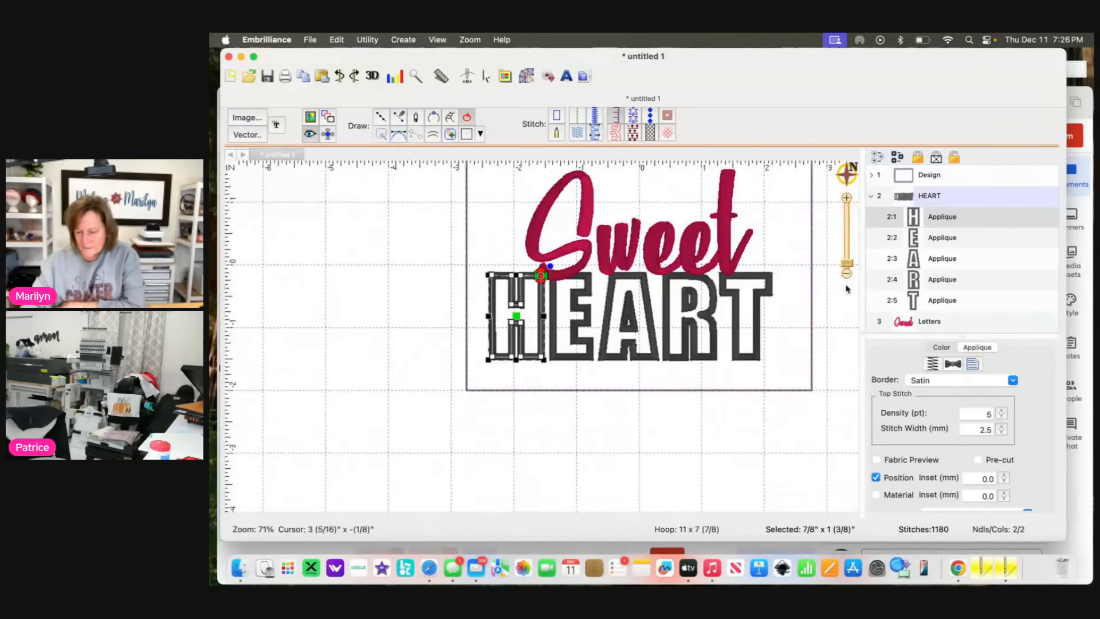
{"action": "mouse_move", "coordinate": [824, 415]}
{"action": "left_mouse_down"}
{"action": "mouse_move", "coordinate": [409, 373]}
{"action": "mouse_move", "coordinate": [352, 289]}
{"action": "mouse_move", "coordinate": [369, 233]}
{"action": "left_mouse_up"}
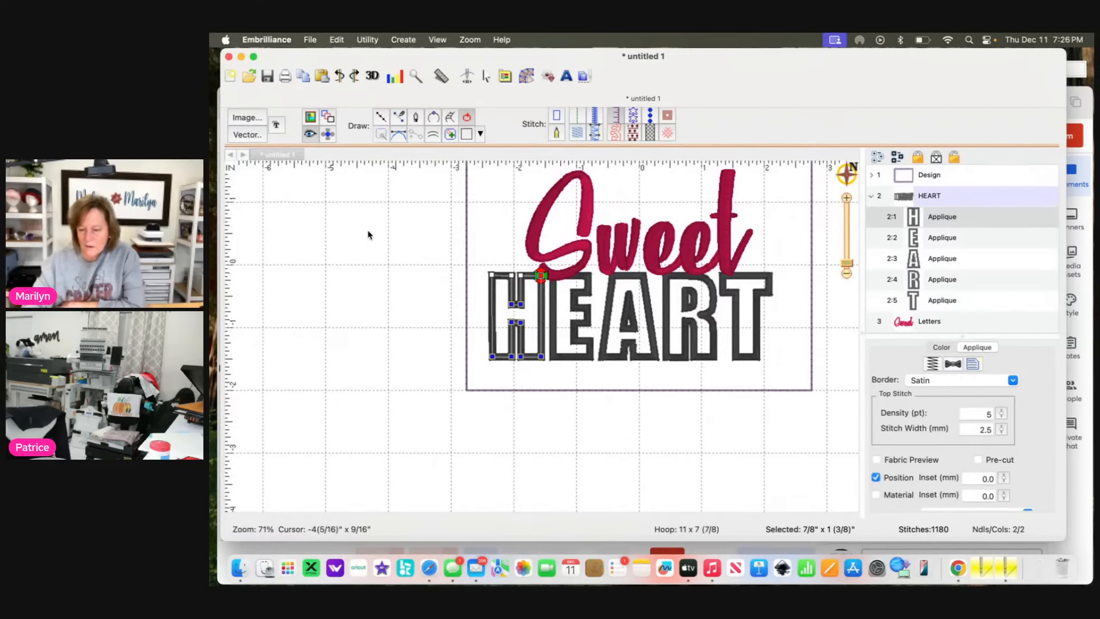
{"action": "left_click", "coordinate": [485, 78]}
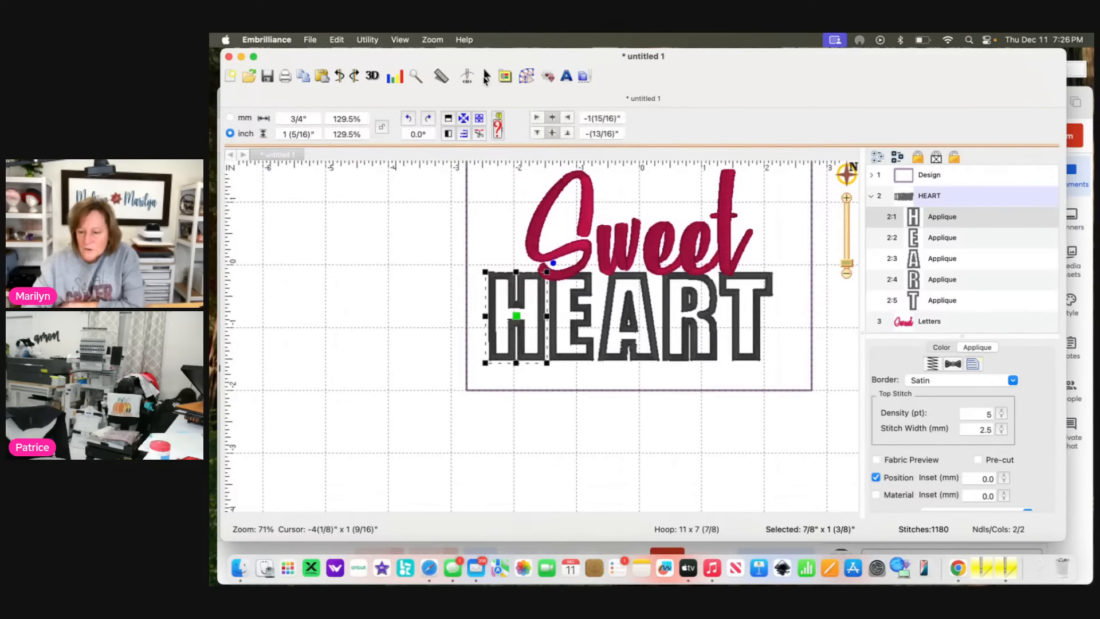
{"action": "left_click_drag", "start_coordinate": [416, 242], "coordinate": [827, 406]}
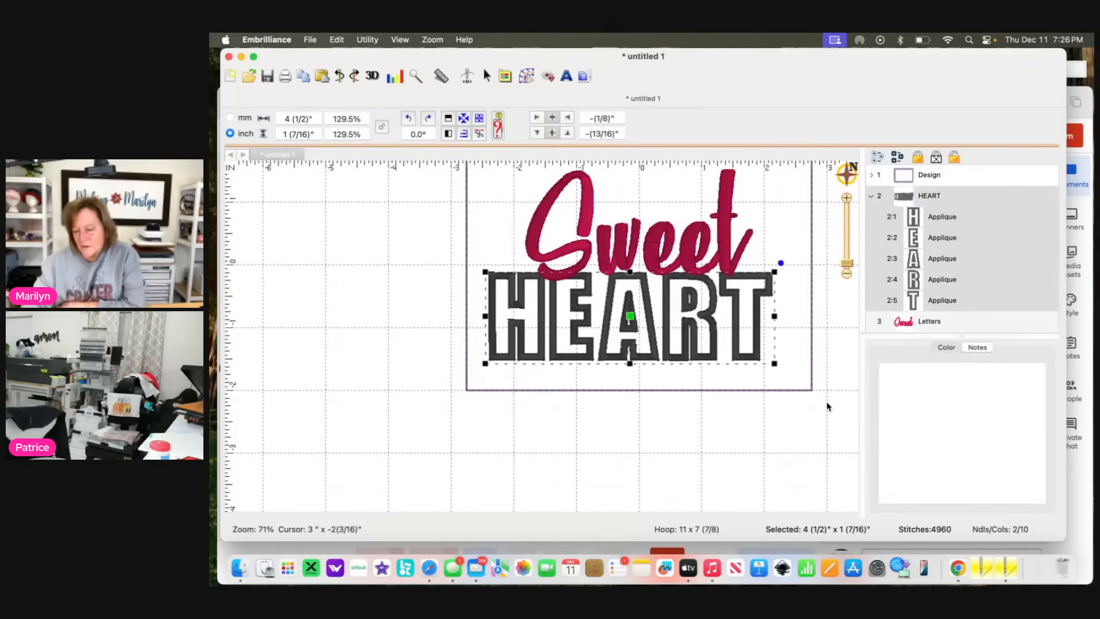
{"action": "left_click", "coordinate": [376, 40]}
{"action": "left_click", "coordinate": [376, 56]}
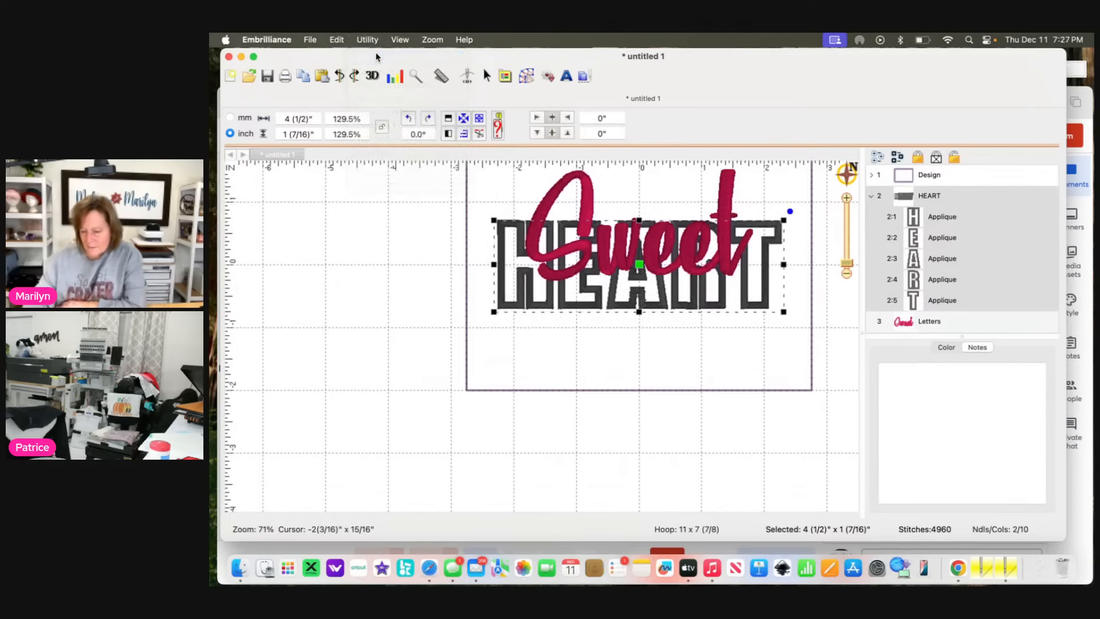
- Nudge HEART straight down to a vertical position of -5/8 inch, slightly overlapping the bottom of Sweet
{"action": "key", "text": "Down"}
{"action": "key", "text": "Down"}
{"action": "key", "text": "Down"}
{"action": "key", "text": "Down"}
{"action": "key", "text": "Down"}
{"action": "key", "text": "Down"}
{"action": "key", "text": "Down"}
{"action": "key", "text": "Down"}
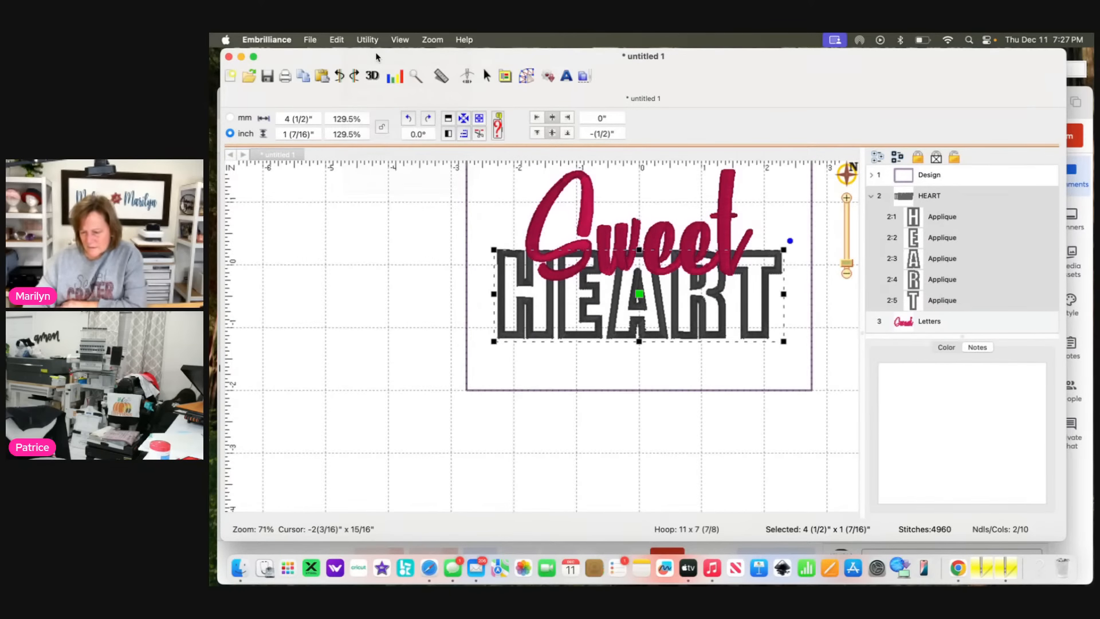
{"action": "key", "text": "Down"}
{"action": "key", "text": "Down"}
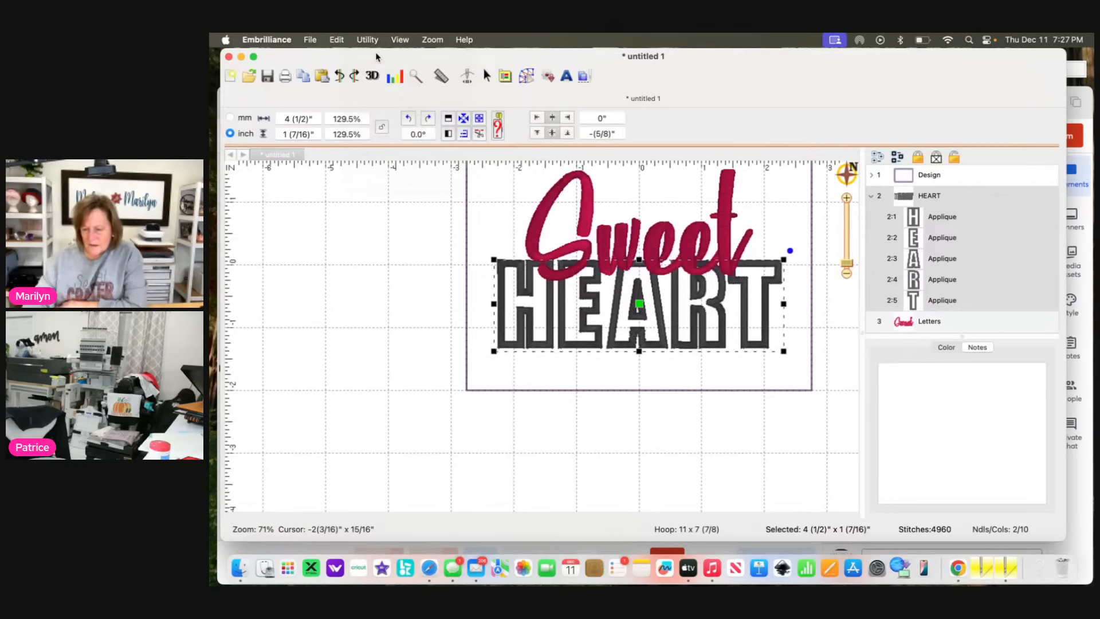
{"action": "left_click", "coordinate": [584, 427]}
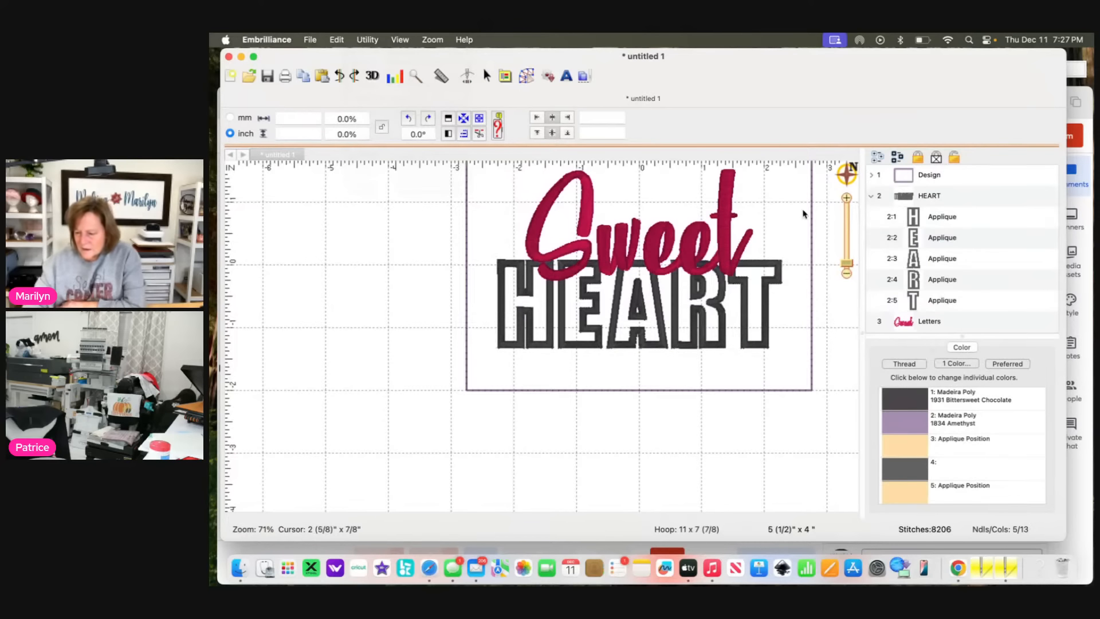
{"action": "left_click_drag", "start_coordinate": [846, 265], "coordinate": [846, 269]}
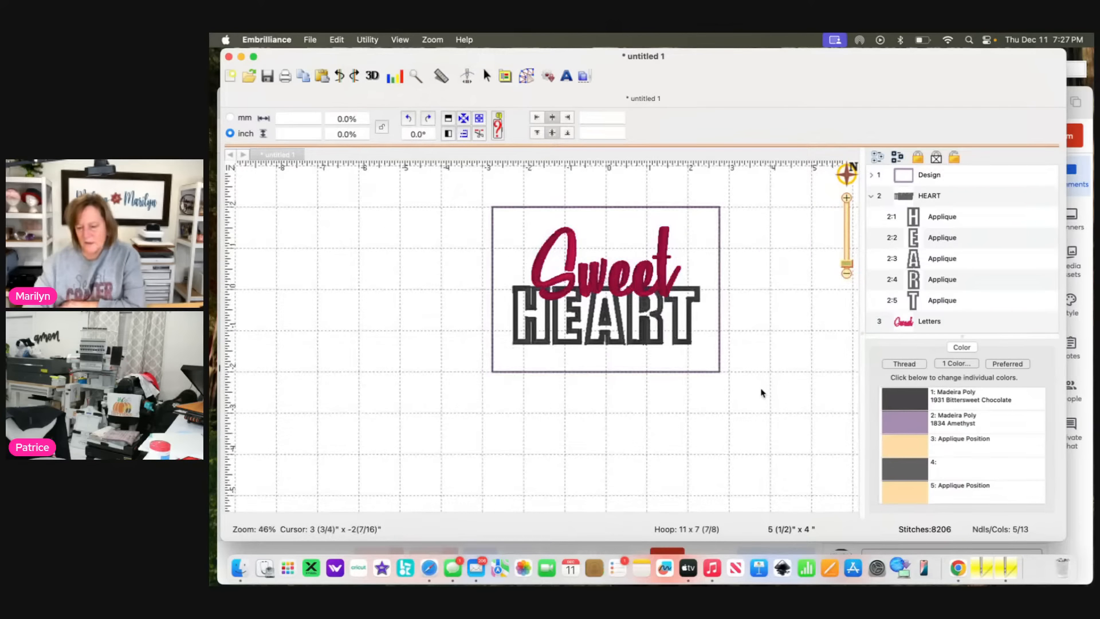
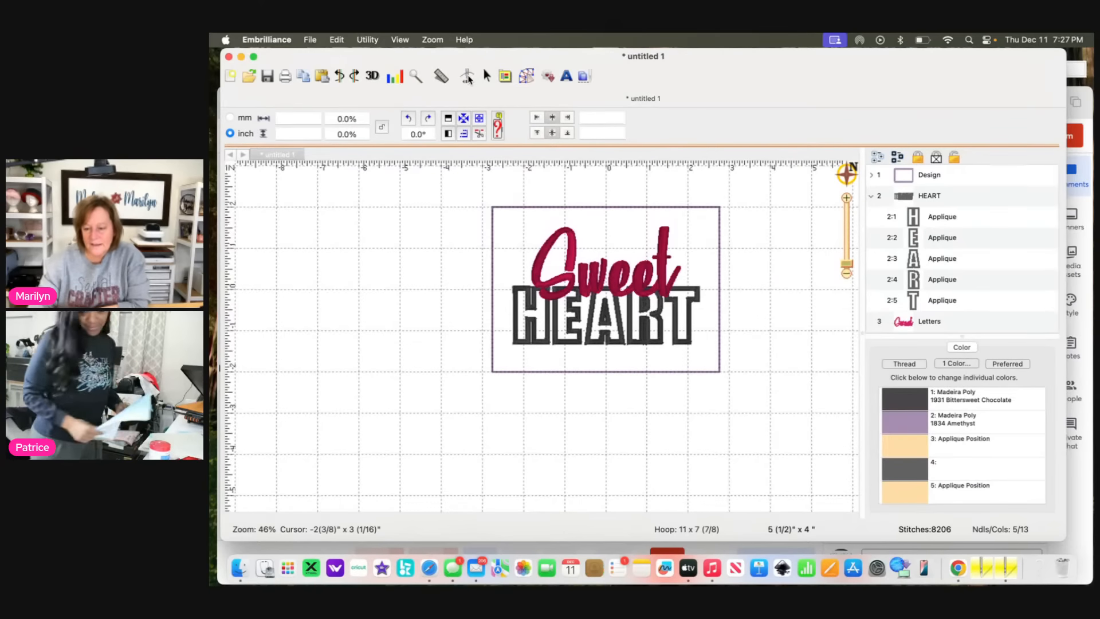
- Preview the stitch-out order in the stitch simulator, from the rectangle outlines through the HEART applique letters
{"action": "left_click", "coordinate": [468, 78]}
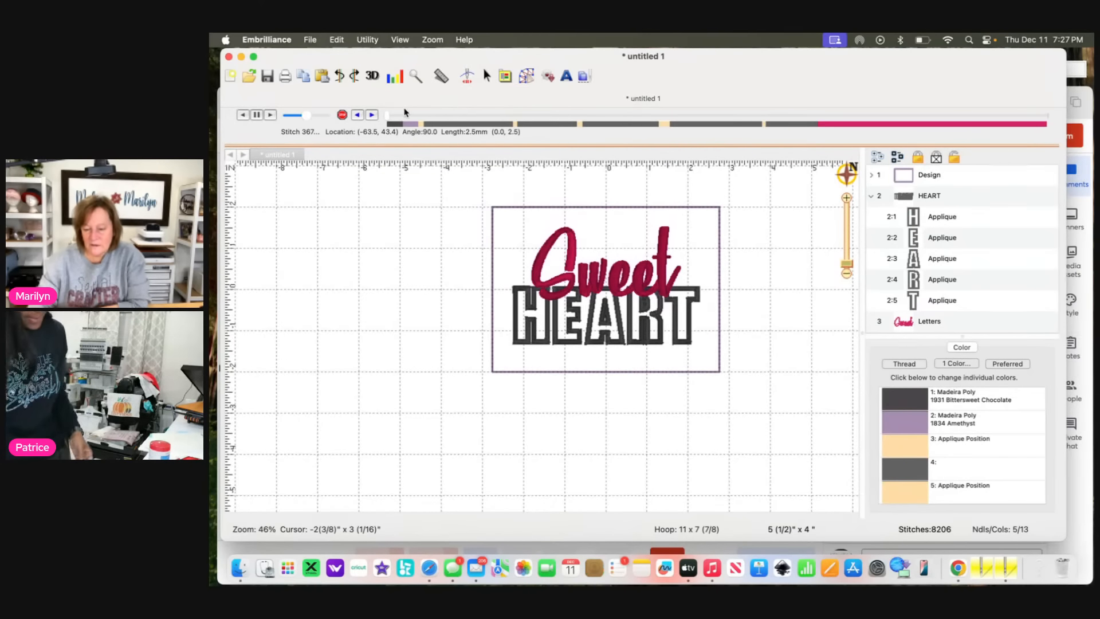
{"action": "left_click_drag", "start_coordinate": [387, 119], "coordinate": [420, 124]}
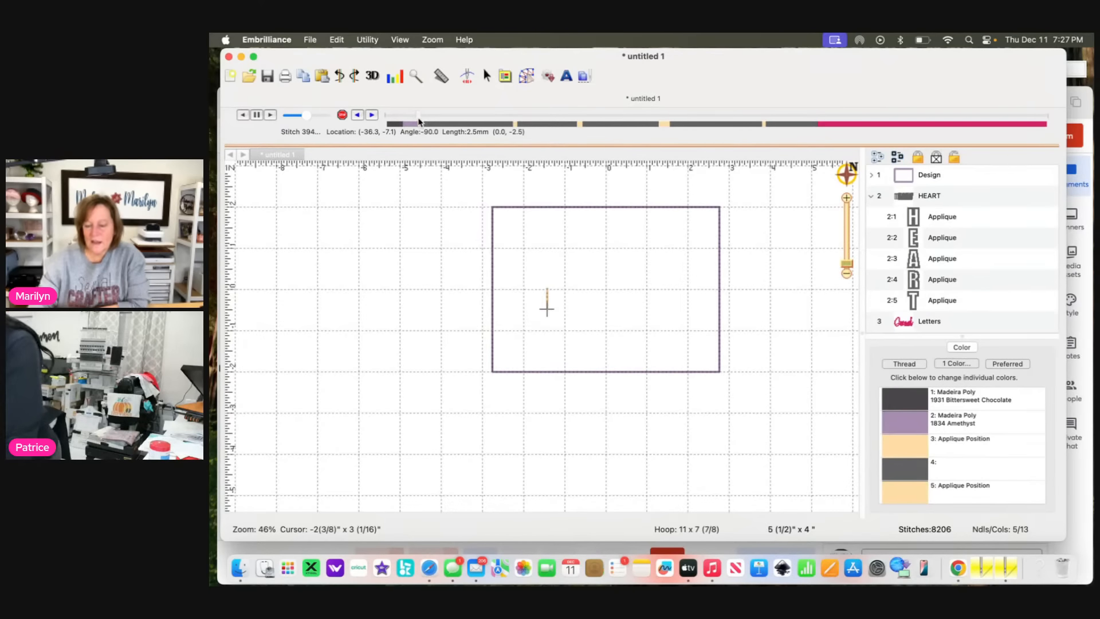
{"action": "mouse_move", "coordinate": [420, 121]}
{"action": "left_mouse_down"}
{"action": "mouse_move", "coordinate": [537, 132]}
{"action": "mouse_move", "coordinate": [597, 153]}
{"action": "left_mouse_up"}
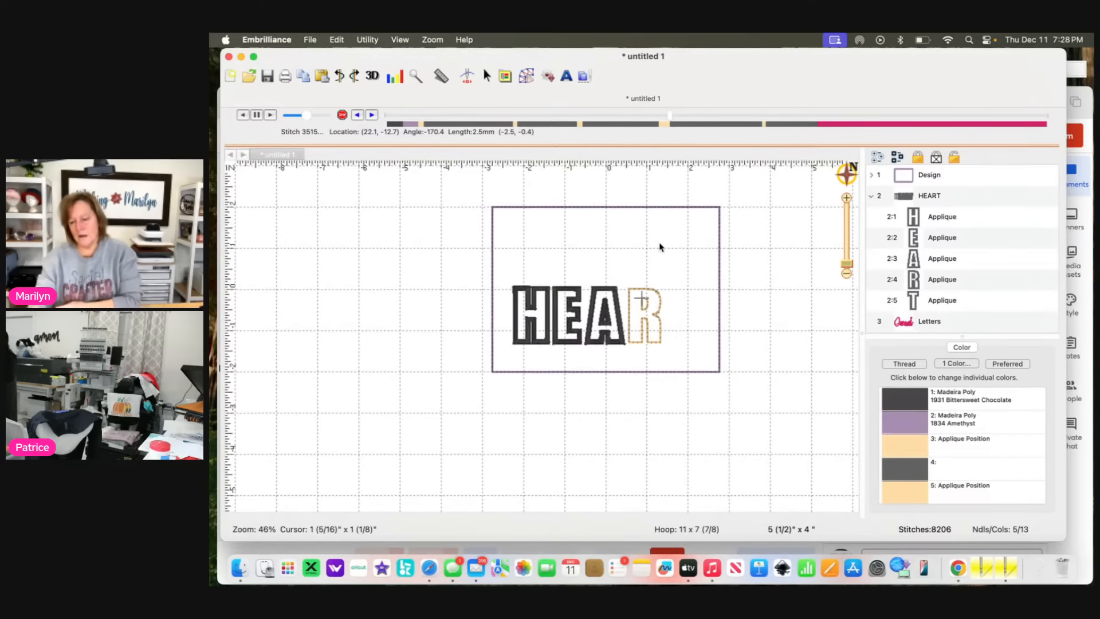
- Return to the digitizing mode and examine the HEART borders and their overlap with Sweet up close
{"action": "left_click", "coordinate": [527, 75]}
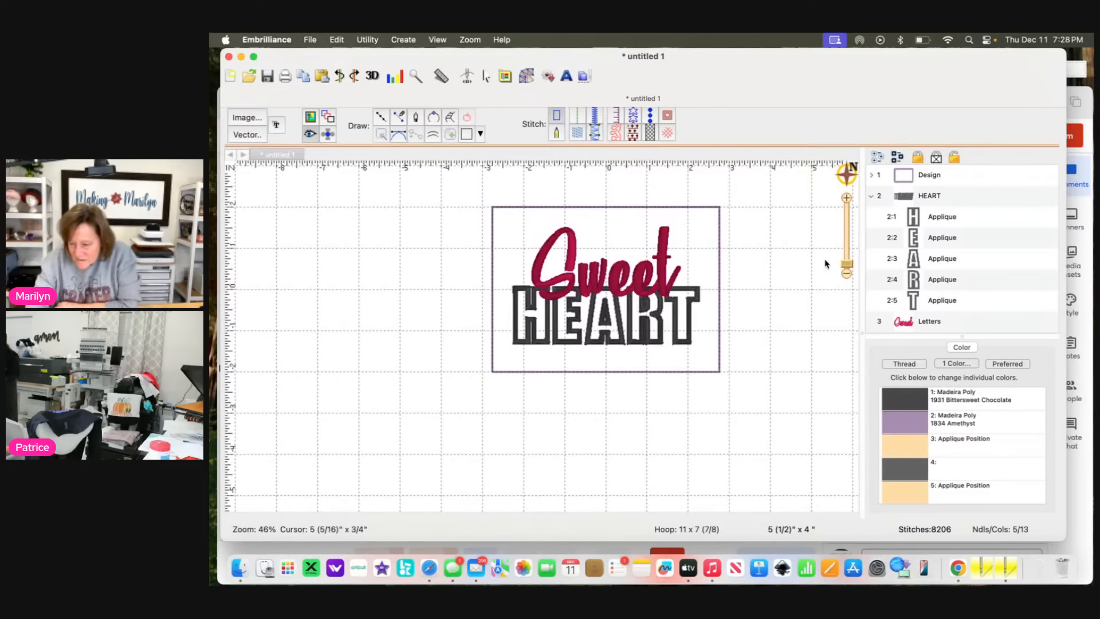
{"action": "left_click_drag", "start_coordinate": [849, 267], "coordinate": [848, 261]}
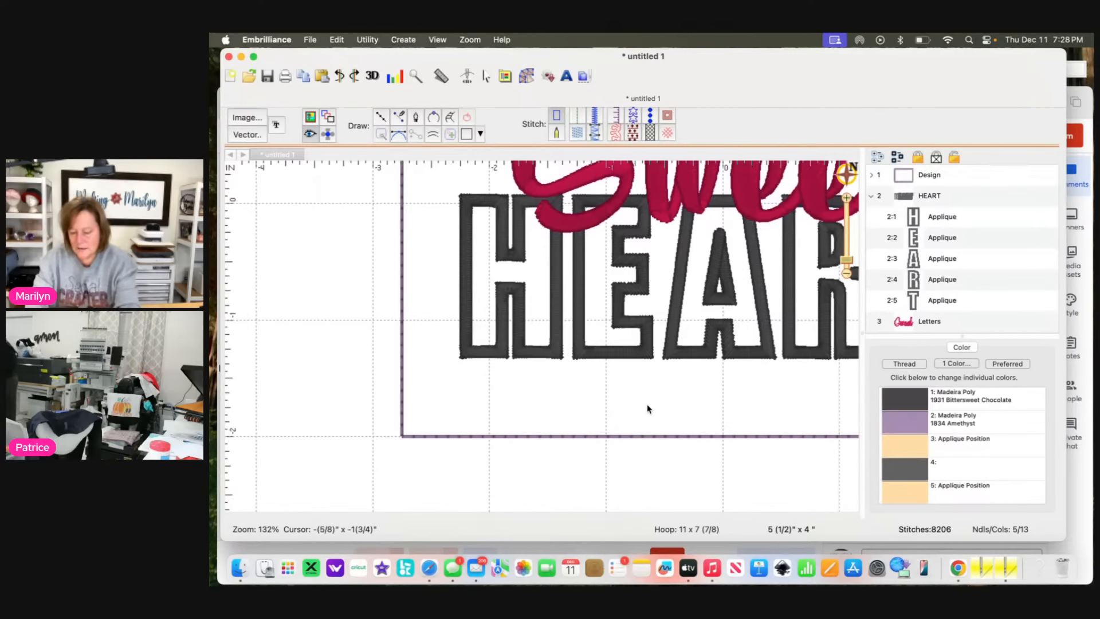
{"action": "left_click_drag", "start_coordinate": [652, 409], "coordinate": [492, 542]}
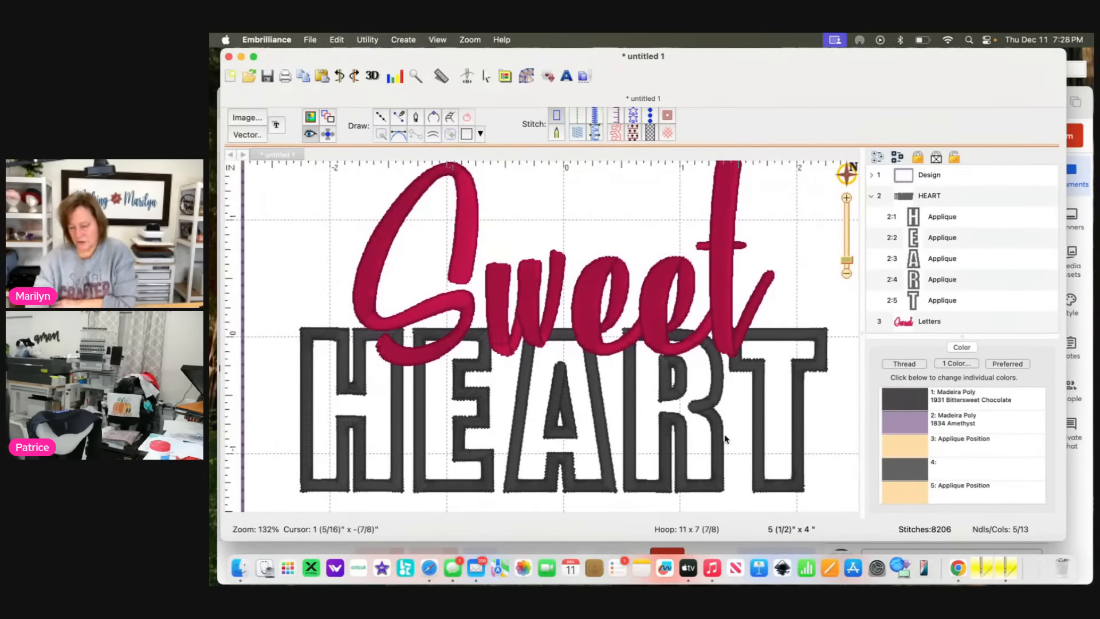
- Turn on the Material stitch for the whole HEART applique and preview the stitch-out order in the simulator
{"action": "left_click", "coordinate": [804, 399]}
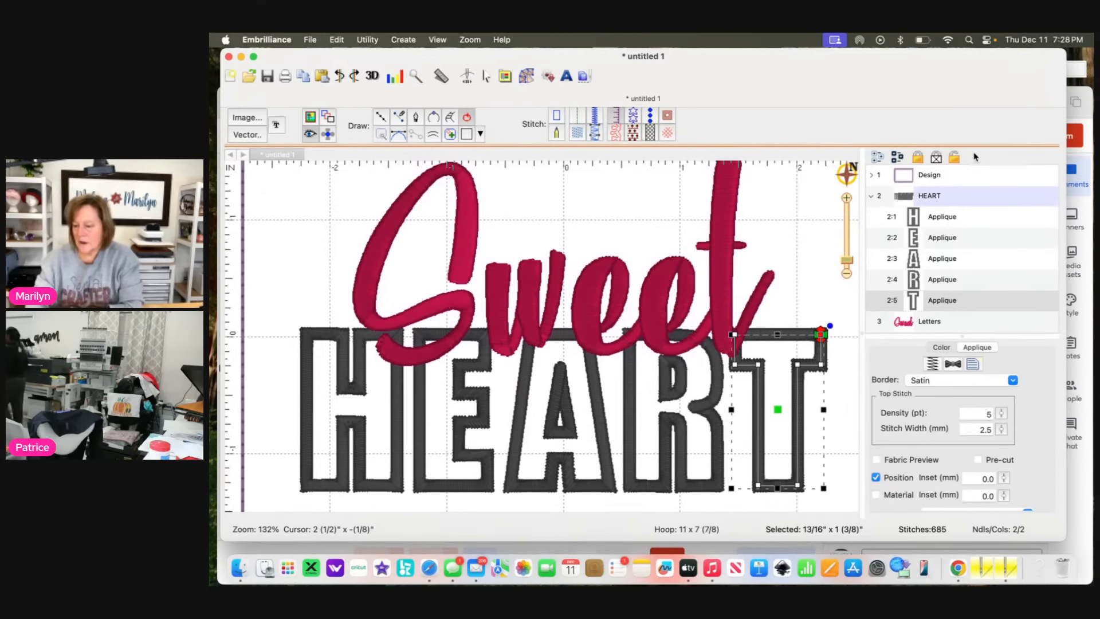
{"action": "left_click", "coordinate": [933, 197]}
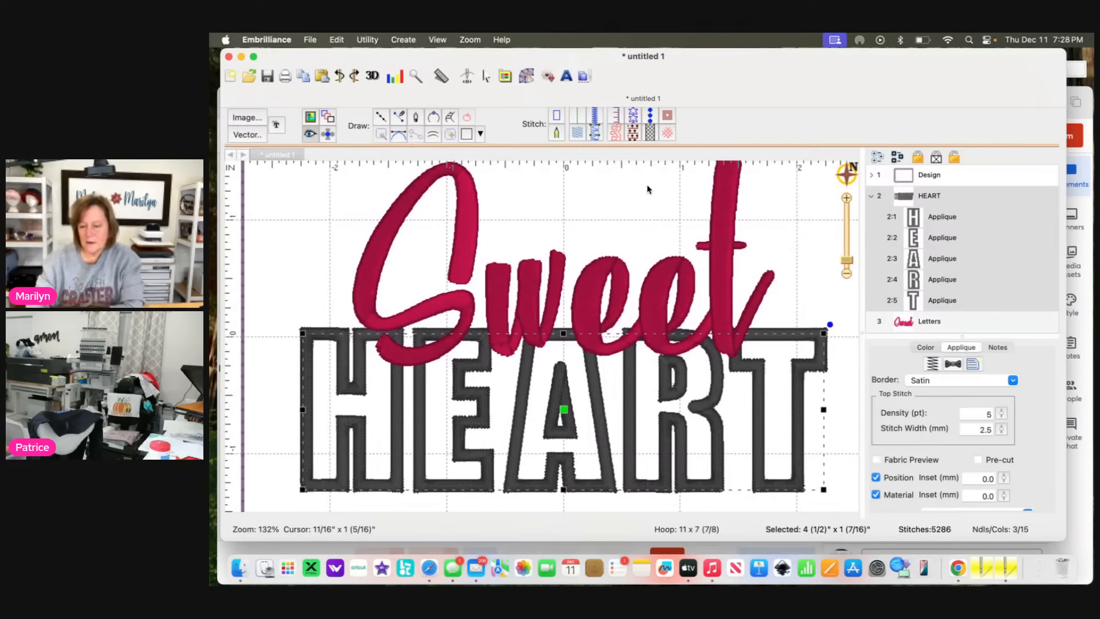
{"action": "left_click", "coordinate": [467, 76]}
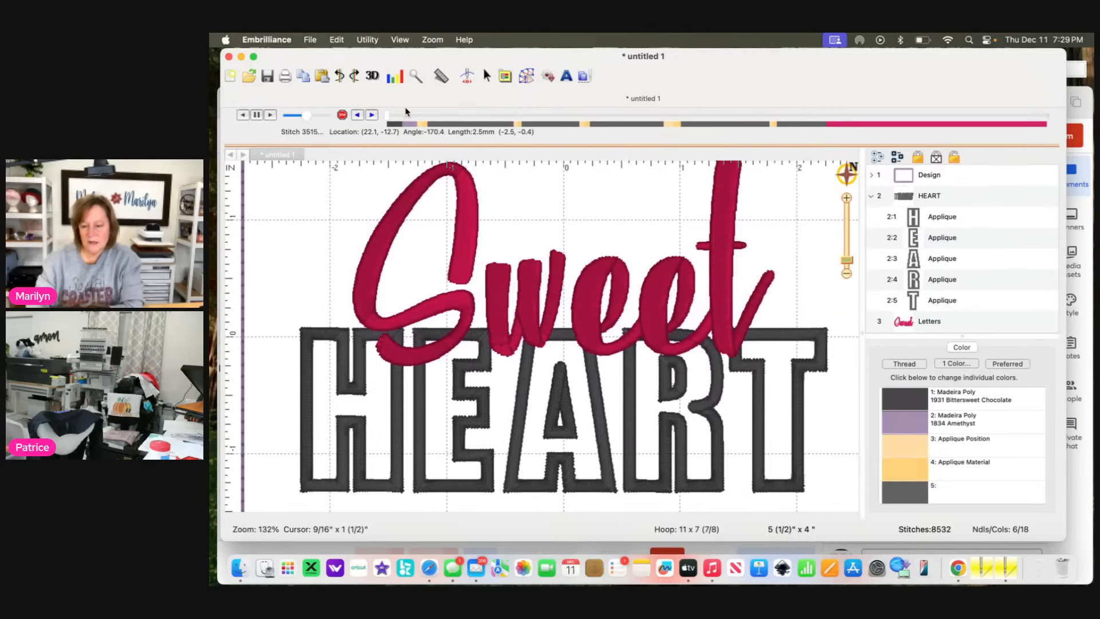
{"action": "left_click_drag", "start_coordinate": [386, 117], "coordinate": [710, 149]}
{"action": "left_click", "coordinate": [526, 76]}
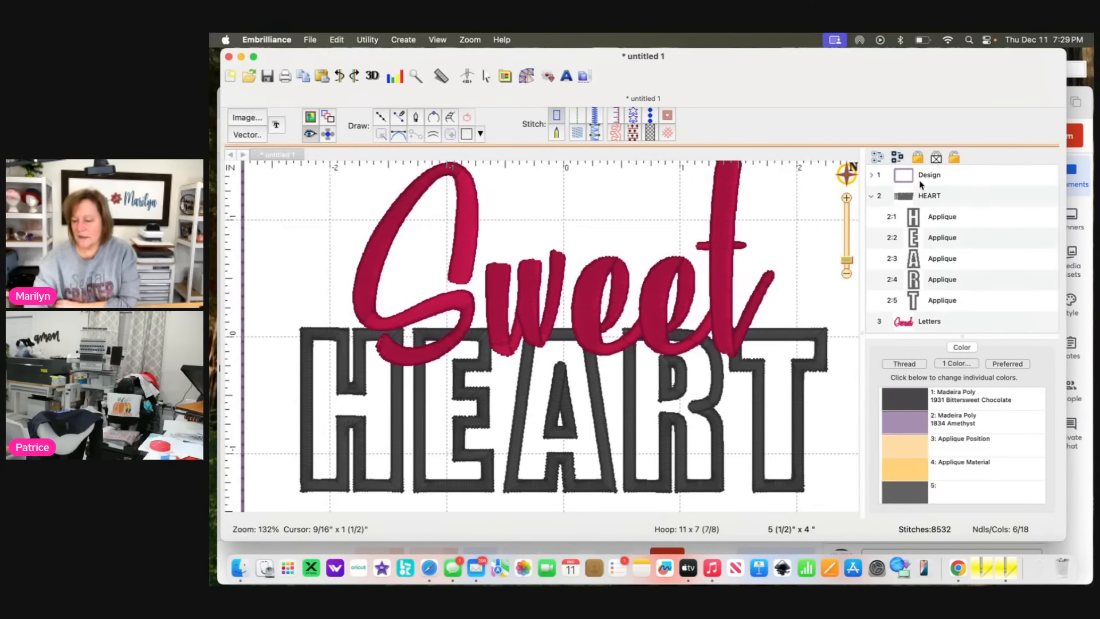
- Color sort the design into a new view and compare it with the original page
{"action": "left_click", "coordinate": [929, 196]}
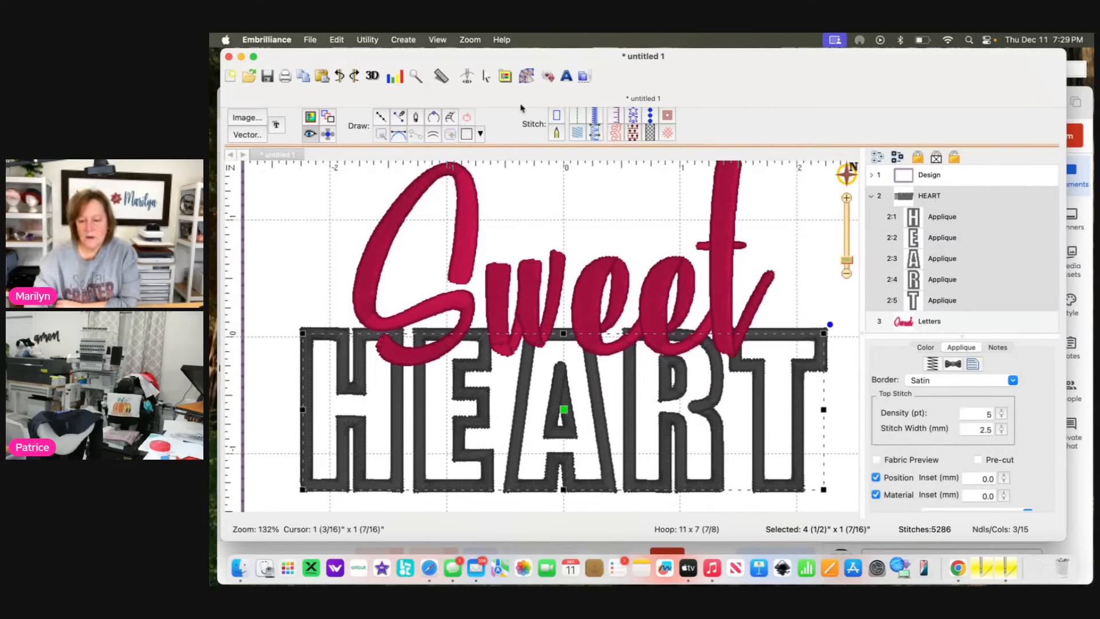
{"action": "left_click", "coordinate": [367, 40]}
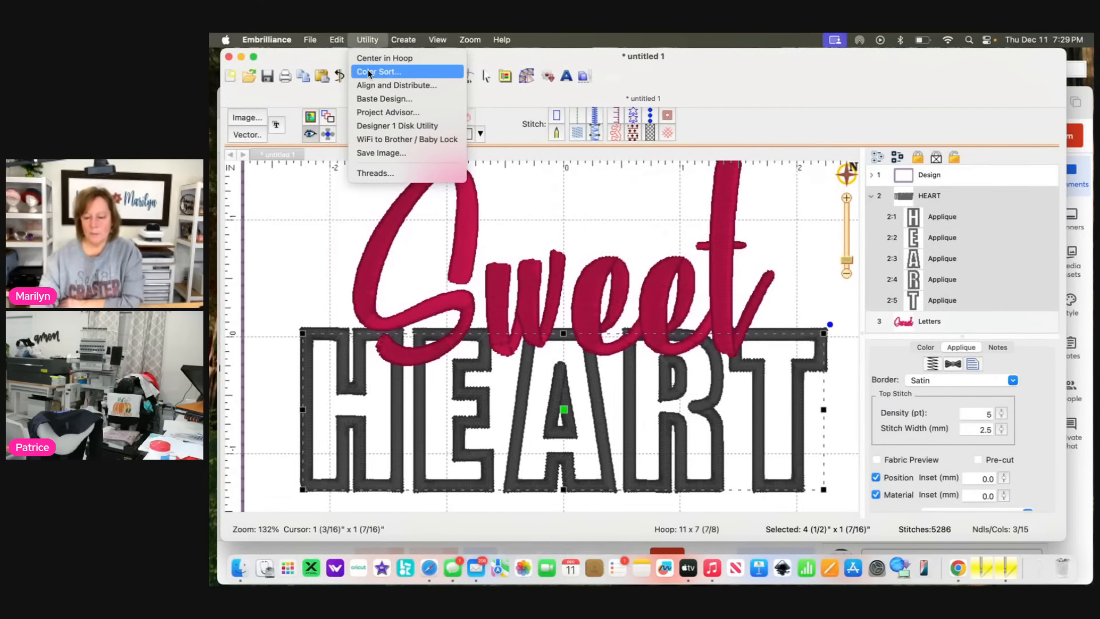
{"action": "left_click", "coordinate": [370, 72]}
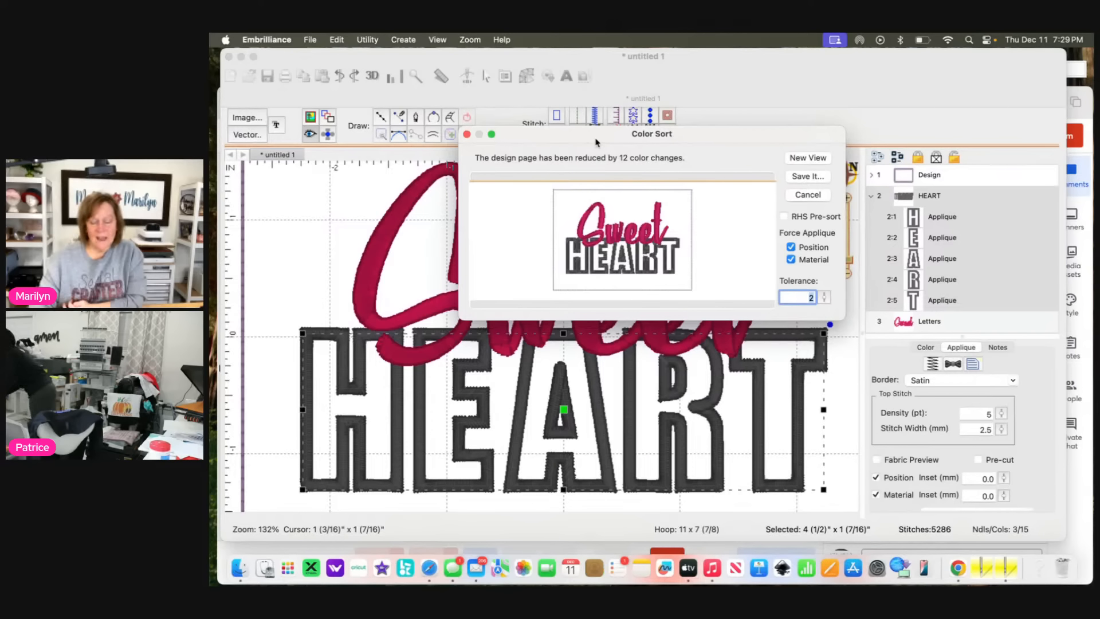
{"action": "left_click", "coordinate": [810, 158]}
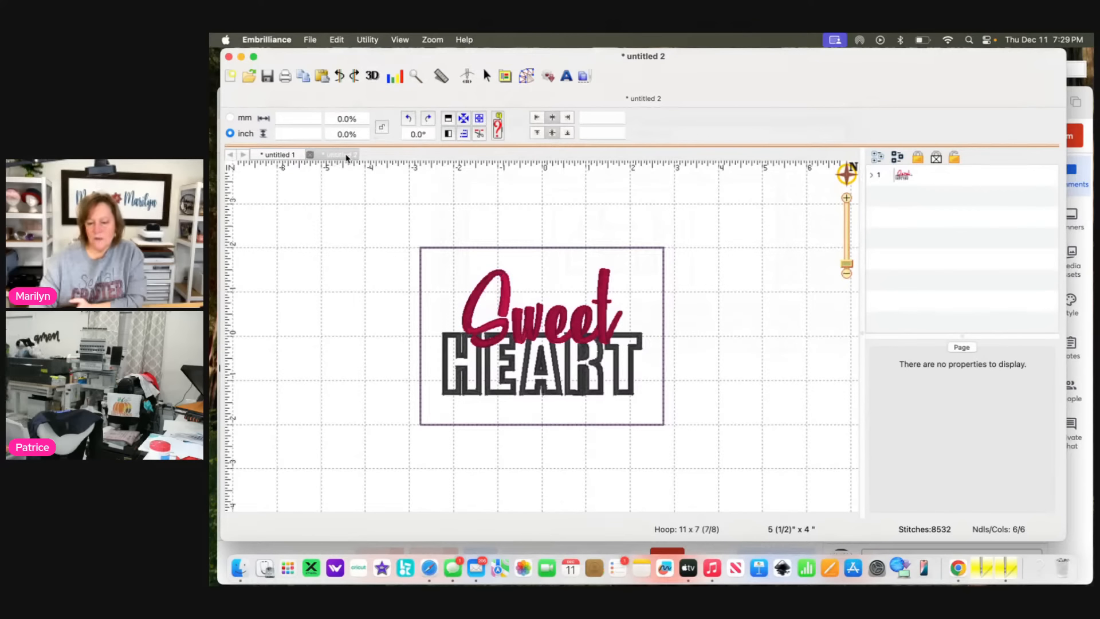
{"action": "left_click", "coordinate": [283, 156]}
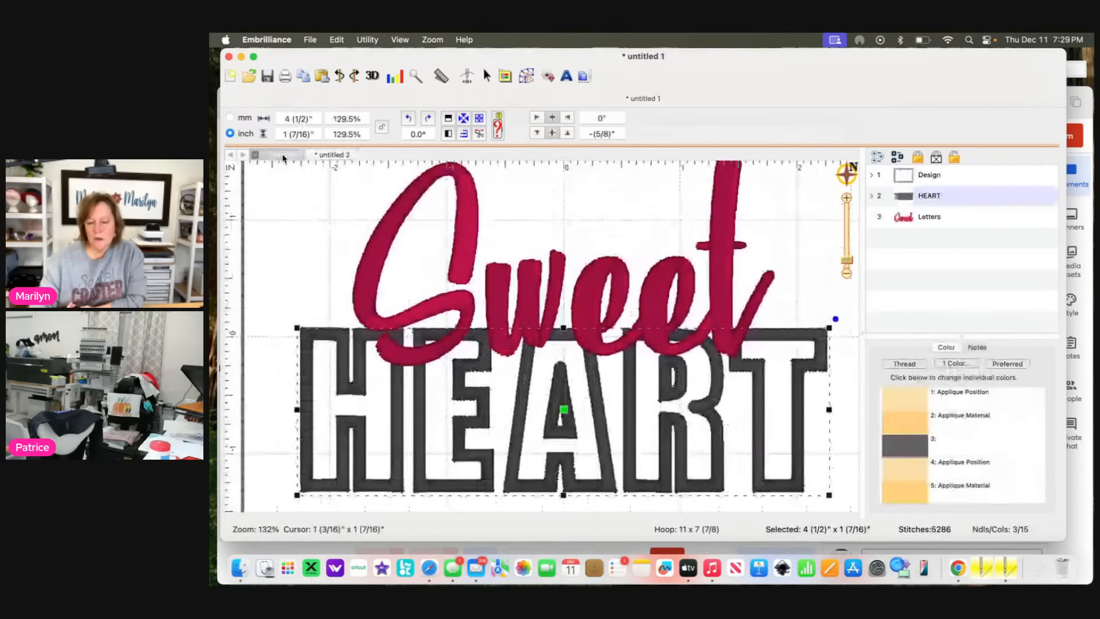
{"action": "left_click", "coordinate": [342, 157]}
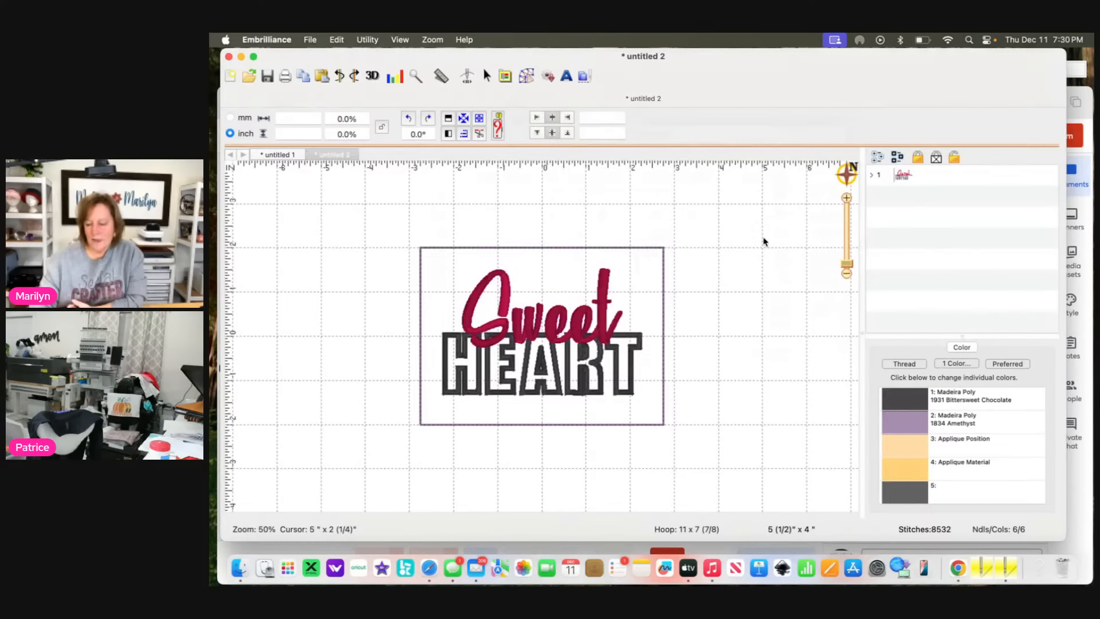
- Simulate the color-sorted design from the rectangle outlines through the HEART applique to the end of the Sweet lettering
{"action": "left_click_drag", "start_coordinate": [848, 263], "coordinate": [848, 265]}
{"action": "left_click", "coordinate": [848, 267]}
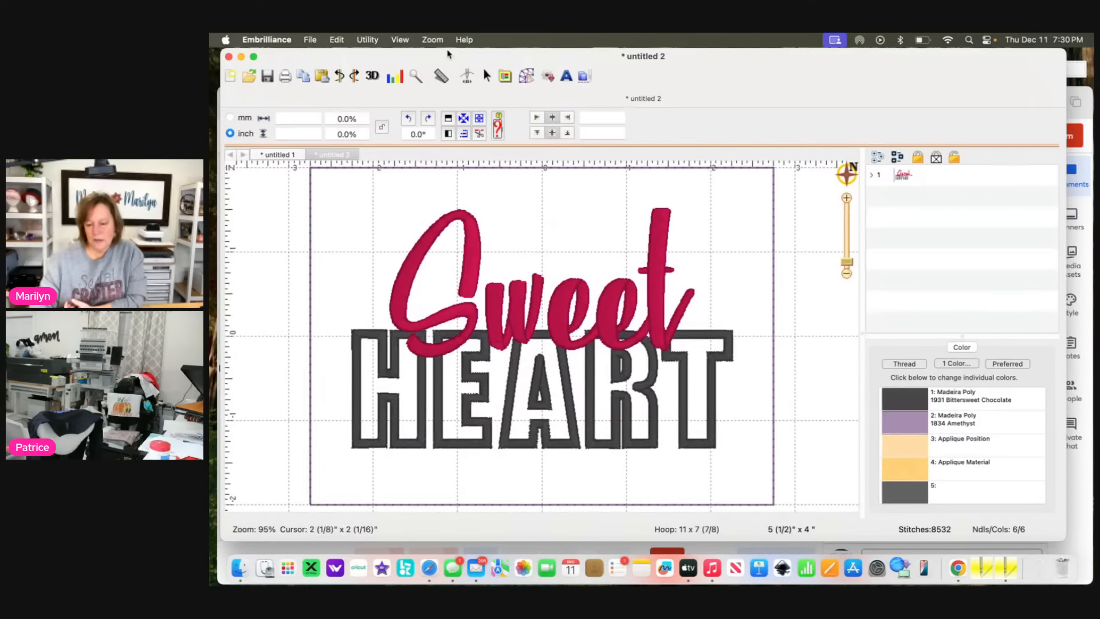
{"action": "left_click", "coordinate": [468, 76]}
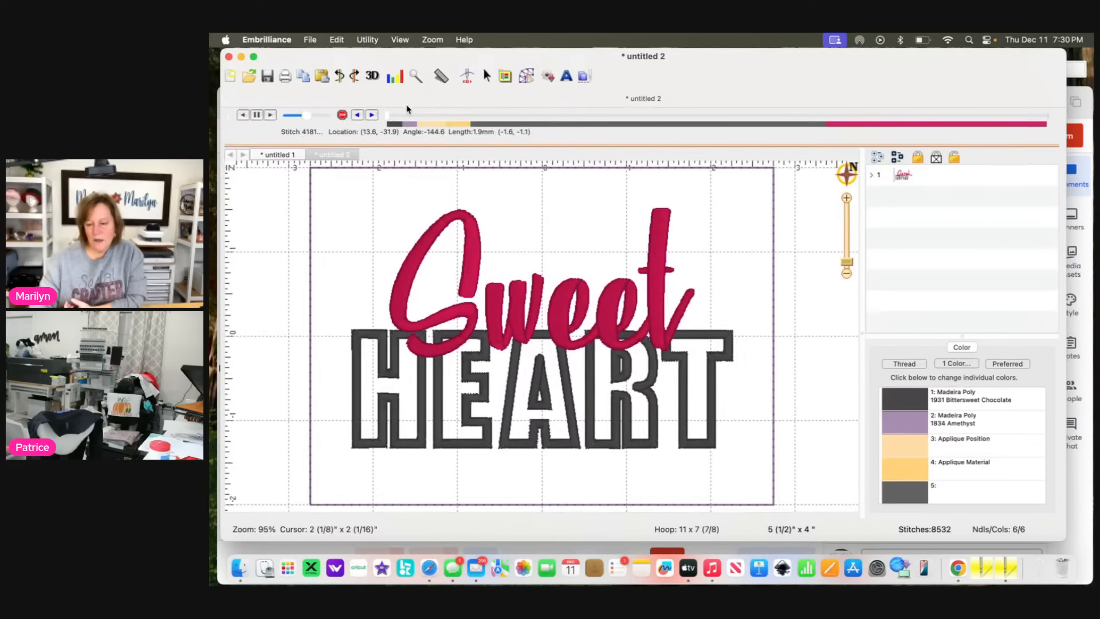
{"action": "left_click", "coordinate": [385, 115]}
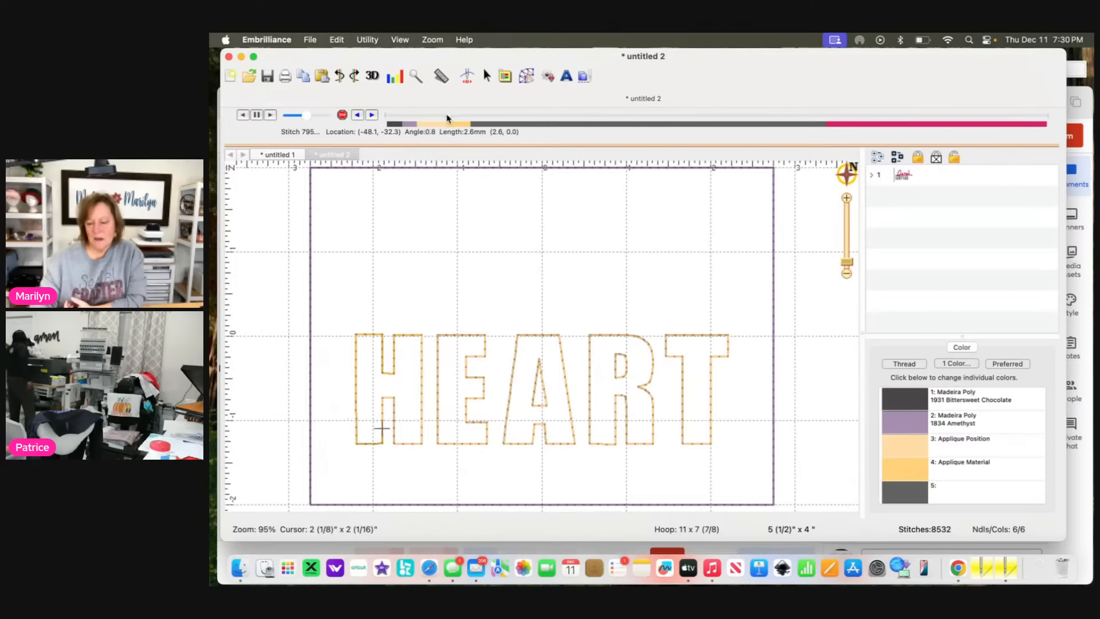
{"action": "mouse_move", "coordinate": [448, 118]}
{"action": "left_mouse_down"}
{"action": "mouse_move", "coordinate": [658, 131]}
{"action": "mouse_move", "coordinate": [917, 124]}
{"action": "mouse_move", "coordinate": [1051, 138]}
{"action": "left_mouse_up"}
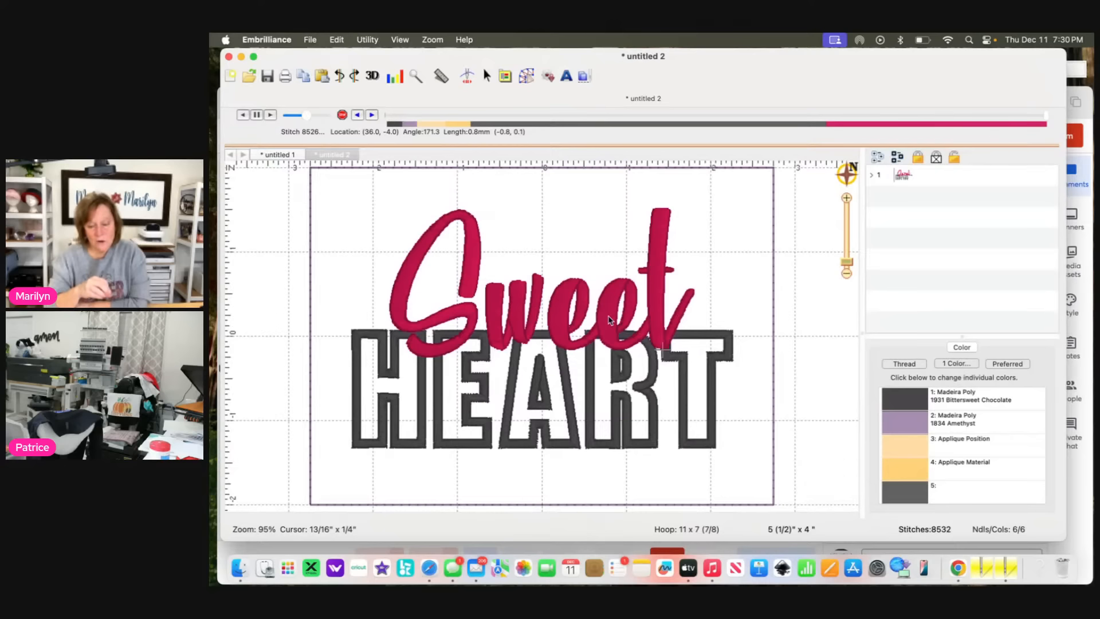
- Check the Jumps / Overlaps preferences for removing overlaps when saving stitch files
{"action": "left_click", "coordinate": [268, 40]}
{"action": "left_click", "coordinate": [264, 76]}
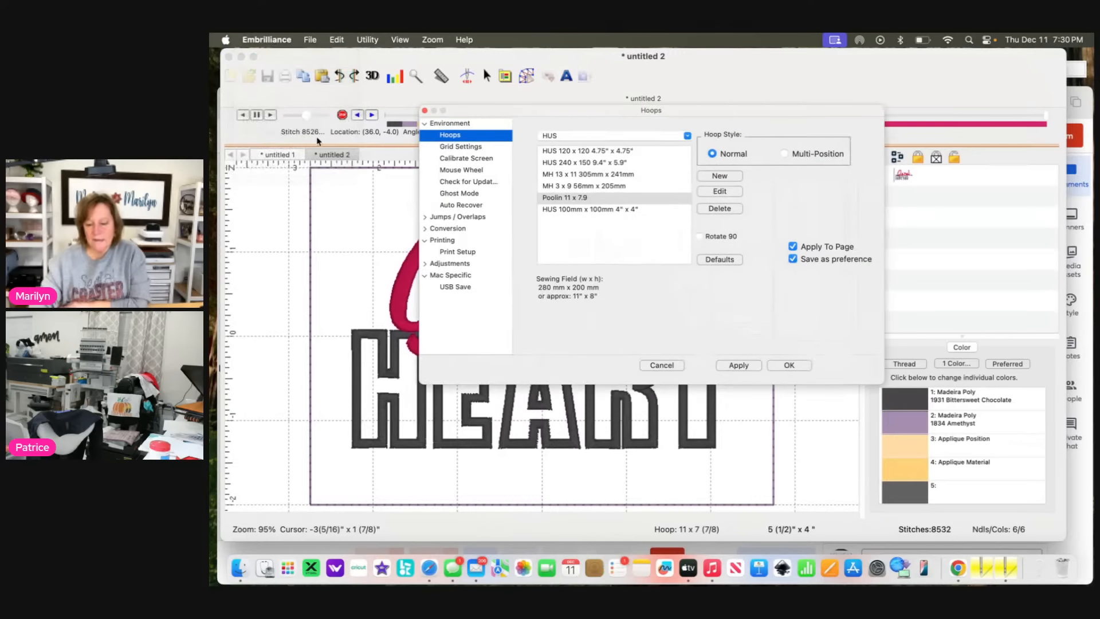
{"action": "left_click", "coordinate": [460, 217]}
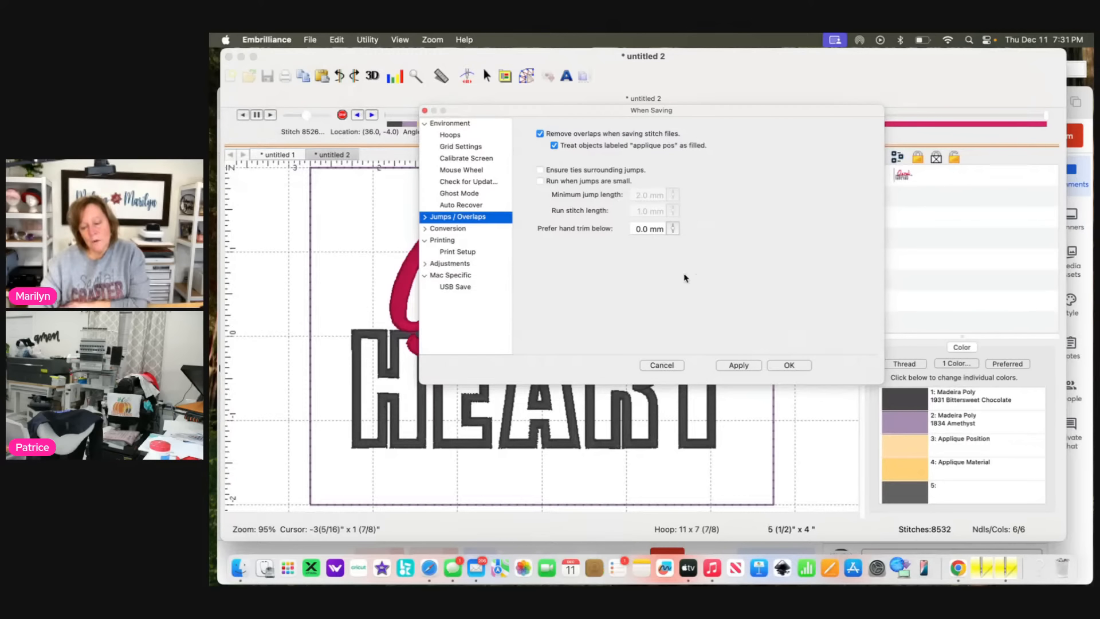
{"action": "left_click", "coordinate": [790, 365]}
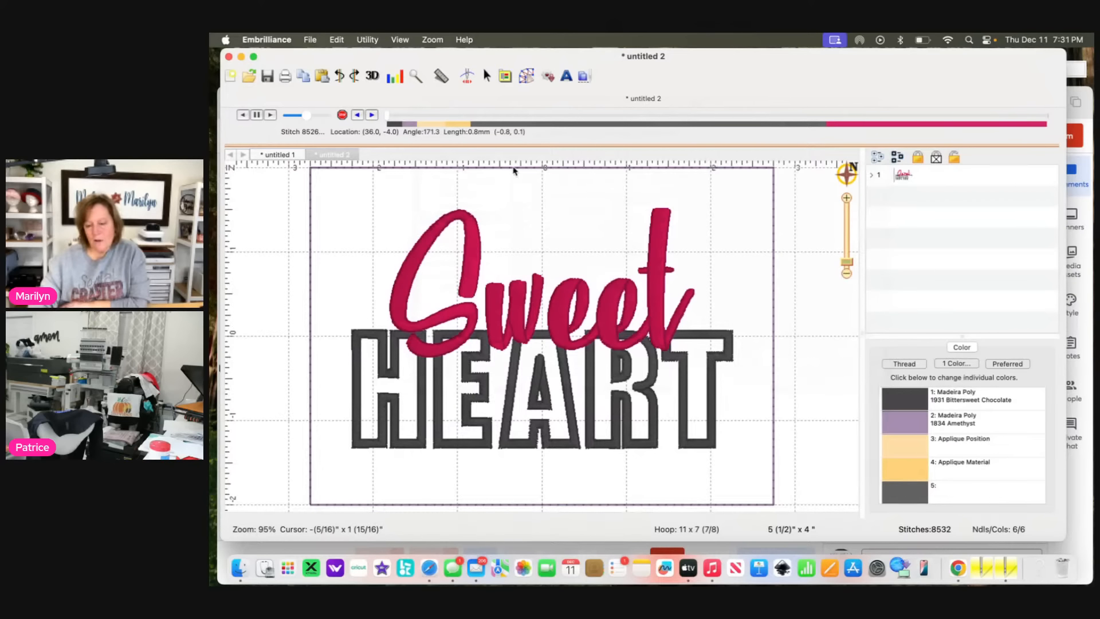
- Locate the Remove Hidden Stitches command and recheck in the simulator how Sweet stitches over HEART
{"action": "left_click", "coordinate": [526, 77]}
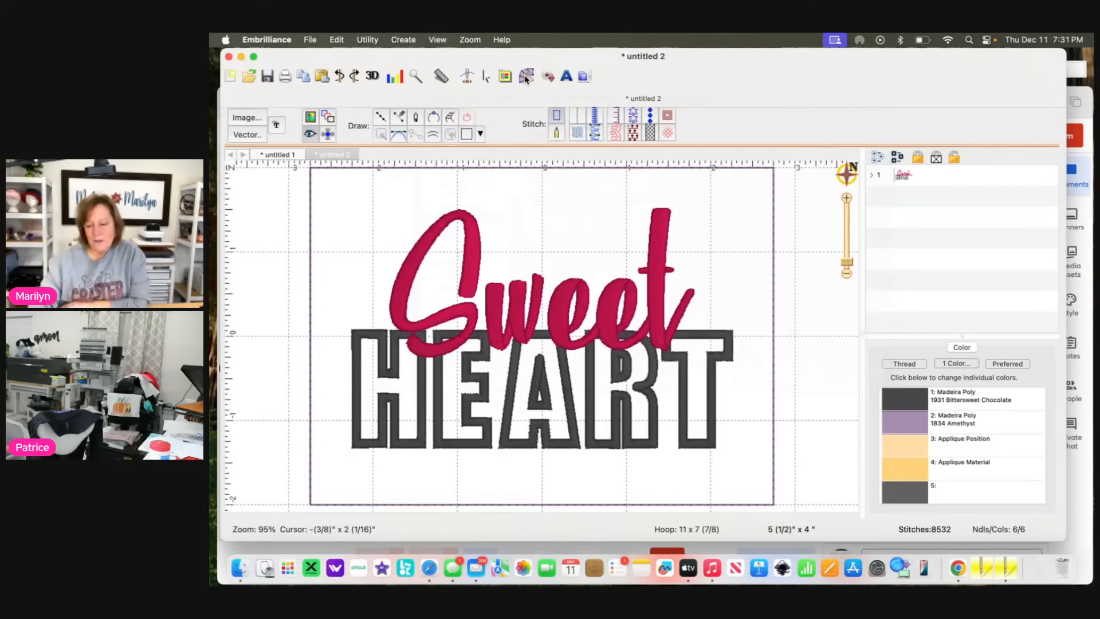
{"action": "left_click", "coordinate": [526, 77]}
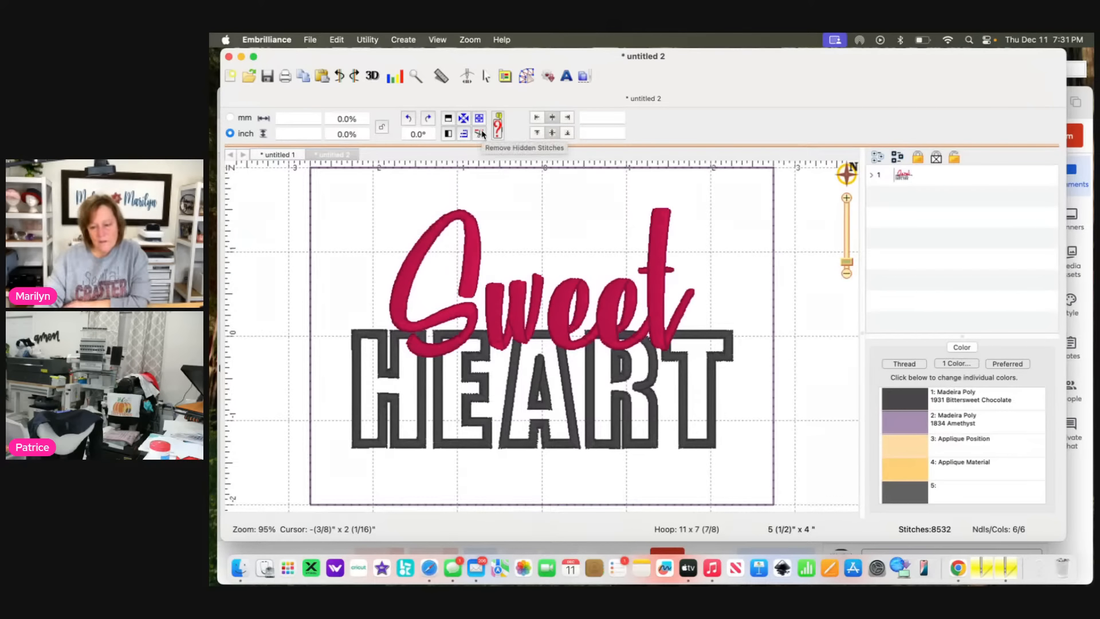
{"action": "left_click", "coordinate": [468, 76]}
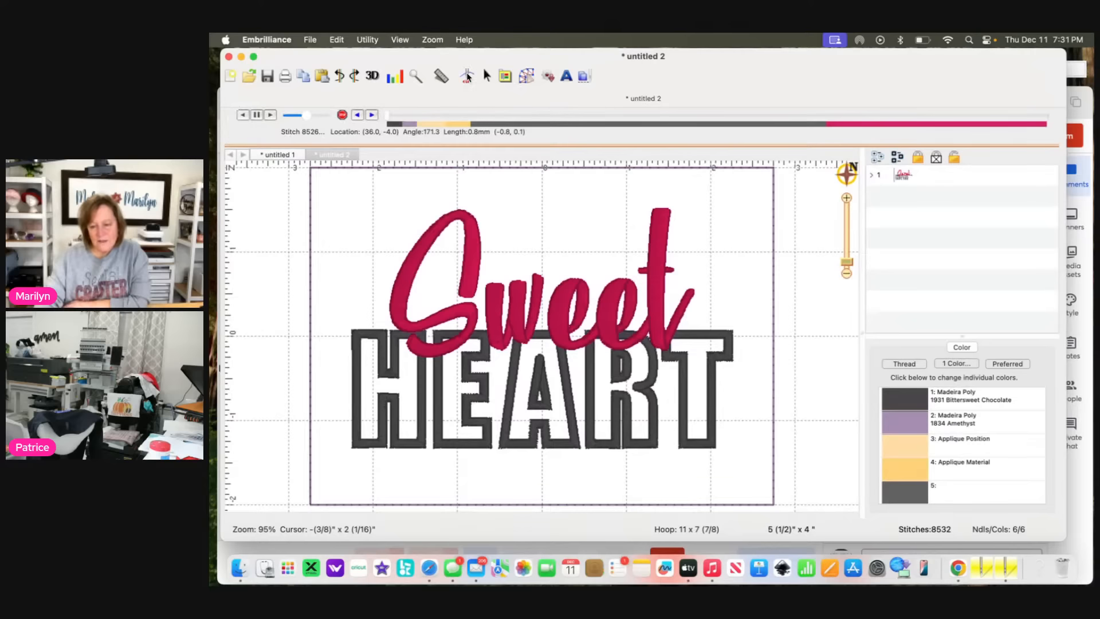
{"action": "left_click_drag", "start_coordinate": [387, 117], "coordinate": [987, 182]}
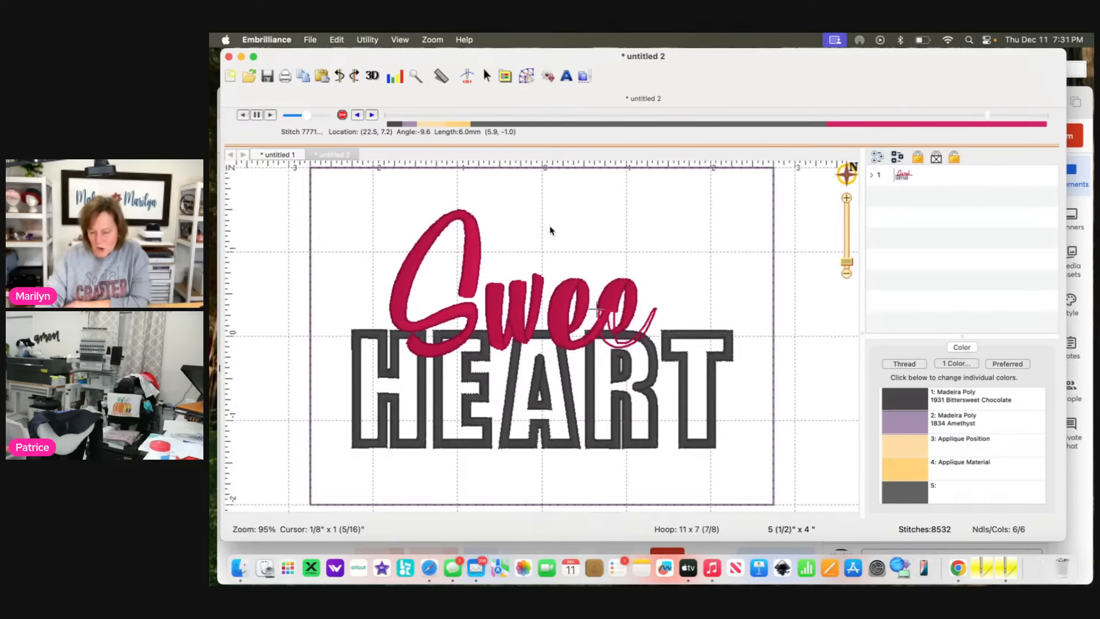
{"action": "left_click", "coordinate": [525, 76]}
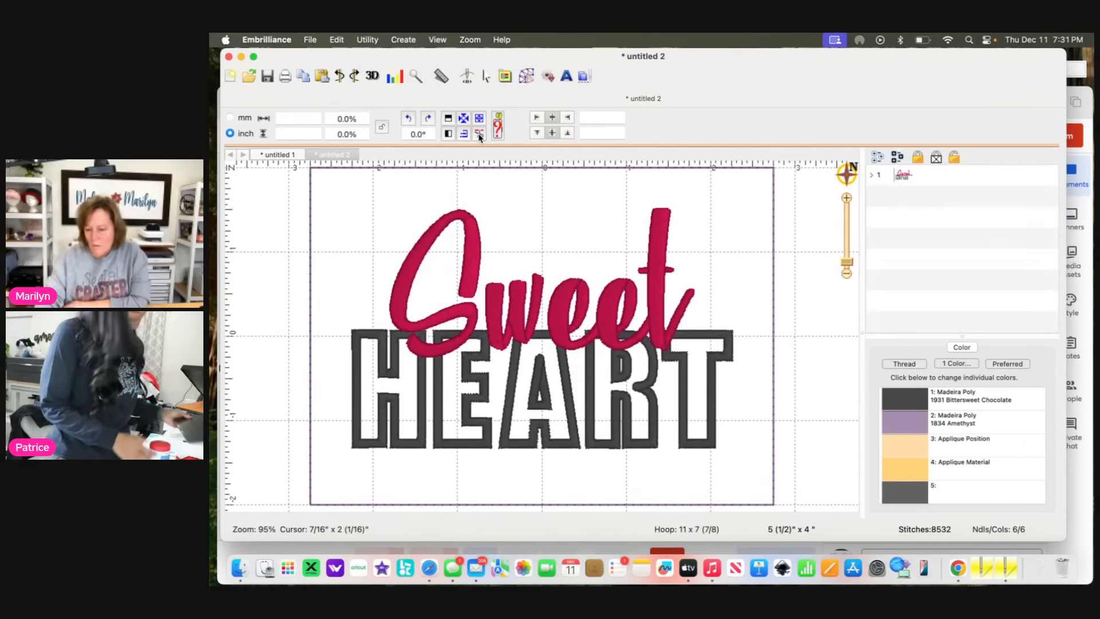
{"action": "left_click", "coordinate": [467, 74]}
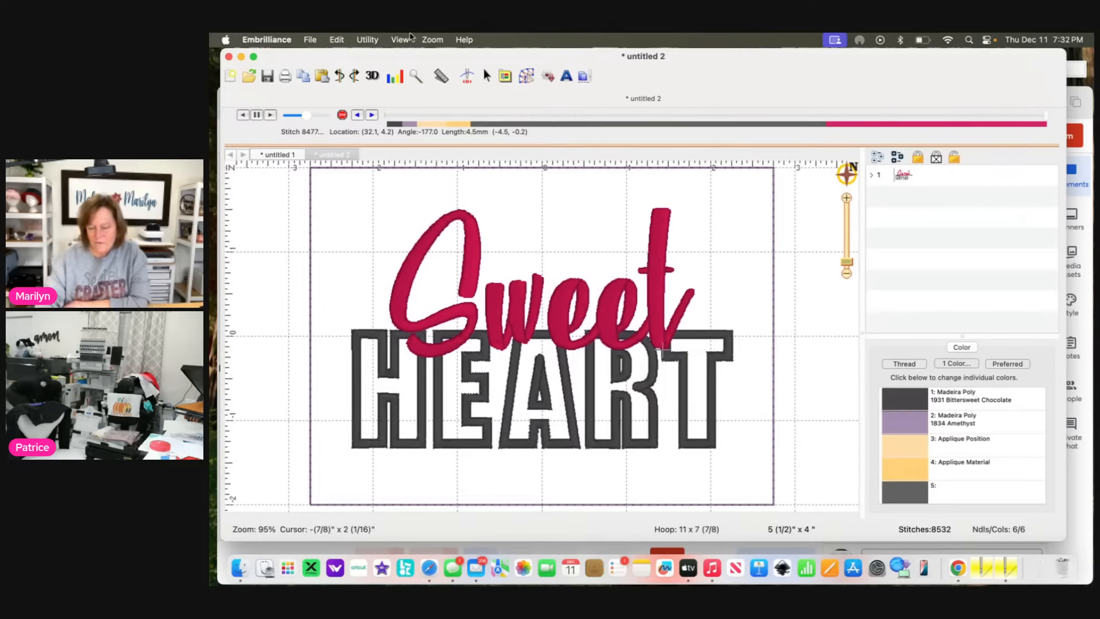
- Save the color-sorted design's stitch and working files to the Desktop as TEST2, using the DST stitch format
{"action": "left_click", "coordinate": [310, 40]}
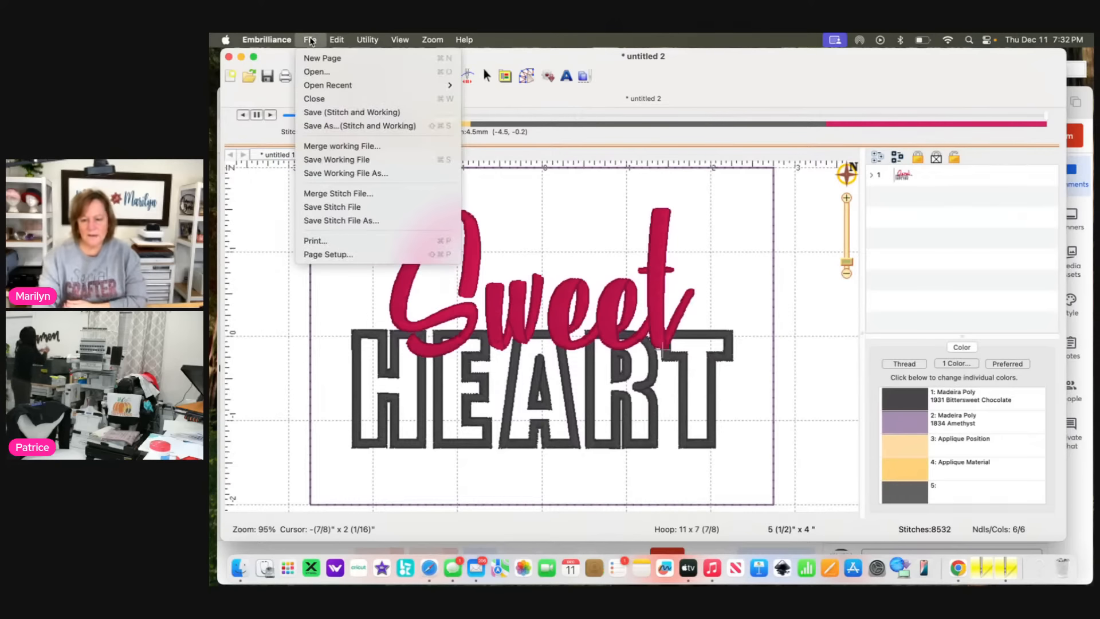
{"action": "left_click", "coordinate": [324, 126]}
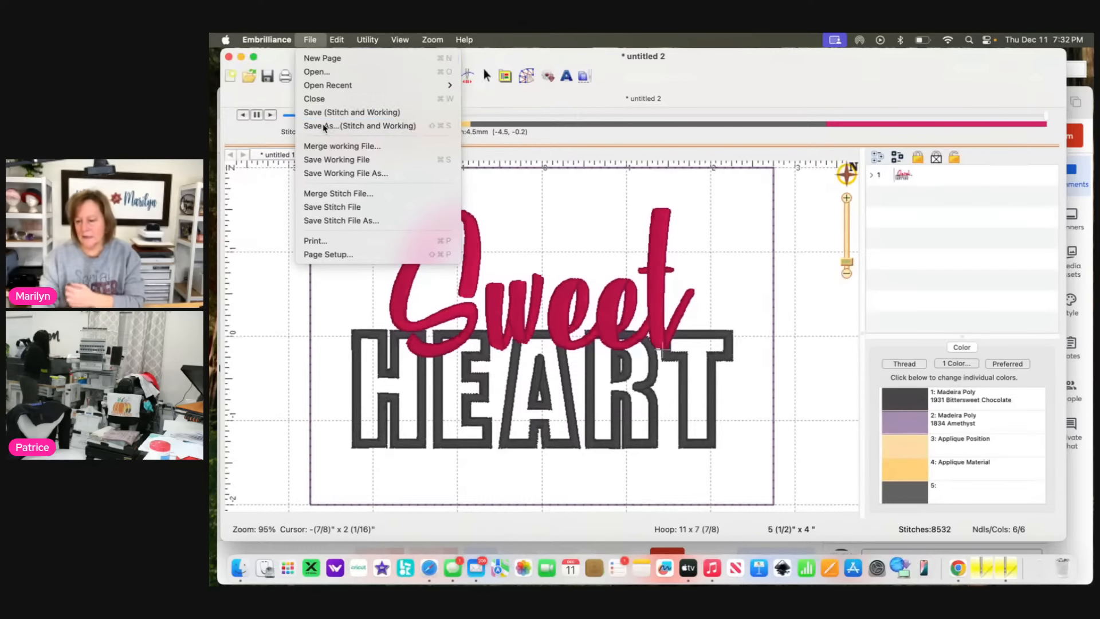
{"action": "type", "text": "T"}
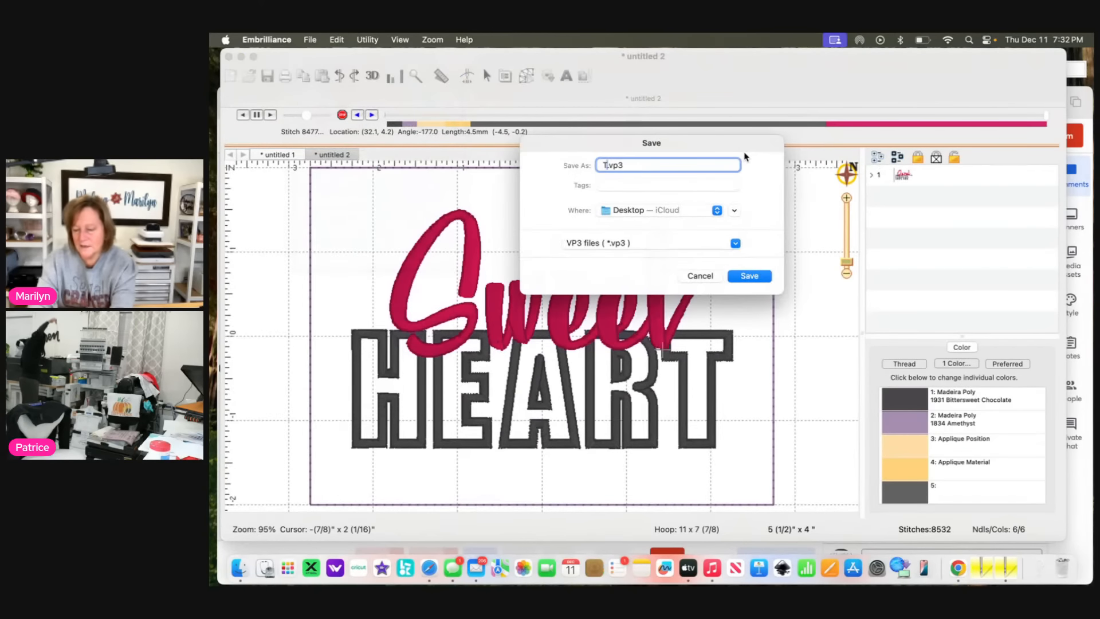
{"action": "type", "text": "EST2"}
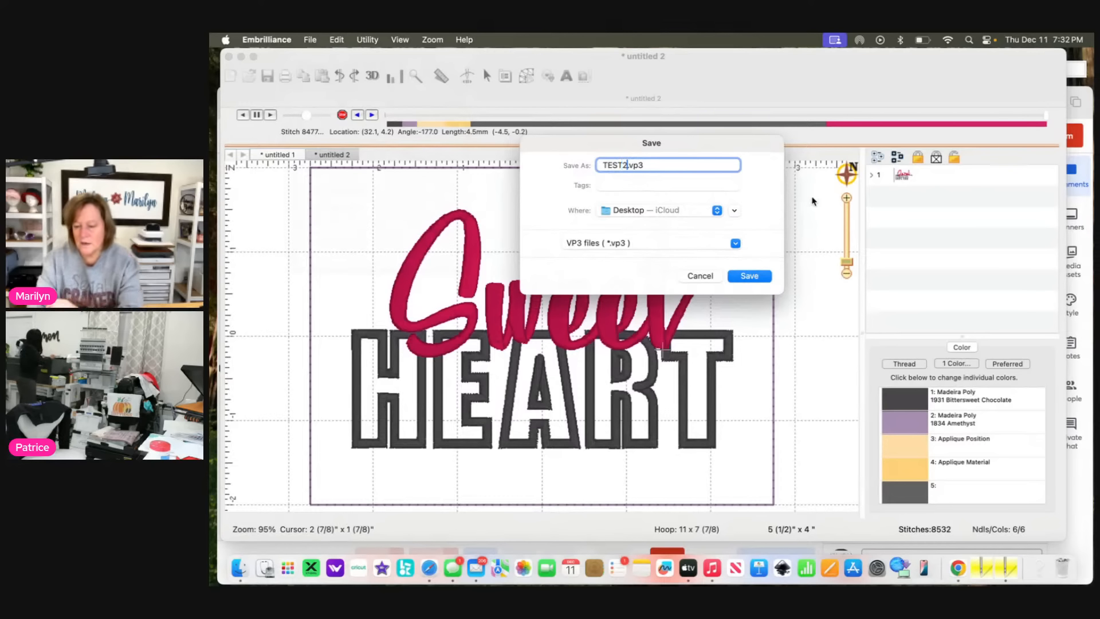
{"action": "left_click", "coordinate": [736, 244]}
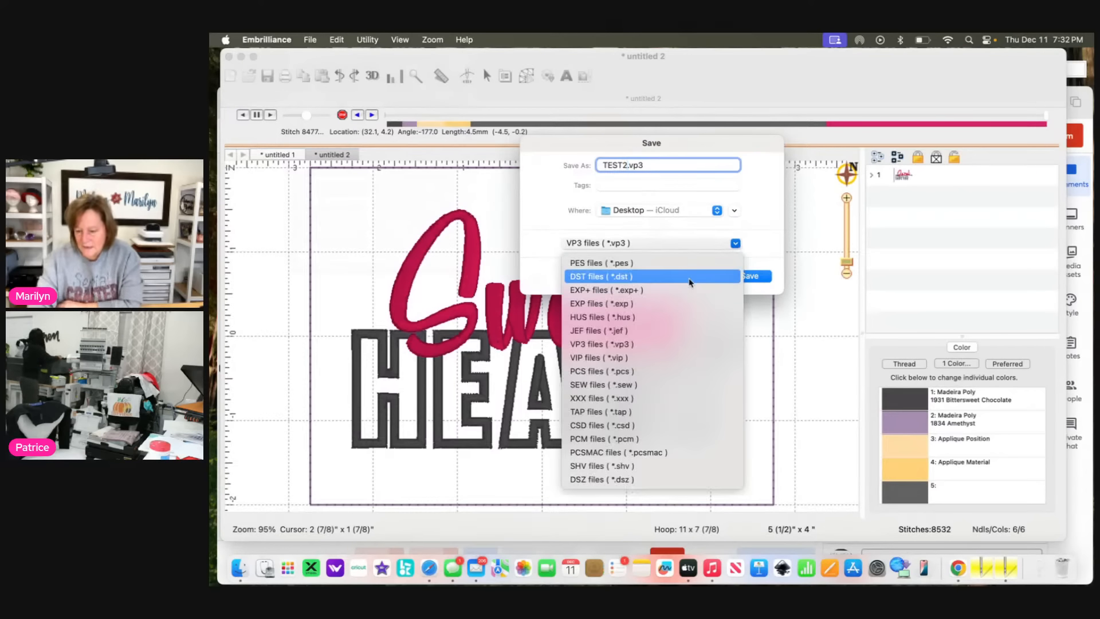
{"action": "left_click", "coordinate": [691, 277]}
{"action": "left_click", "coordinate": [746, 276]}
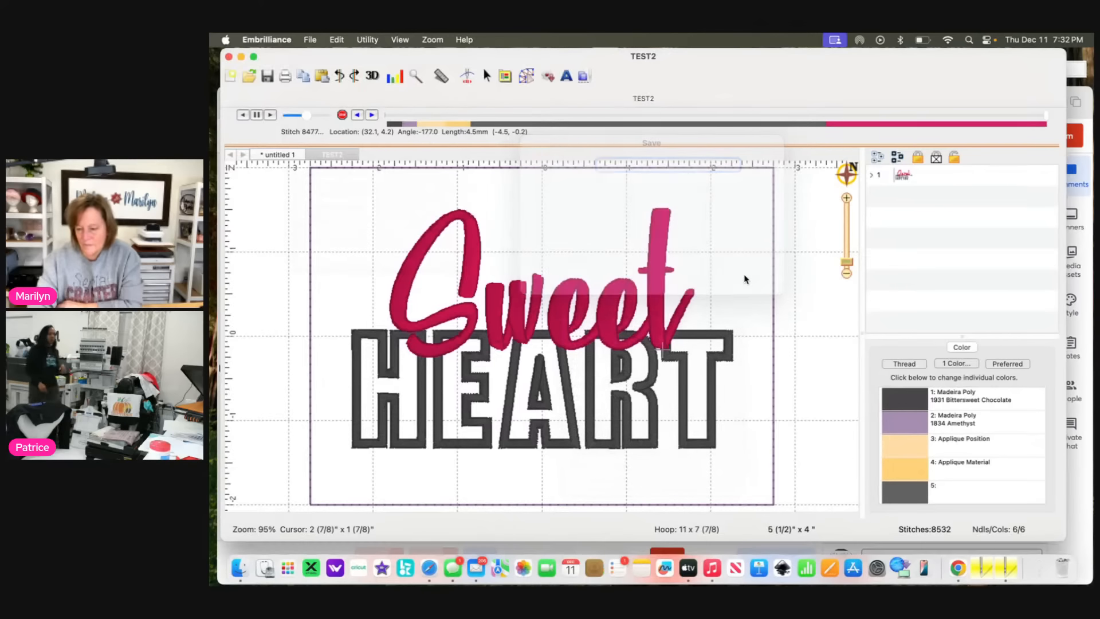
- Open the saved TEST2.dst stitch file and preview its stitch-out in the simulator
{"action": "left_click", "coordinate": [310, 40]}
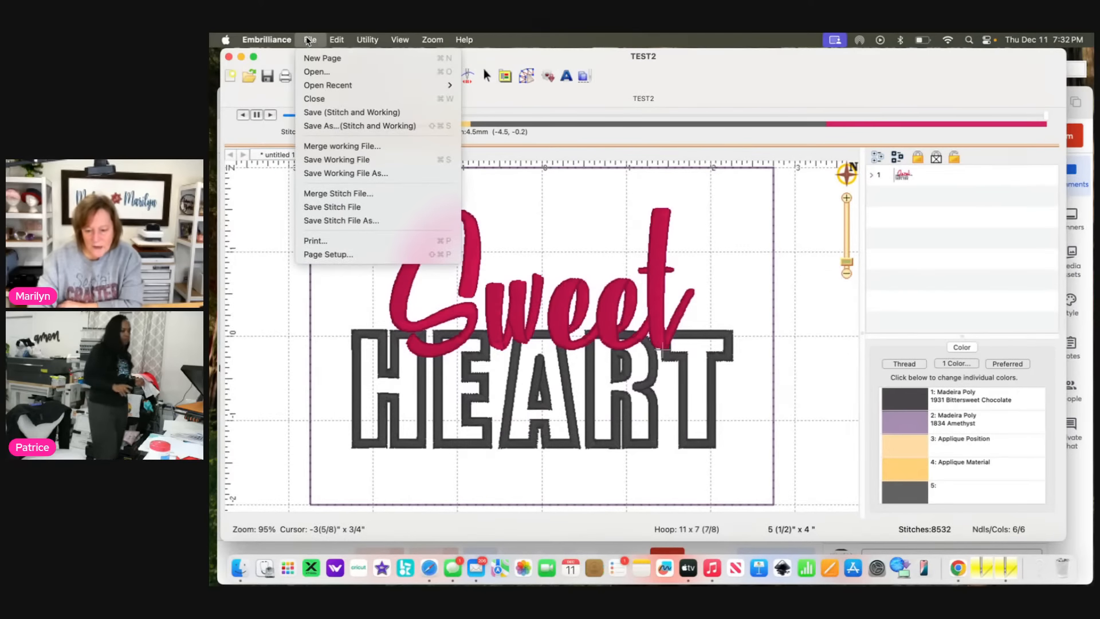
{"action": "mouse_move", "coordinate": [317, 84]}
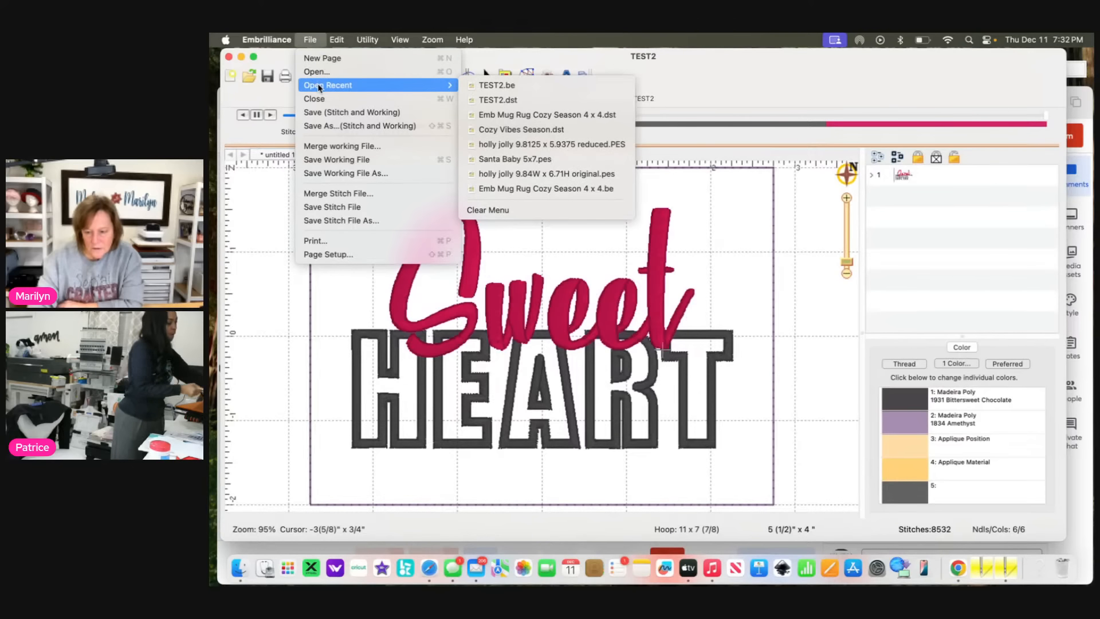
{"action": "left_click", "coordinate": [508, 101]}
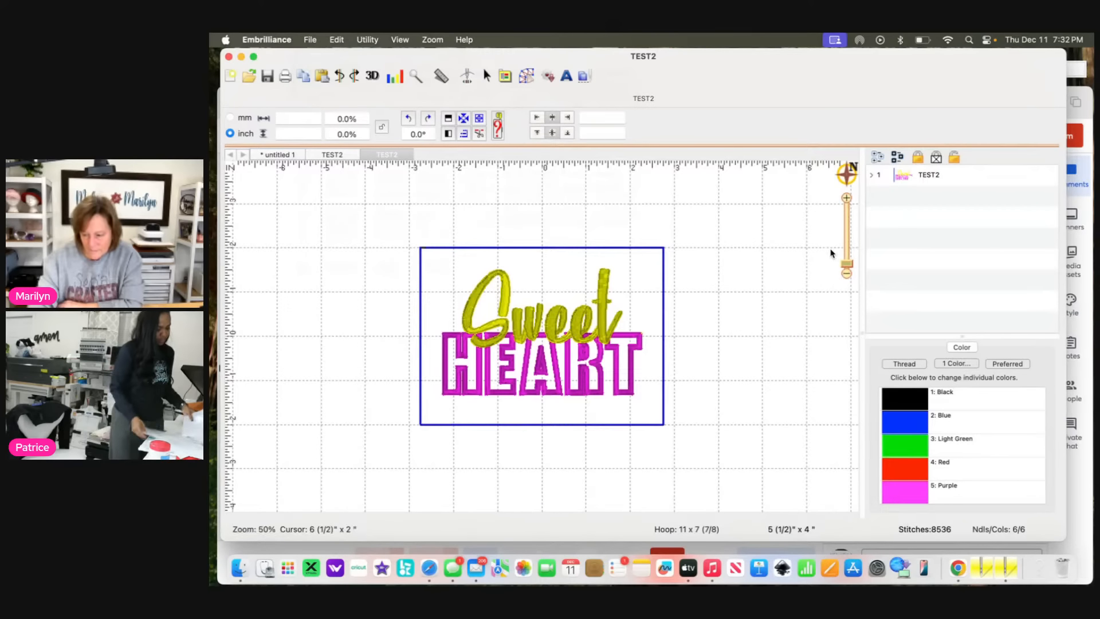
{"action": "left_click", "coordinate": [845, 266]}
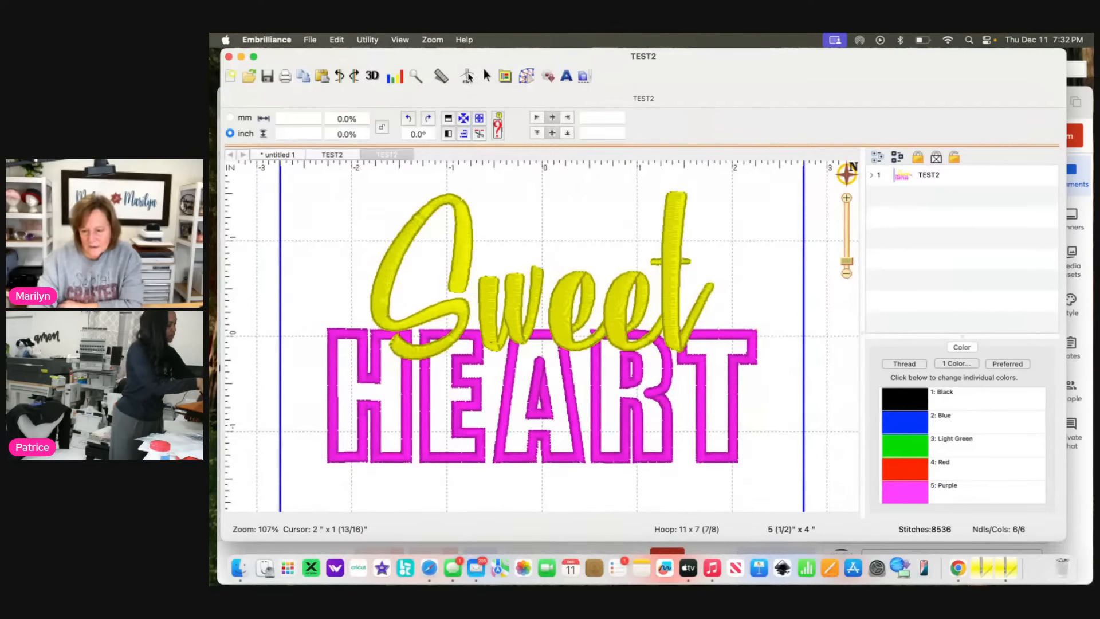
{"action": "left_click", "coordinate": [467, 76]}
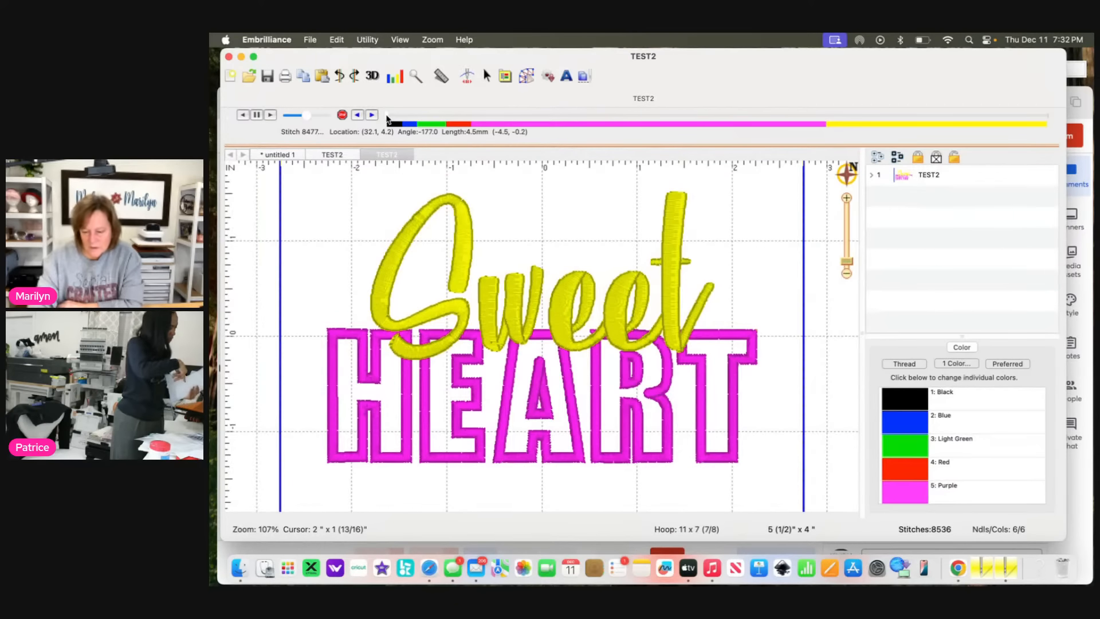
{"action": "left_click_drag", "start_coordinate": [387, 119], "coordinate": [790, 166]}
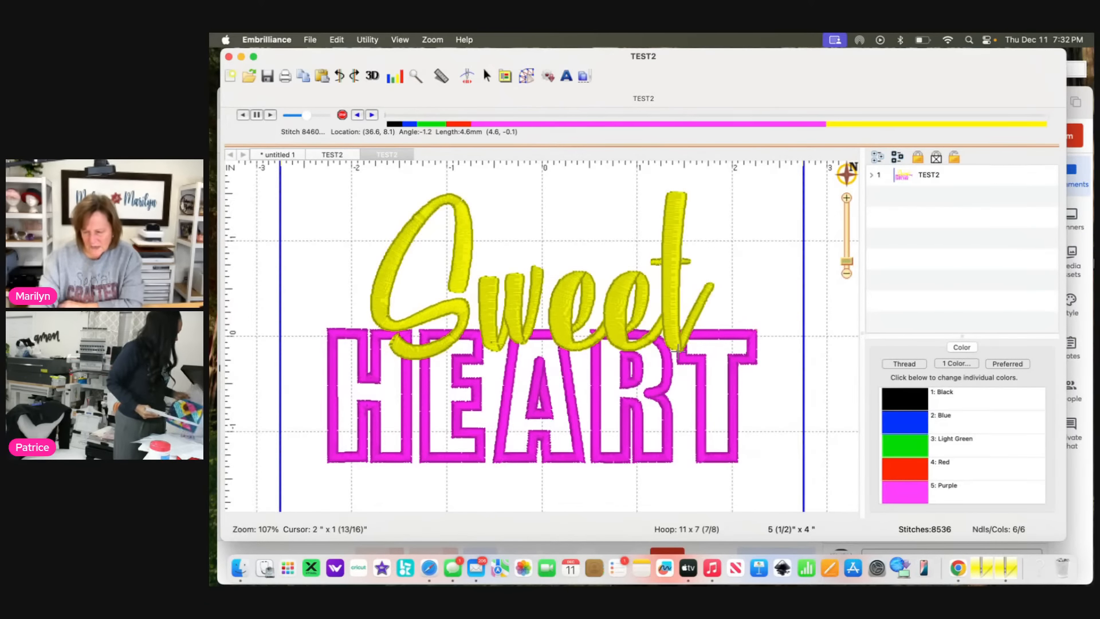
- Close the open designs, discard the unsaved changes to the untitled one, and relaunch Embrilliance with an empty page
{"action": "left_click", "coordinate": [229, 58]}
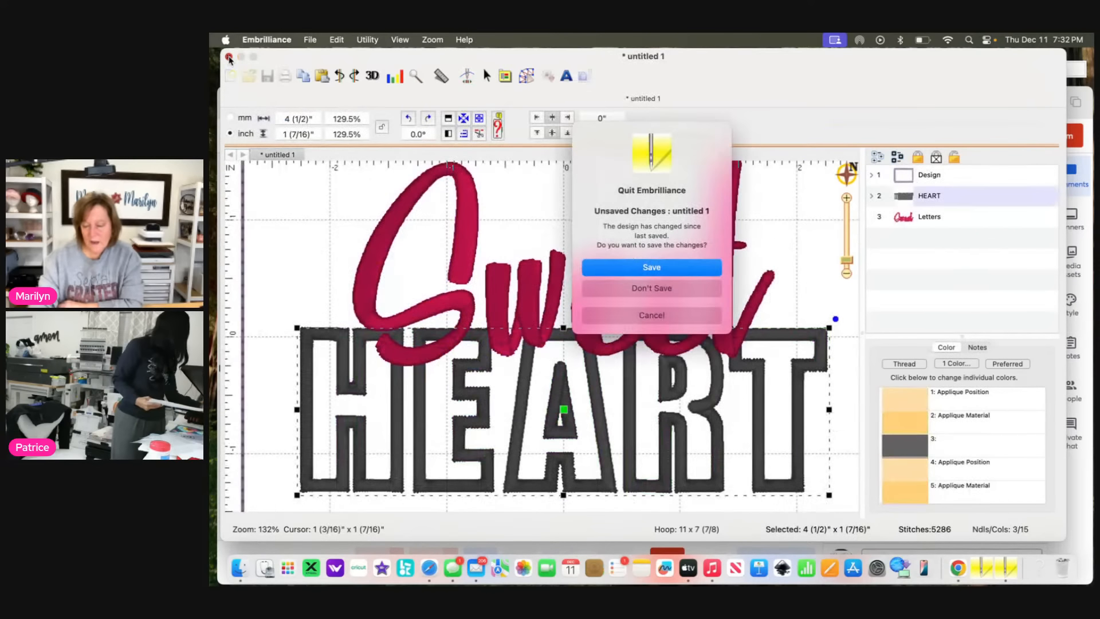
{"action": "left_click", "coordinate": [668, 284]}
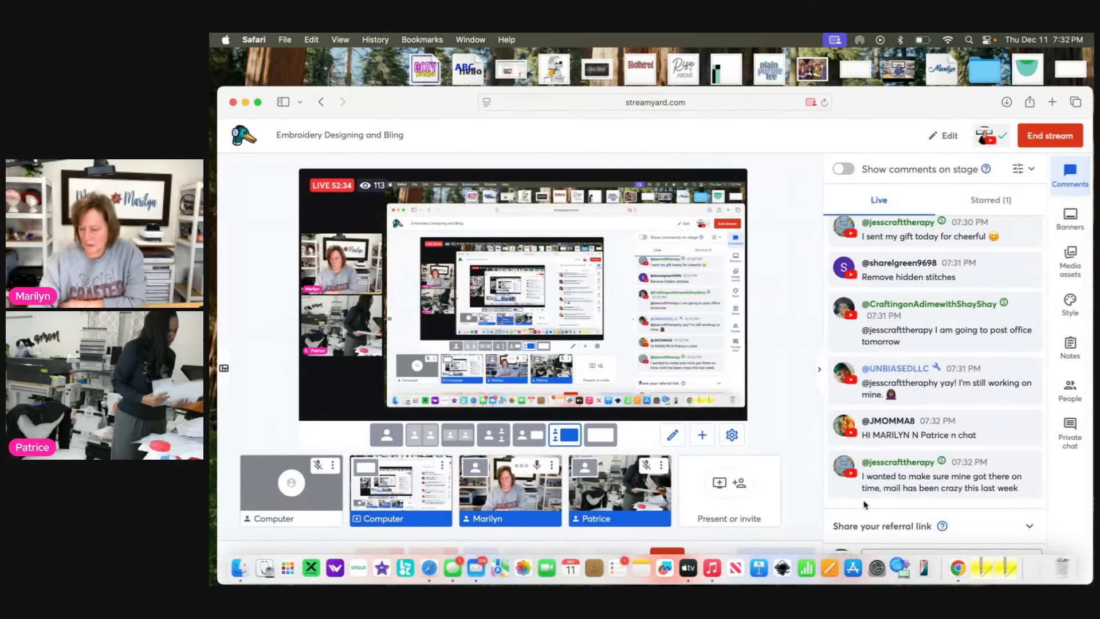
{"action": "left_click", "coordinate": [729, 486]}
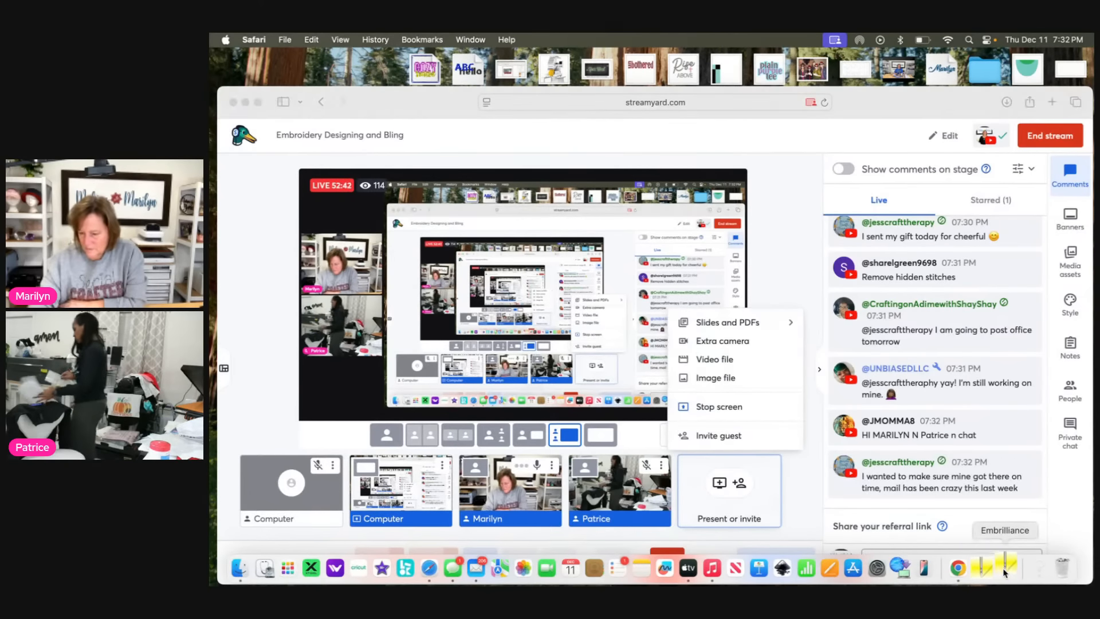
{"action": "left_click", "coordinate": [978, 567]}
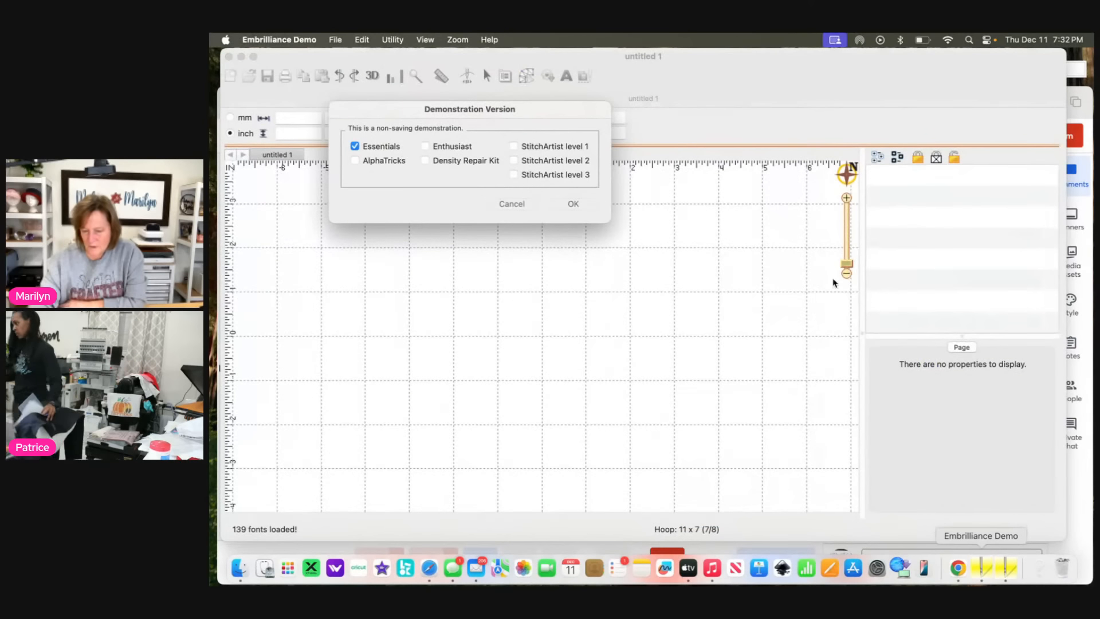
{"action": "left_click", "coordinate": [523, 204]}
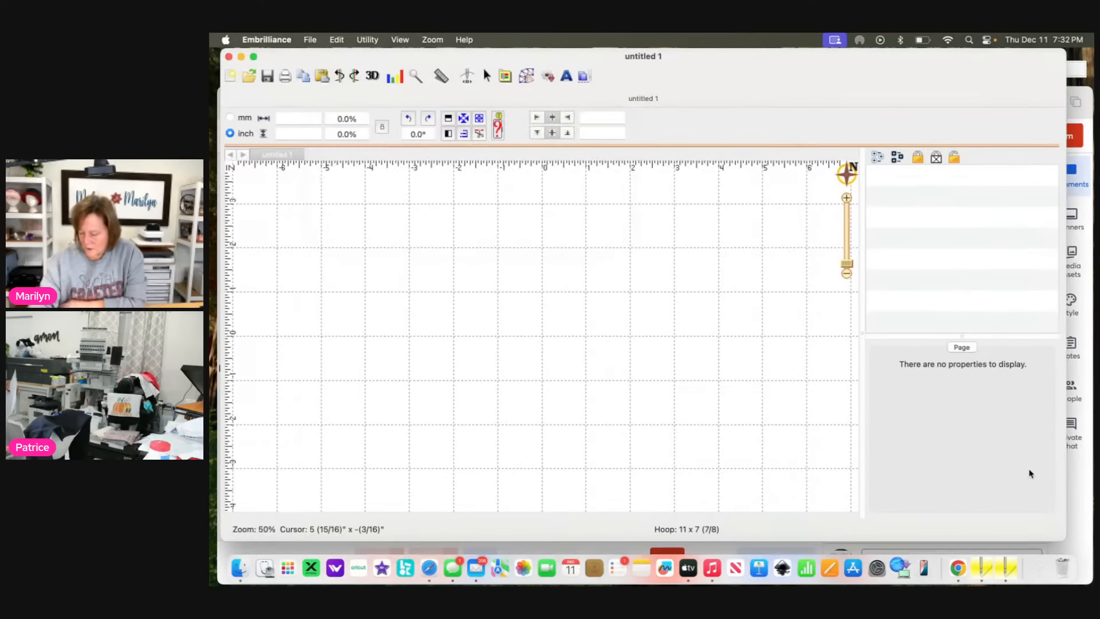
{"action": "left_click", "coordinate": [983, 567]}
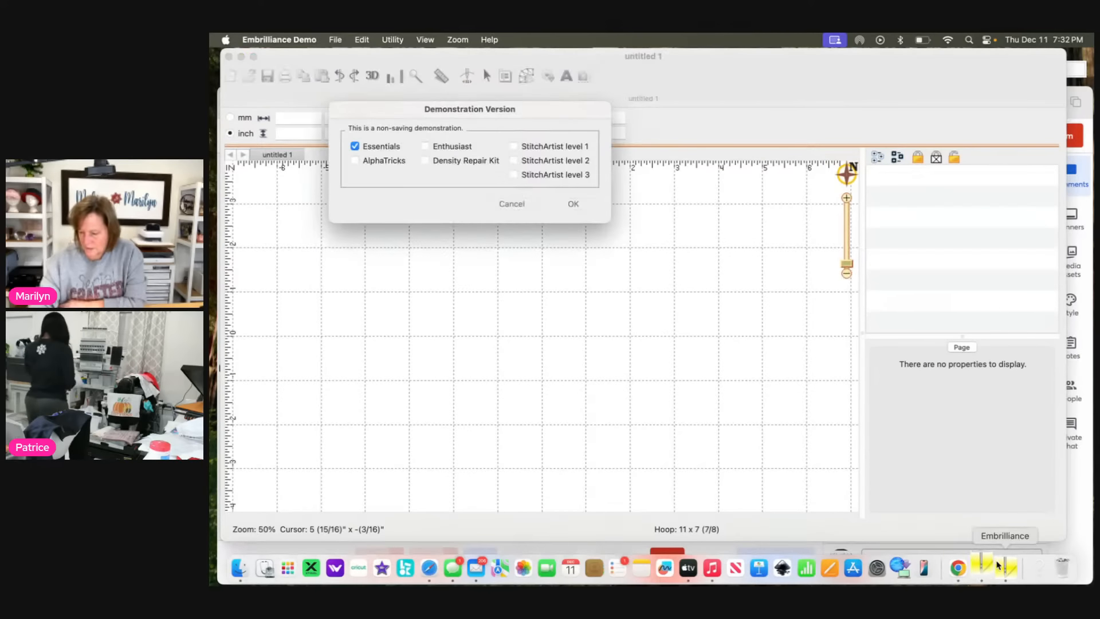
{"action": "left_click", "coordinate": [1005, 567]}
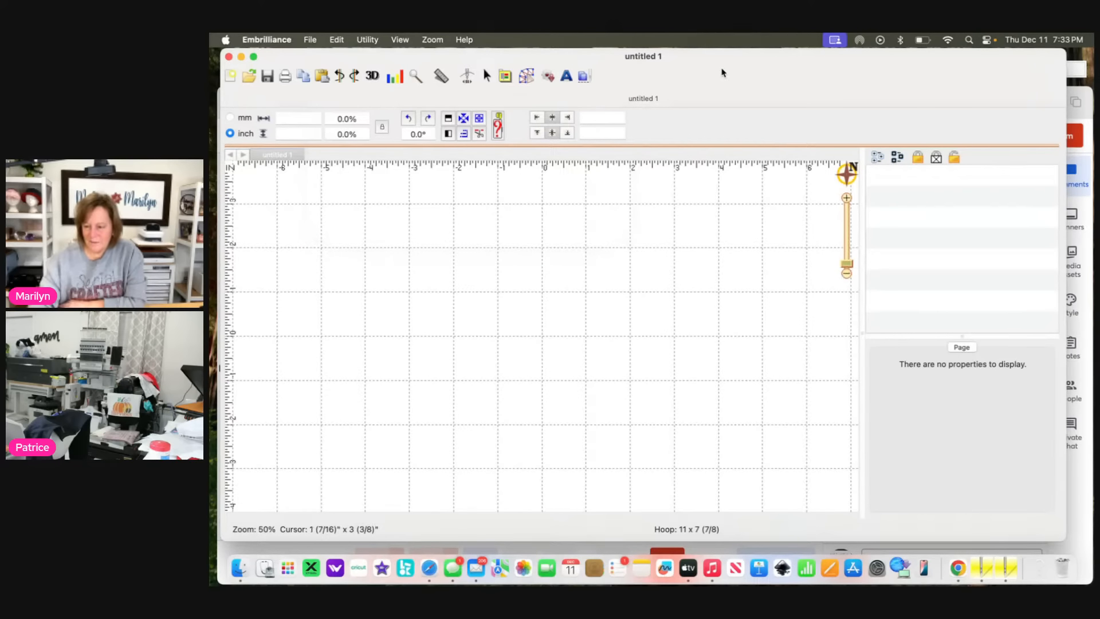
- Reopen the recently used working file TEST2.be
{"action": "left_click_drag", "start_coordinate": [723, 73], "coordinate": [736, 115]}
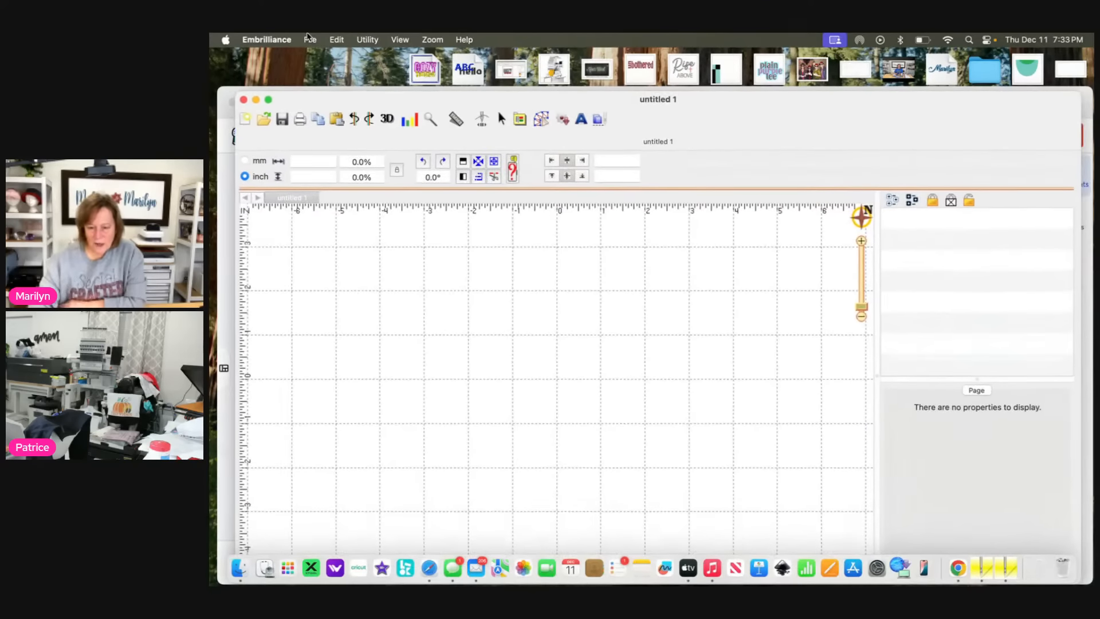
{"action": "left_click", "coordinate": [309, 39]}
{"action": "mouse_move", "coordinate": [321, 86]}
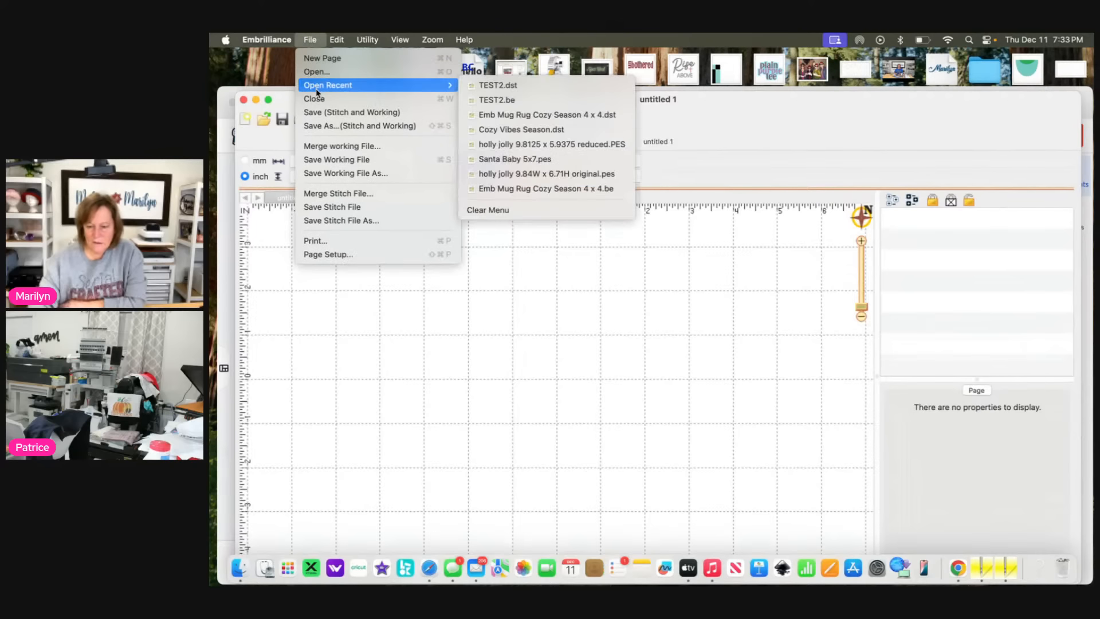
{"action": "left_click", "coordinate": [501, 100]}
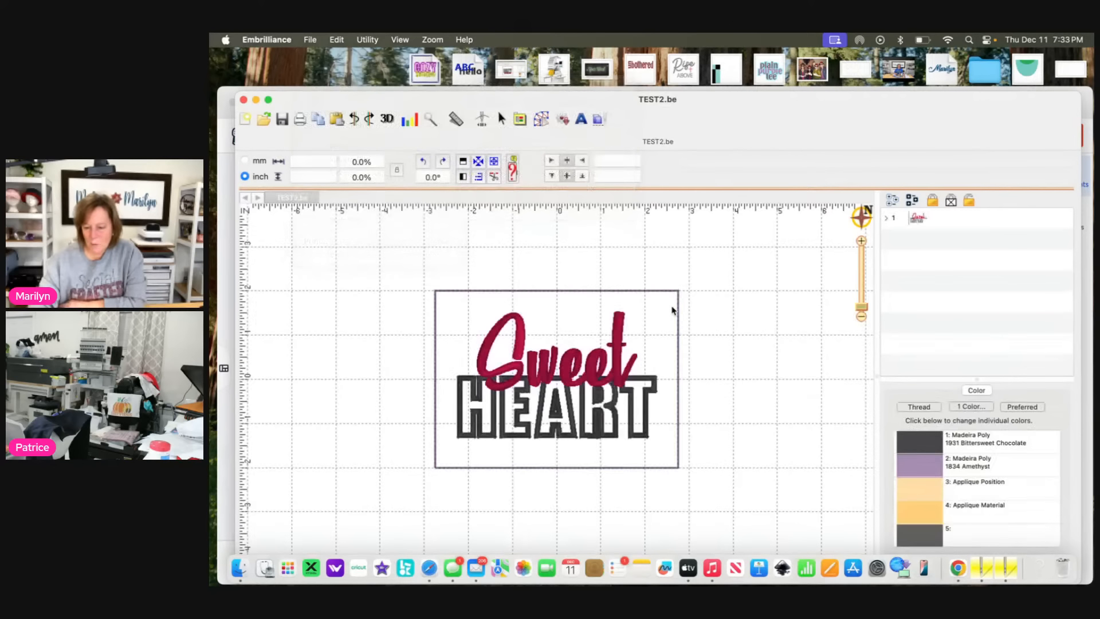
- Draw a rectangle around the Sweet HEART lettering, just inside the existing border rectangle
{"action": "left_click", "coordinate": [860, 310]}
{"action": "left_click", "coordinate": [860, 310]}
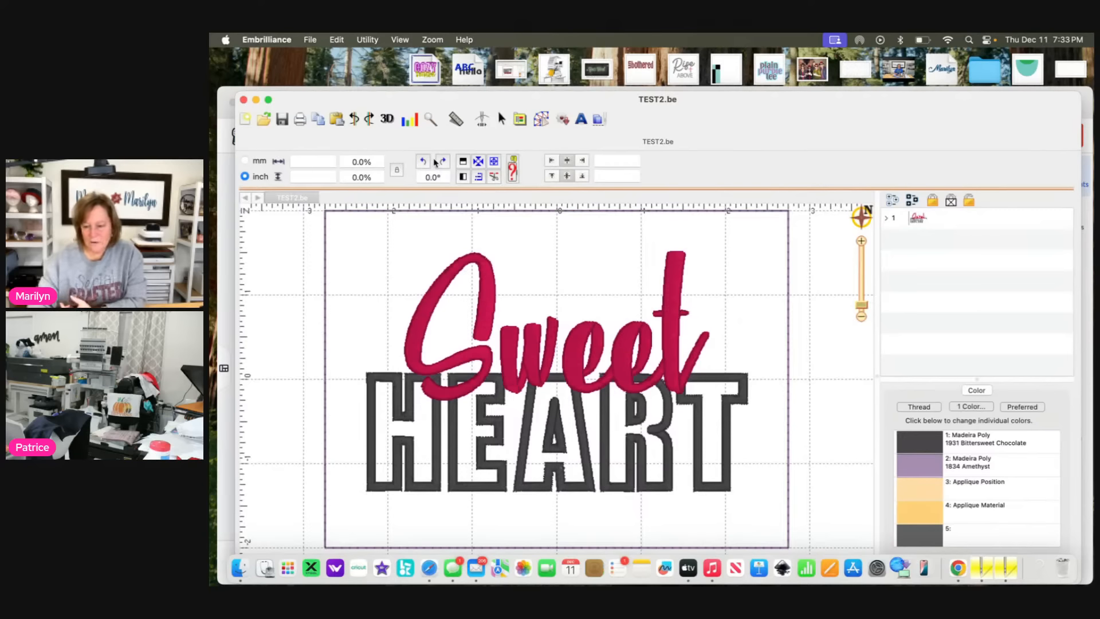
{"action": "left_click", "coordinate": [541, 120]}
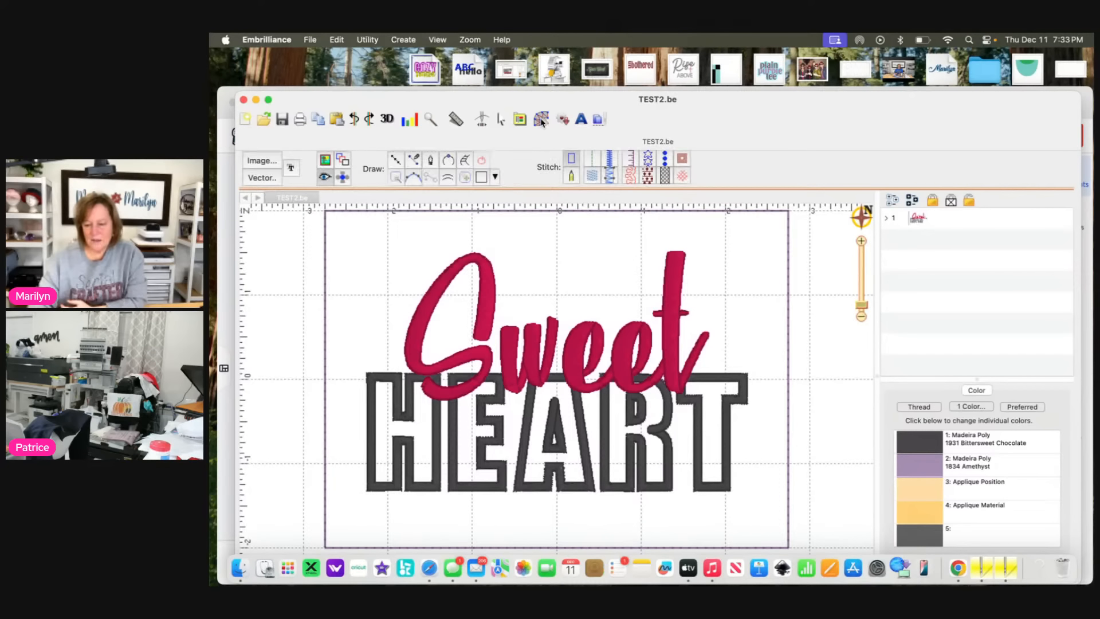
{"action": "left_click", "coordinate": [481, 179]}
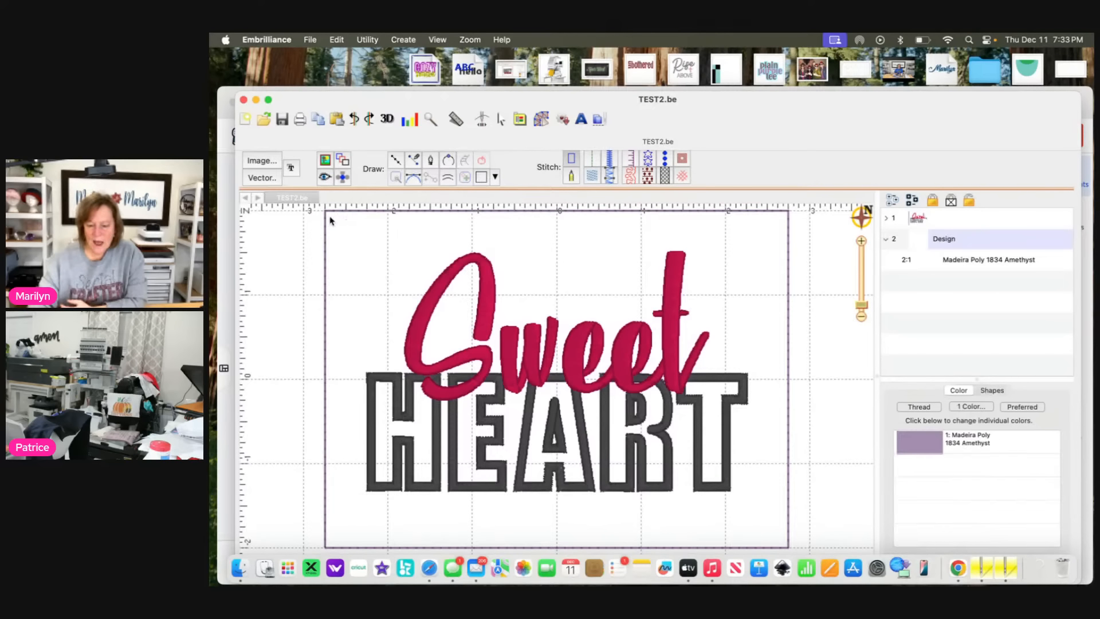
{"action": "scroll", "coordinate": [330, 220], "scroll_direction": "up", "scroll_amount": 4}
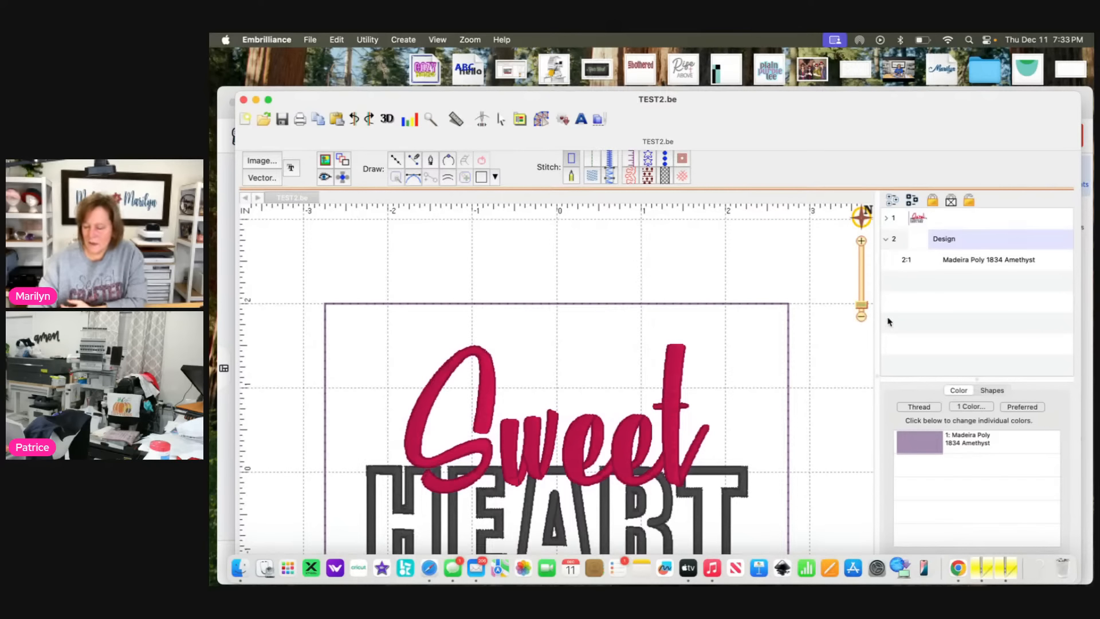
{"action": "left_click_drag", "start_coordinate": [861, 308], "coordinate": [860, 310]}
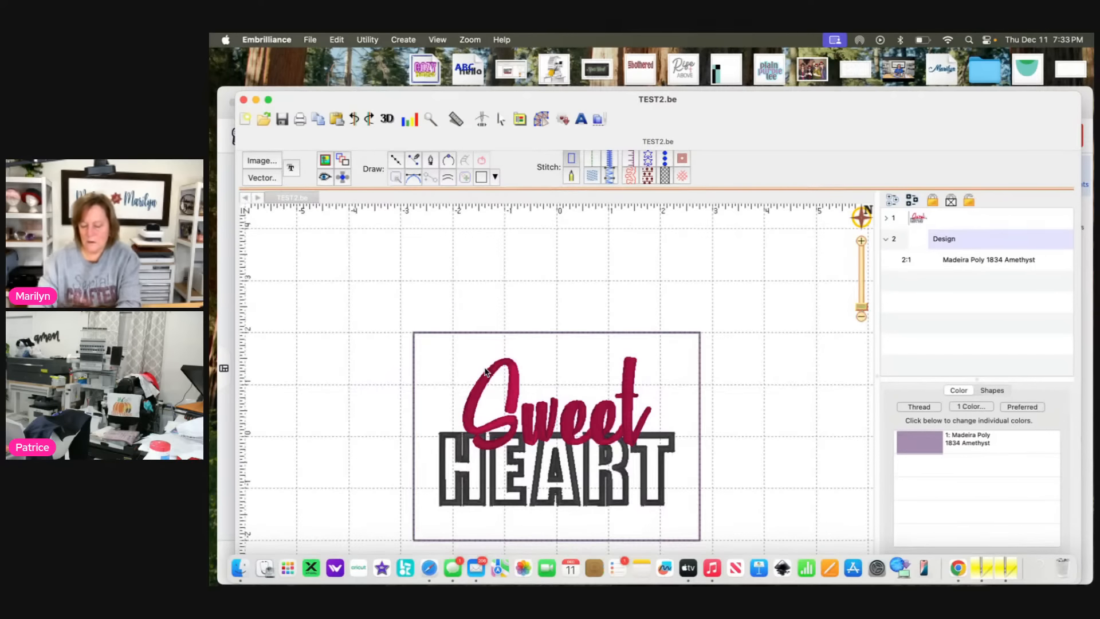
{"action": "scroll", "coordinate": [514, 313], "scroll_direction": "down", "scroll_amount": 4}
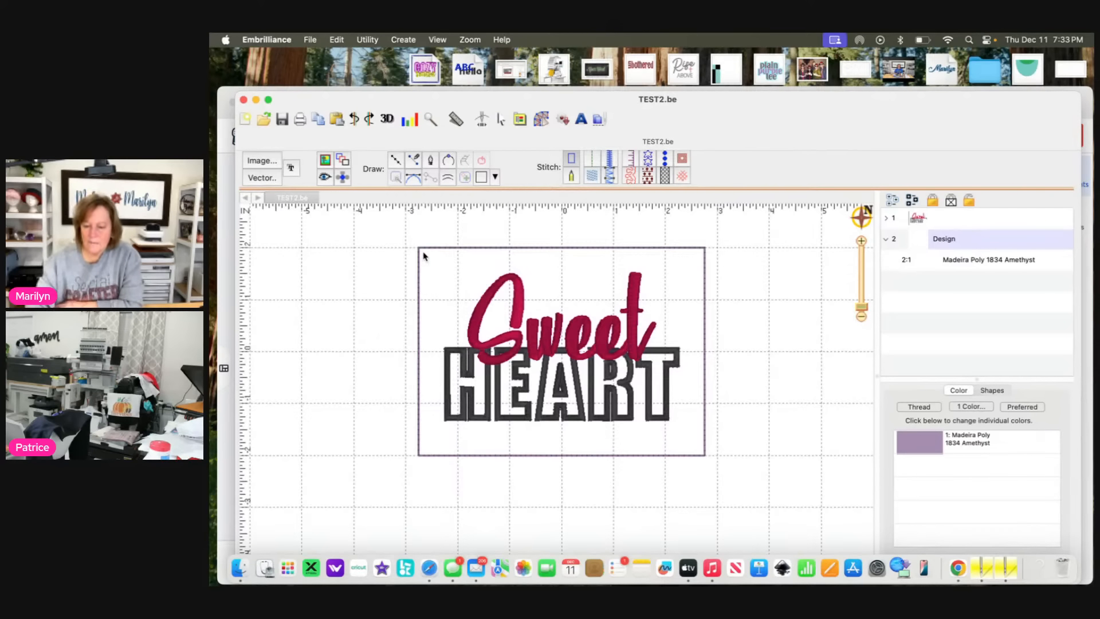
{"action": "left_click_drag", "start_coordinate": [496, 404], "coordinate": [702, 454]}
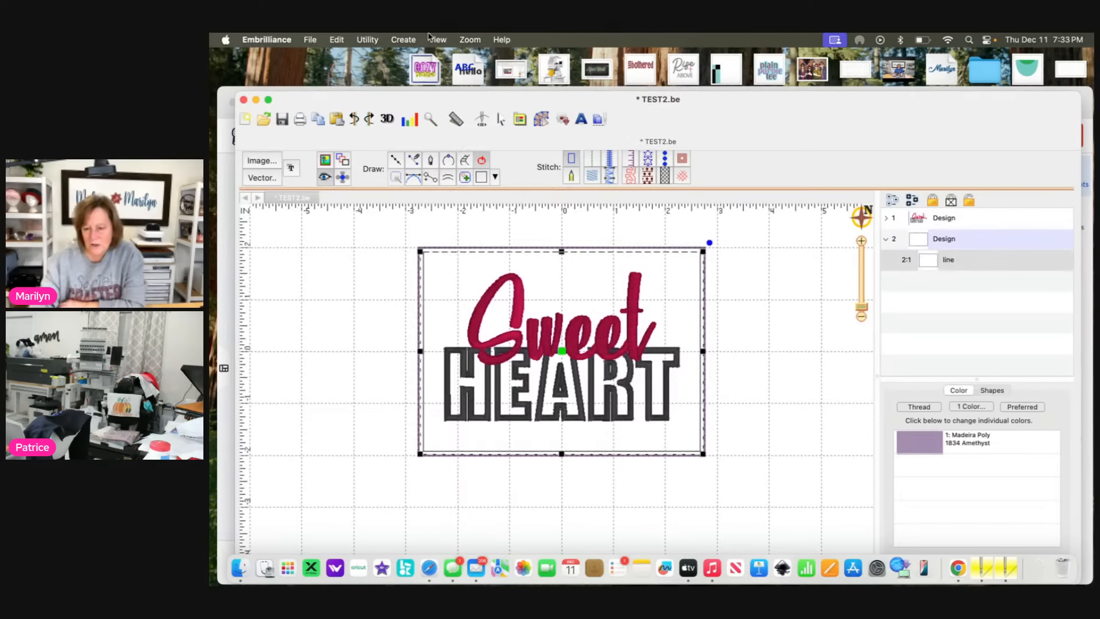
- Make the new inner rectangle a run stitch of type Double with a length of 2.0 mm
{"action": "left_click", "coordinate": [374, 40]}
{"action": "left_click", "coordinate": [372, 59]}
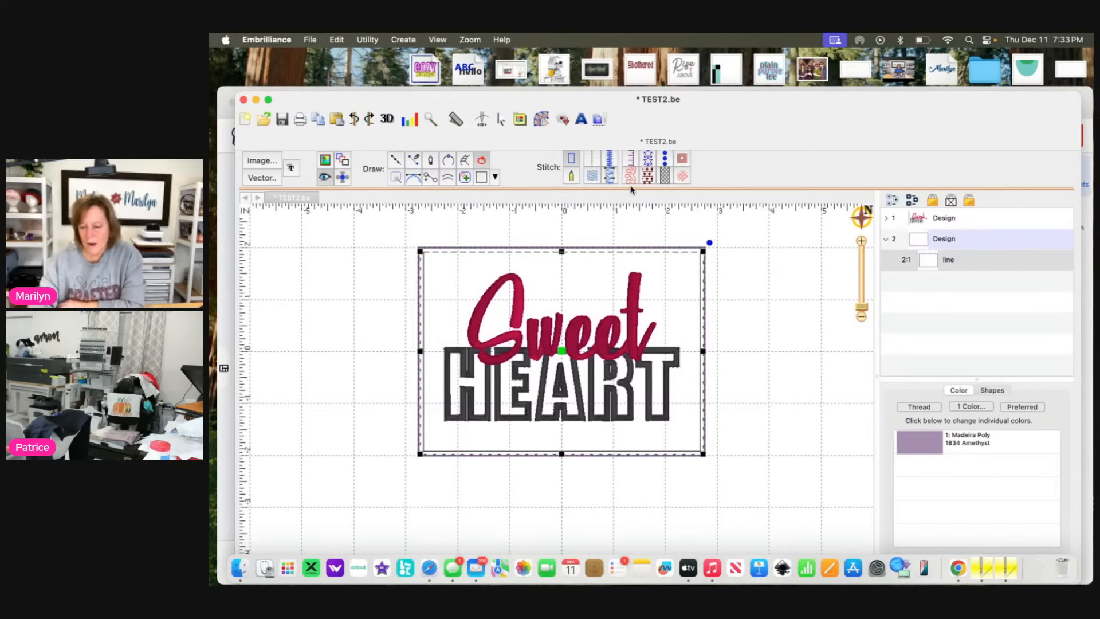
{"action": "left_click", "coordinate": [592, 161]}
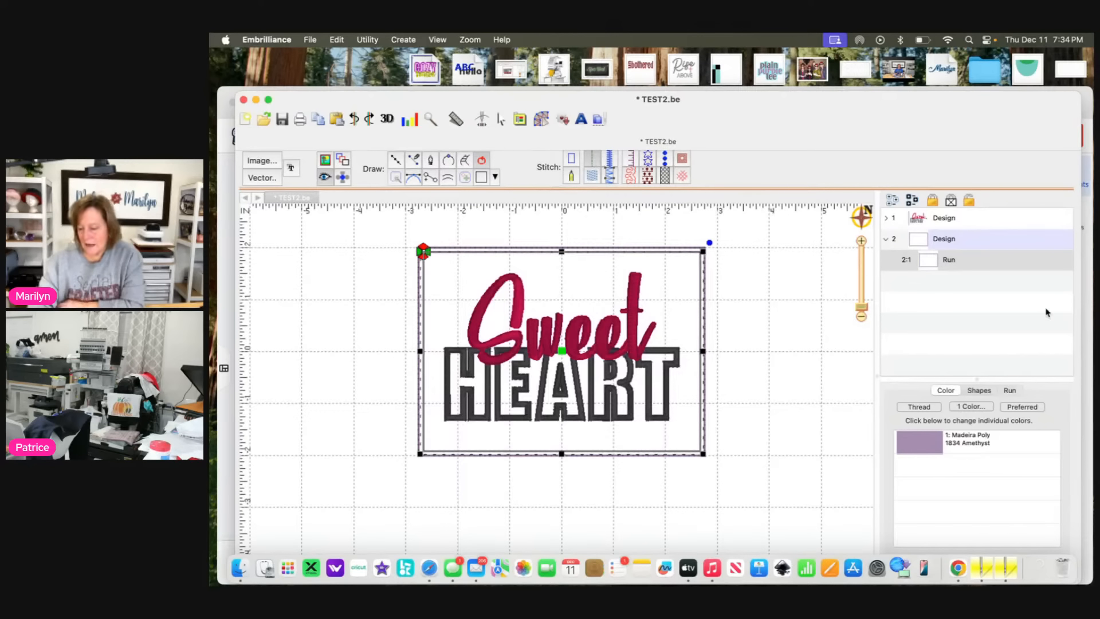
{"action": "left_click", "coordinate": [1011, 391]}
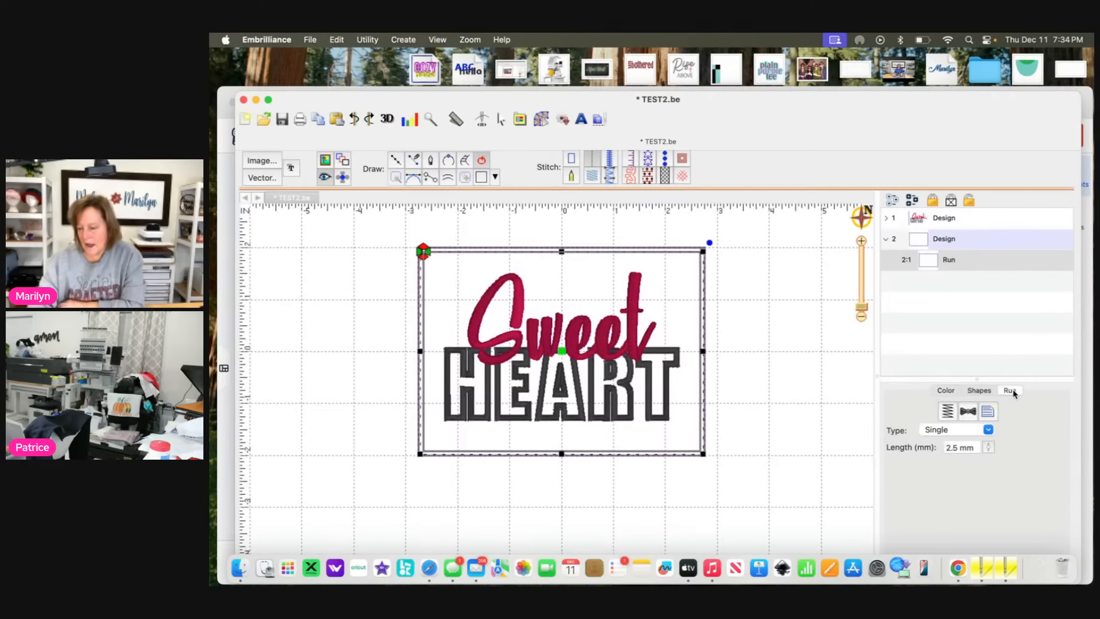
{"action": "left_click", "coordinate": [988, 430]}
{"action": "left_click", "coordinate": [968, 457]}
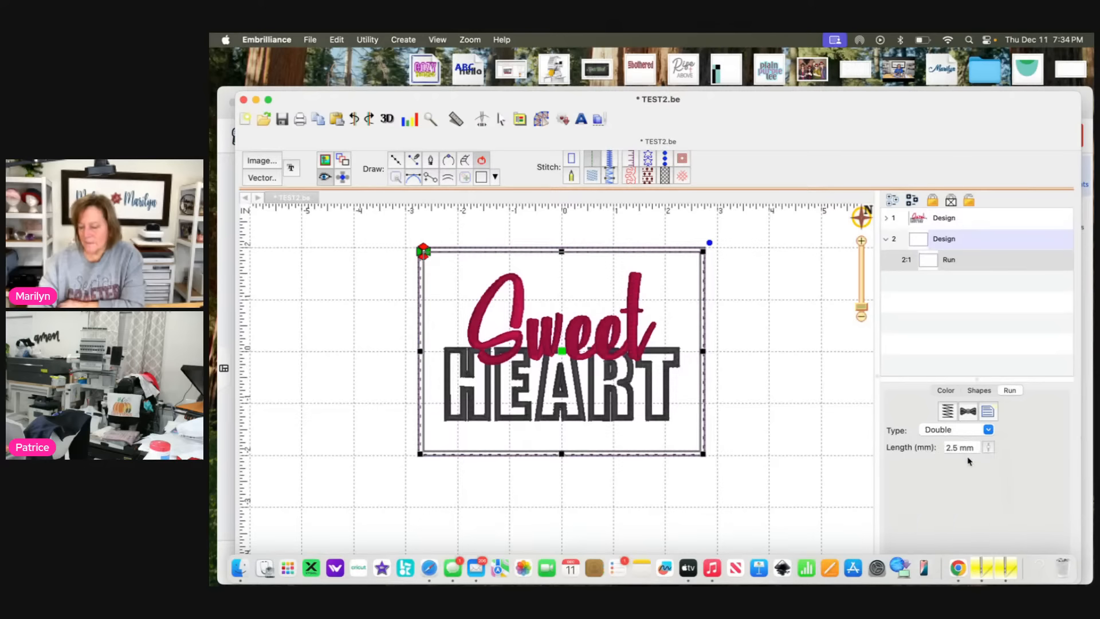
{"action": "left_click", "coordinate": [985, 448]}
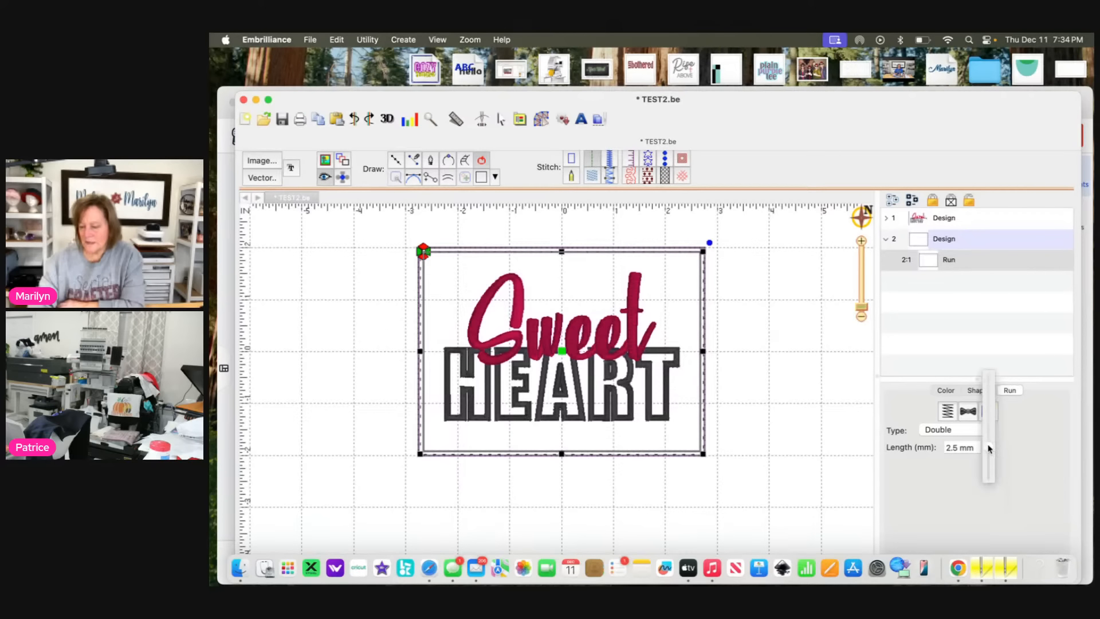
{"action": "left_click_drag", "start_coordinate": [989, 455], "coordinate": [988, 460]}
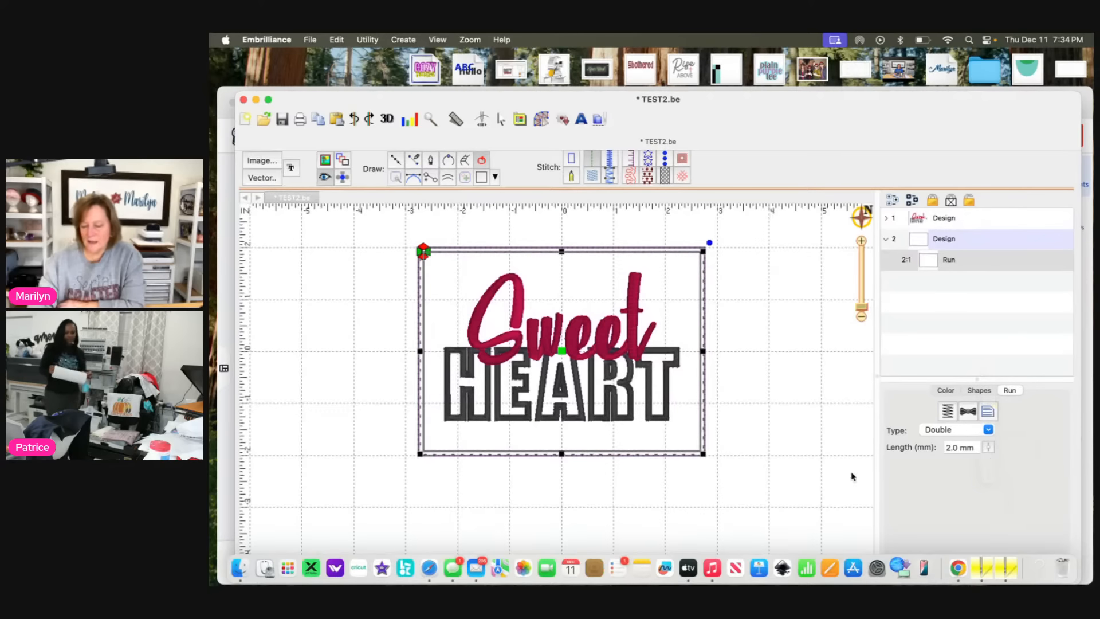
- Preview the whole stitch-out in the simulator, from the outer border through to the new inner rectangle
{"action": "left_click", "coordinate": [481, 119]}
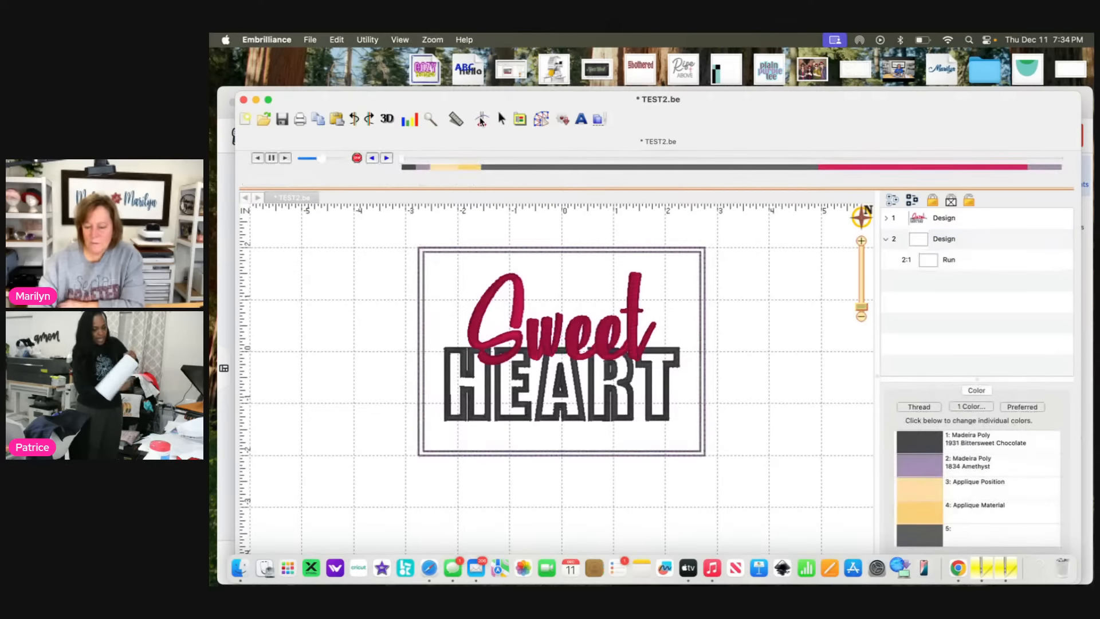
{"action": "left_click", "coordinate": [408, 163]}
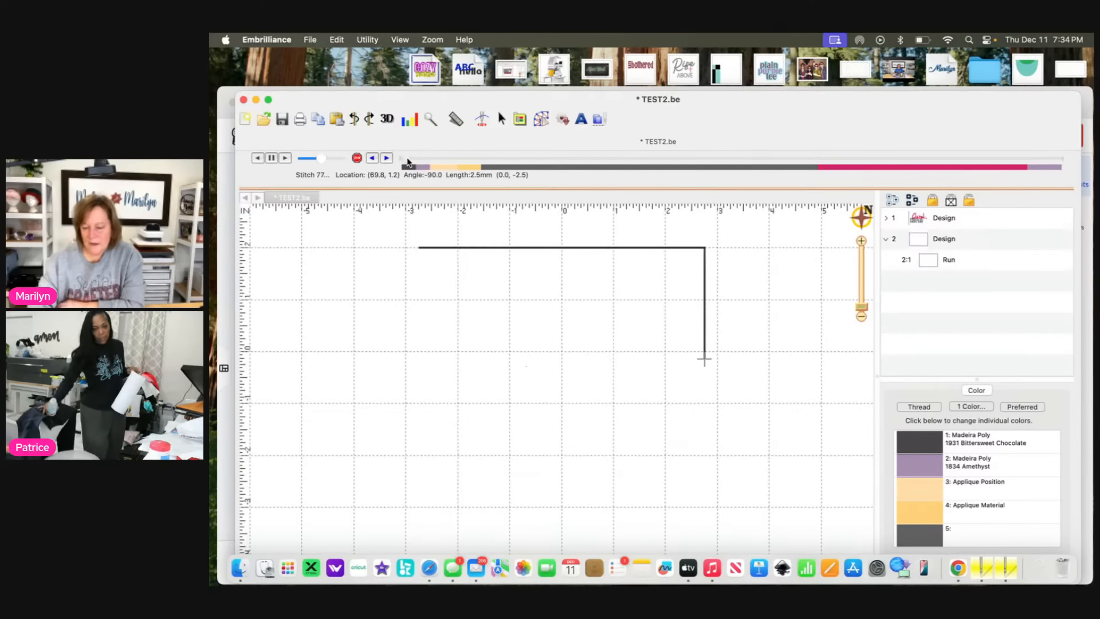
{"action": "mouse_move", "coordinate": [408, 164]}
{"action": "left_mouse_down"}
{"action": "mouse_move", "coordinate": [490, 173]}
{"action": "mouse_move", "coordinate": [1052, 160]}
{"action": "left_mouse_up"}
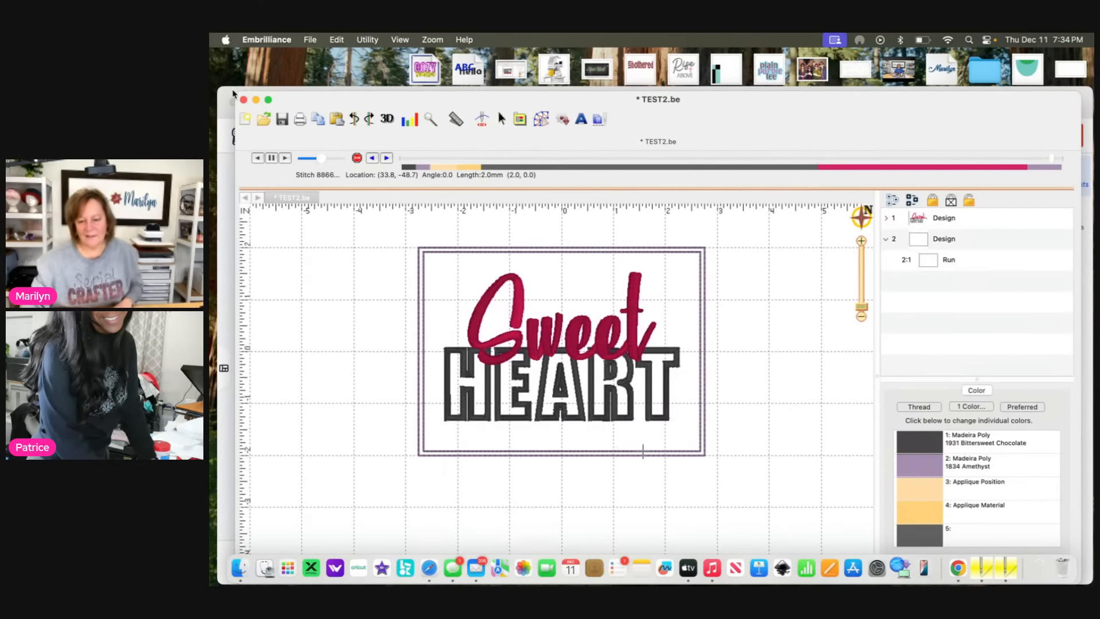
- Minimize the design window and stop the screen share in StreamYard
{"action": "left_click", "coordinate": [256, 100]}
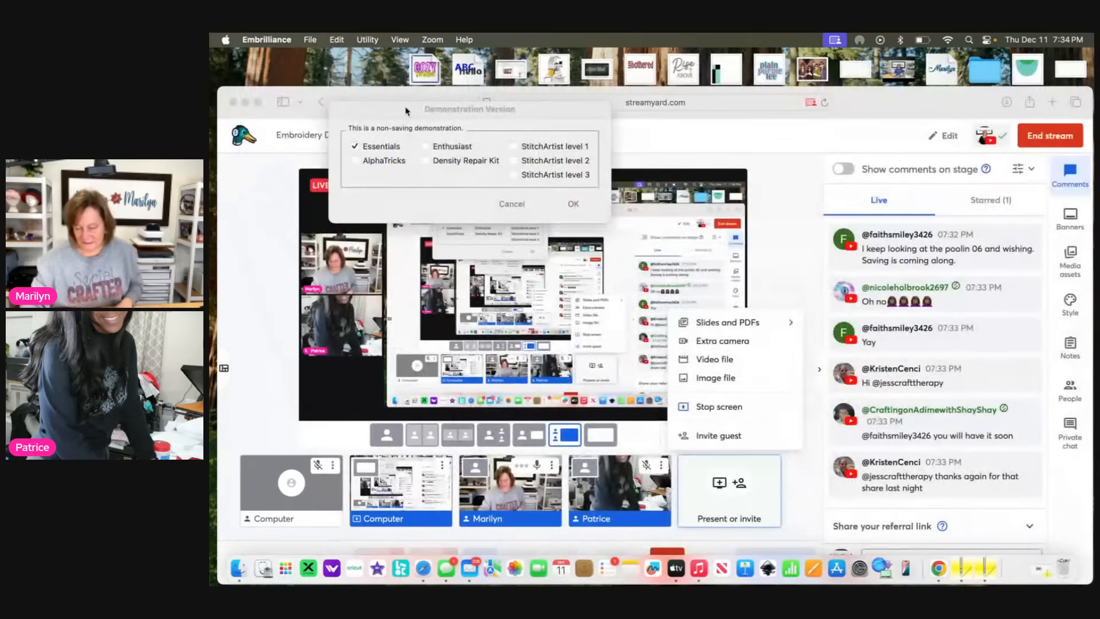
{"action": "left_click", "coordinate": [725, 410]}
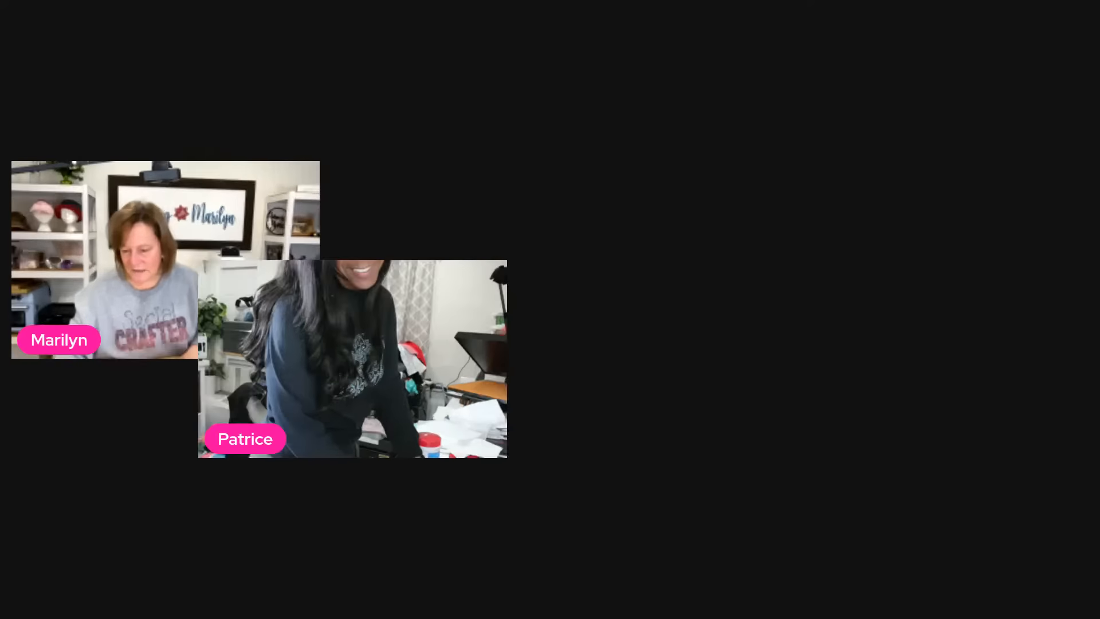